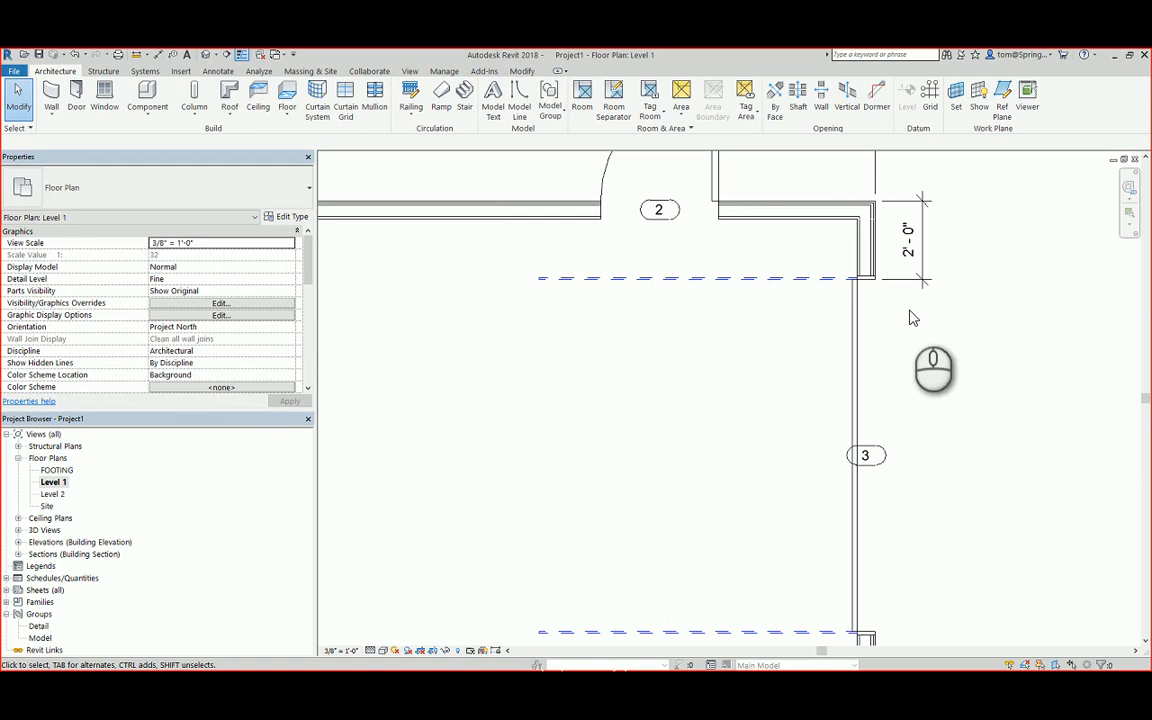
# - Inspect the 2' - 0" dimension between the building corner and the garage door, checking which references it uses
pyautogui.scroll(1, 944, 241)
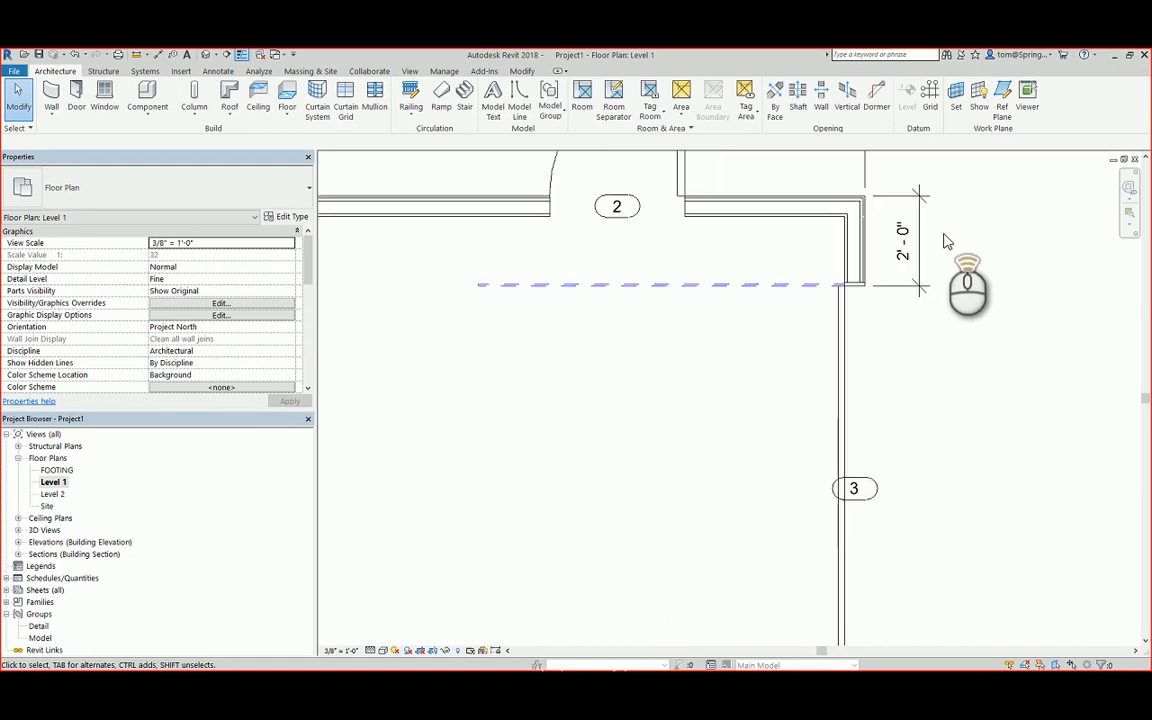
pyautogui.scroll(1, 944, 241)
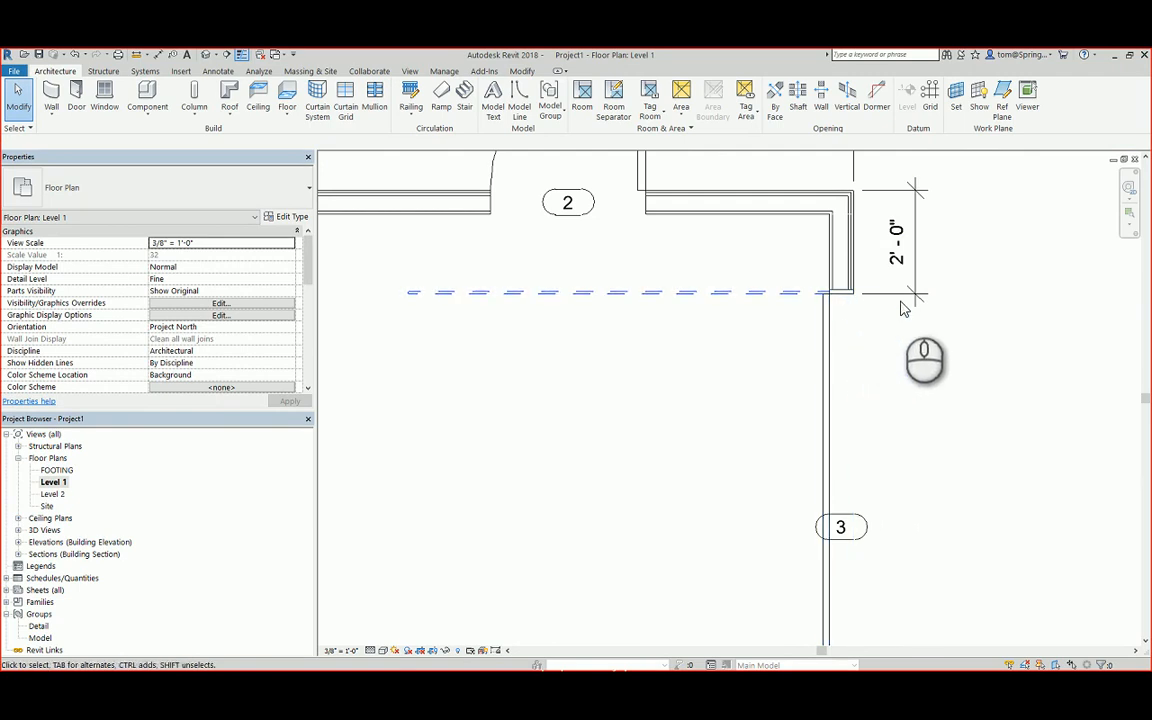
pyautogui.scroll(-2, 925, 386)
pyautogui.moveTo(925, 386); pyautogui.dragTo(794, 337, button='middle')
pyautogui.scroll(1, 805, 284)
pyautogui.scroll(2, 795, 320)
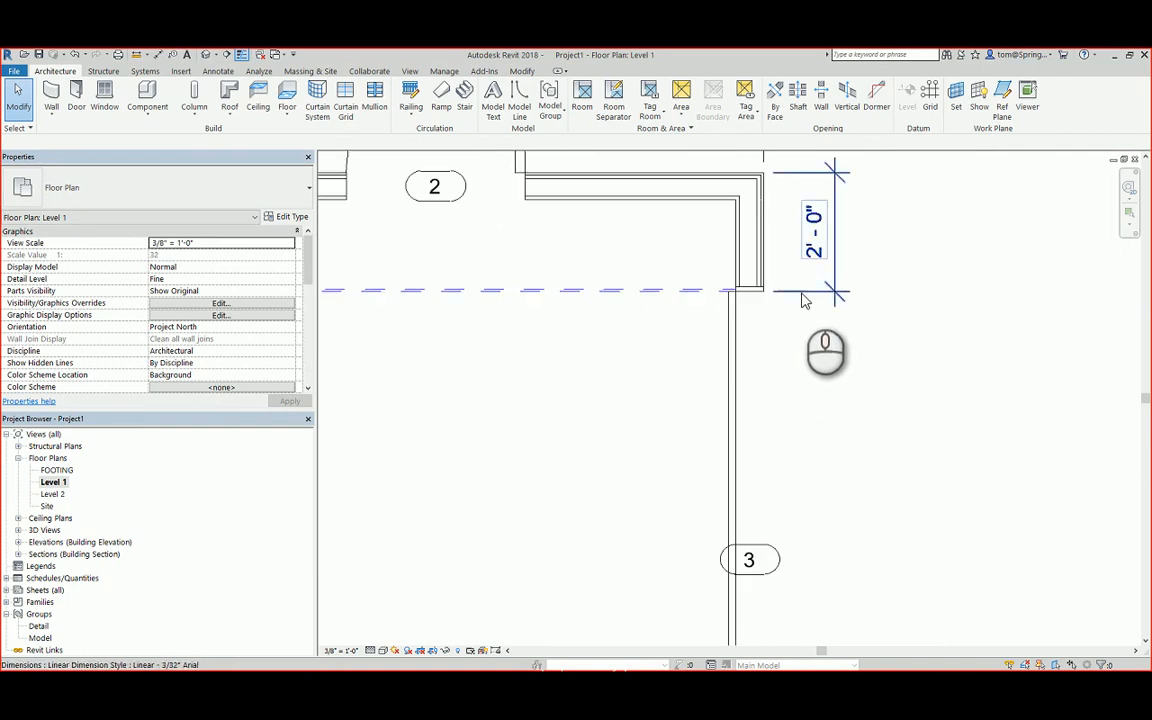
pyautogui.click(804, 295)
pyautogui.moveTo(804, 295); pyautogui.dragTo(743, 303)
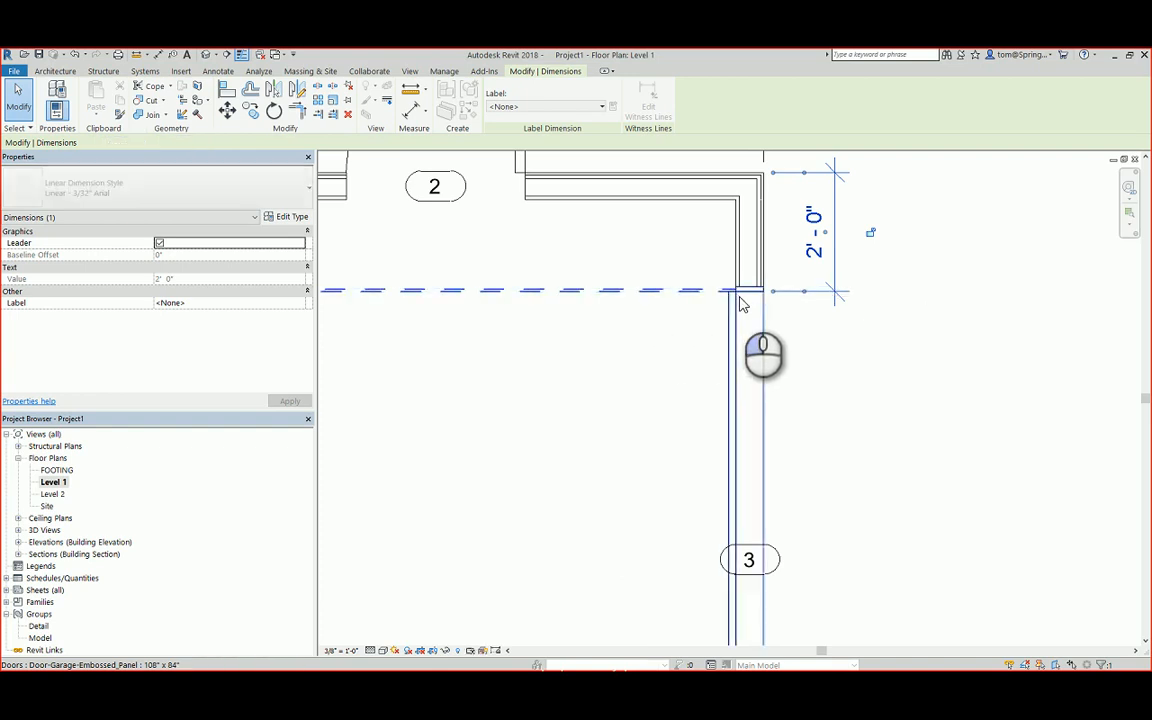
pyautogui.click(866, 360)
pyautogui.scroll(-1, 868, 372)
pyautogui.scroll(-2, 868, 372)
pyautogui.moveTo(867, 373); pyautogui.dragTo(866, 360, button='middle')
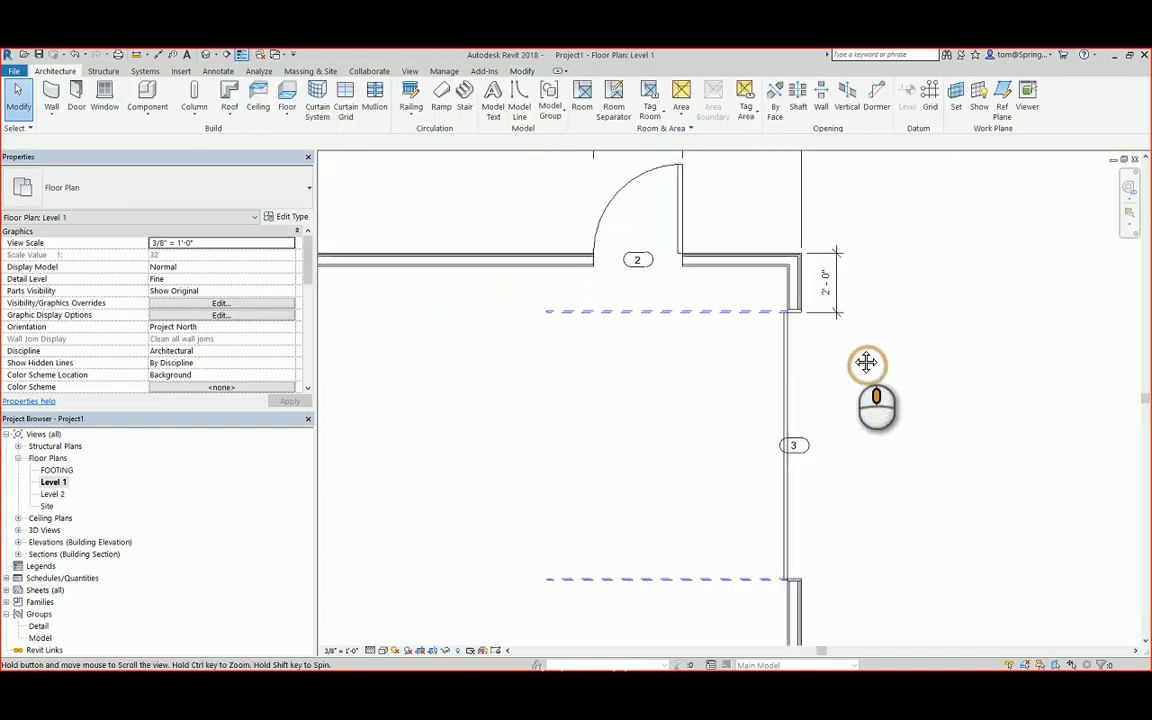
# - Add an aligned dimension across the garage door 3 opening, in line with the existing dimension from the building corner
pyautogui.click(158, 54)
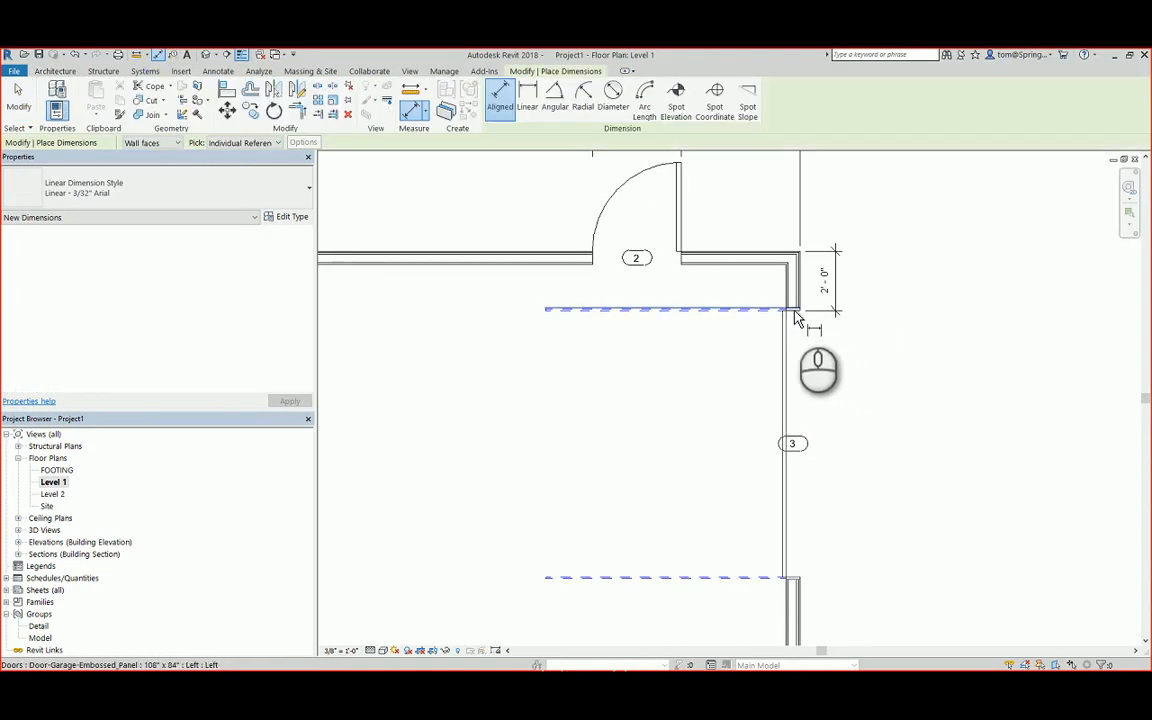
pyautogui.scroll(3, 797, 318)
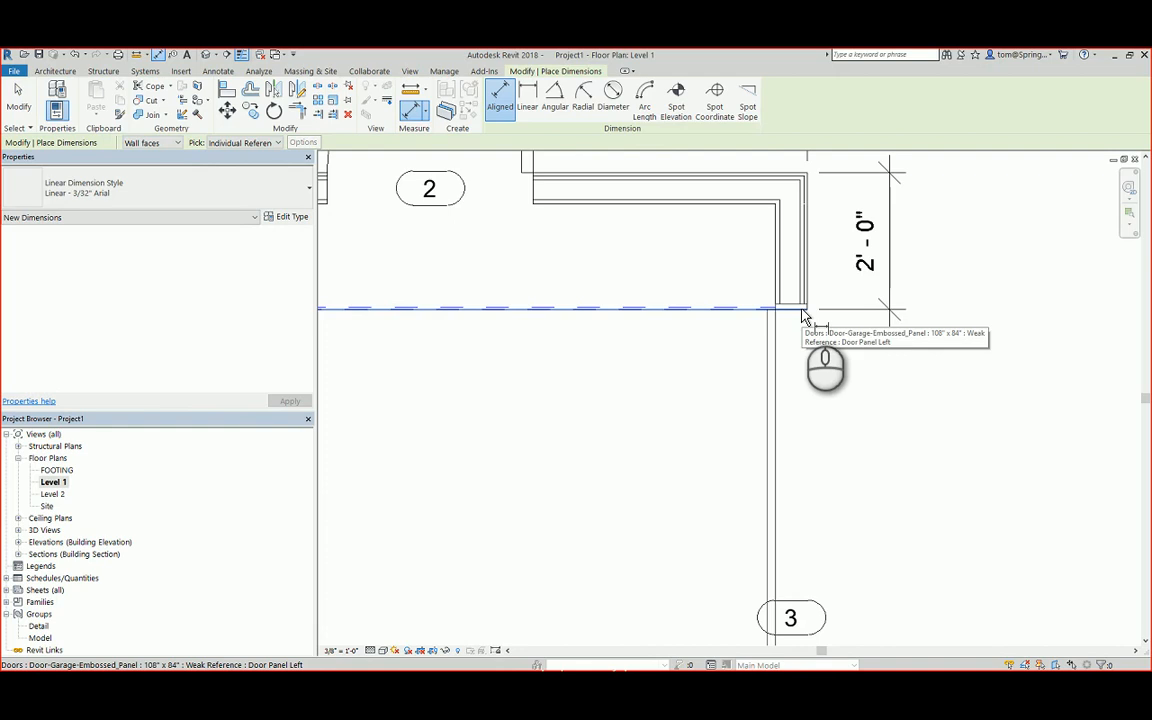
pyautogui.scroll(-5, 848, 514)
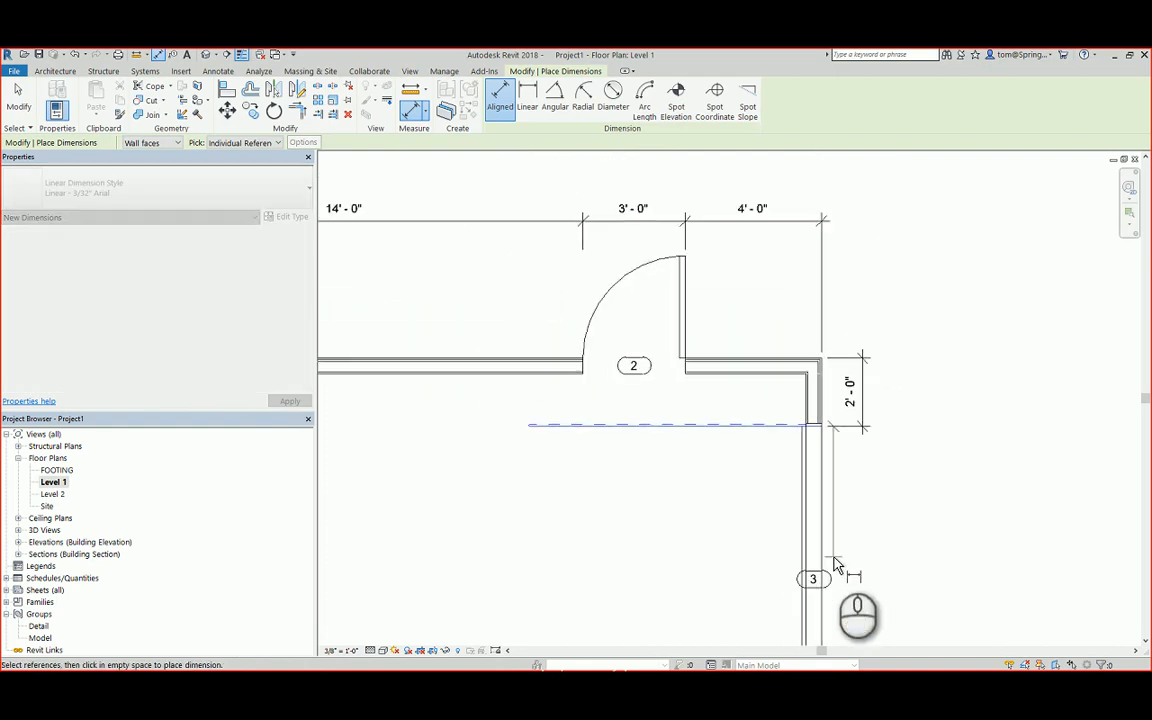
pyautogui.scroll(6, 855, 515)
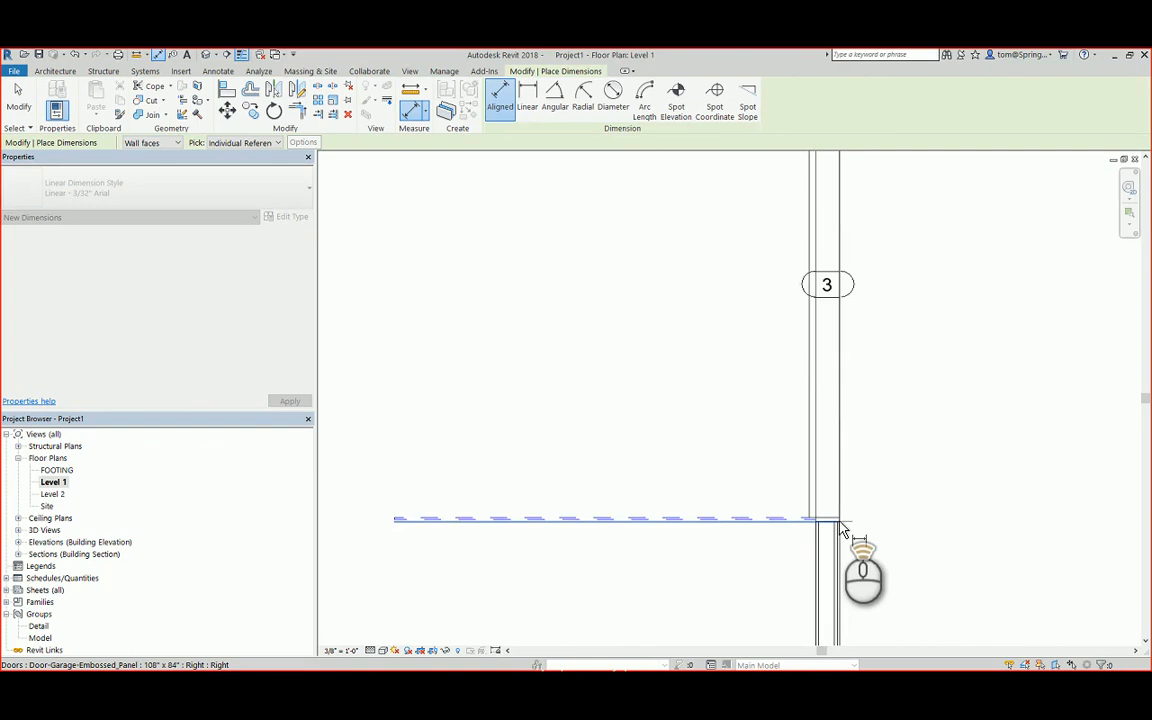
pyautogui.scroll(1, 840, 522)
pyautogui.click(834, 512)
pyautogui.scroll(-6, 938, 472)
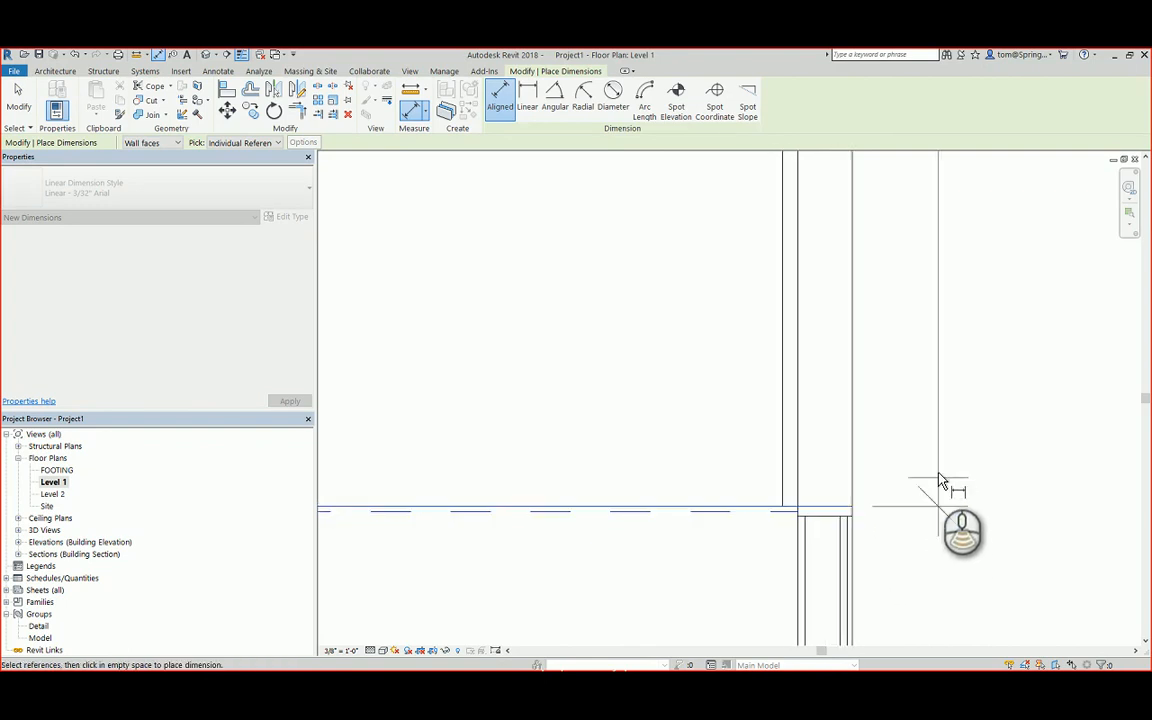
pyautogui.scroll(-3, 966, 404)
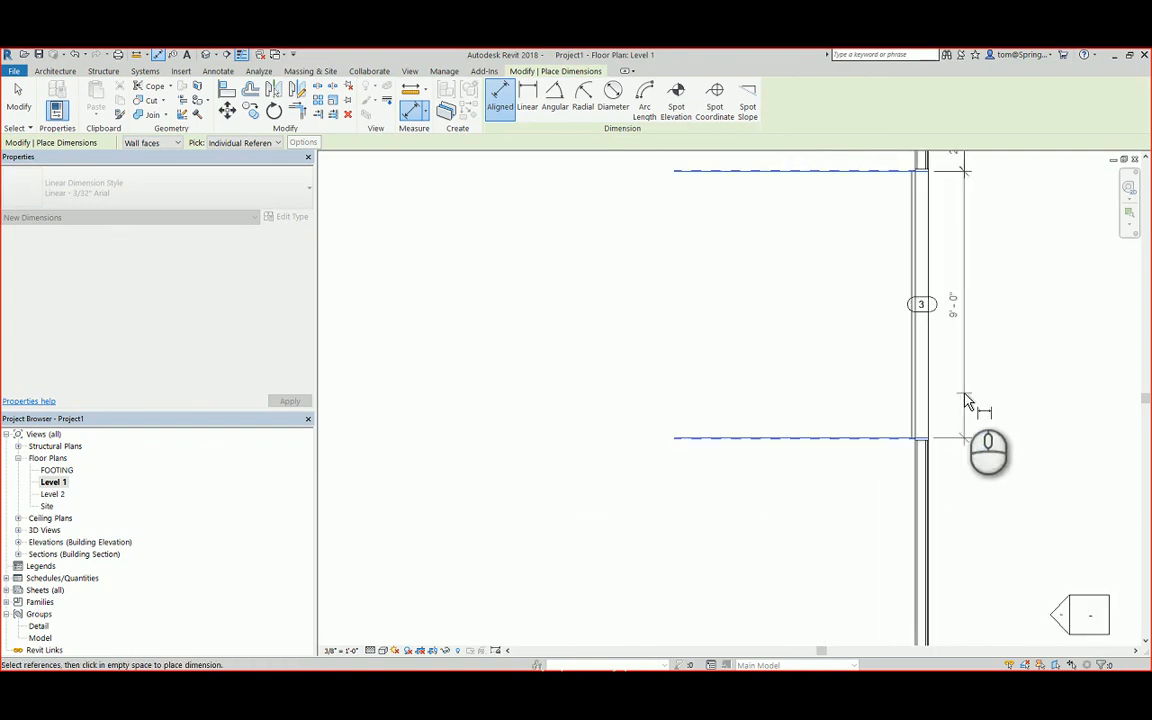
pyautogui.moveTo(966, 400); pyautogui.dragTo(940, 570, button='middle')
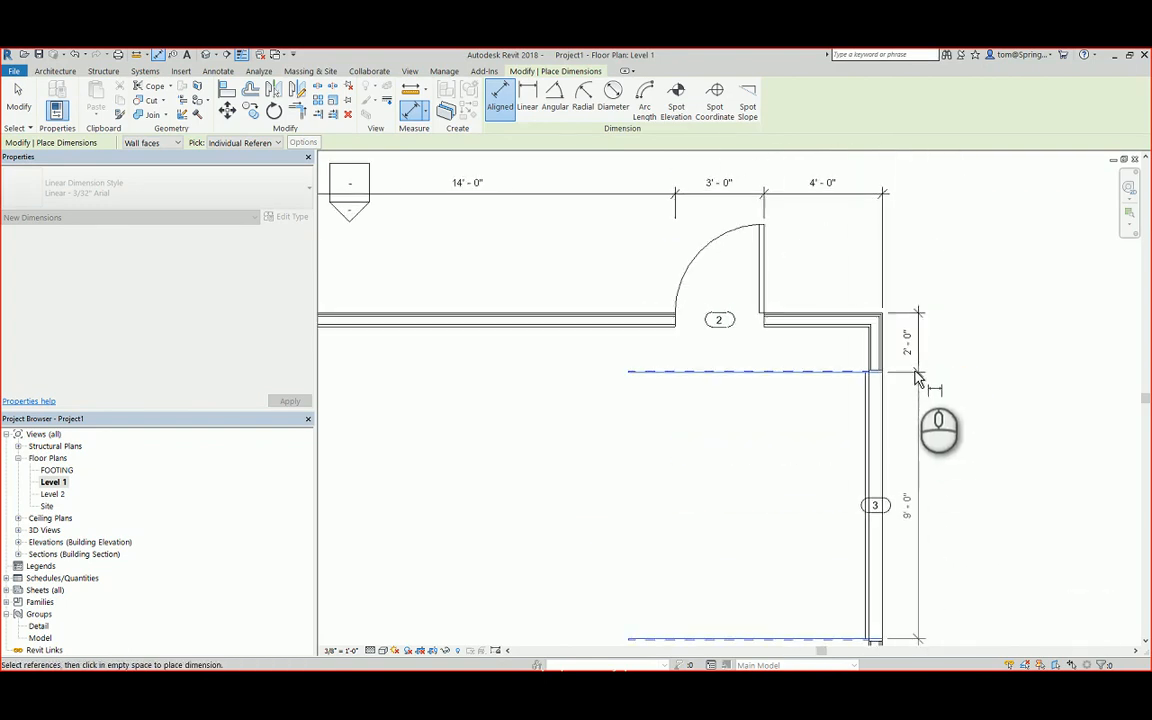
pyautogui.click(914, 373)
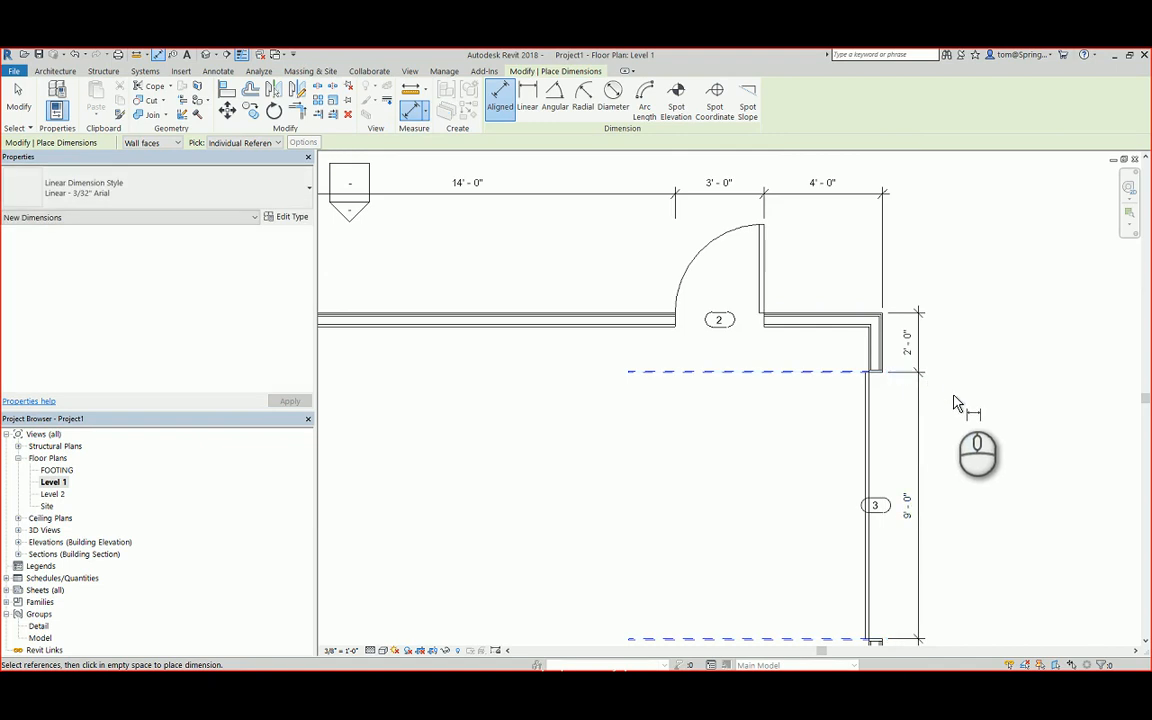
pyautogui.scroll(-5, 955, 403)
pyautogui.press('Escape')
# - Nudge the garage door's tag 3 slightly outward so it sits clear of the door panel lines
pyautogui.moveTo(967, 465); pyautogui.dragTo(890, 404, button='middle')
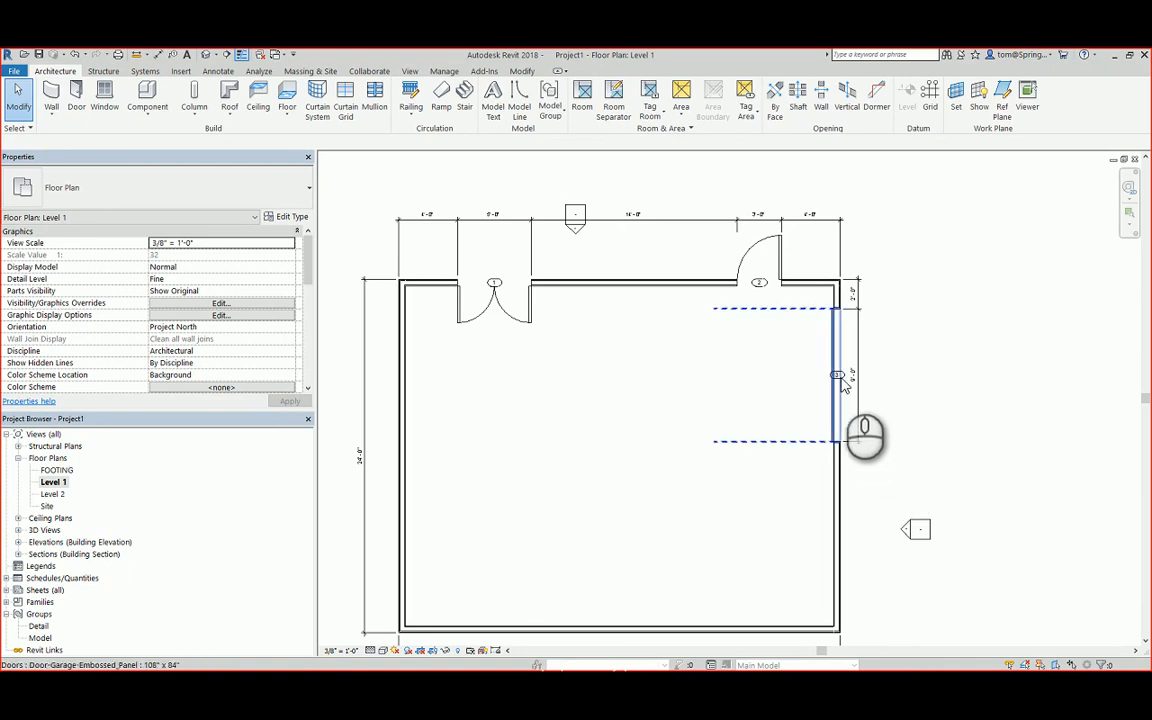
pyautogui.scroll(3, 847, 383)
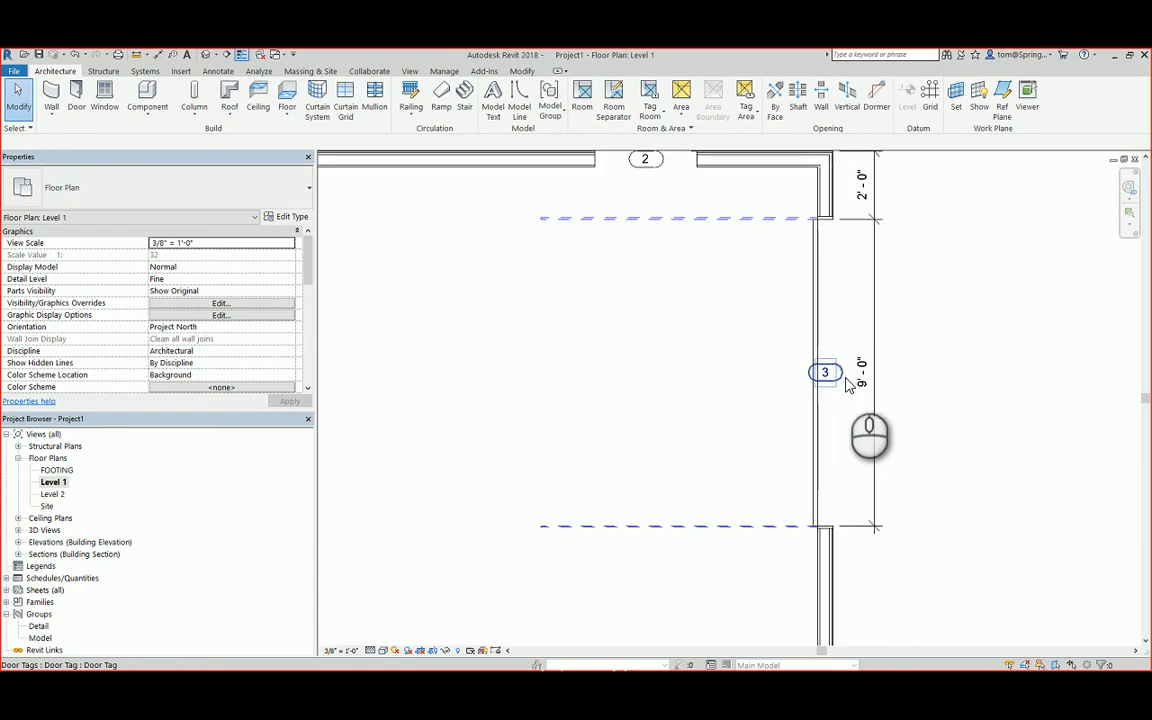
pyautogui.click(845, 383)
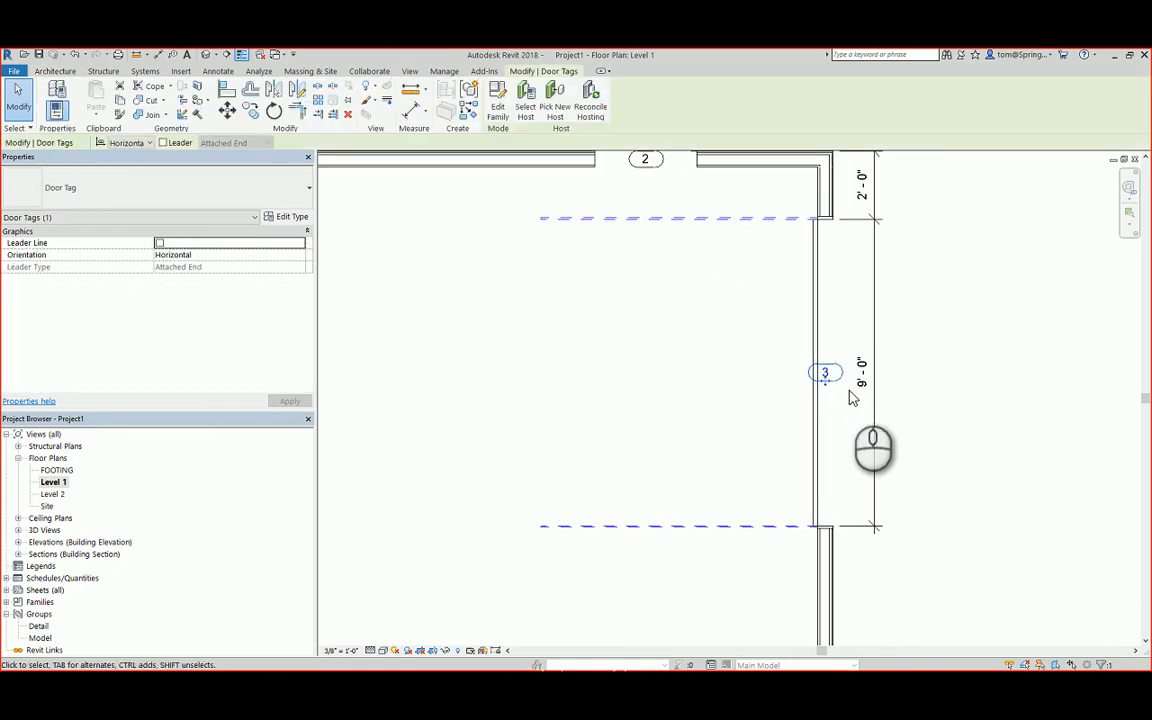
pyautogui.press('Right')
pyautogui.press('Right')
pyautogui.click(902, 380)
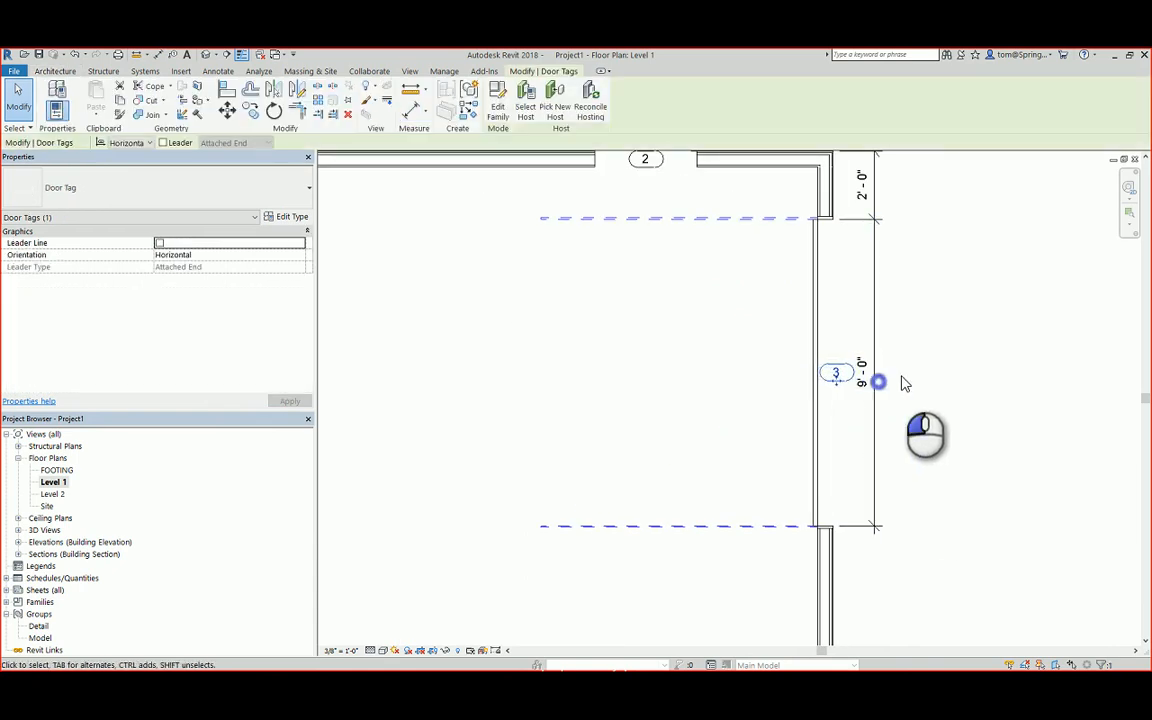
# - Mirror a copy of garage door 3 across a drawn horizontal axis starting at the midpoint of its host wall
pyautogui.scroll(-2, 905, 375)
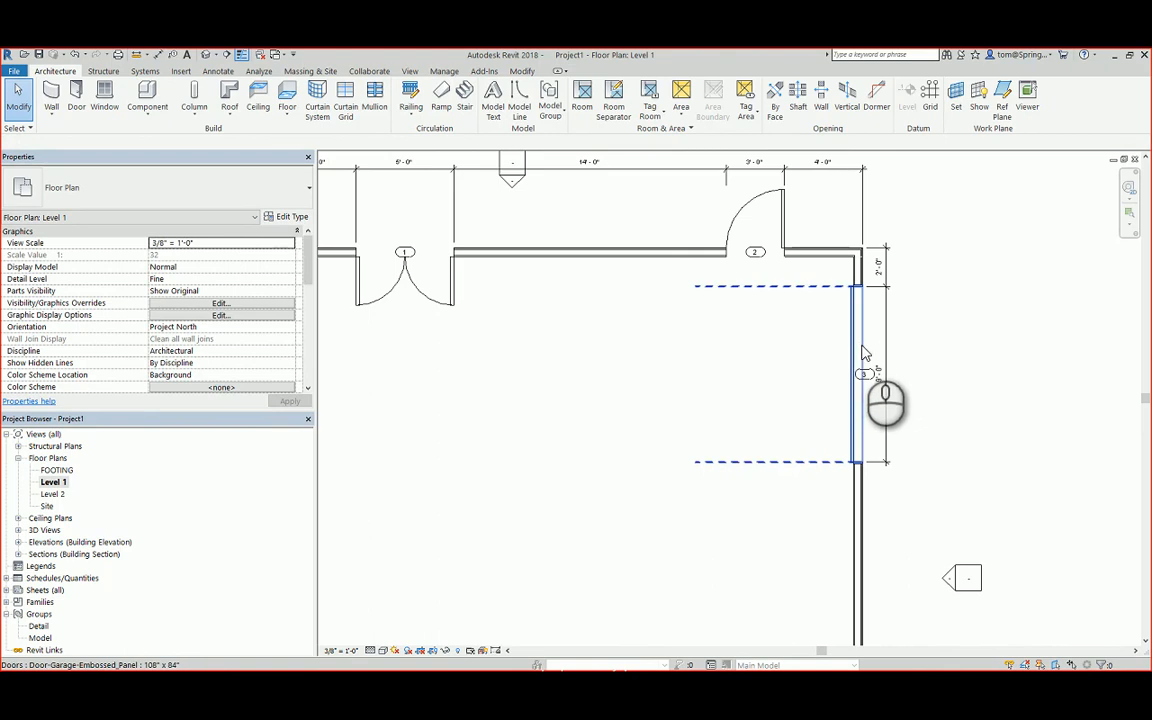
pyautogui.click(858, 348)
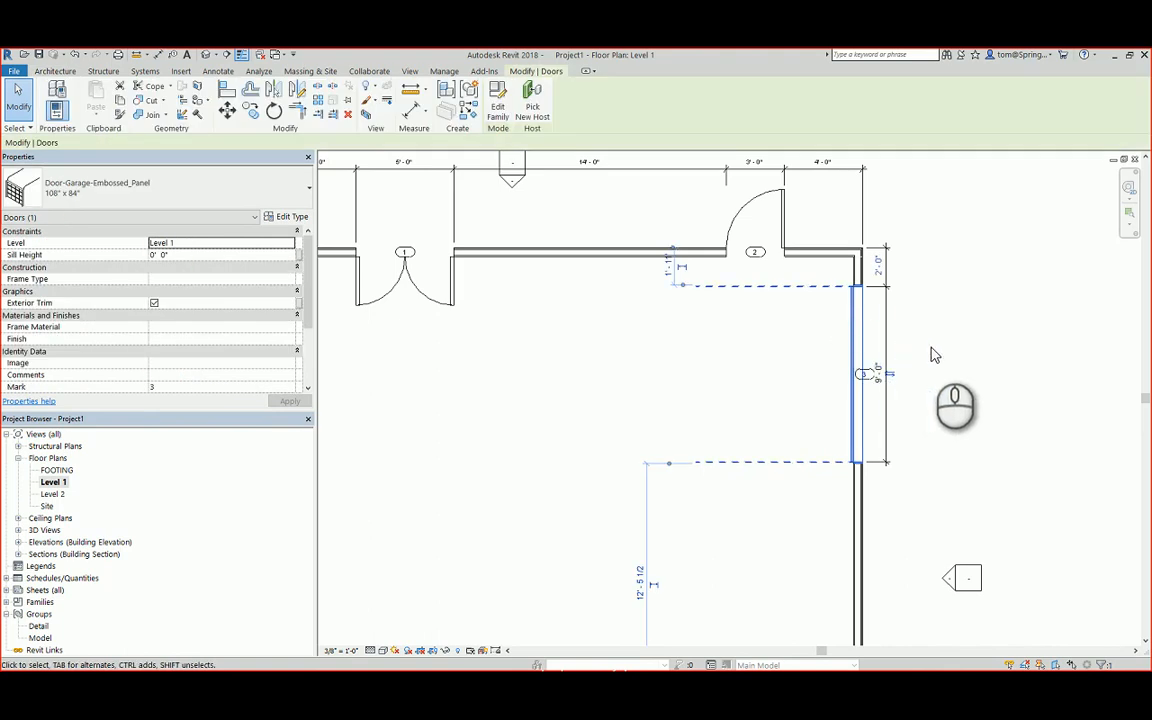
pyautogui.click(272, 92)
pyautogui.scroll(-3, 912, 500)
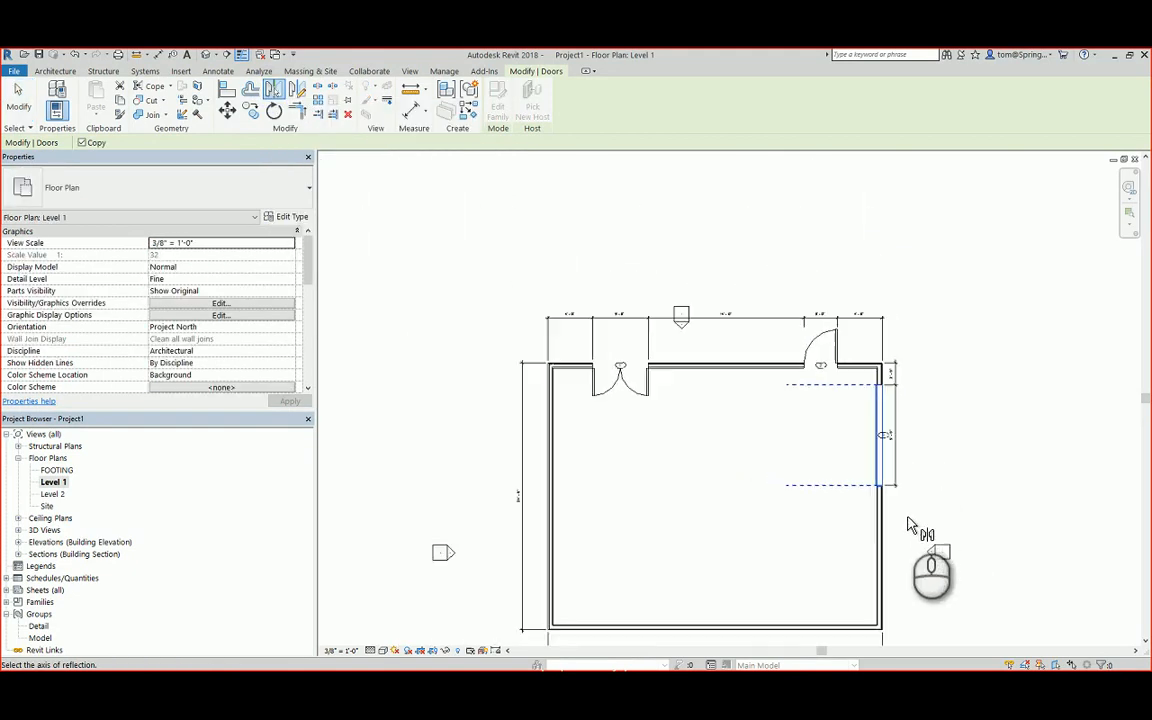
pyautogui.moveTo(905, 514); pyautogui.dragTo(892, 424, button='middle')
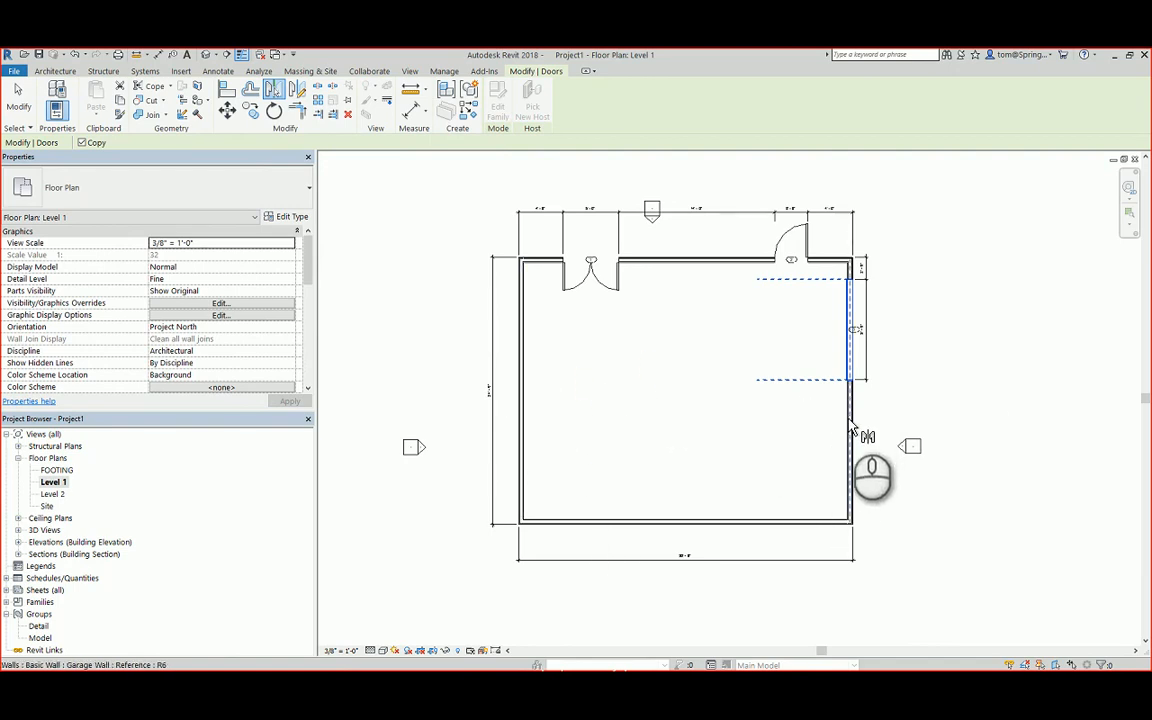
pyautogui.click(296, 91)
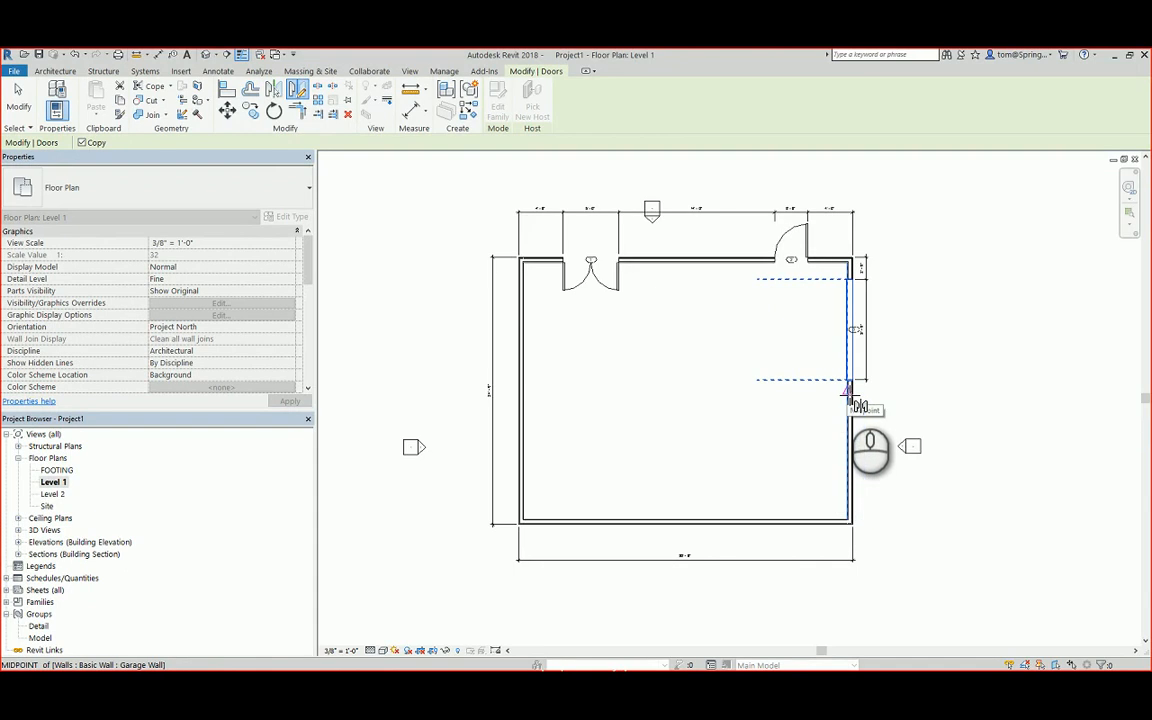
pyautogui.click(847, 393)
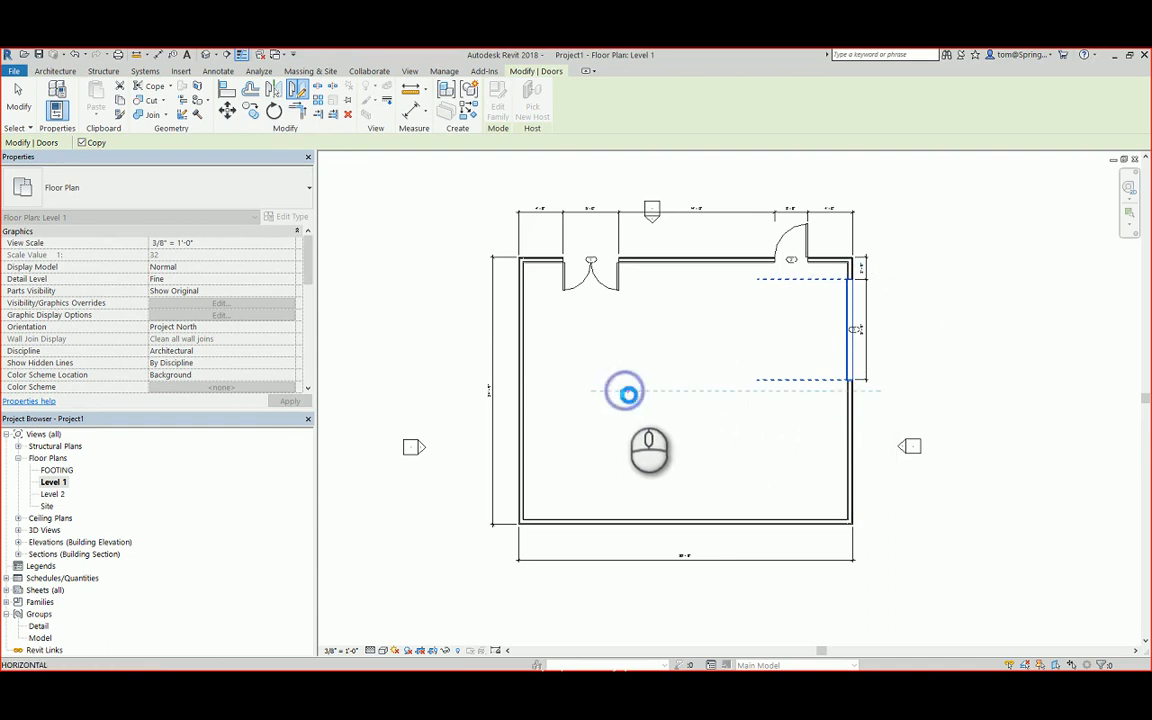
pyautogui.click(627, 393)
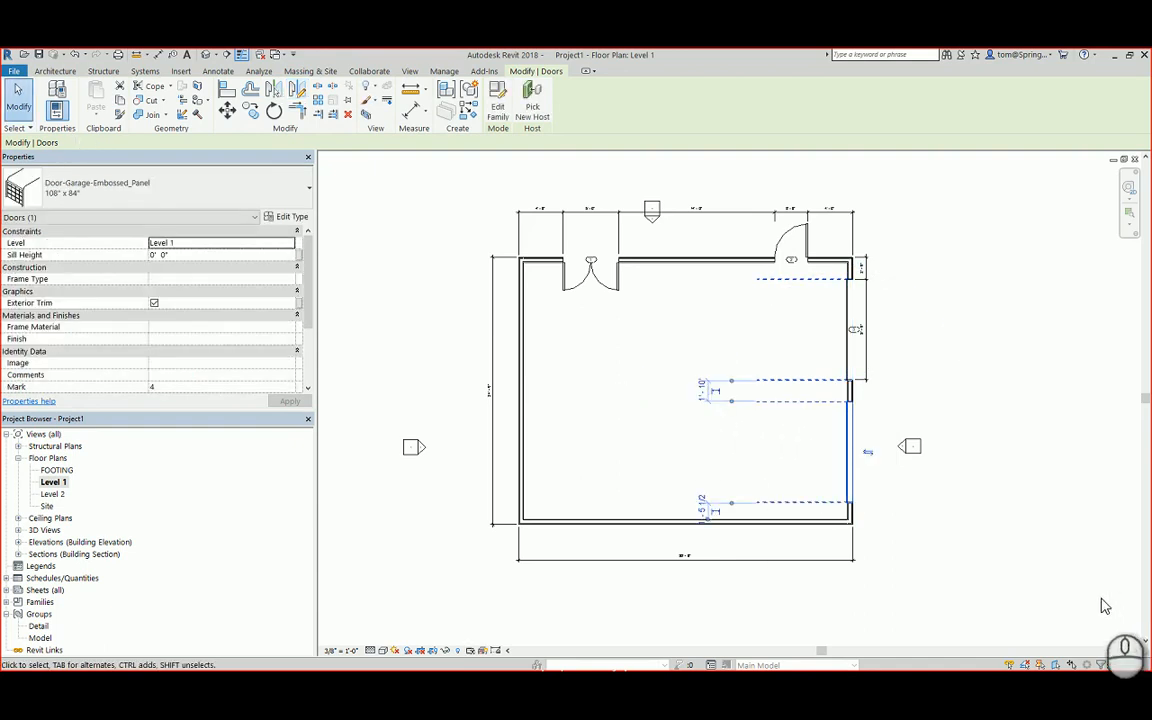
pyautogui.click(998, 558)
# - Add an aligned dimension for the wall segment between the two garage doors, in line with the existing dimensions
pyautogui.moveTo(967, 545); pyautogui.dragTo(812, 530, button='middle')
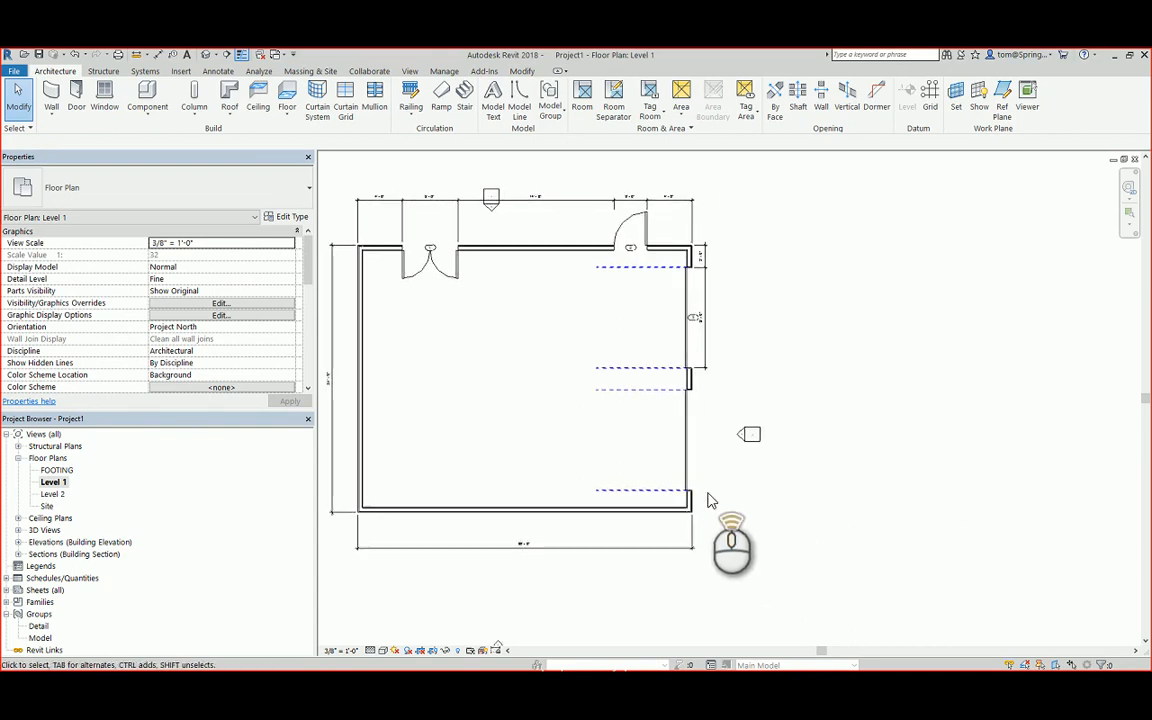
pyautogui.scroll(3, 707, 500)
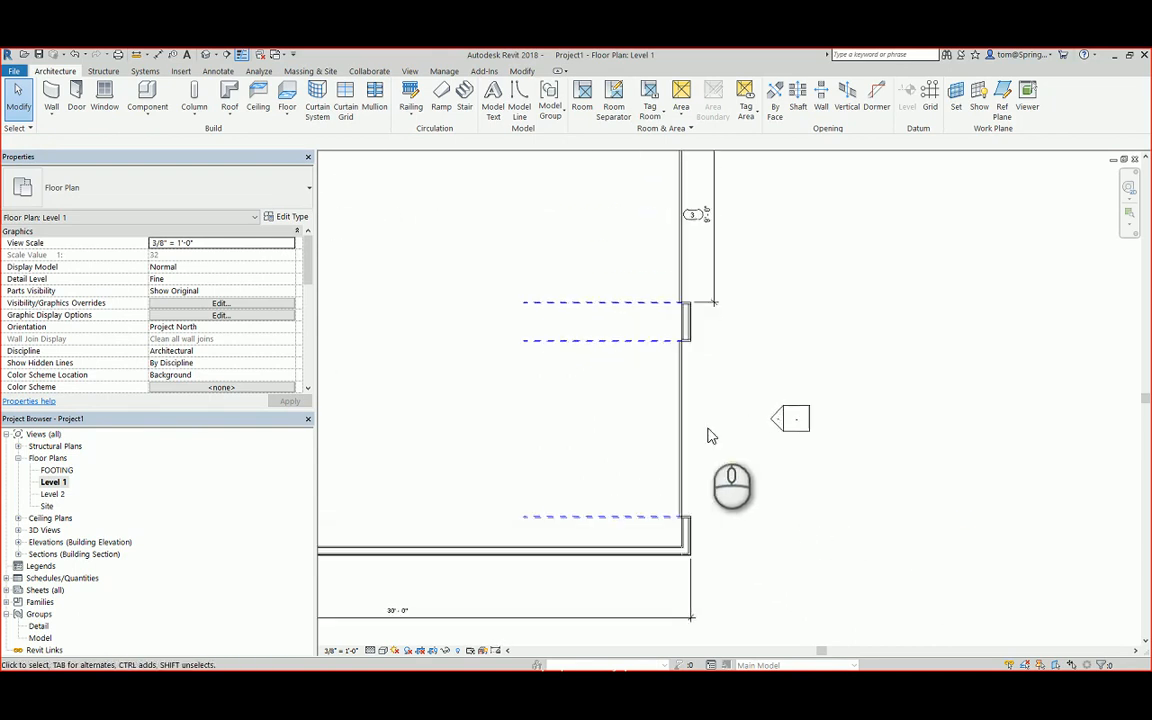
pyautogui.click(157, 56)
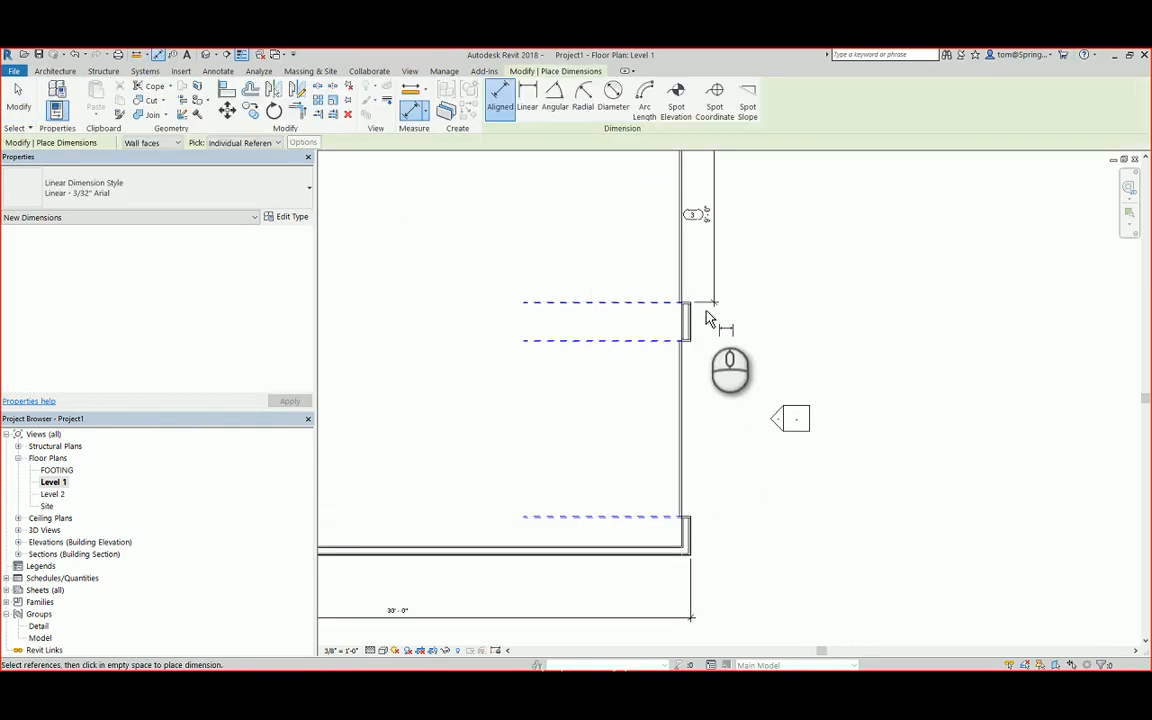
pyautogui.scroll(3, 708, 314)
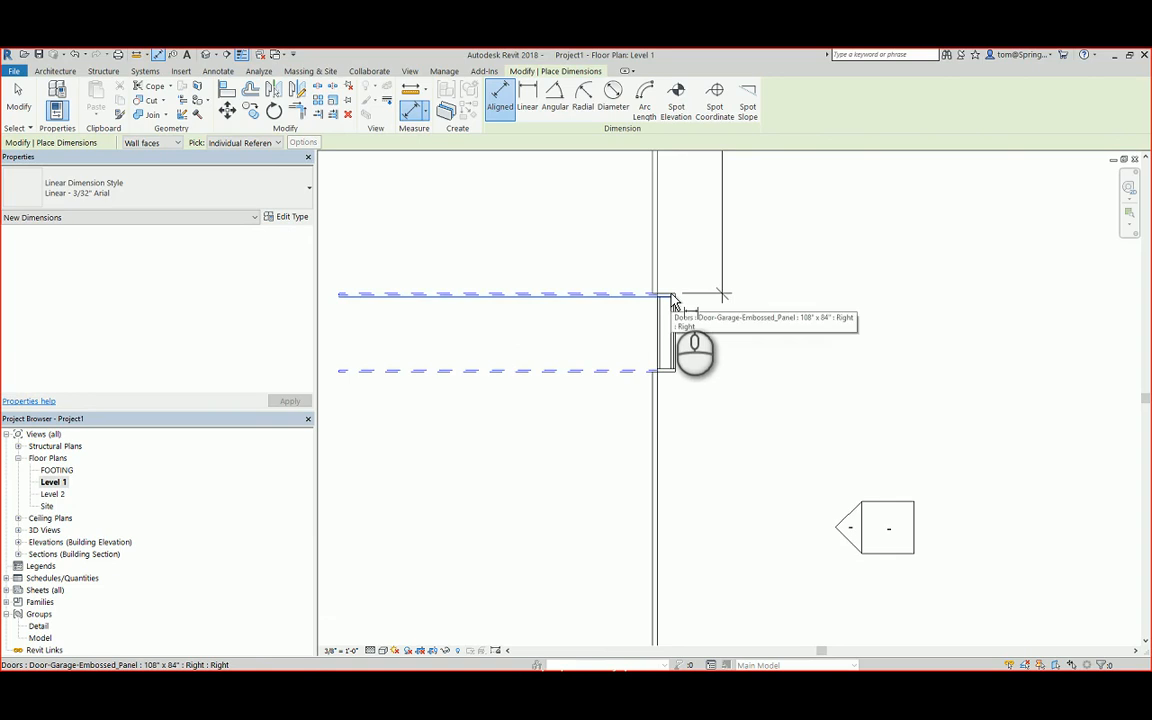
pyautogui.scroll(2, 677, 302)
pyautogui.click(675, 296)
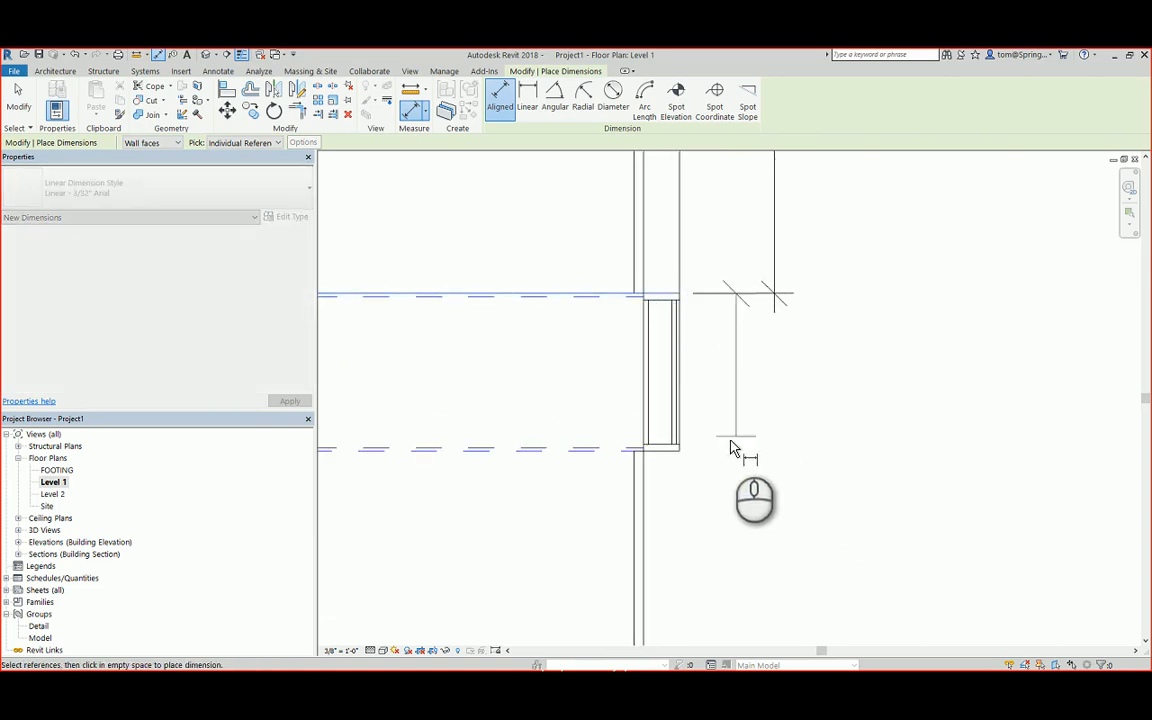
pyautogui.click(672, 452)
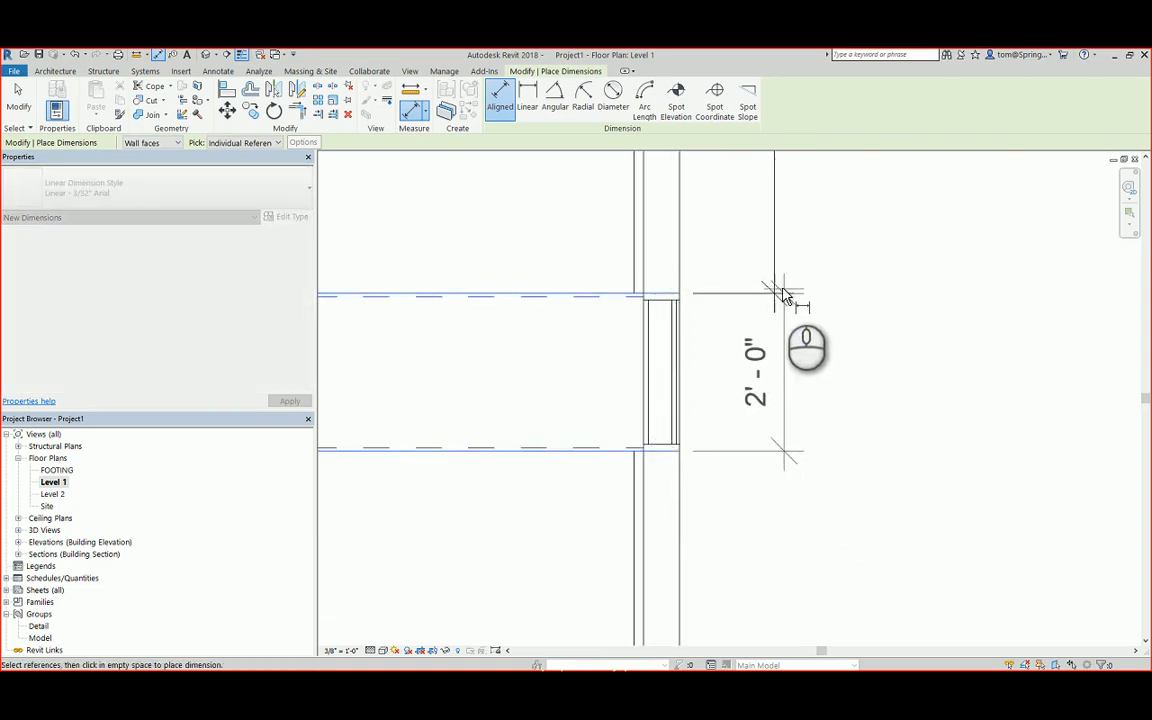
pyautogui.click(805, 345)
# - Add an aligned dimension across the mirrored garage door opening, in line with the existing dimension string
pyautogui.scroll(-4, 836, 384)
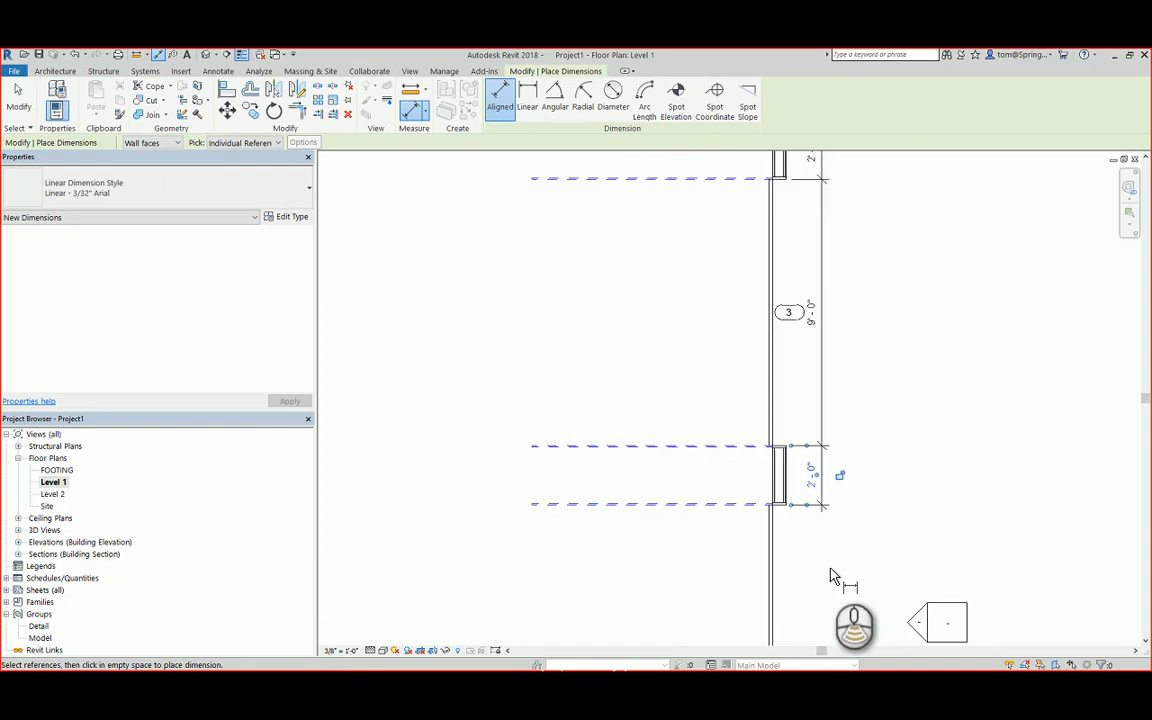
pyautogui.scroll(3, 825, 557)
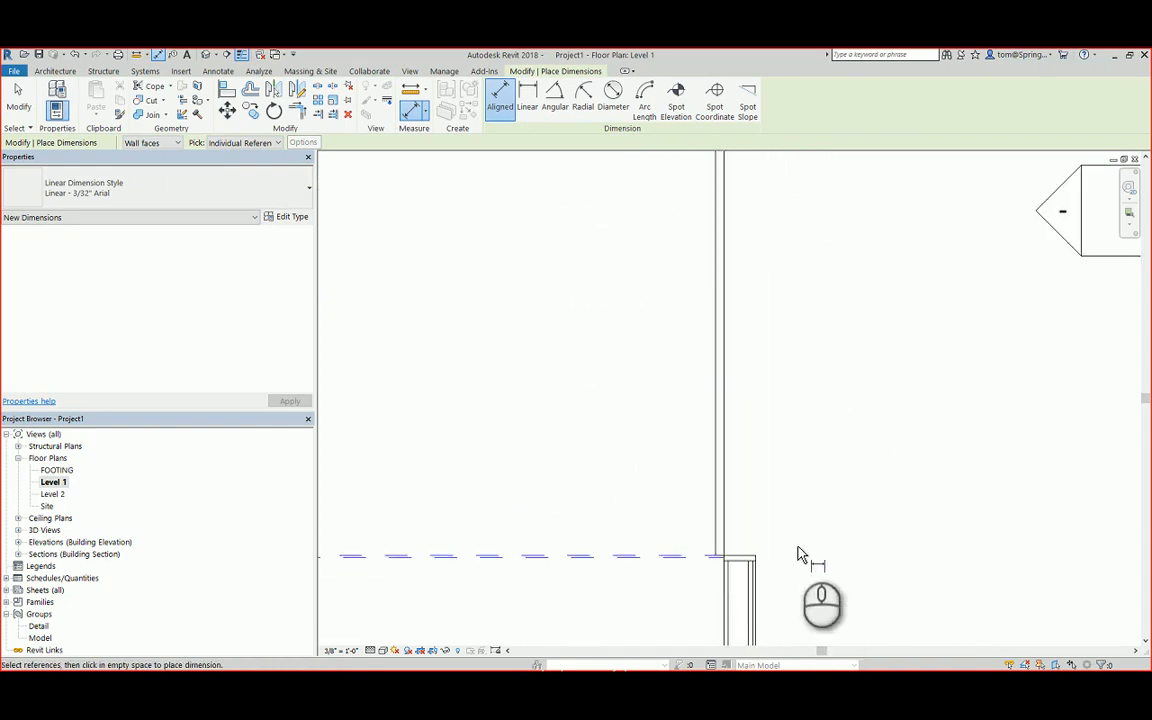
pyautogui.scroll(-3, 784, 275)
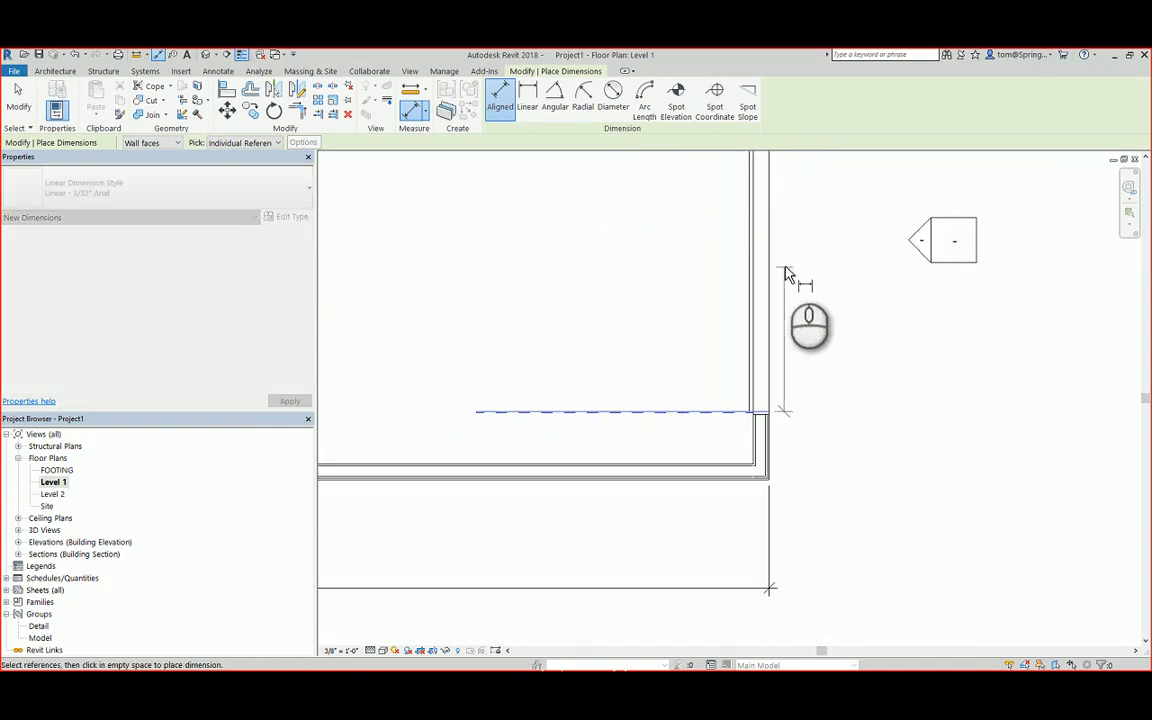
pyautogui.moveTo(784, 275); pyautogui.dragTo(792, 455, button='middle')
pyautogui.scroll(5, 792, 455)
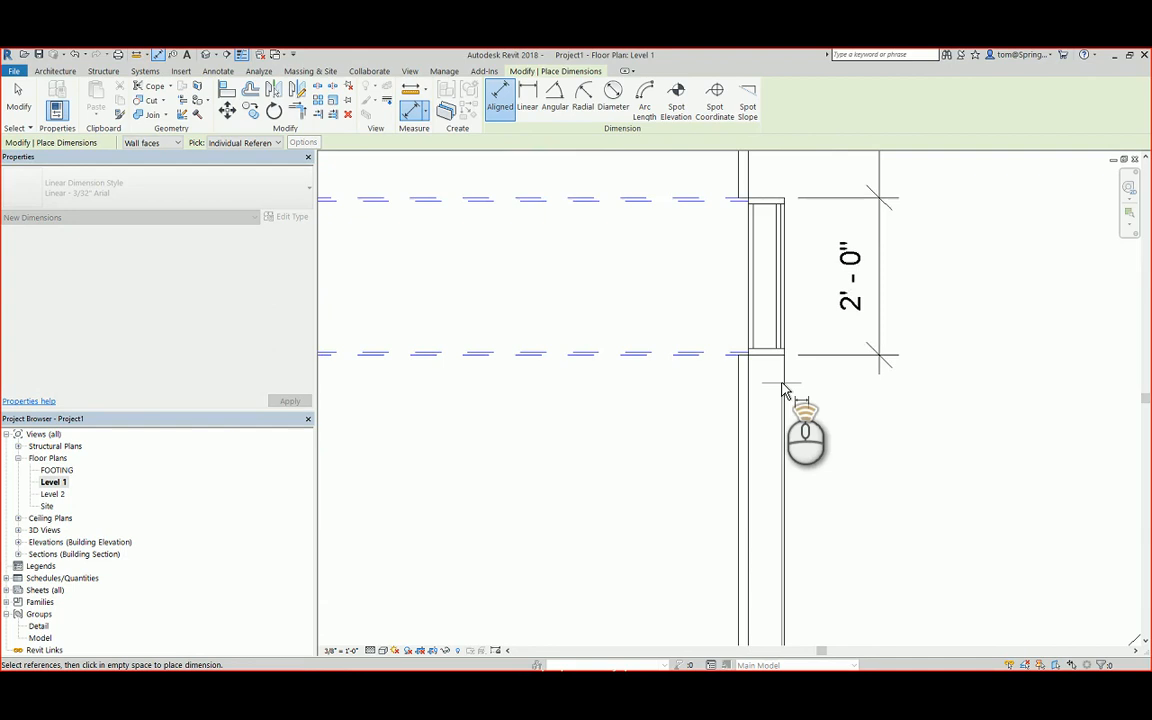
pyautogui.click(762, 345)
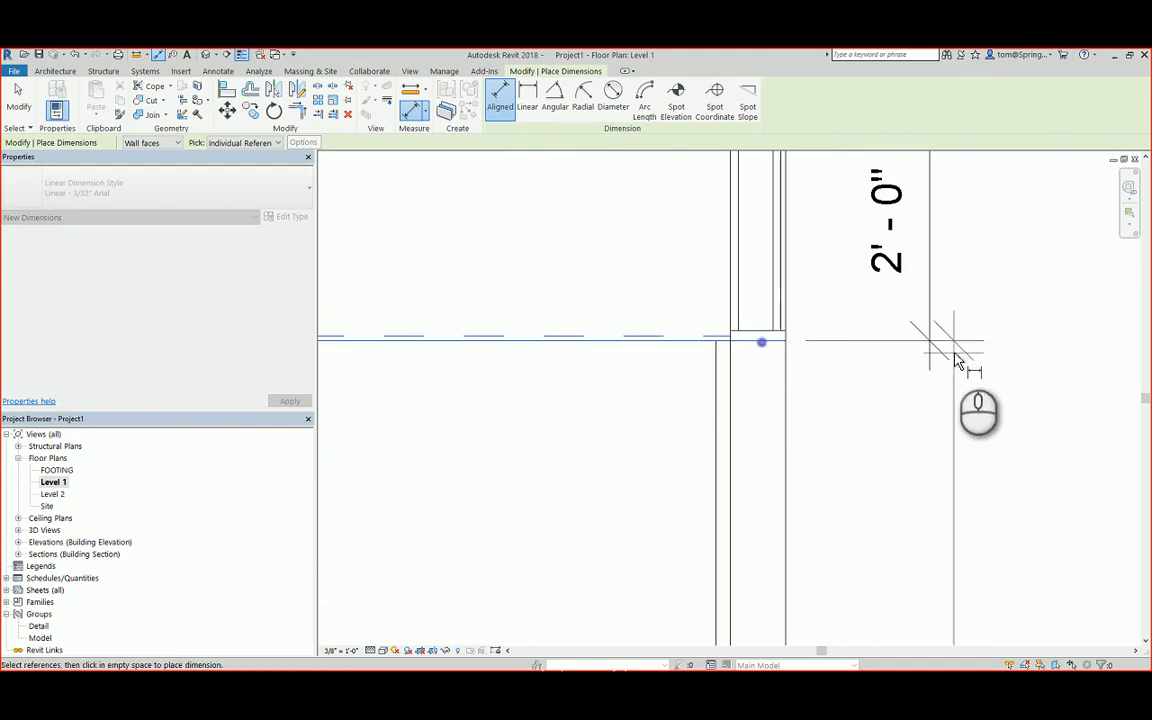
pyautogui.click(927, 341)
# - Add an aligned dimension for the wall segment from the mirrored garage door to the nearby building corner, in line with the others
pyautogui.scroll(-5, 985, 546)
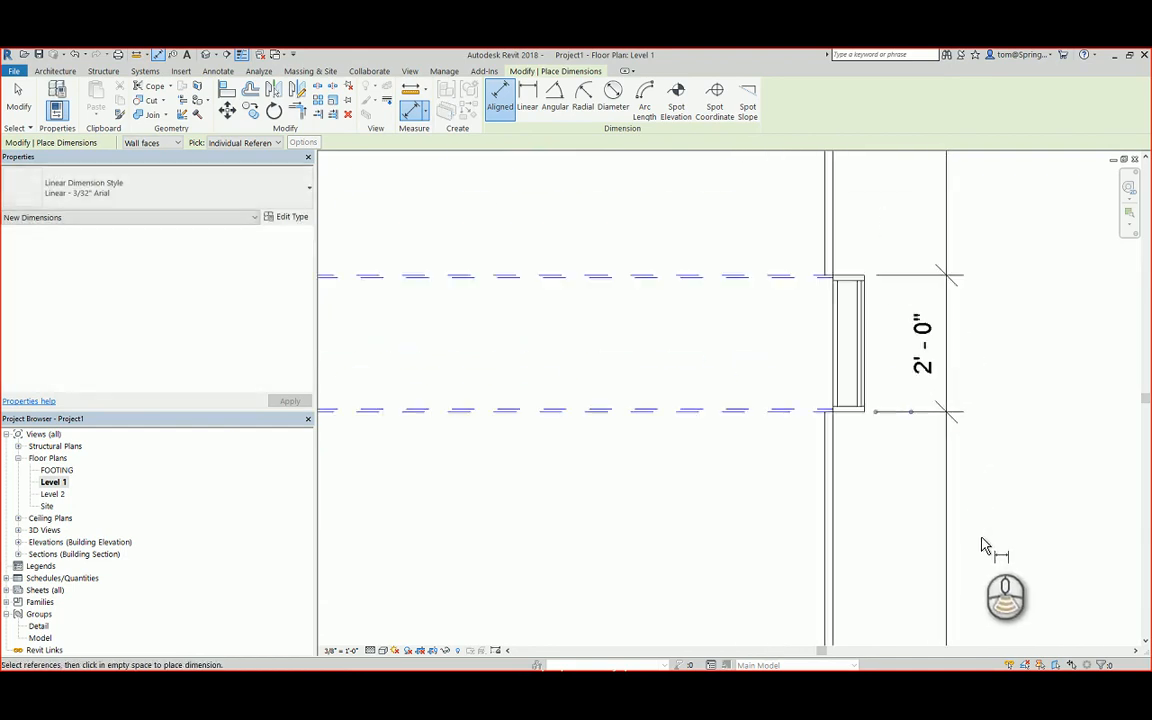
pyautogui.moveTo(983, 541); pyautogui.dragTo(938, 301, button='middle')
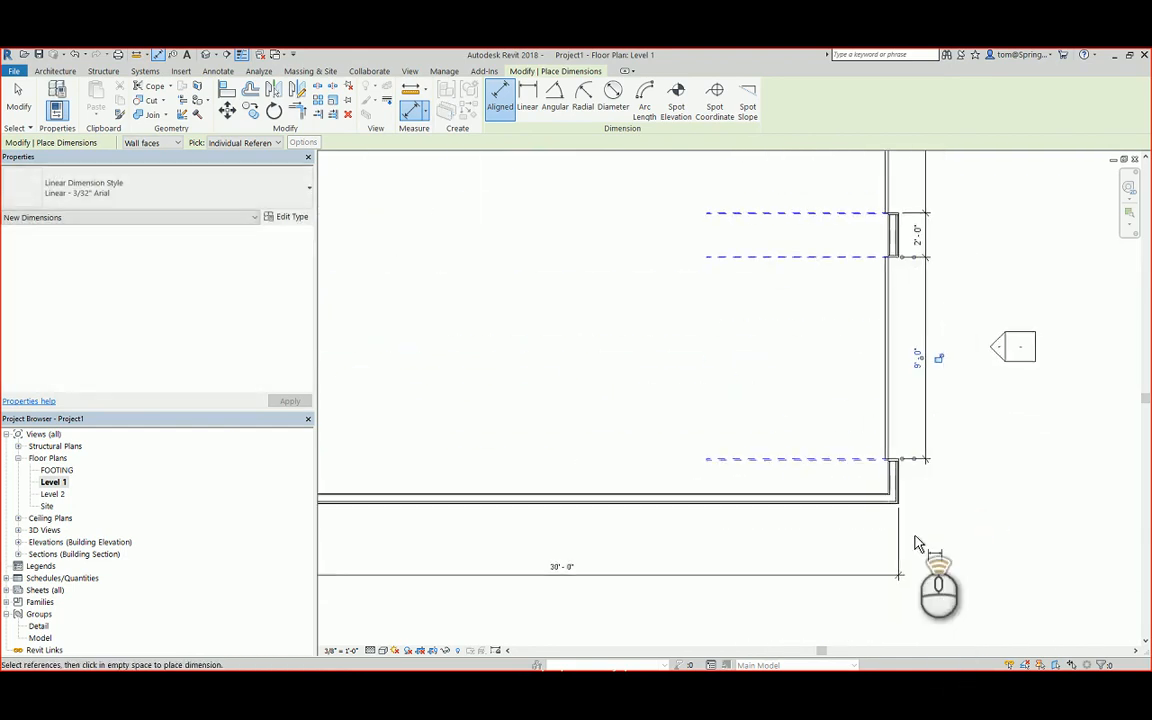
pyautogui.scroll(3, 912, 484)
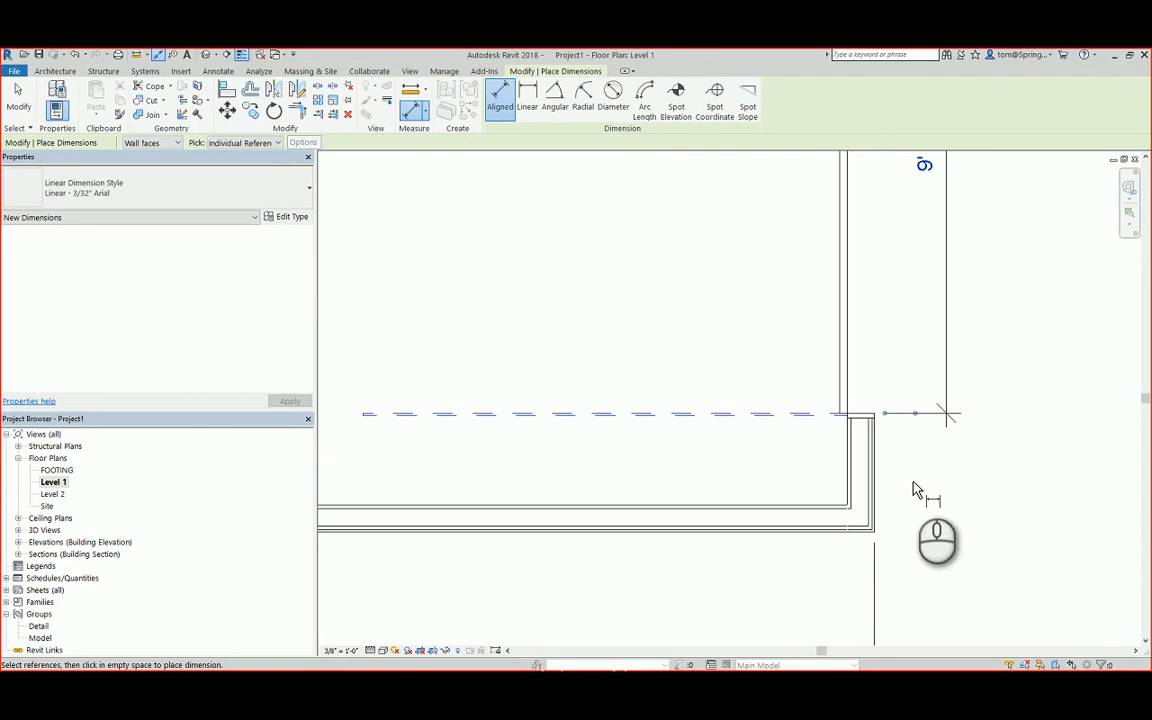
pyautogui.click(860, 533)
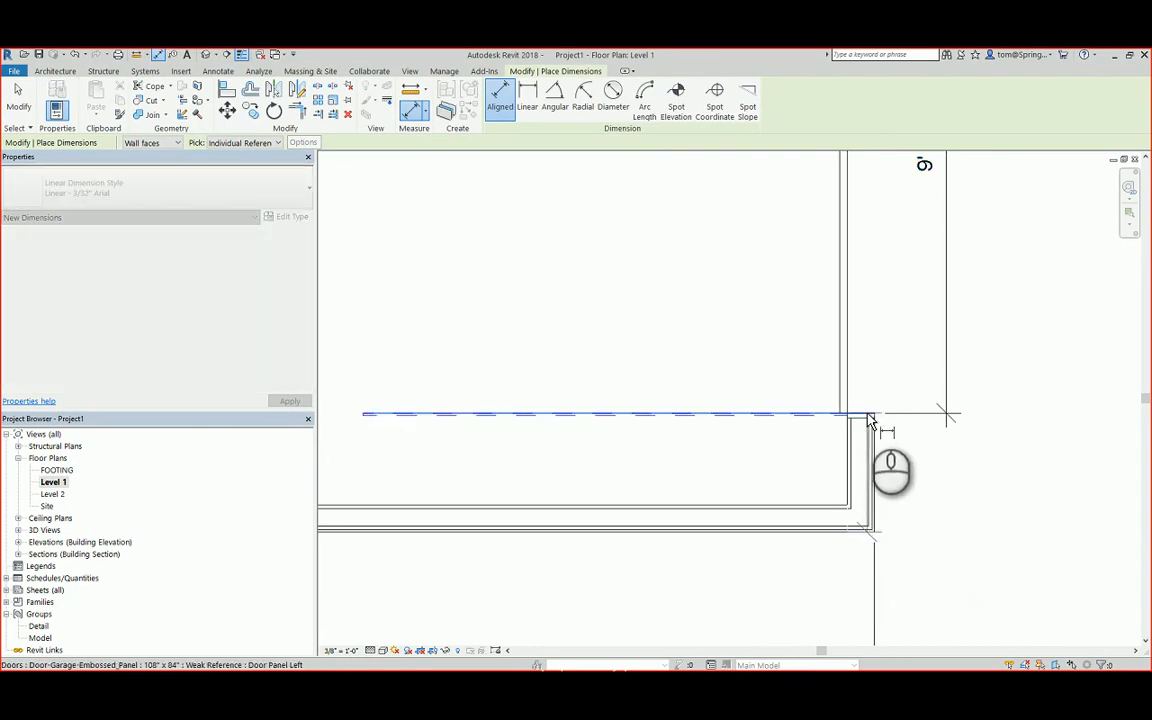
pyautogui.click(867, 415)
pyautogui.click(944, 411)
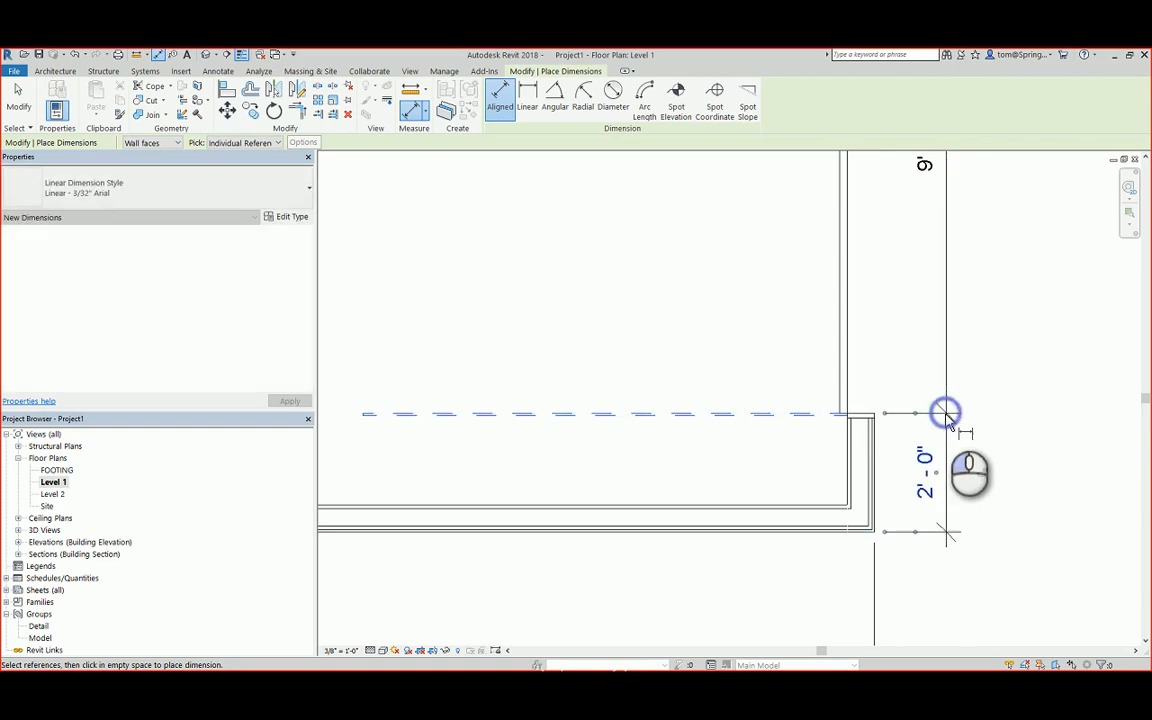
pyautogui.press('Escape')
pyautogui.press('Escape')
# - Open the default 3D view and examine both garage doors in the end wall
pyautogui.scroll(1, 716, 418)
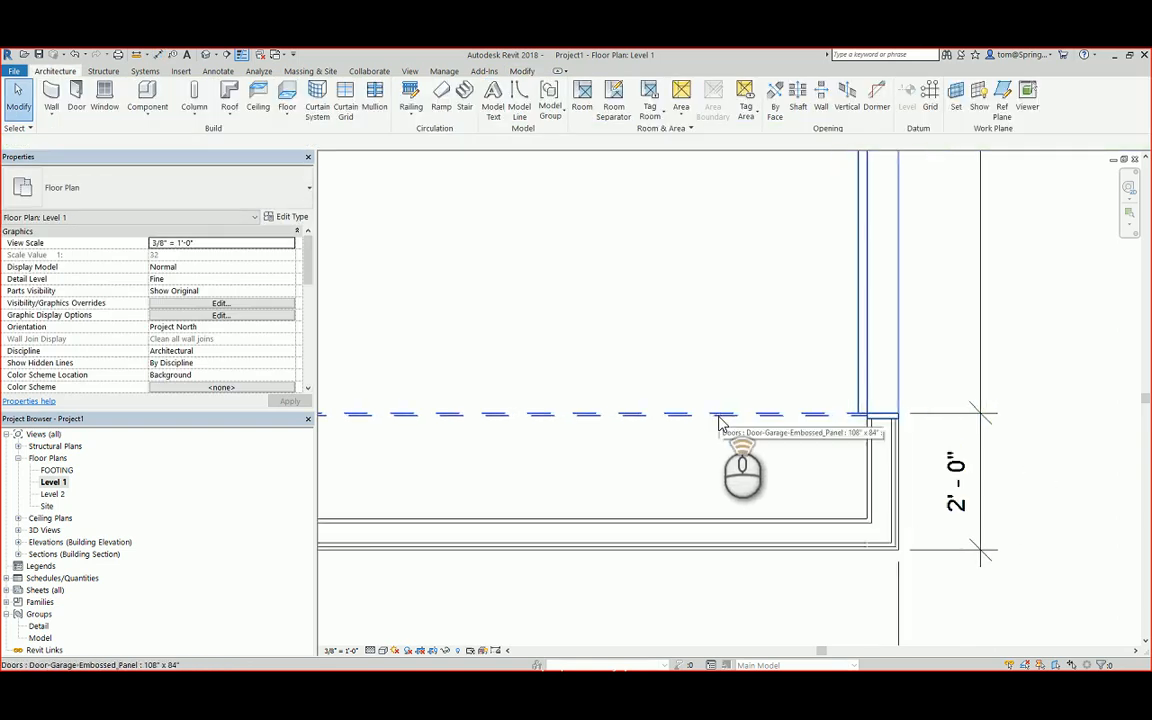
pyautogui.scroll(-5, 723, 432)
pyautogui.moveTo(926, 456); pyautogui.dragTo(908, 552, button='middle')
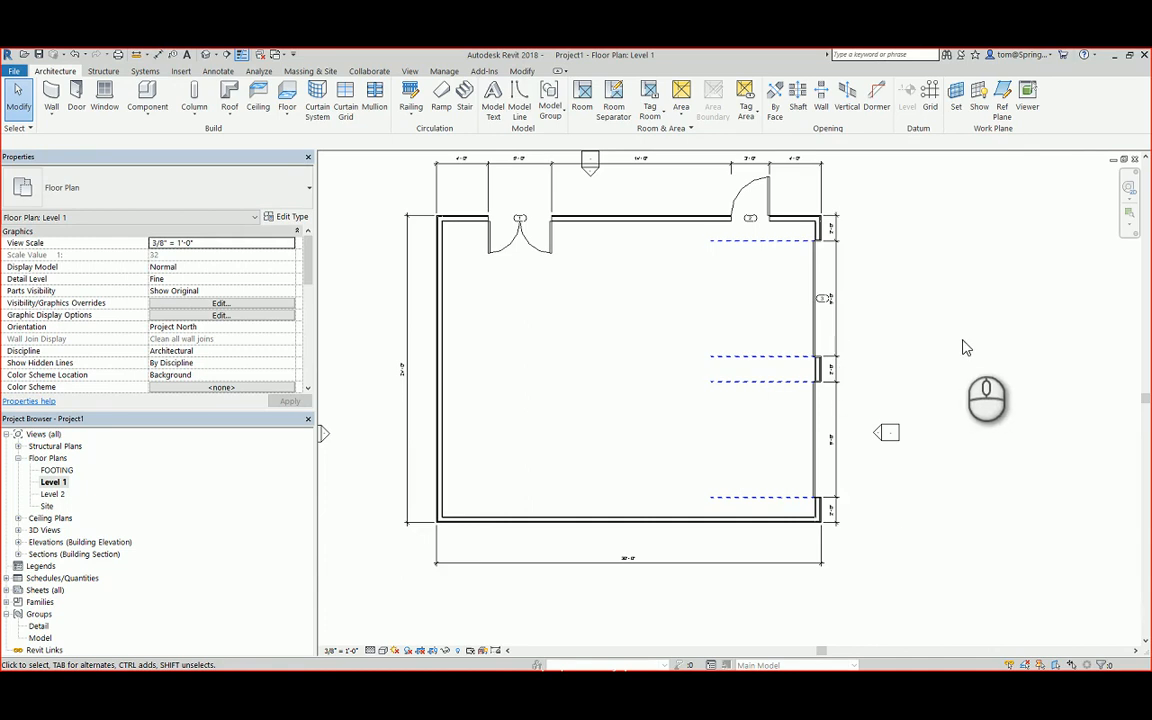
pyautogui.click(205, 54)
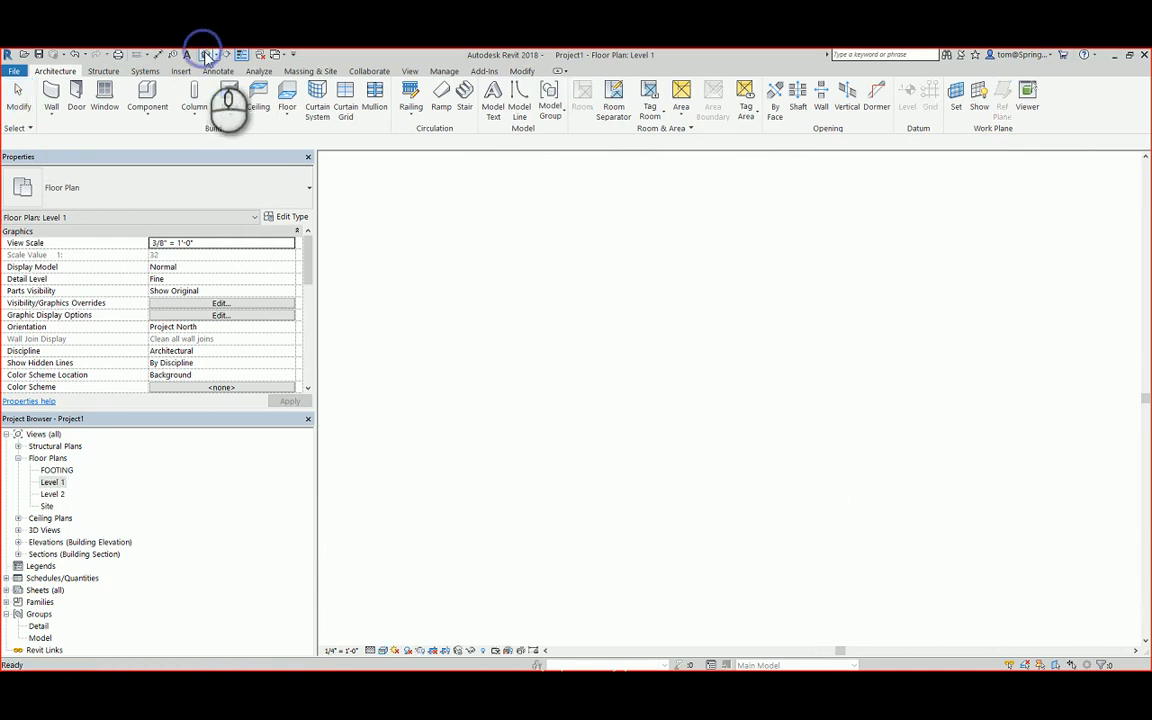
pyautogui.scroll(-1, 977, 533)
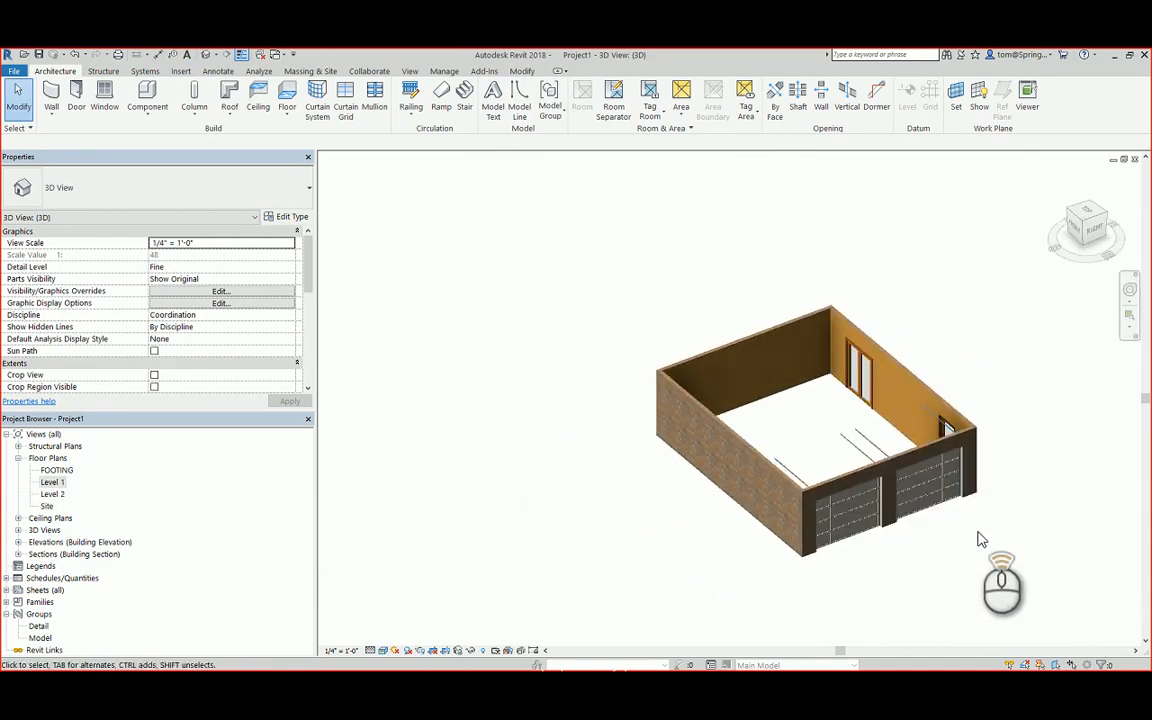
pyautogui.scroll(4, 978, 532)
pyautogui.keyDown('shift'); pyautogui.moveTo(980, 532); pyautogui.dragTo(993, 504, button='middle'); pyautogui.keyUp('shift')
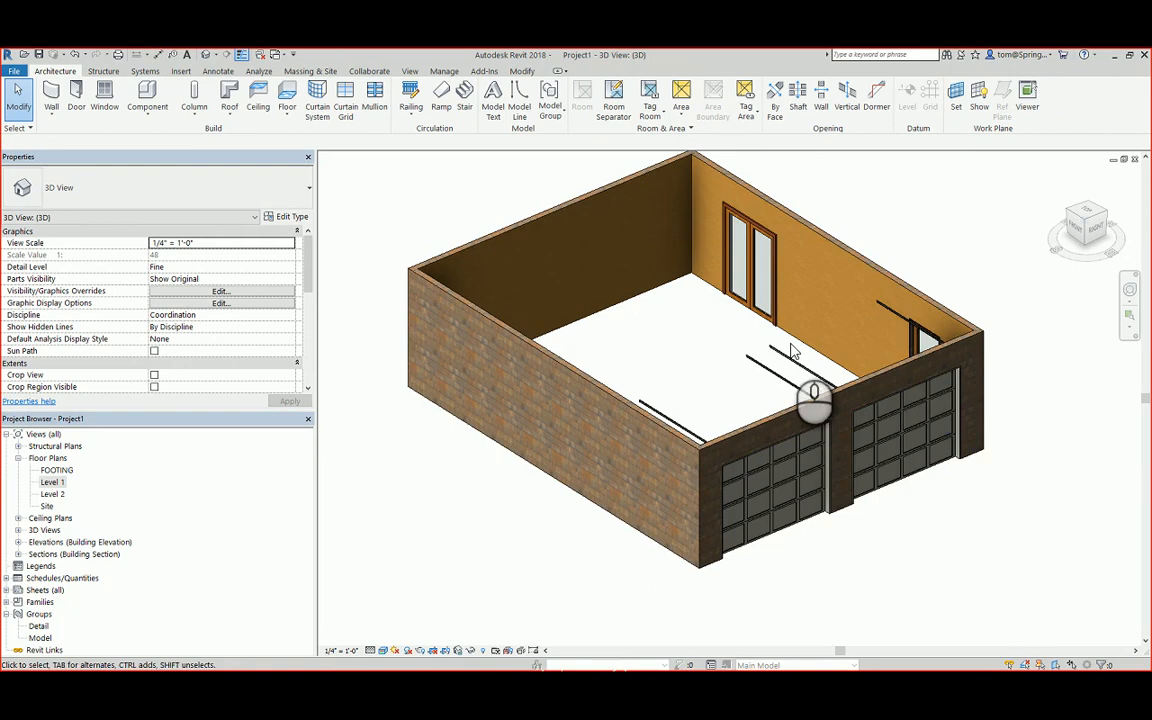
pyautogui.scroll(-1, 626, 462)
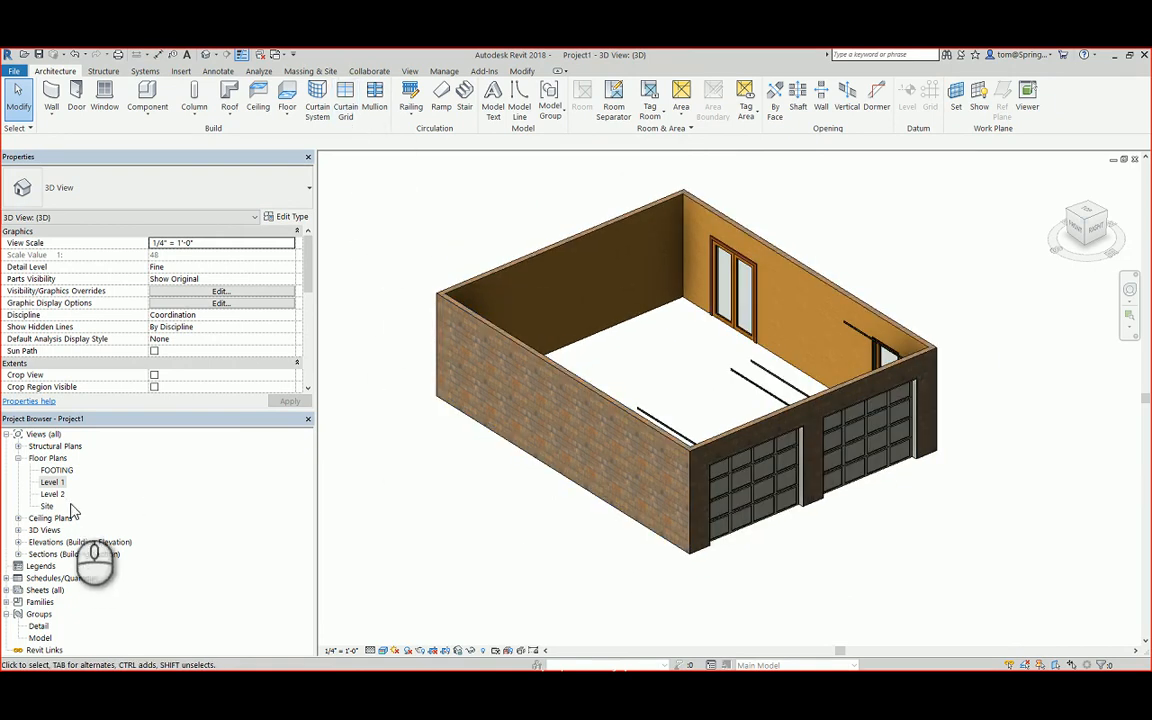
# - On the Level 1 plan, place a tagged Slider with Trim 60" x 36" window centred in the wall opposite the swing doors
pyautogui.doubleClick(52, 482)
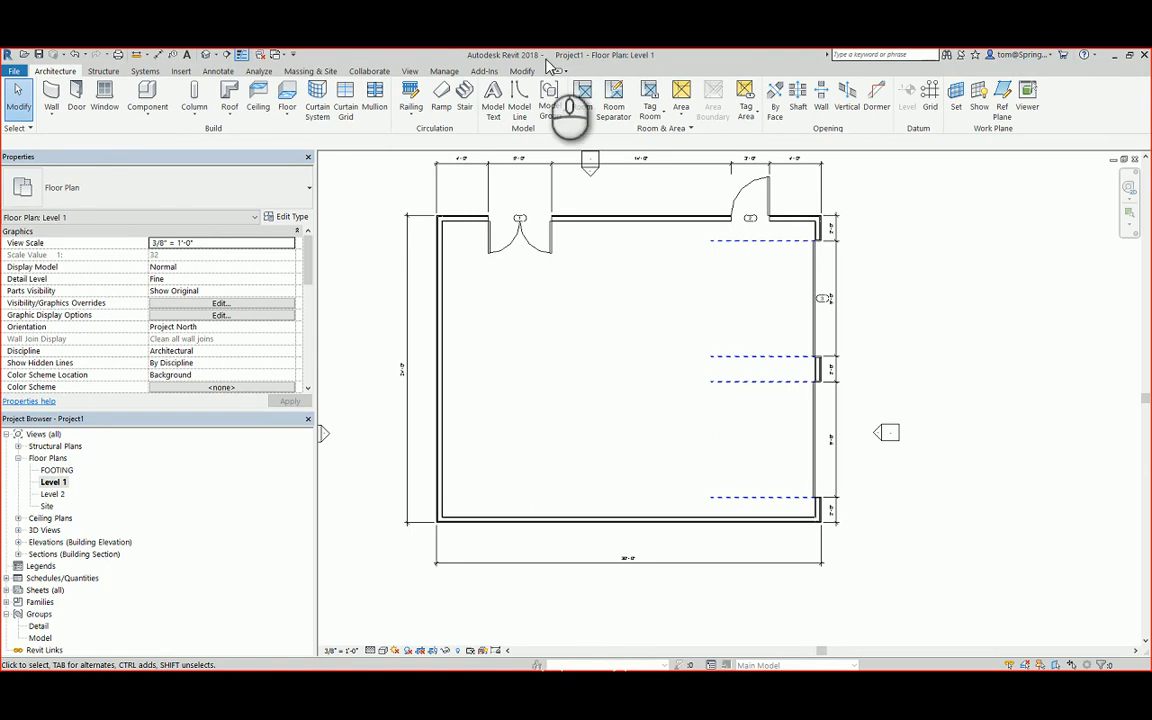
pyautogui.click(105, 97)
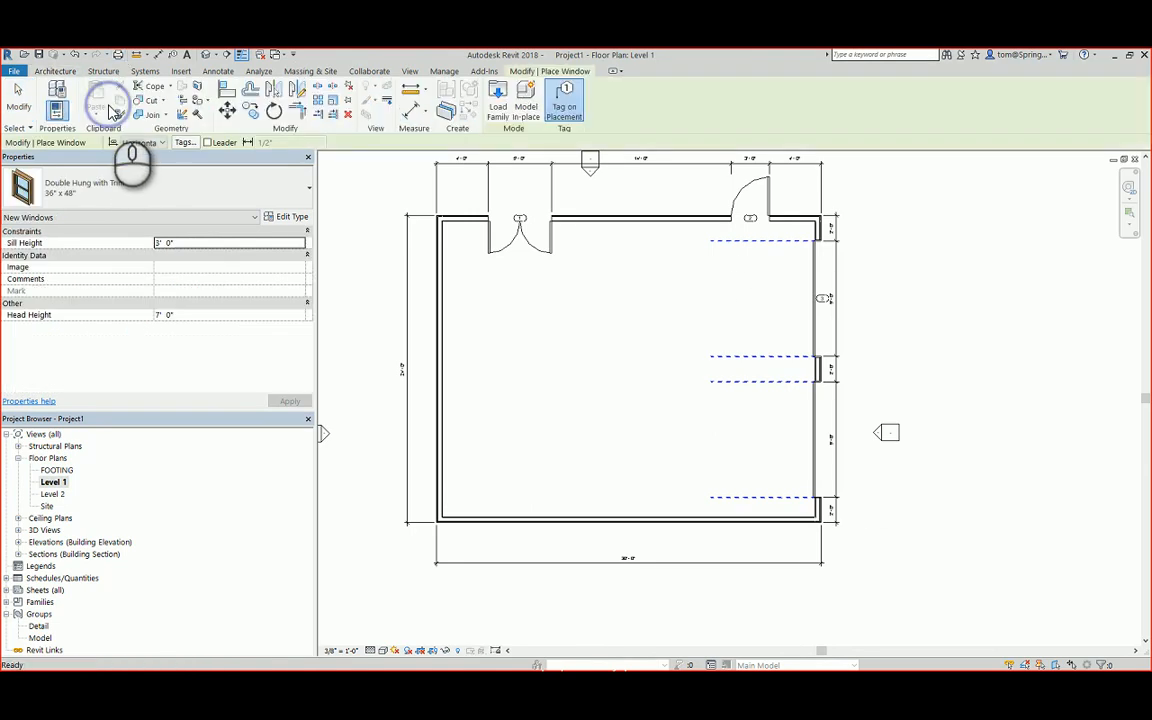
pyautogui.click(310, 189)
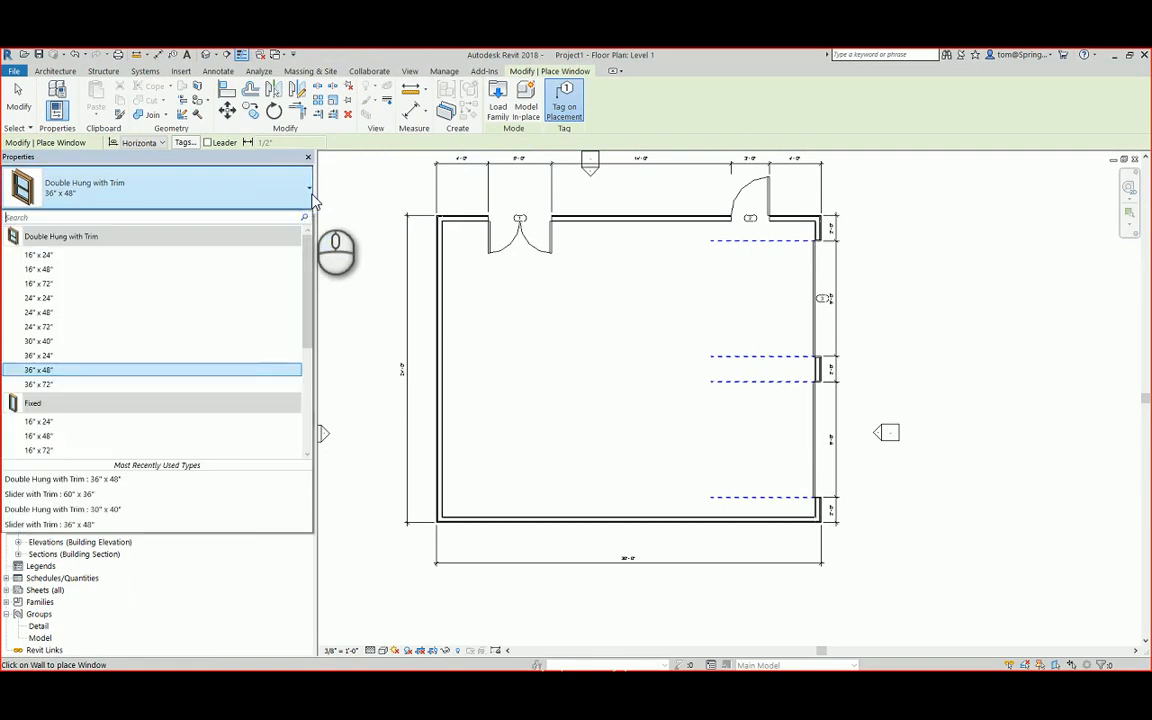
pyautogui.click(119, 492)
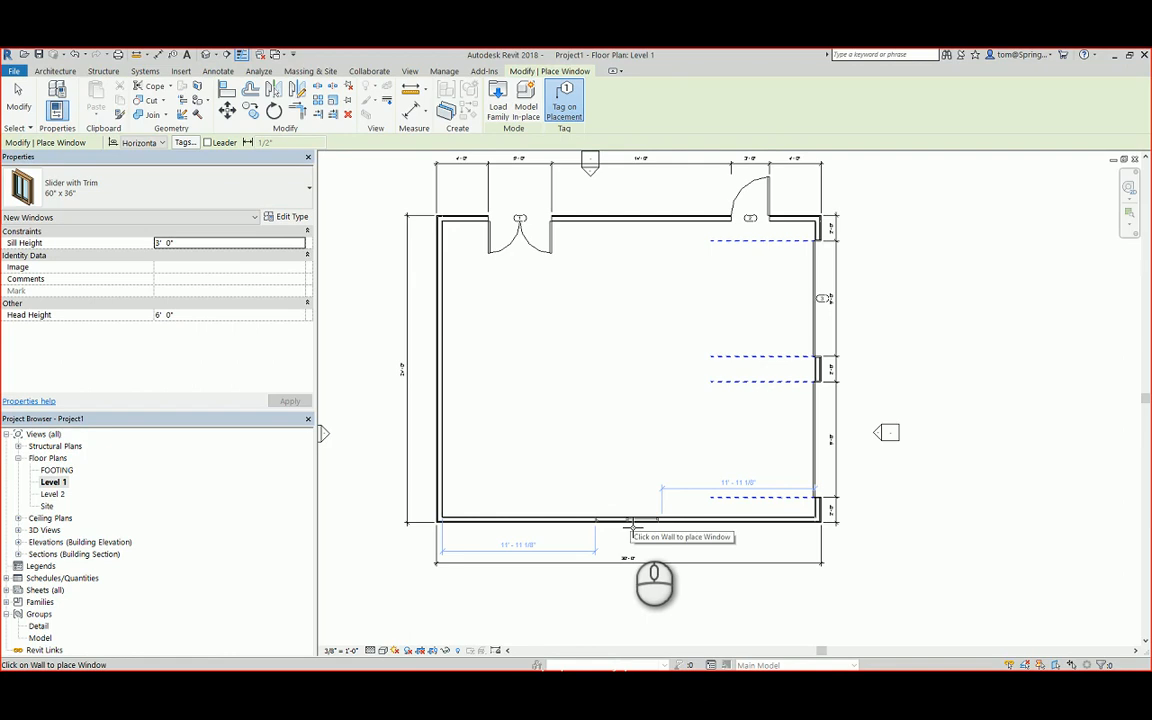
pyautogui.scroll(2, 631, 525)
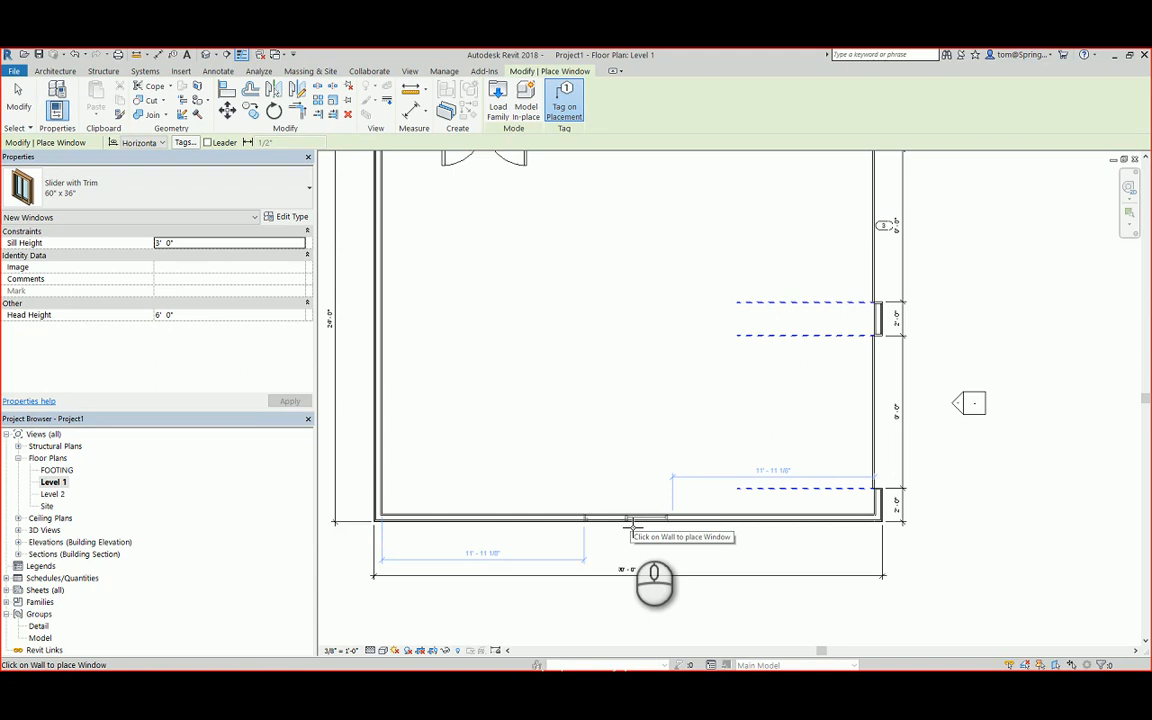
pyautogui.click(630, 524)
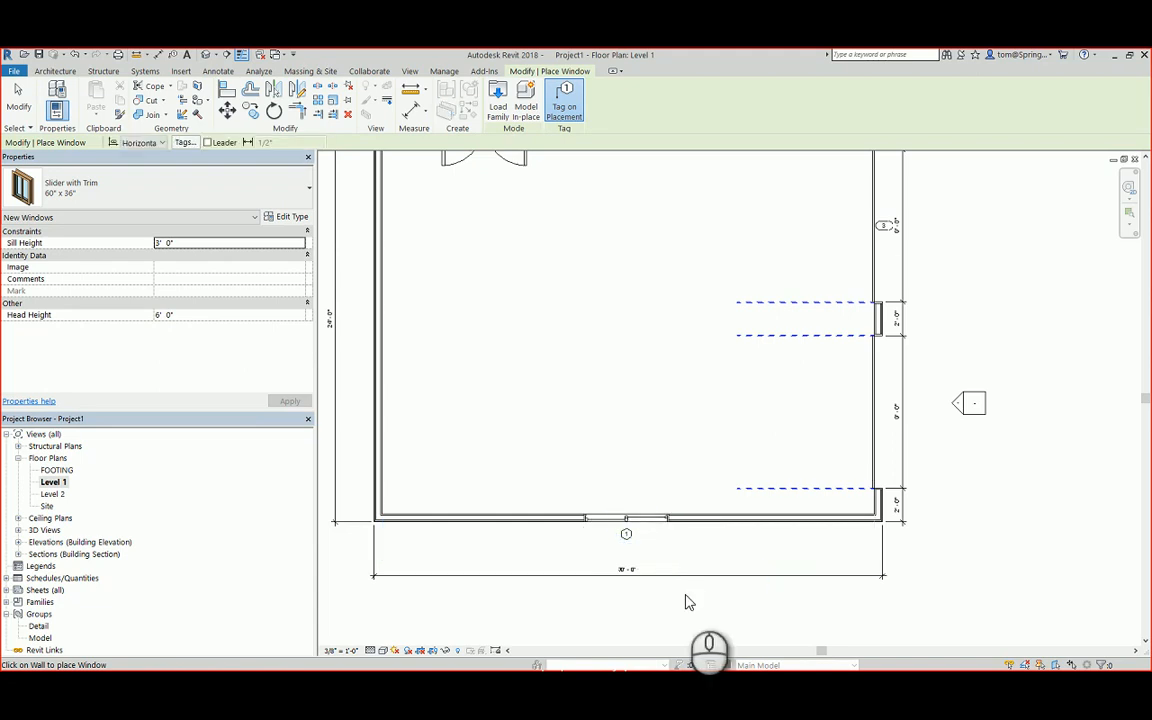
pyautogui.press('Escape')
pyautogui.press('Escape')
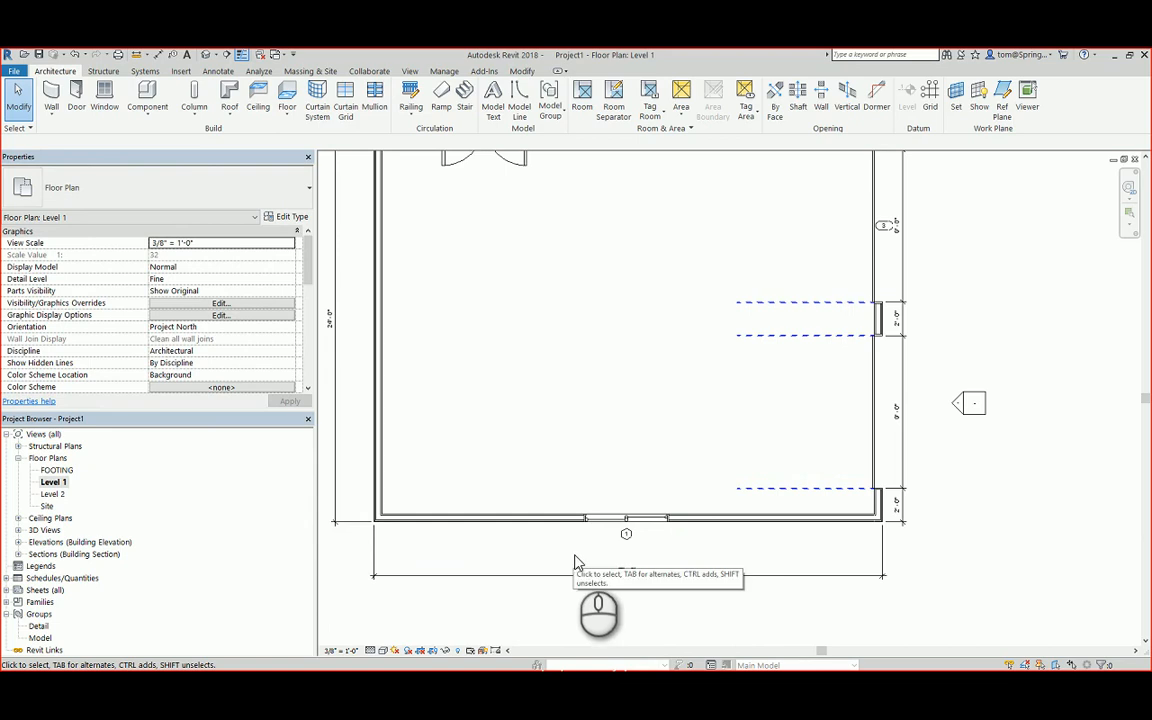
# - Reference the new window's offset to the outer face of the wall opposite the garage doors and set it to 12' 6"
pyautogui.click(601, 530)
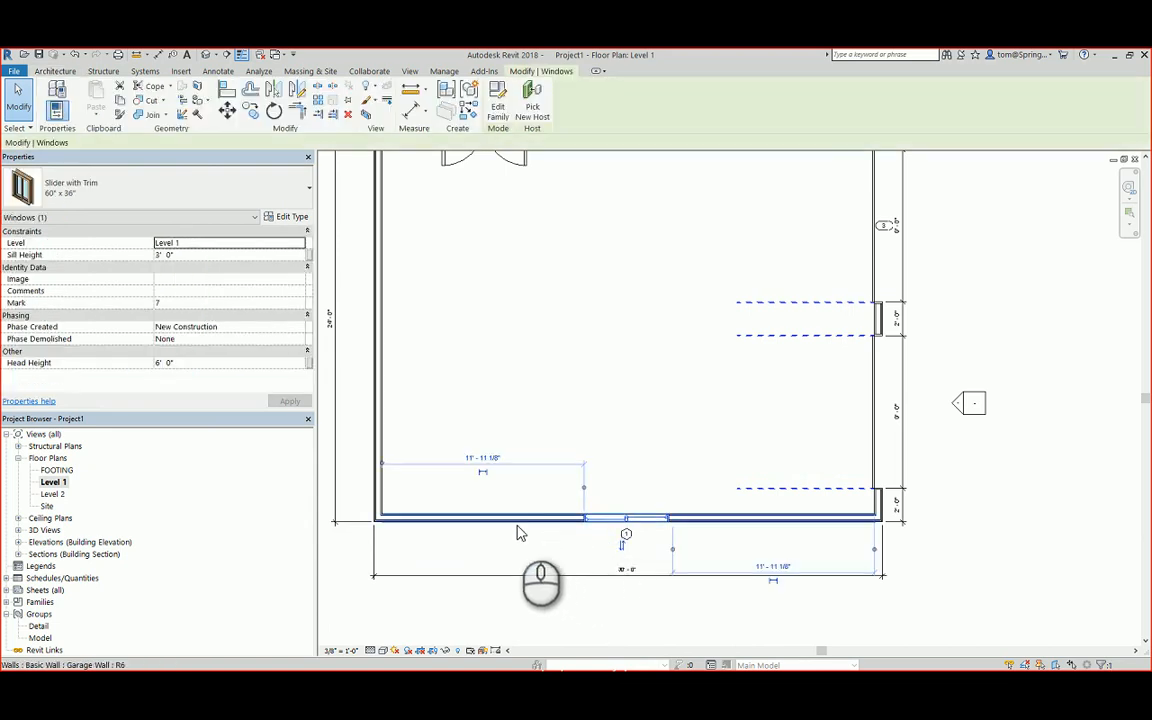
pyautogui.click(383, 468)
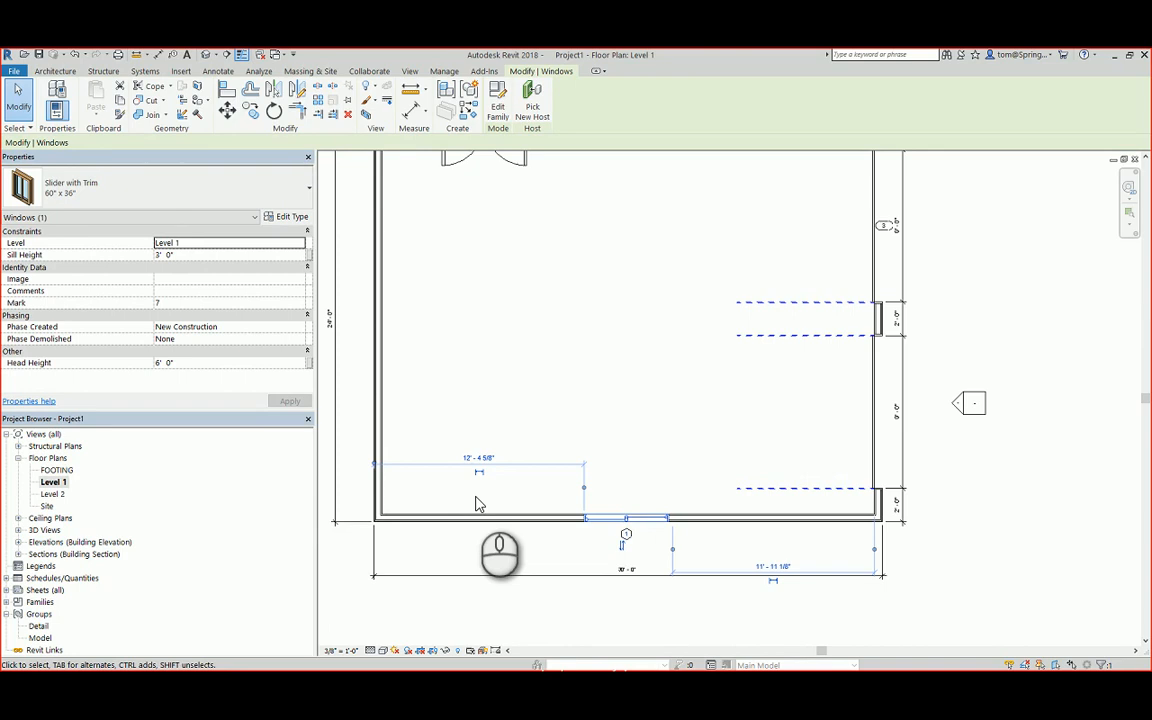
pyautogui.click(480, 459)
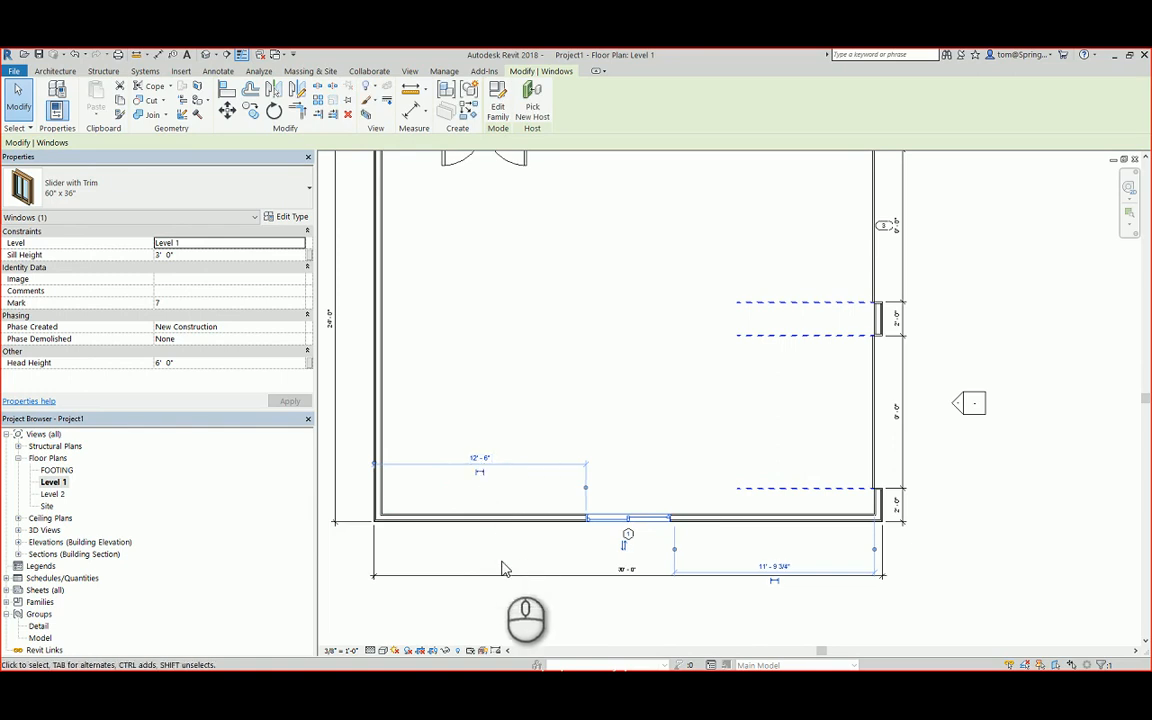
# - Make the window's 12' 6" temporary dimension permanent and place it outside the building, between the wall and the overall 30' 0" dimension
pyautogui.click(480, 457)
pyautogui.click(483, 556)
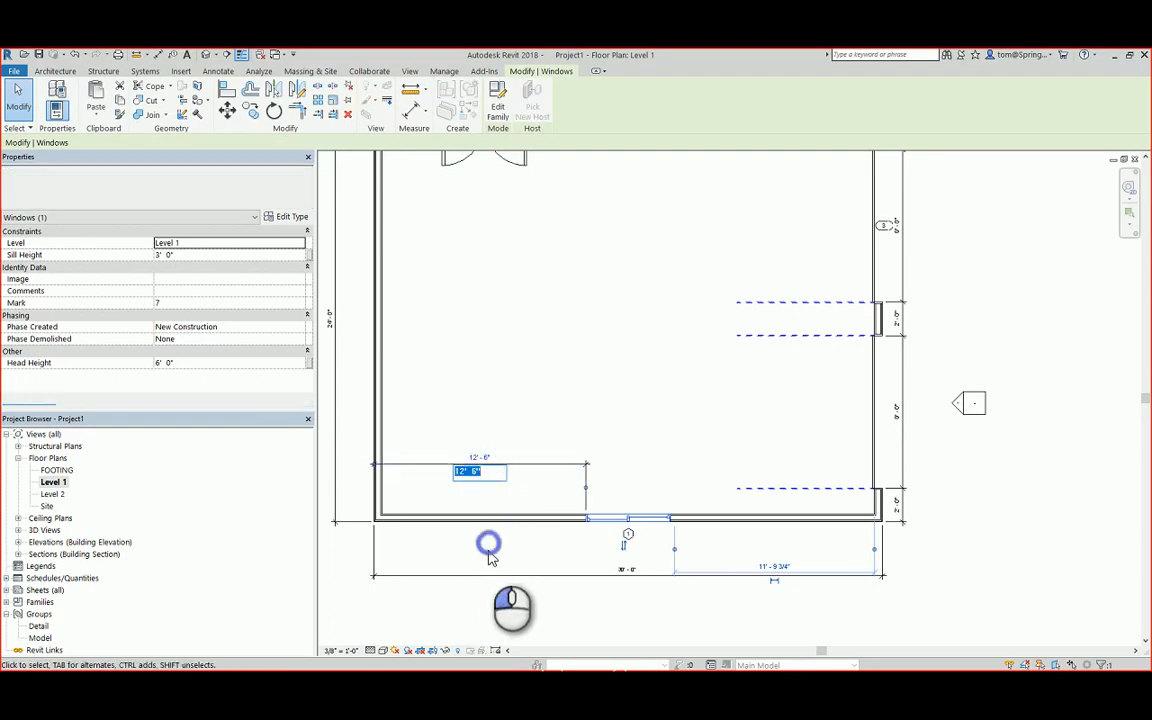
pyautogui.click(487, 552)
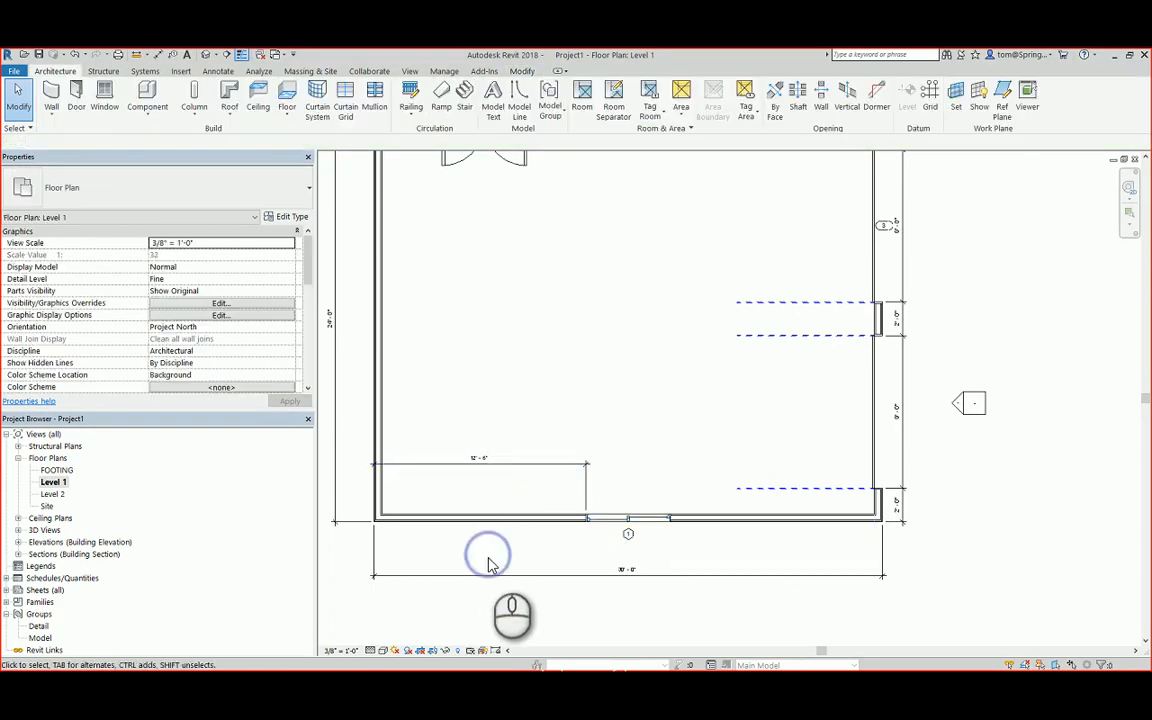
pyautogui.click(484, 463)
pyautogui.moveTo(511, 467); pyautogui.dragTo(506, 555)
pyautogui.click(670, 563)
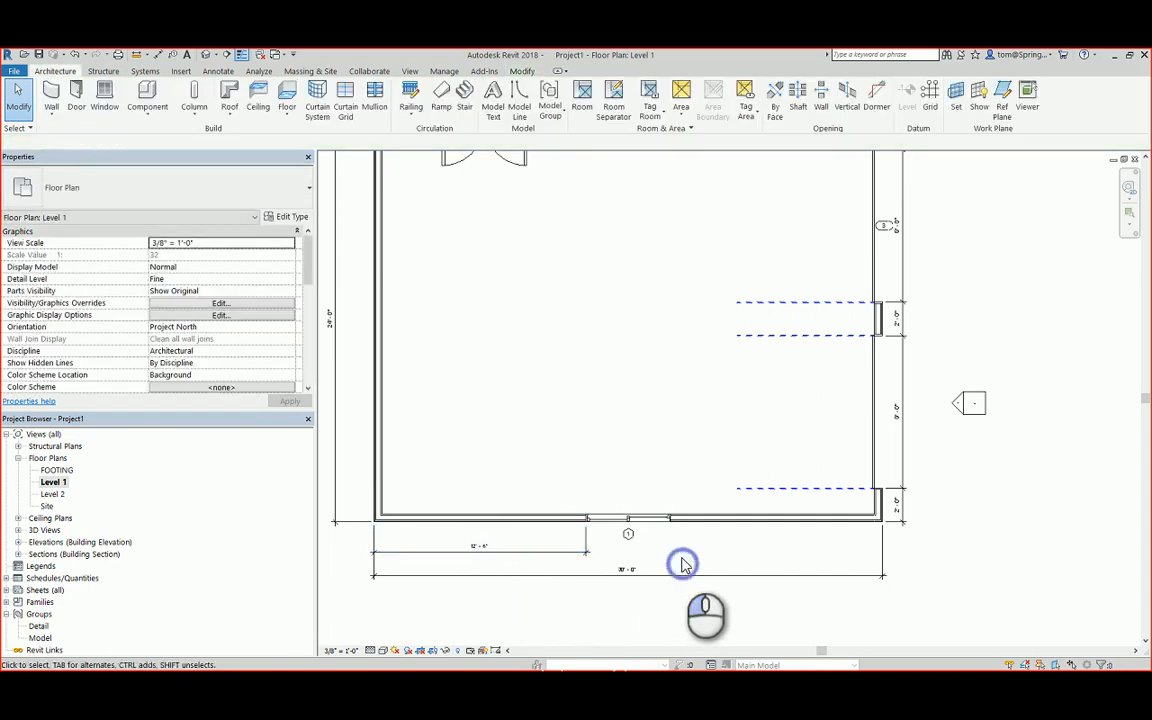
# - Add an aligned dimension across the width of window 1, in line with the 12' 6" dimension
pyautogui.scroll(3, 681, 561)
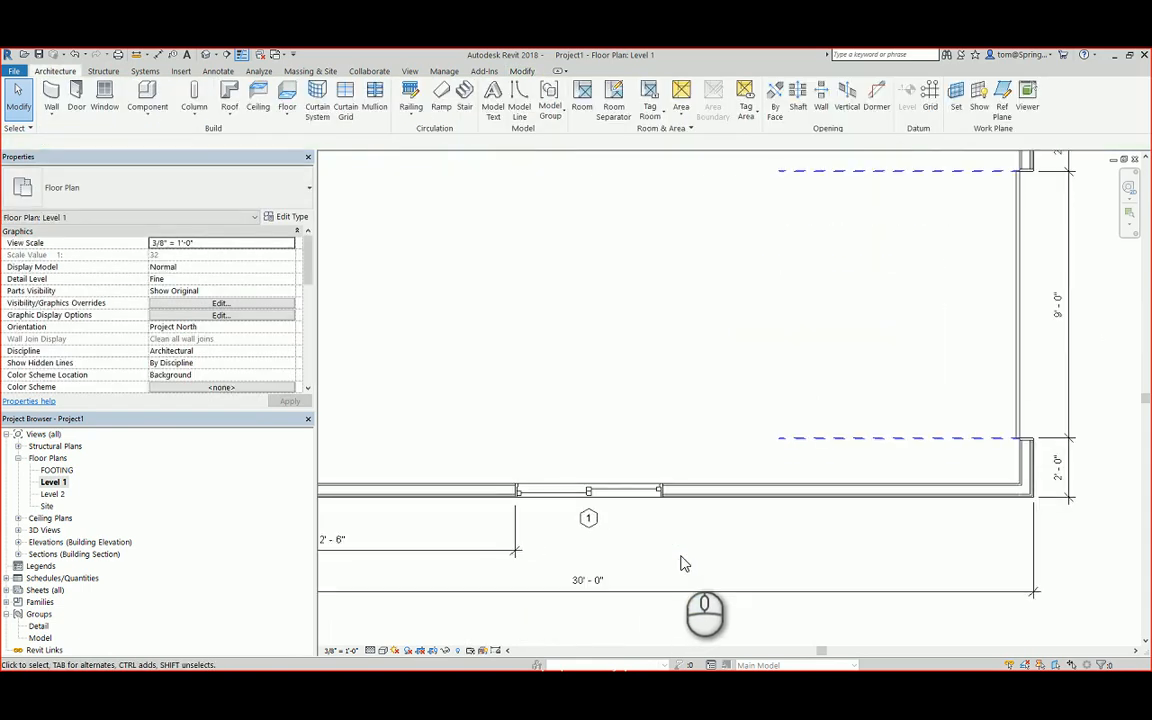
pyautogui.click(157, 54)
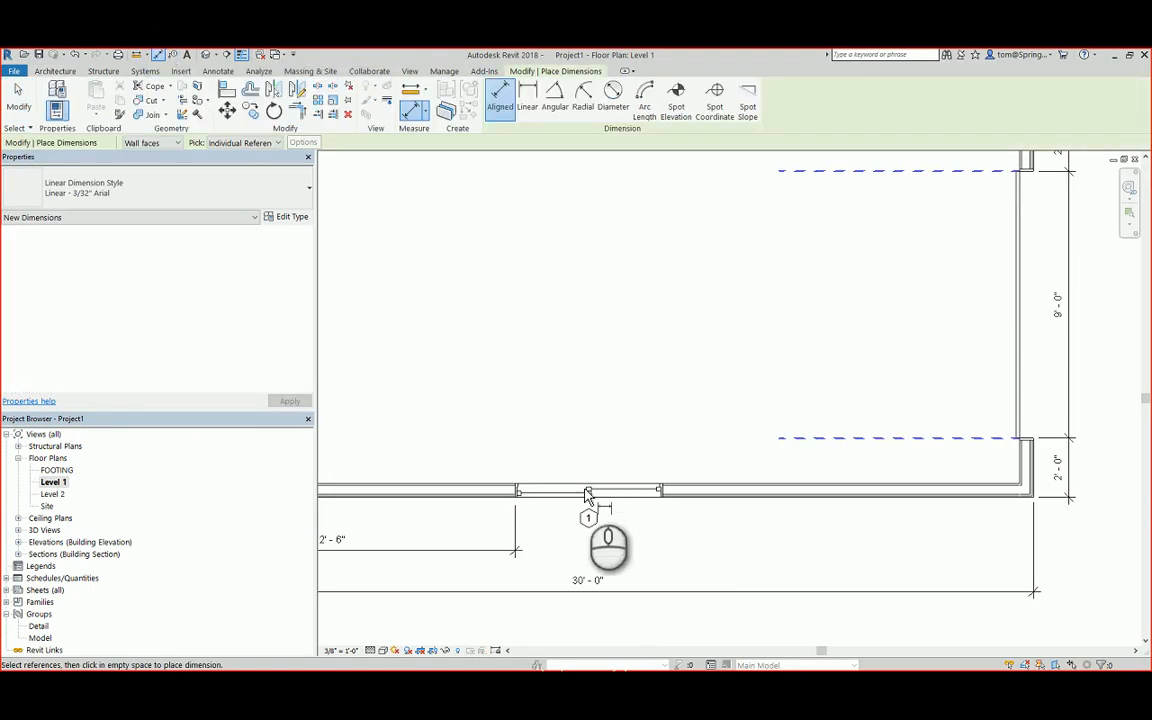
pyautogui.click(516, 490)
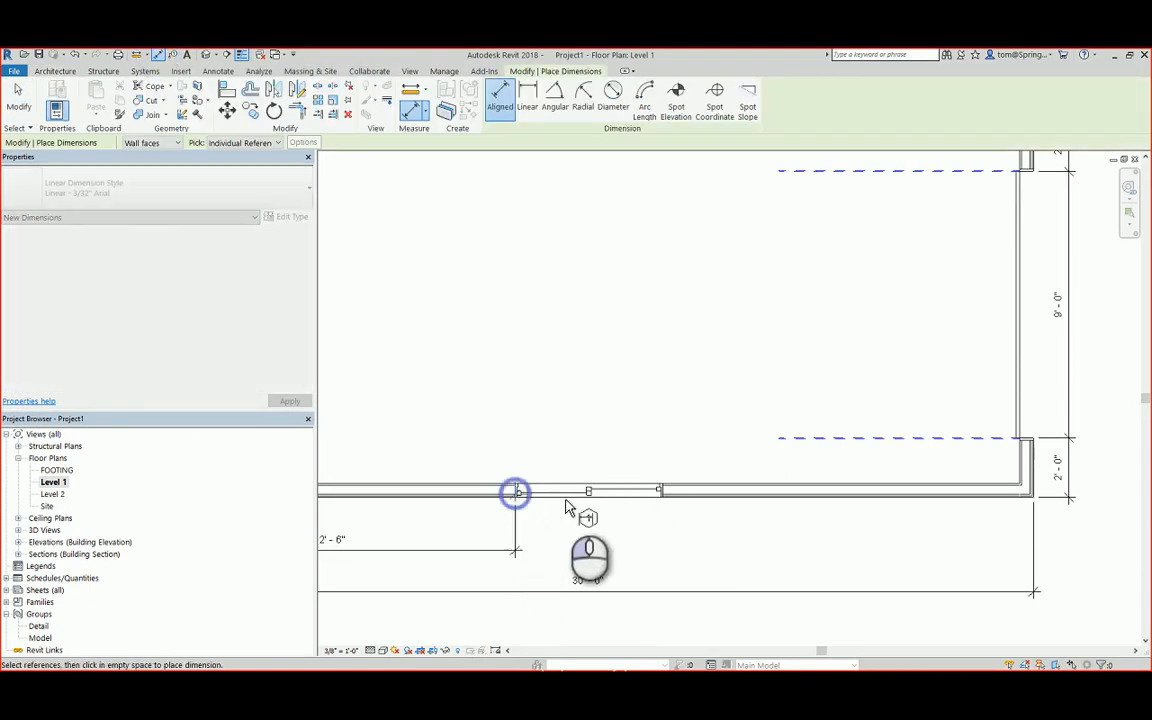
pyautogui.click(663, 490)
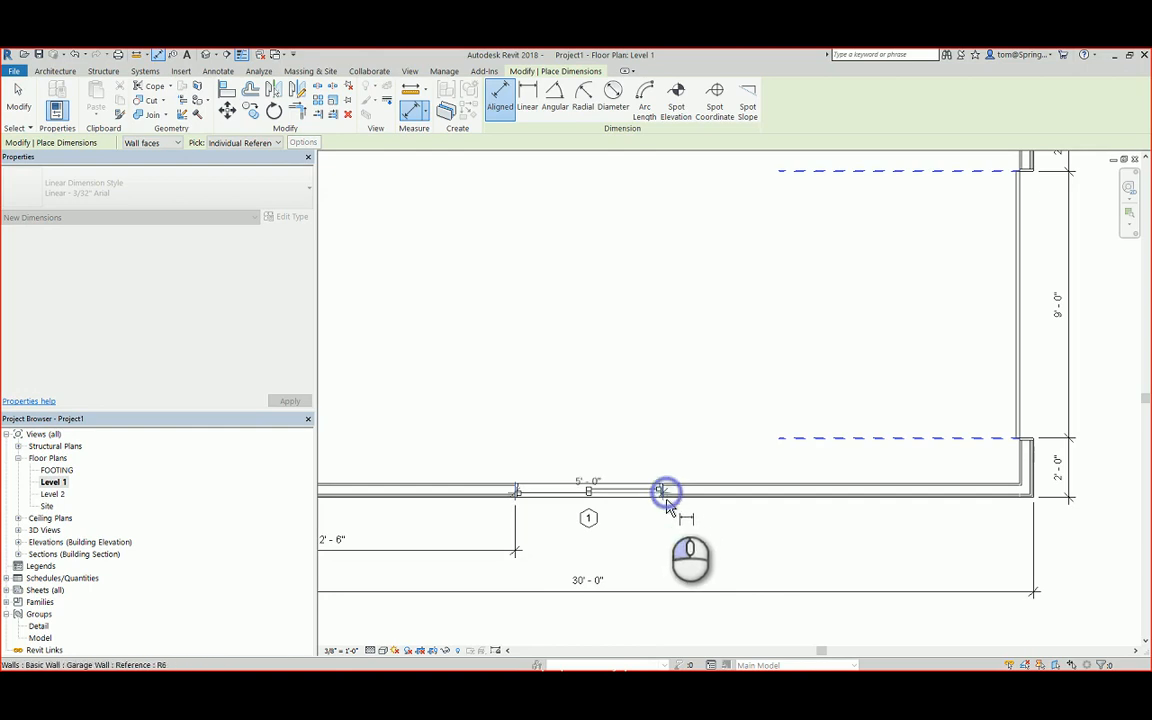
pyautogui.click(586, 550)
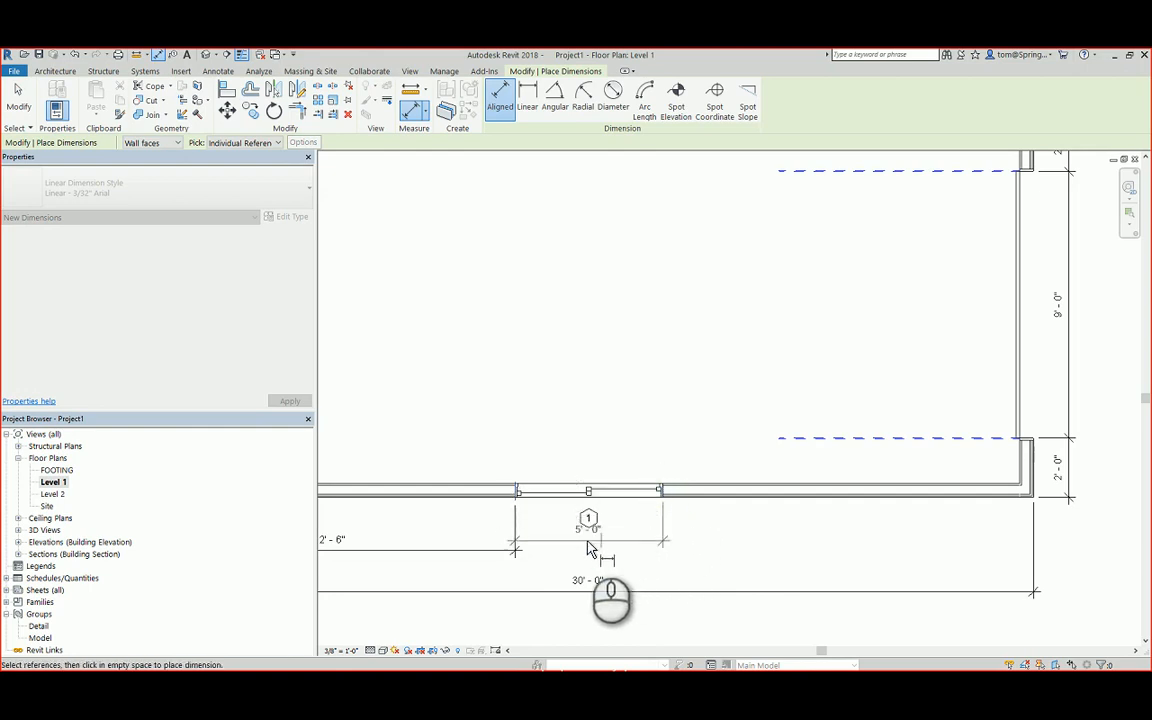
pyautogui.click(516, 550)
pyautogui.scroll(-1, 716, 552)
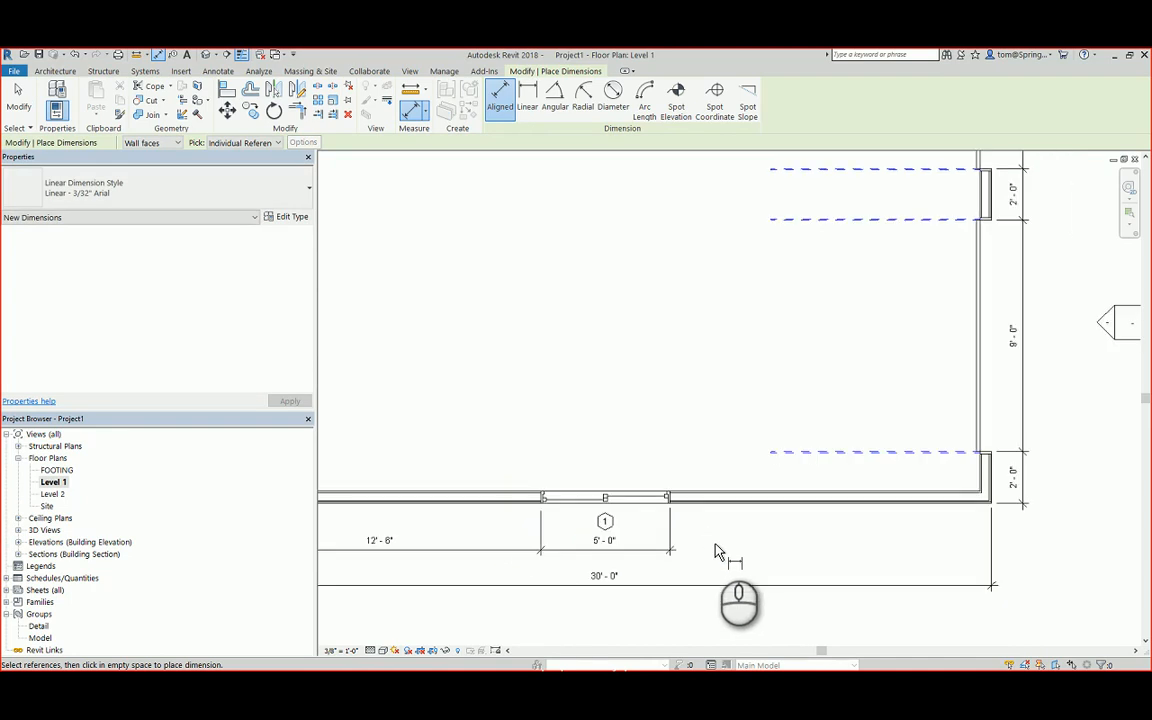
# - Add an aligned dimension from window 1 to the outer face of the garage-door wall, in line with the window's width dimension
pyautogui.scroll(3, 686, 522)
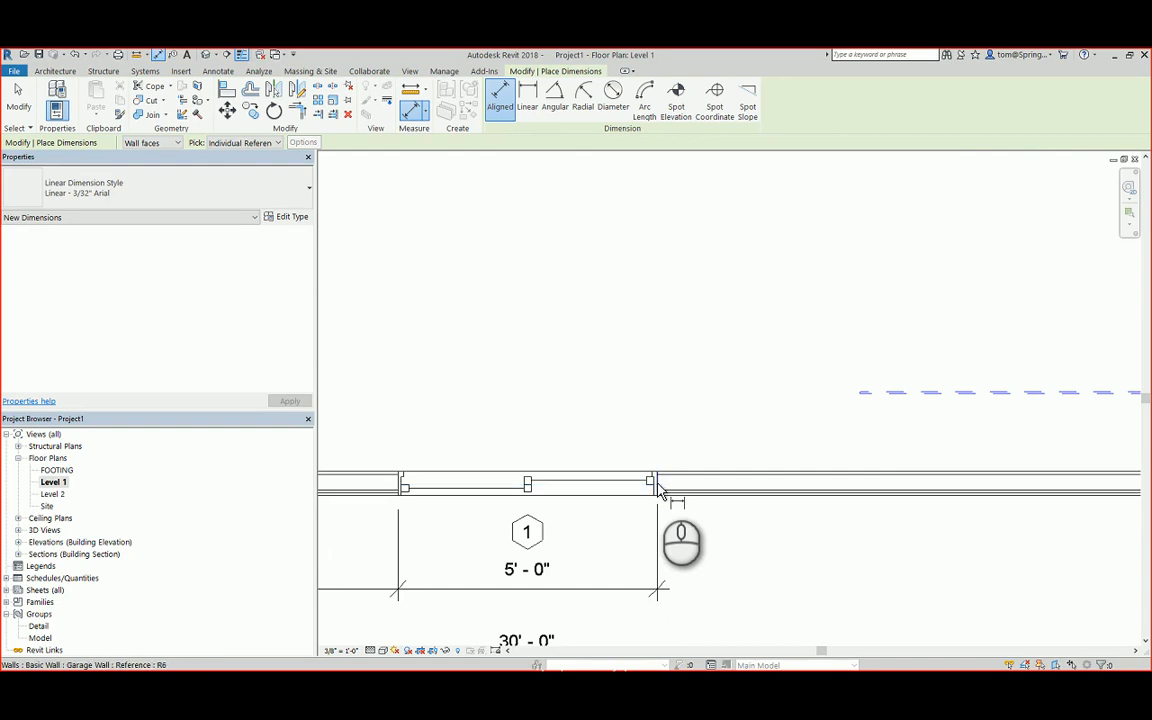
pyautogui.click(657, 483)
pyautogui.scroll(-4, 964, 566)
pyautogui.moveTo(966, 564); pyautogui.dragTo(665, 565, button='middle')
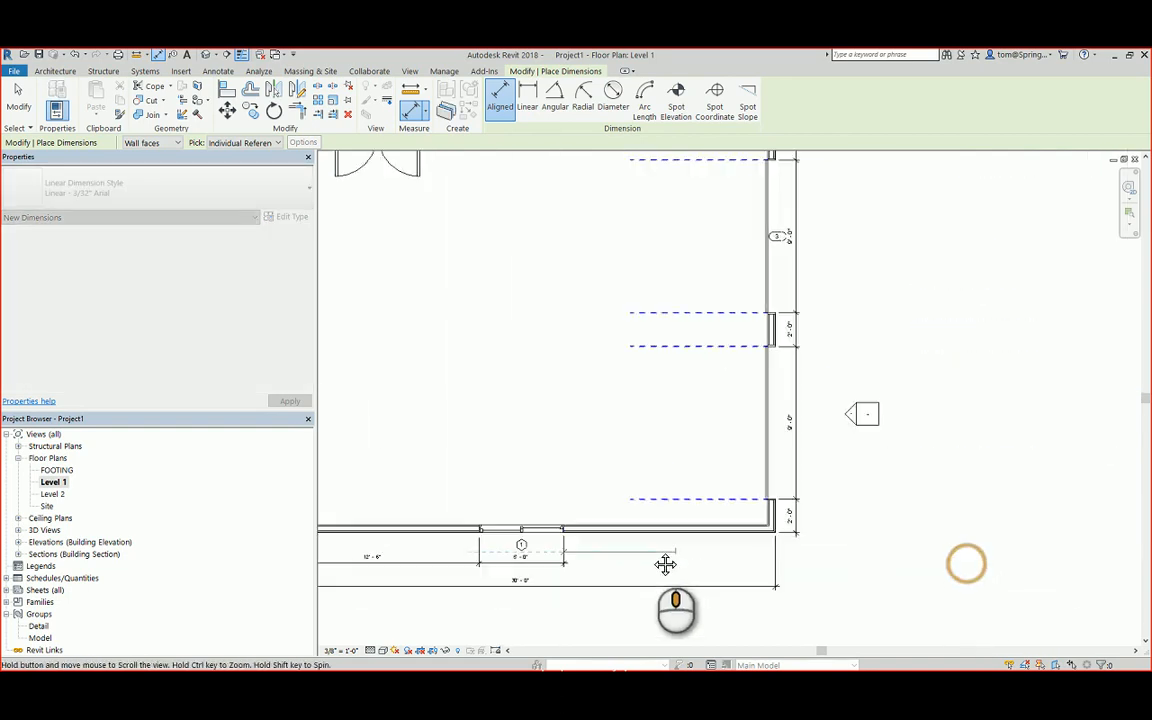
pyautogui.scroll(4, 740, 530)
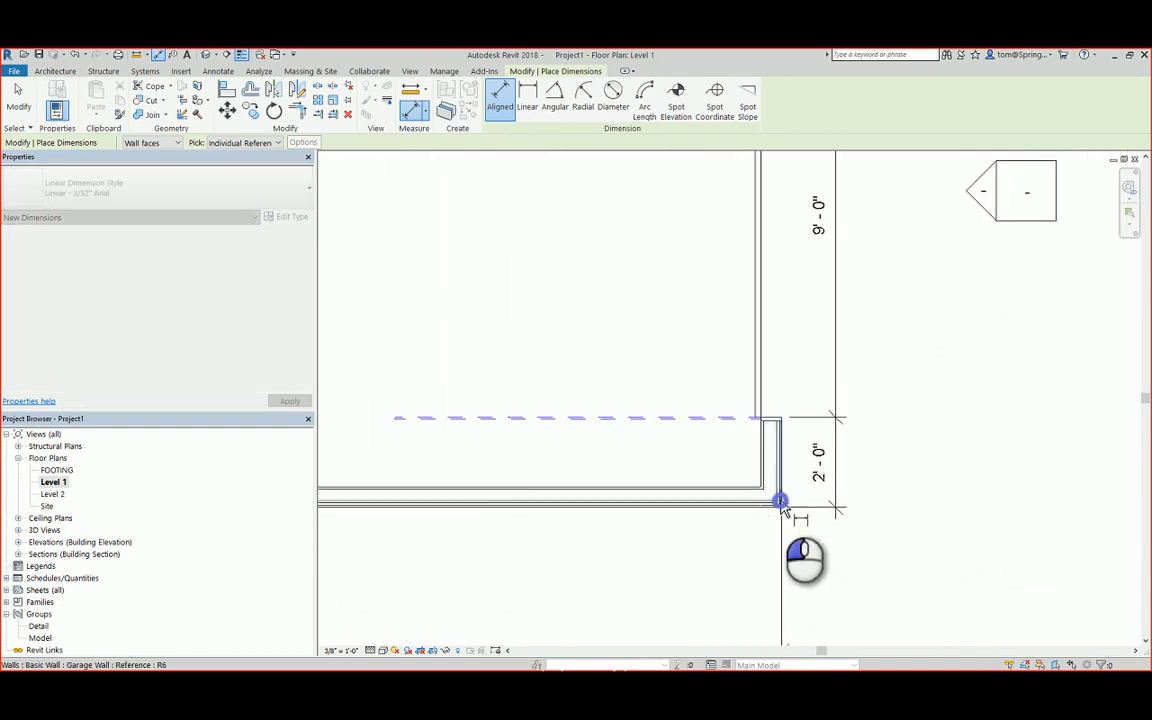
pyautogui.click(781, 503)
pyautogui.scroll(-4, 617, 599)
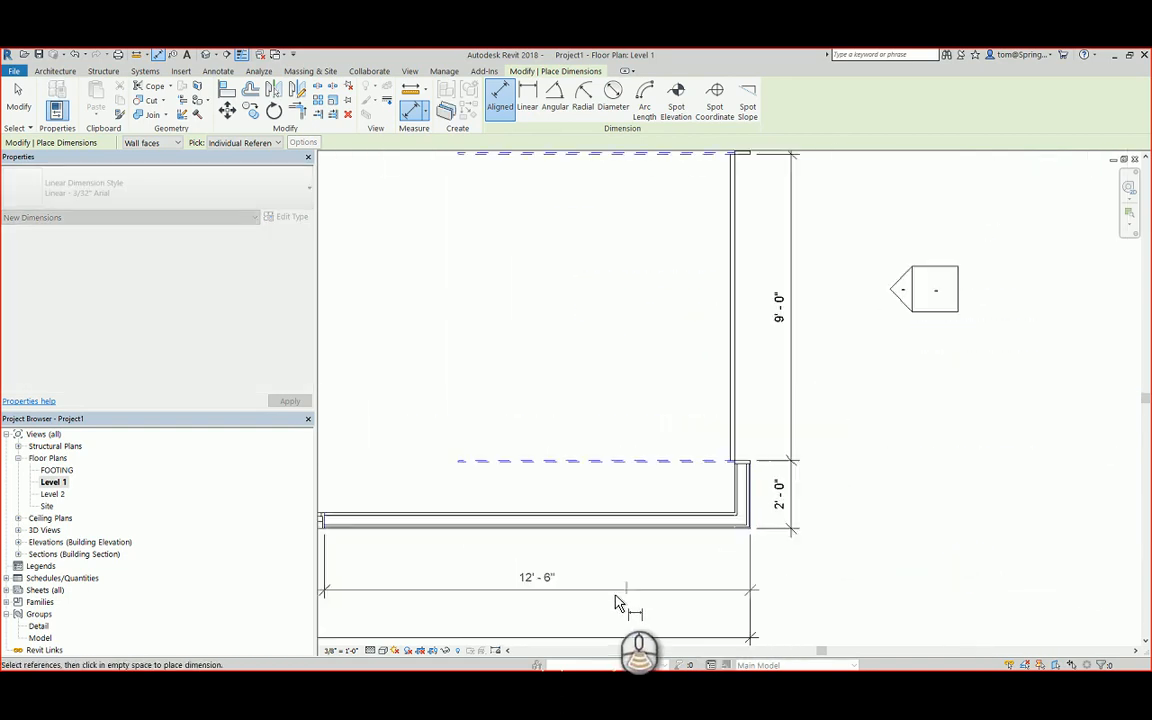
pyautogui.click(394, 596)
pyautogui.press('Escape')
pyautogui.press('Escape')
# - Review the finished plan dimensions, and inspect the new window and both garage doors in the default 3D view
pyautogui.scroll(-2, 422, 596)
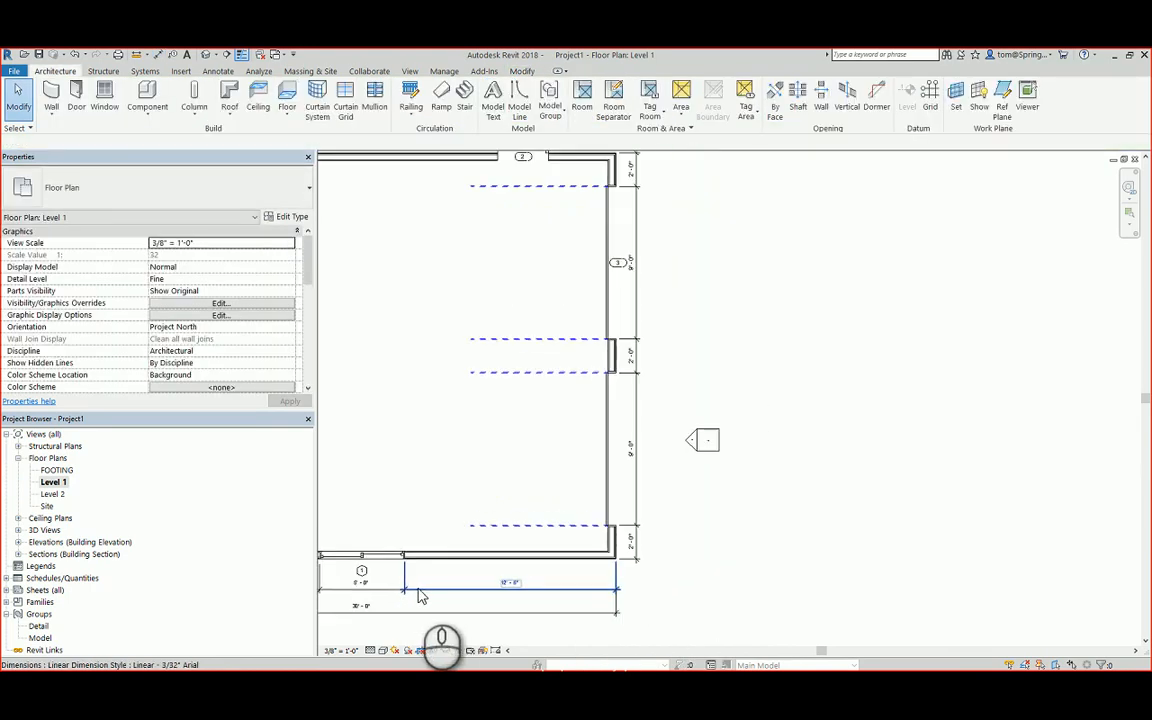
pyautogui.scroll(-1, 422, 596)
pyautogui.moveTo(556, 590); pyautogui.dragTo(808, 550, button='middle')
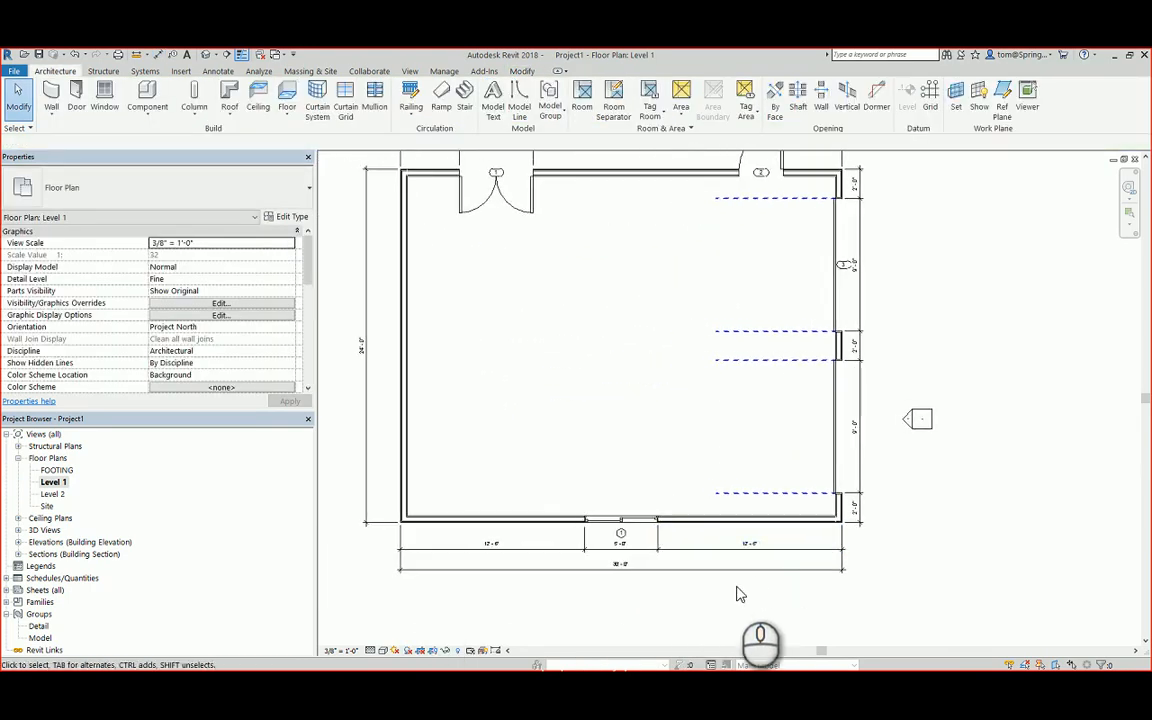
pyautogui.click(206, 54)
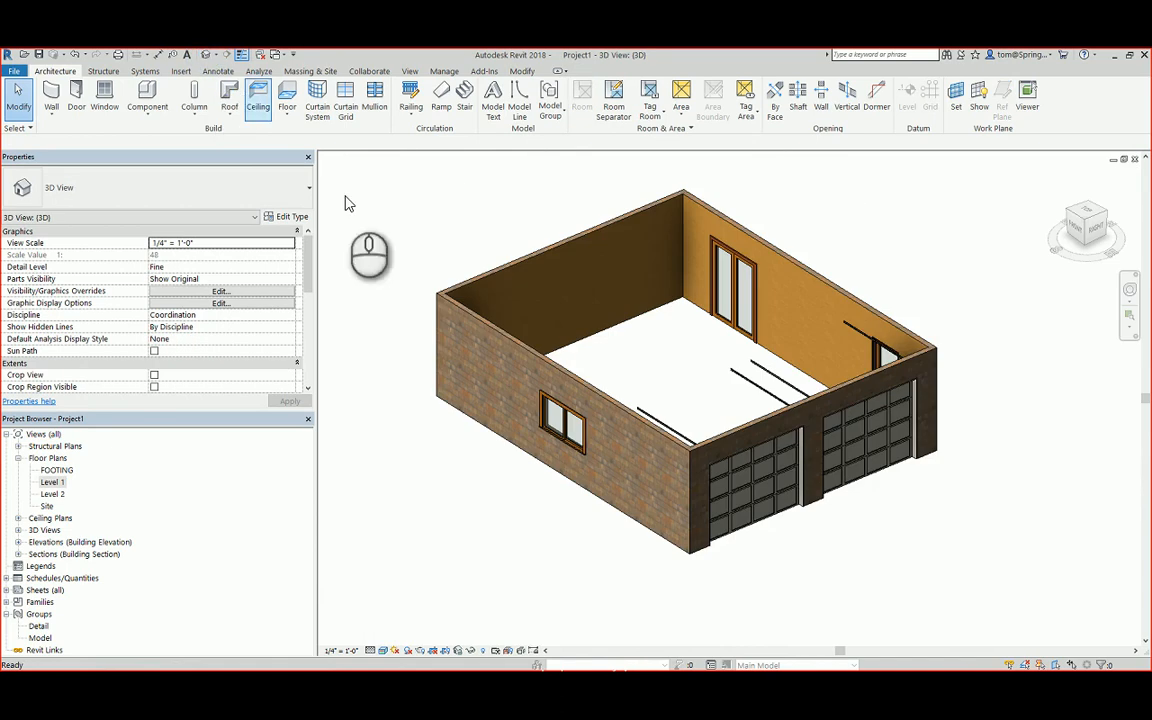
pyautogui.keyDown('shift'); pyautogui.moveTo(938, 601); pyautogui.dragTo(800, 605, button='middle'); pyautogui.keyUp('shift')
pyautogui.scroll(-2, 620, 584)
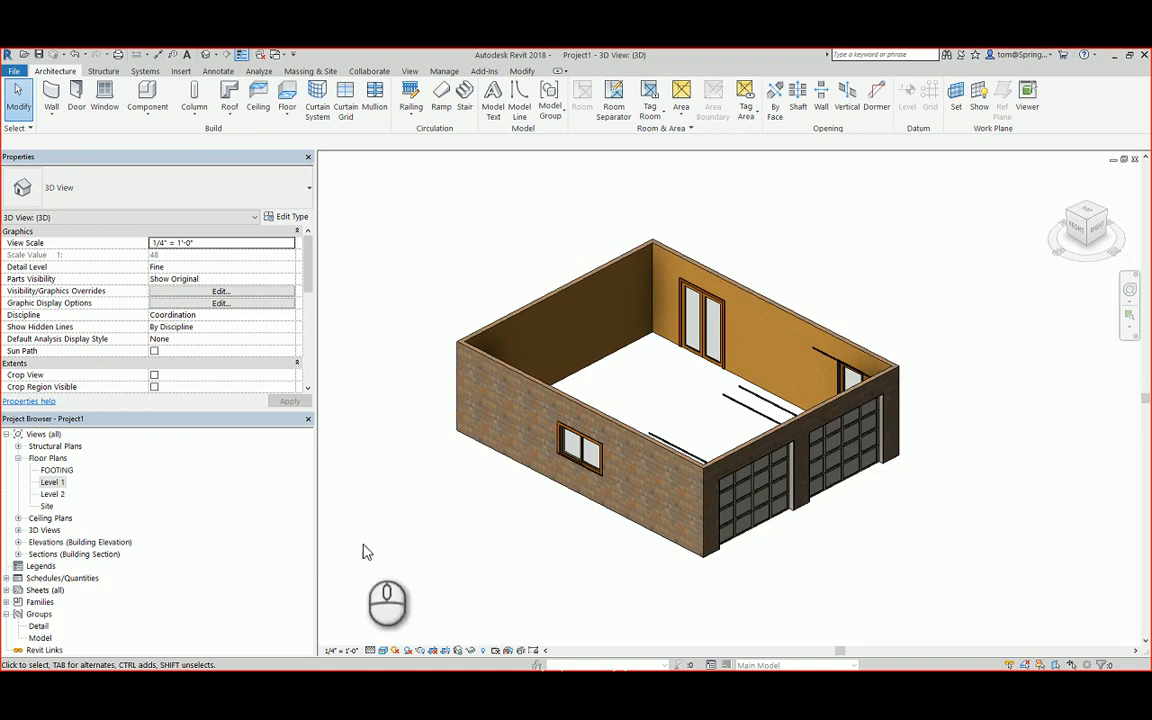
# - Return to the Level 1 floor plan with the whole building in view
pyautogui.click(52, 482)
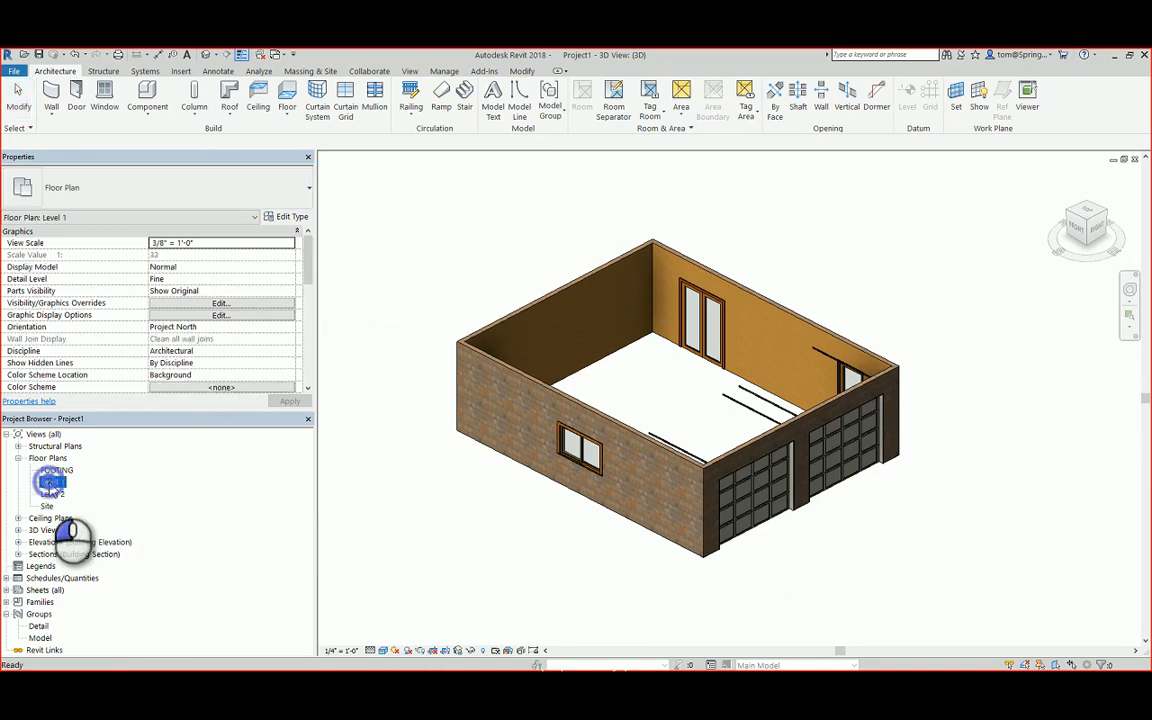
pyautogui.doubleClick(52, 482)
pyautogui.scroll(1, 599, 352)
pyautogui.scroll(-1, 598, 354)
pyautogui.moveTo(598, 350); pyautogui.dragTo(598, 396, button='middle')
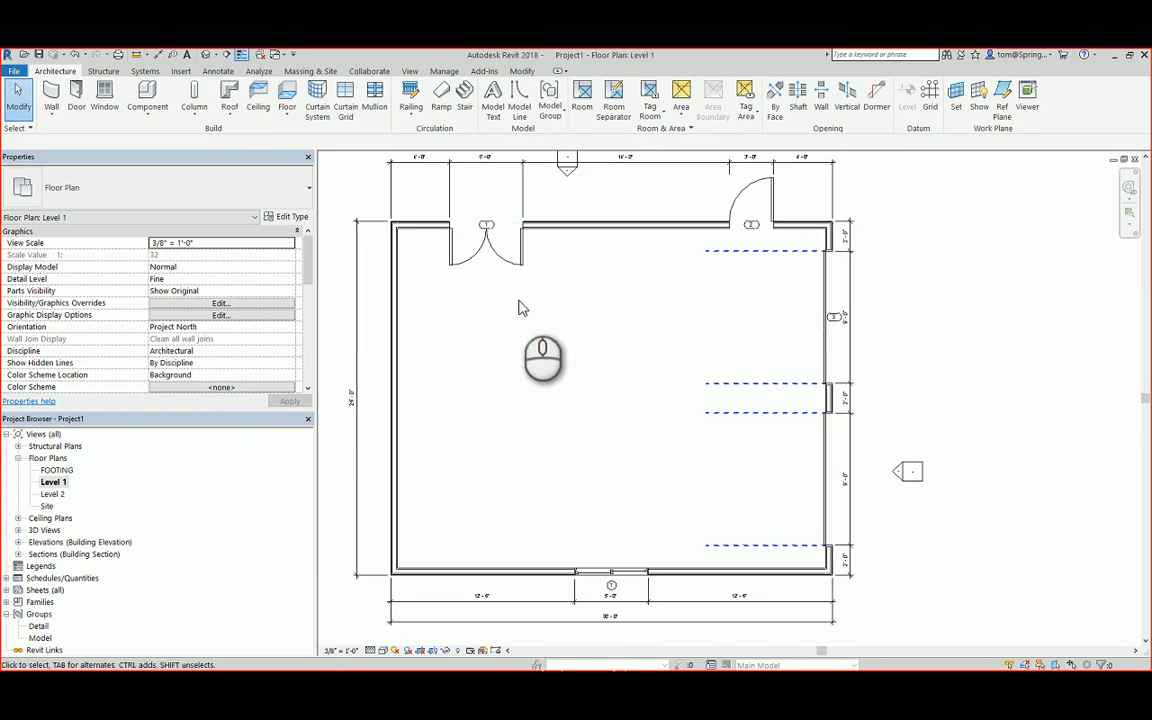
# - Place two Outlet-Duplex Single electrical fixtures inside the wall between the swing doors, each about 3' 6" from the nearer door
pyautogui.click(145, 72)
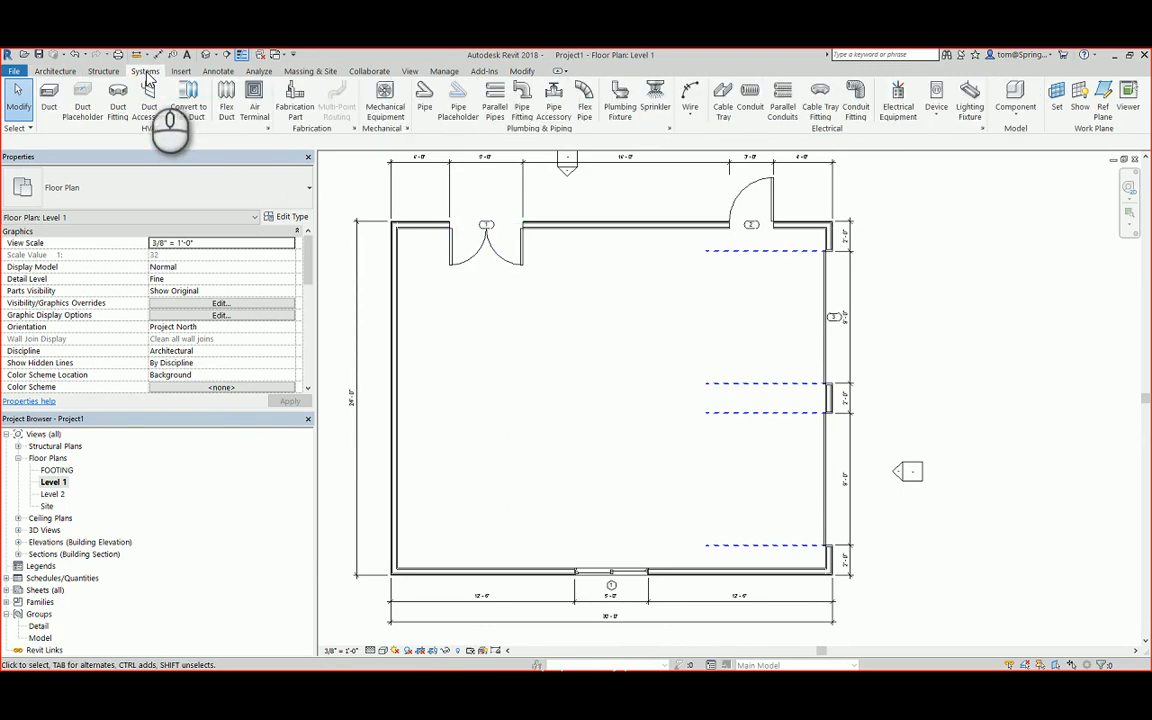
pyautogui.click(938, 112)
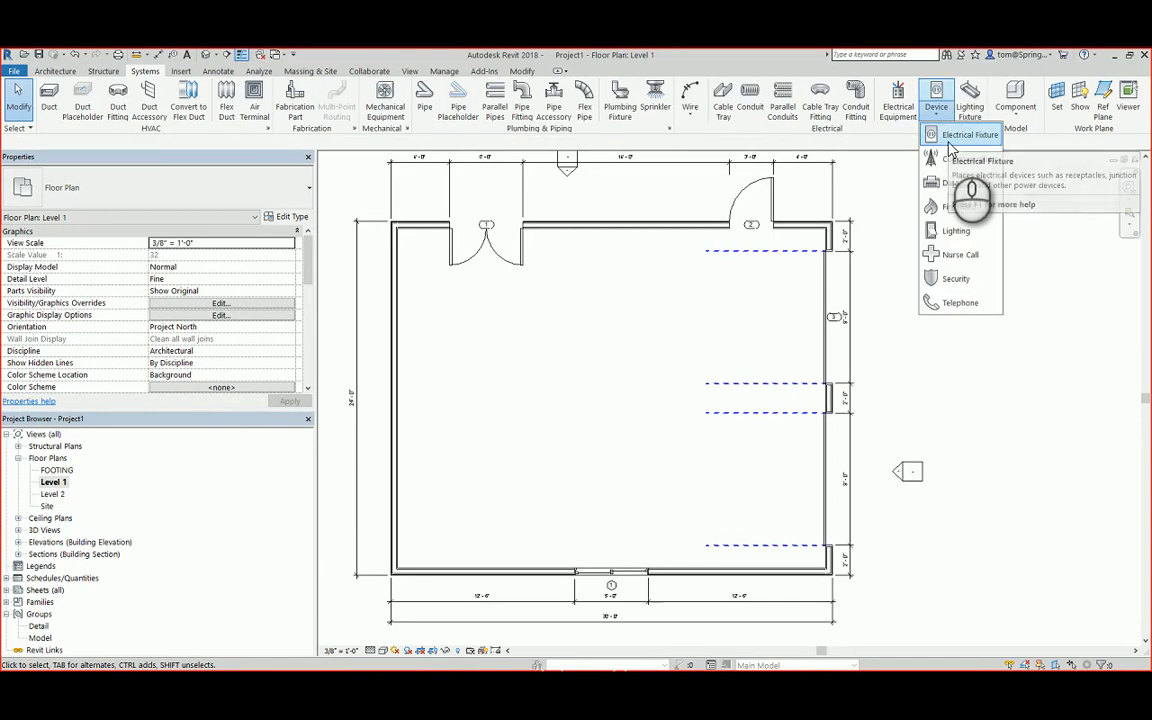
pyautogui.click(952, 138)
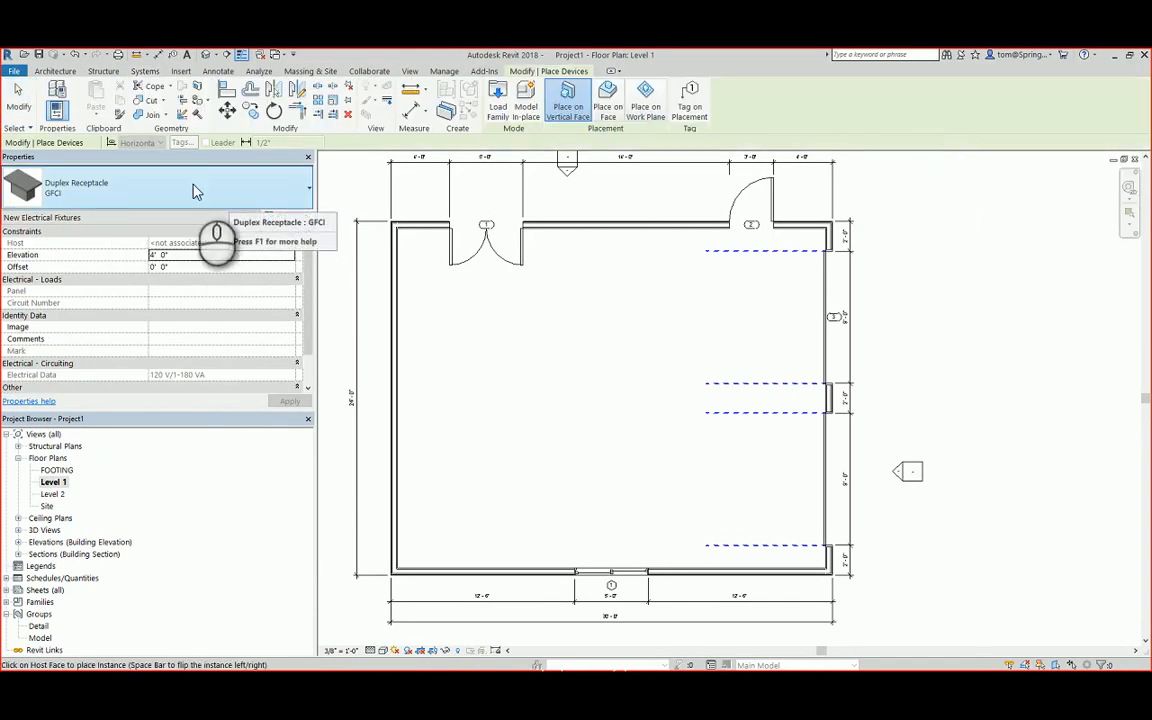
pyautogui.click(309, 189)
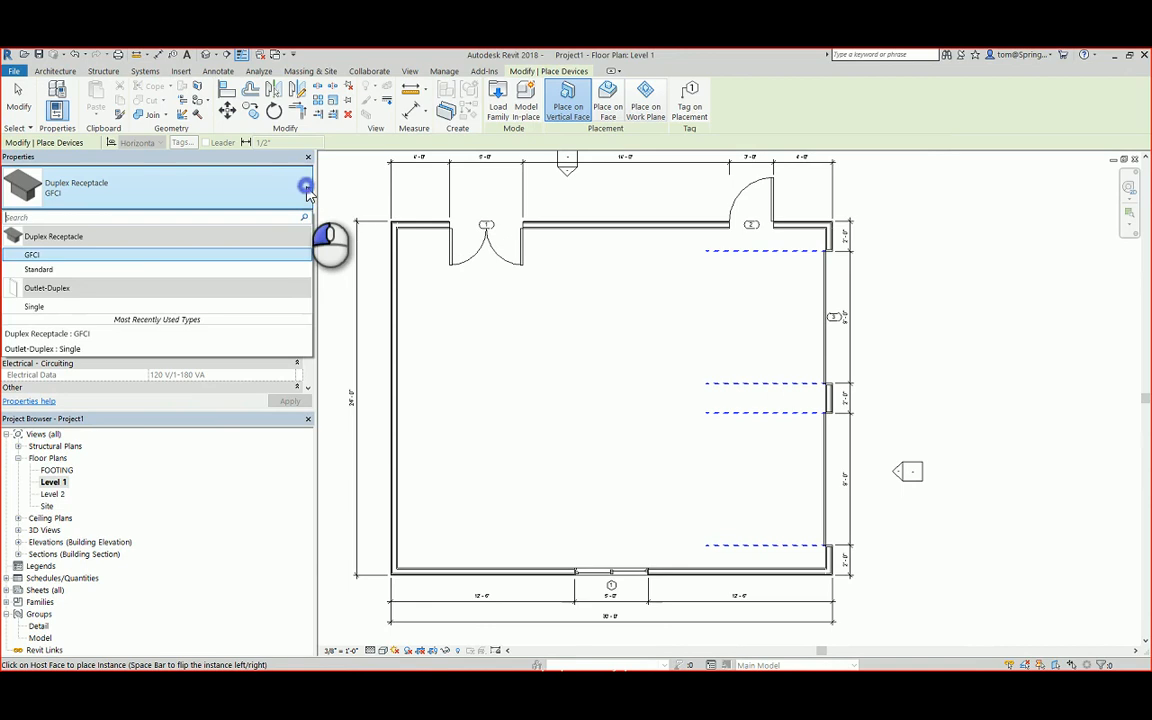
pyautogui.click(309, 189)
pyautogui.click(309, 187)
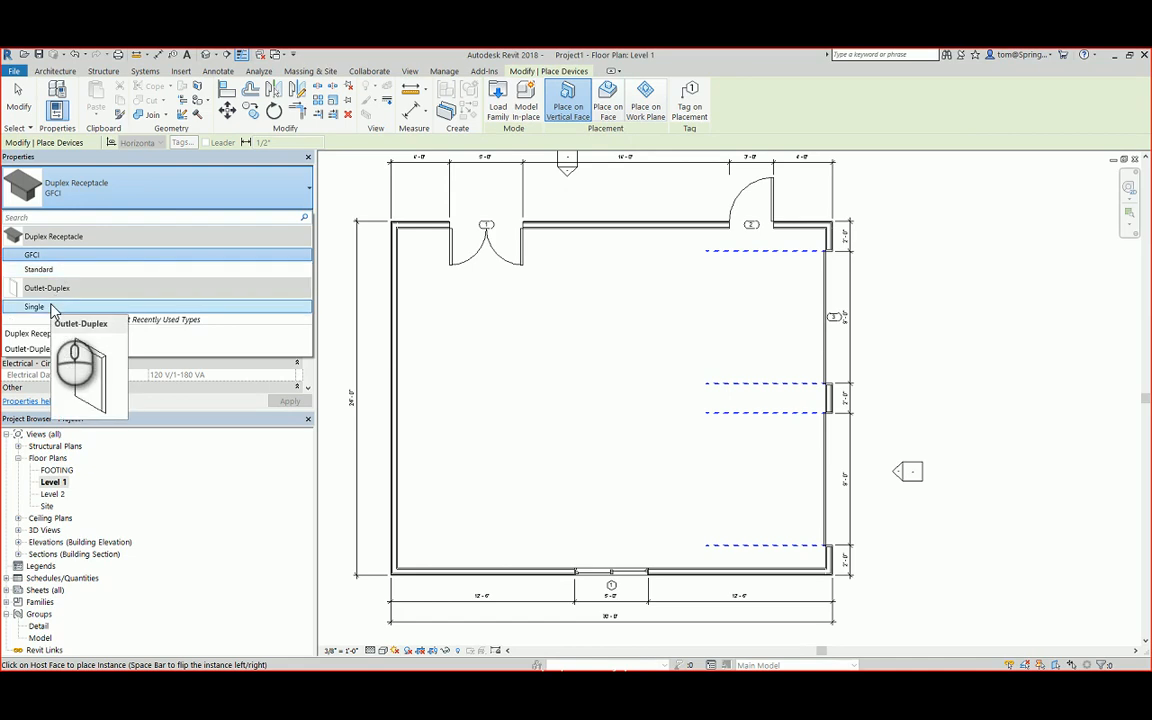
pyautogui.click(53, 307)
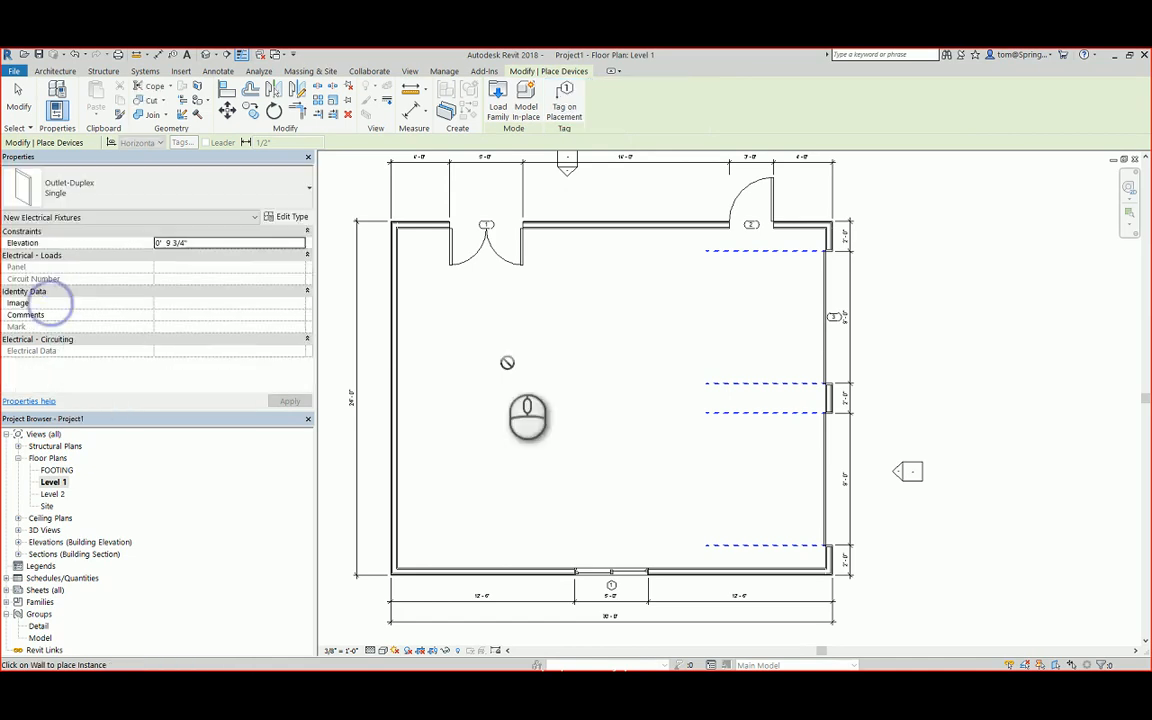
pyautogui.click(676, 229)
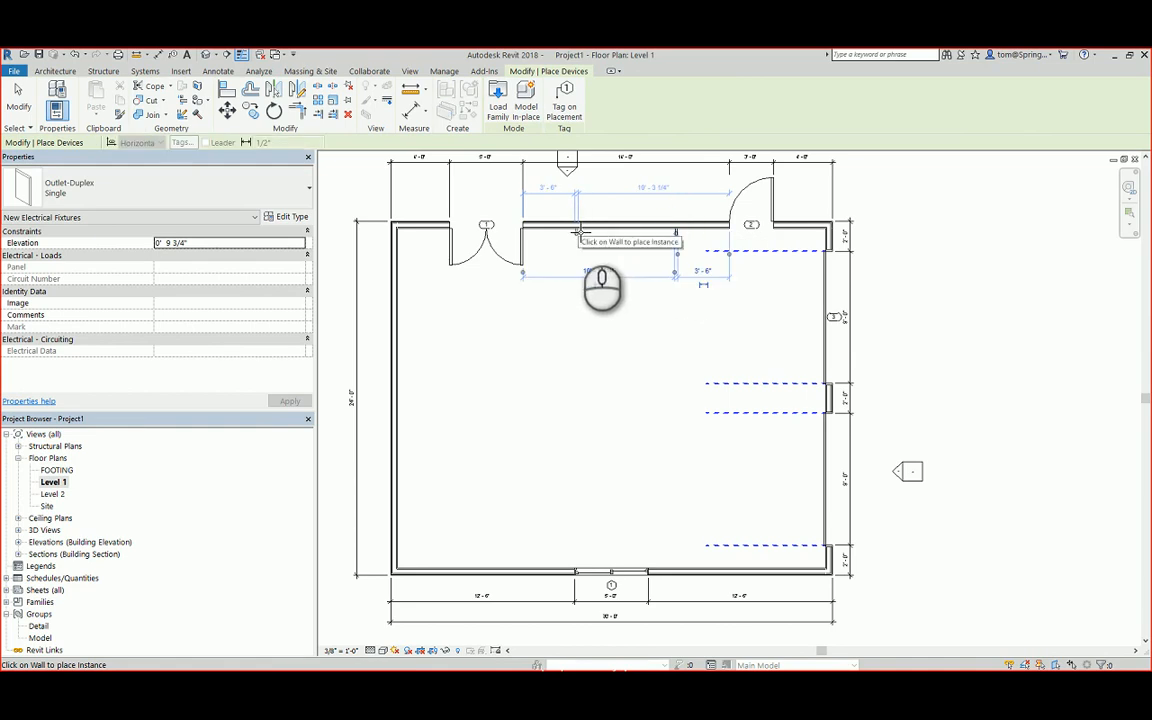
pyautogui.click(578, 229)
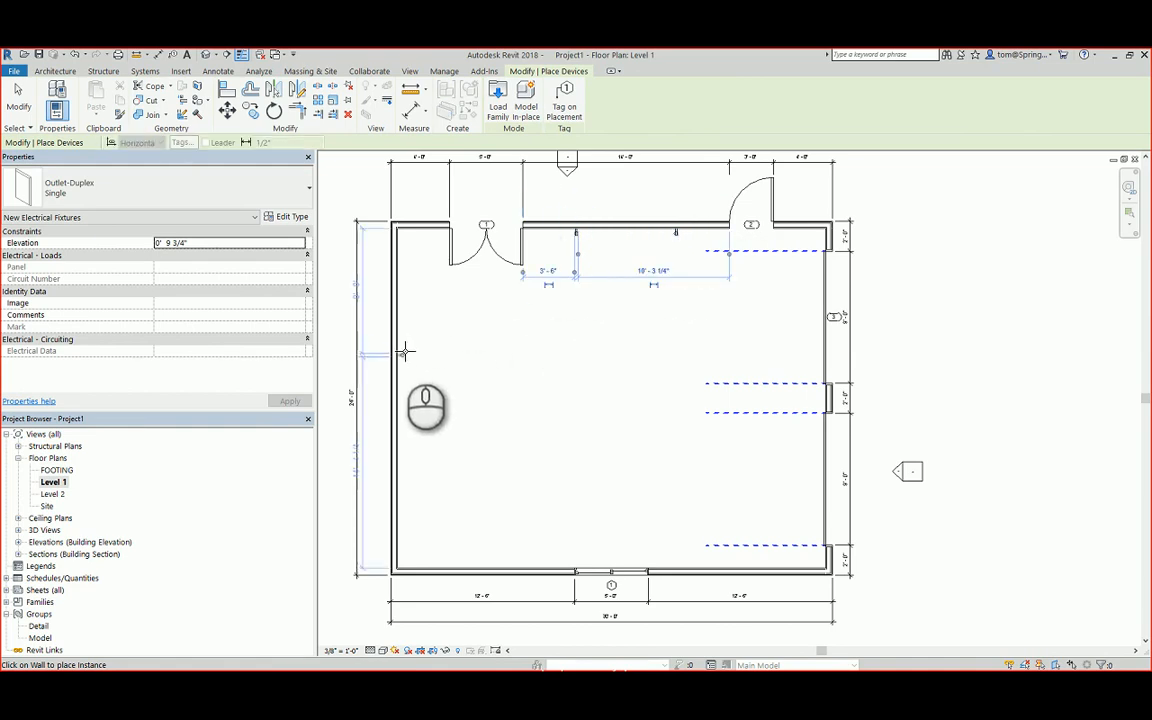
# - Place two outlets along the wall opposite the garage doors and three along the window wall, one centred at the window
pyautogui.click(403, 347)
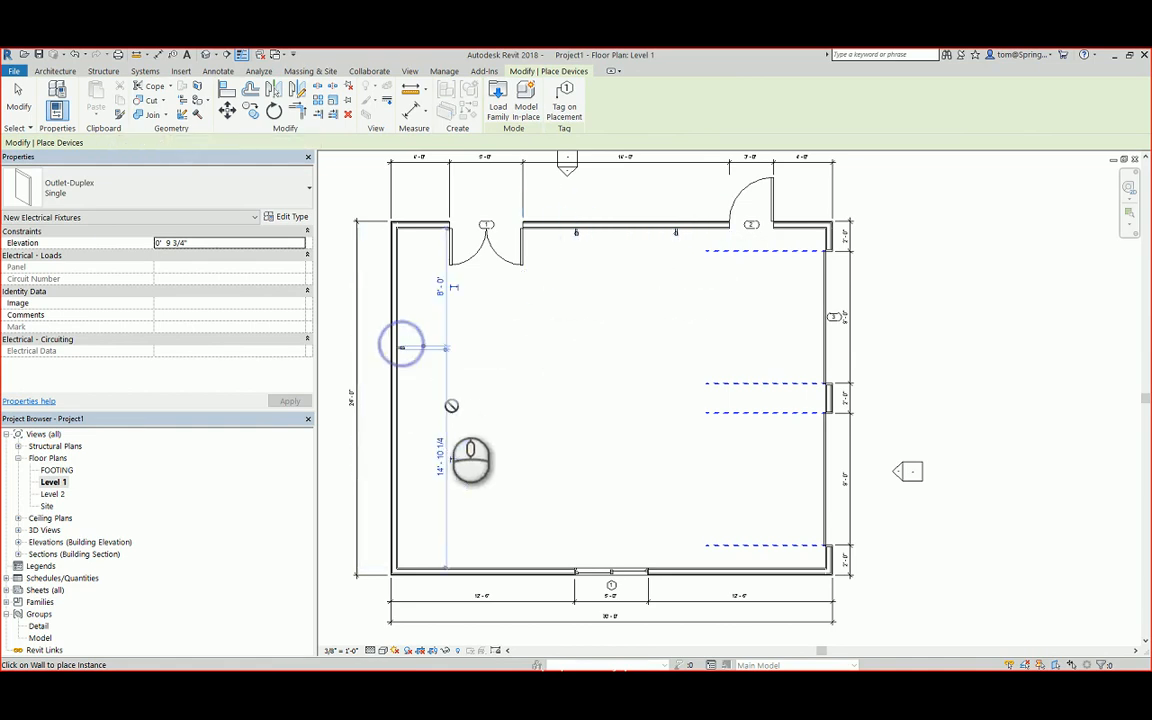
pyautogui.click(401, 478)
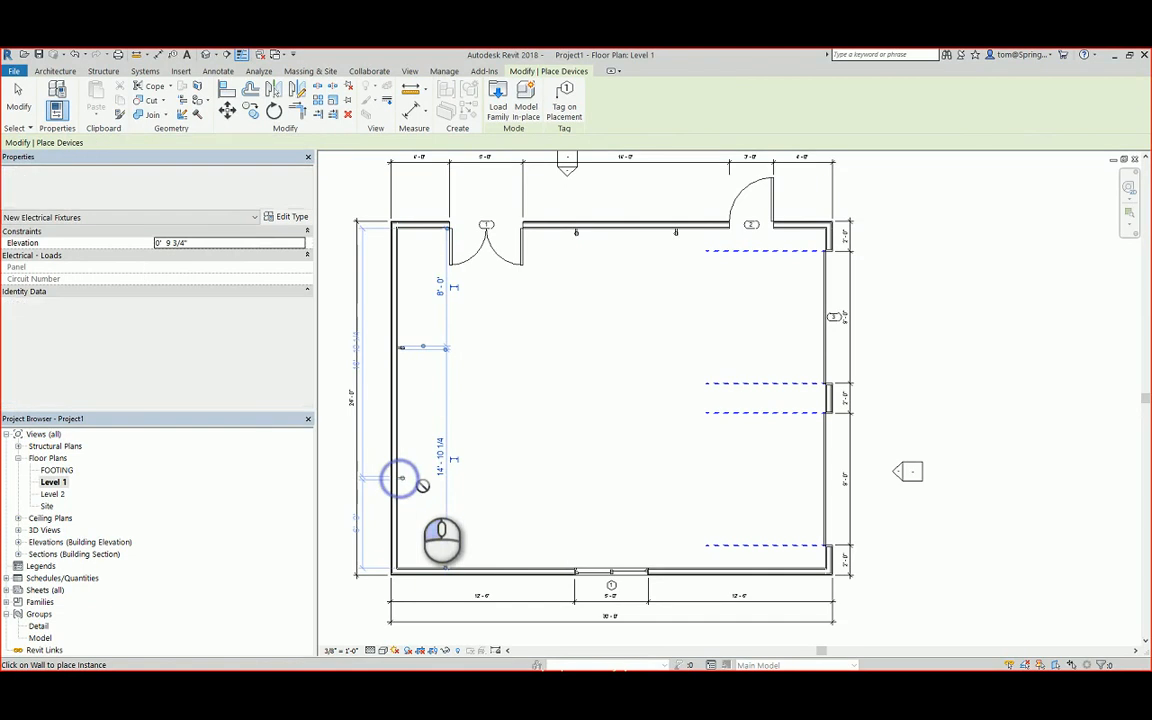
pyautogui.click(472, 566)
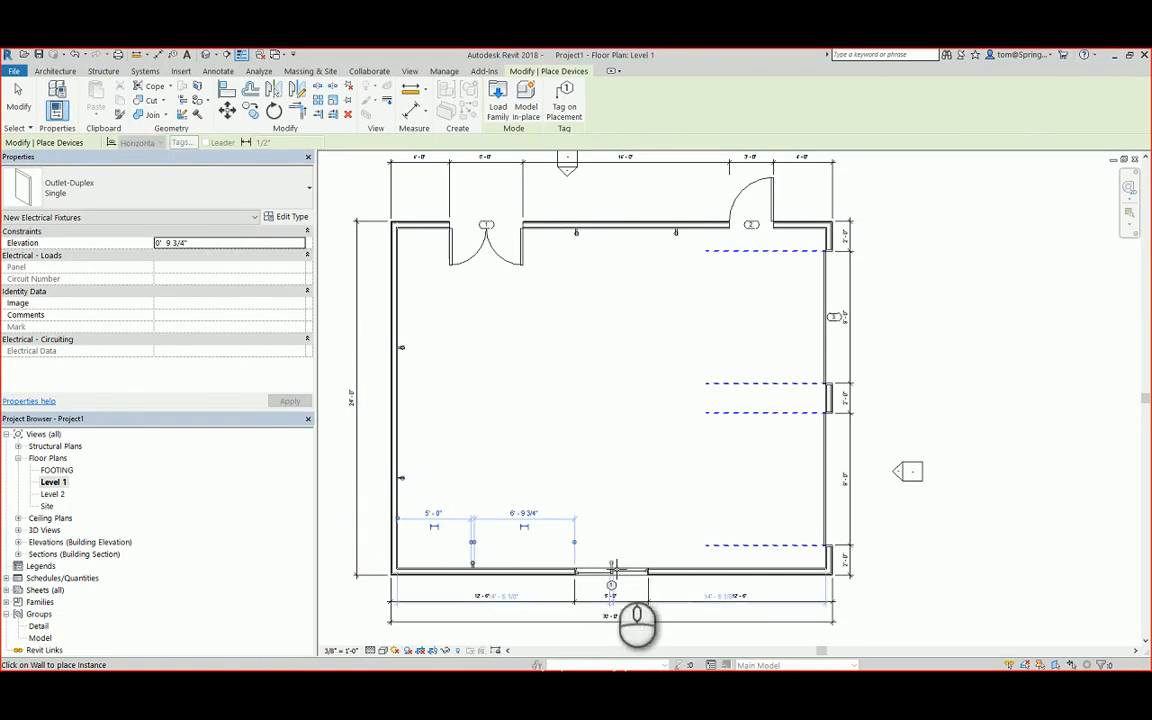
pyautogui.click(613, 565)
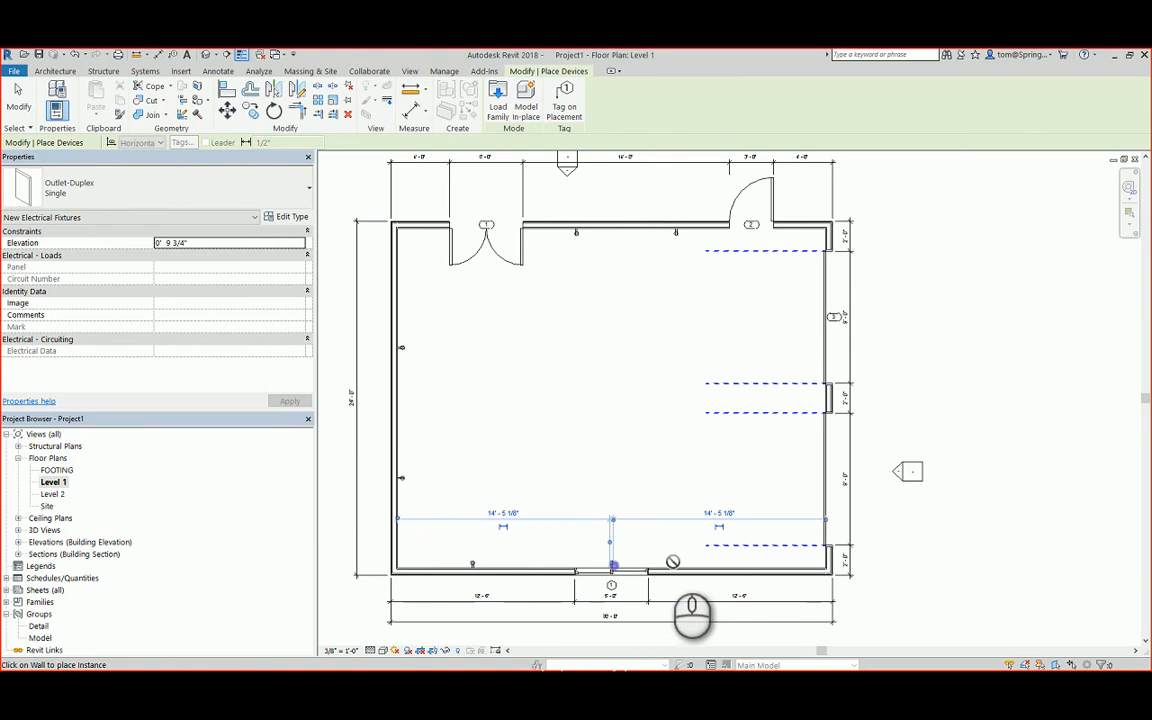
pyautogui.click(735, 566)
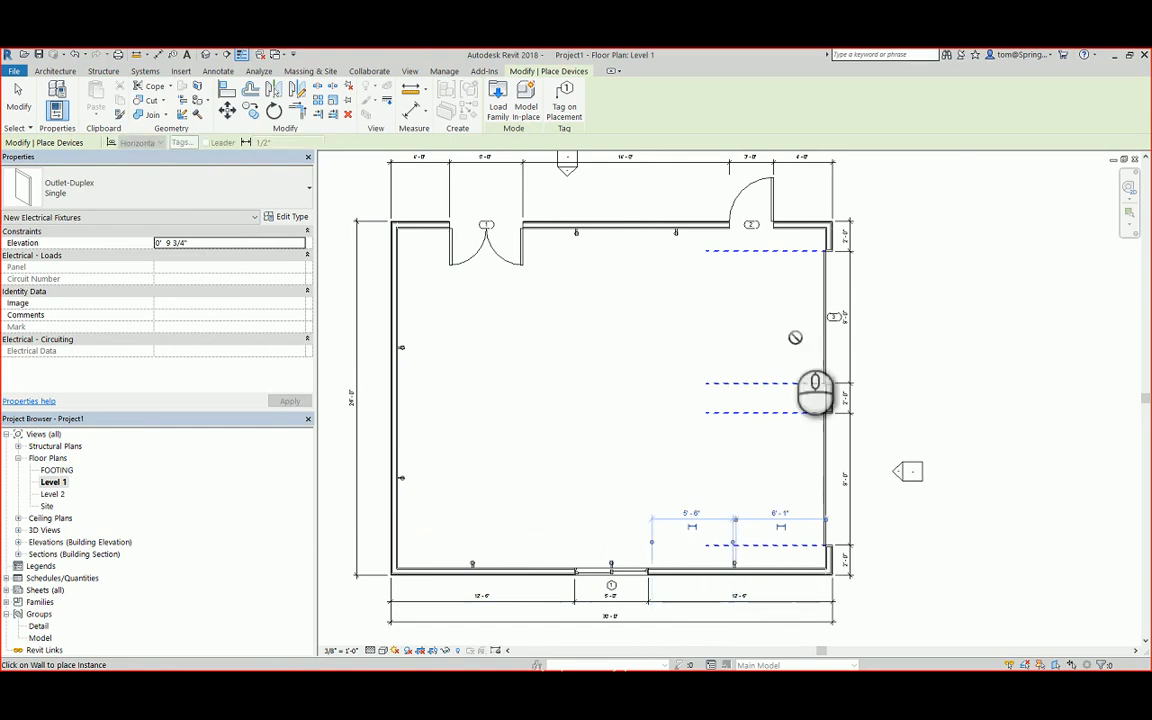
# - Place one outlet on the short piece of garage-door wall beside single door 2 and end the placement
pyautogui.click(826, 240)
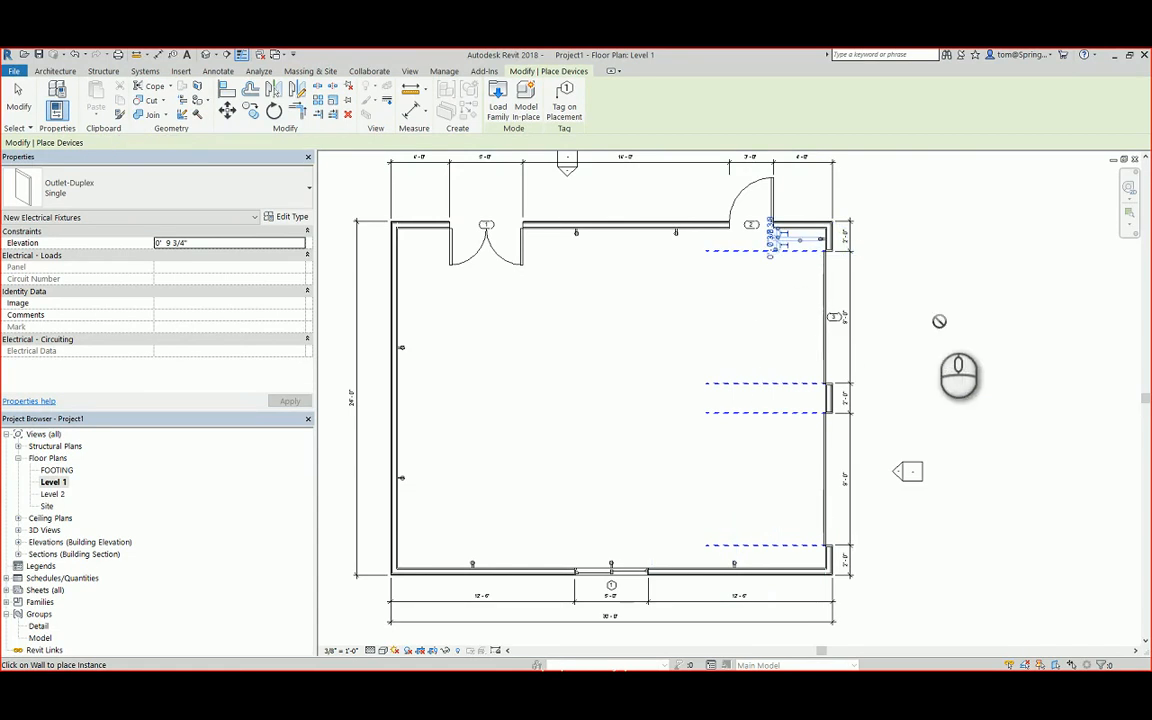
pyautogui.press('Escape')
pyautogui.press('Escape')
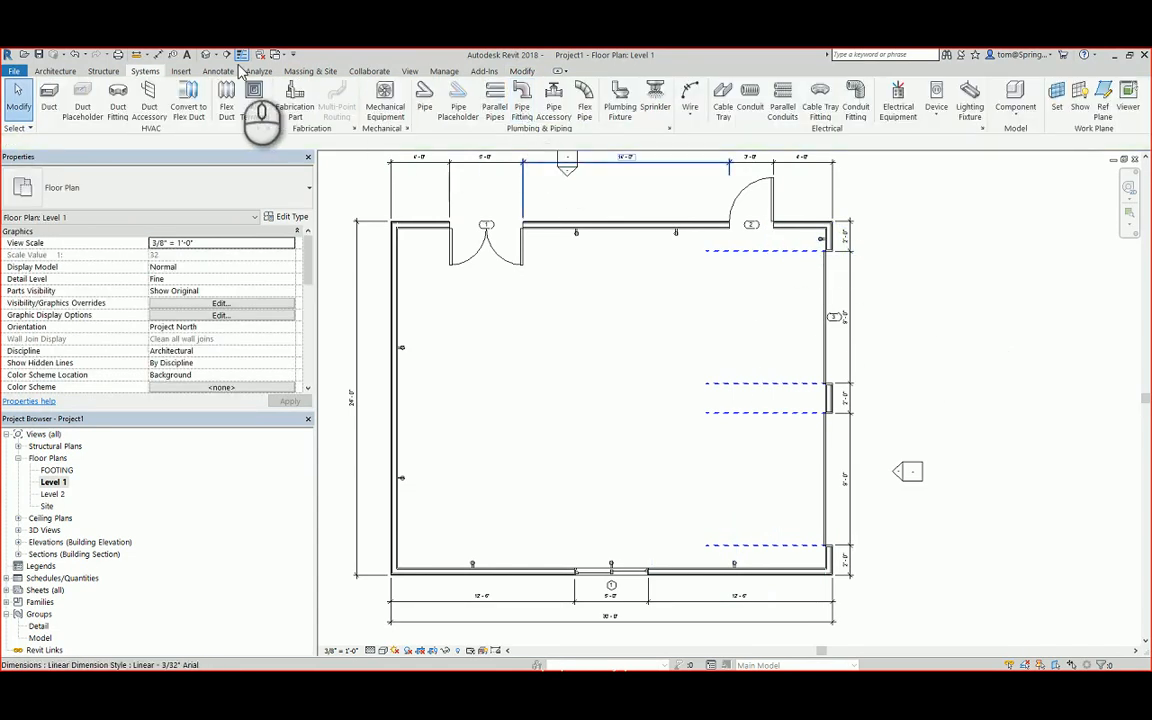
# - Inspect the placed outlets on the interior walls in the default 3D view
pyautogui.click(205, 54)
pyautogui.scroll(6, 778, 500)
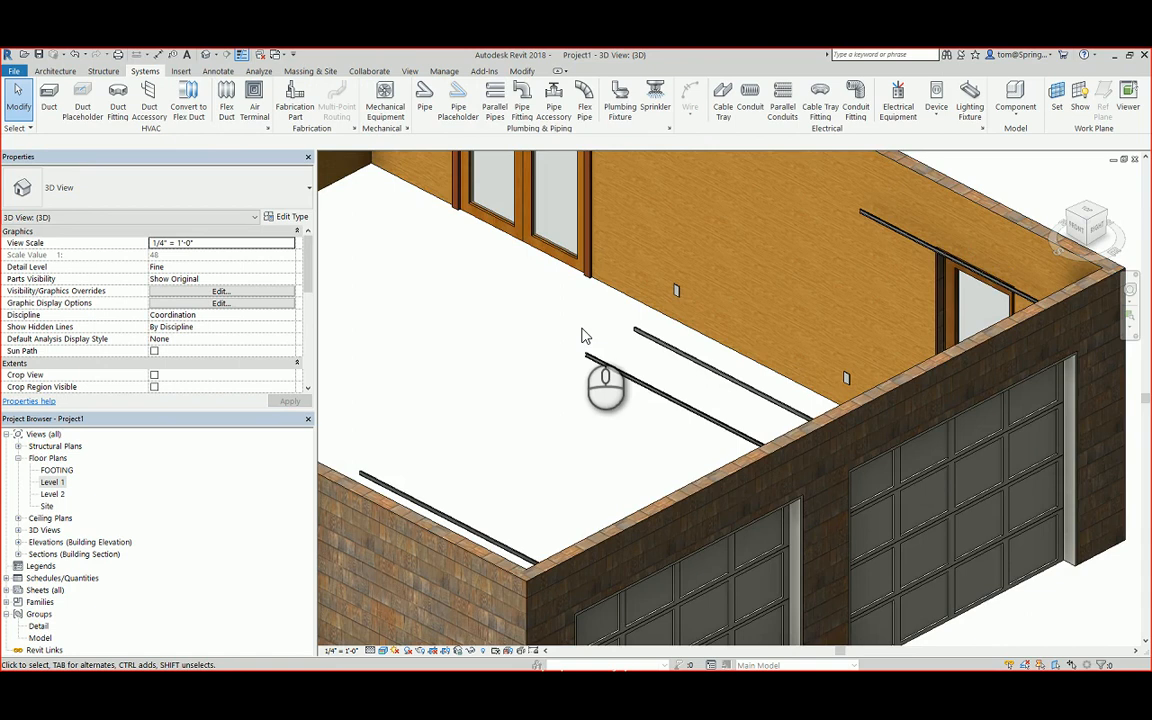
pyautogui.moveTo(582, 329)
pyautogui.keyDown('shift'); pyautogui.mouseDown(button='middle')
pyautogui.moveTo(676, 386)
pyautogui.moveTo(569, 342)
pyautogui.mouseUp(button='middle'); pyautogui.keyUp('shift')
pyautogui.scroll(-1, 586, 351)
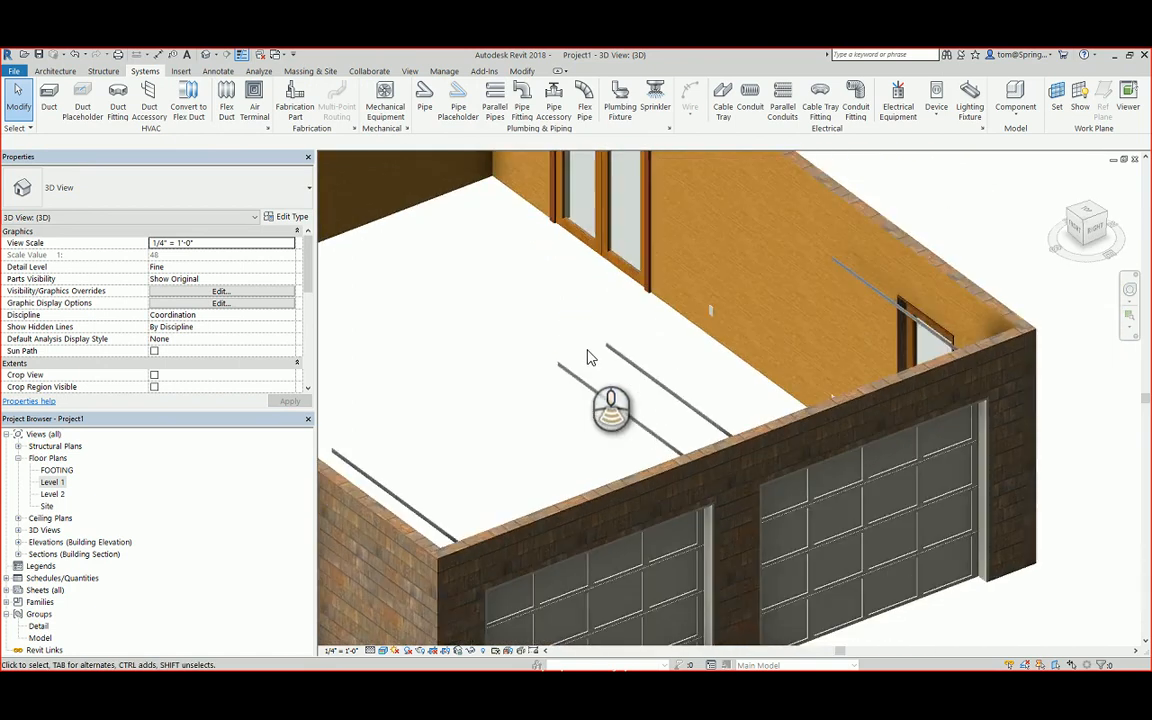
pyautogui.scroll(-4, 588, 357)
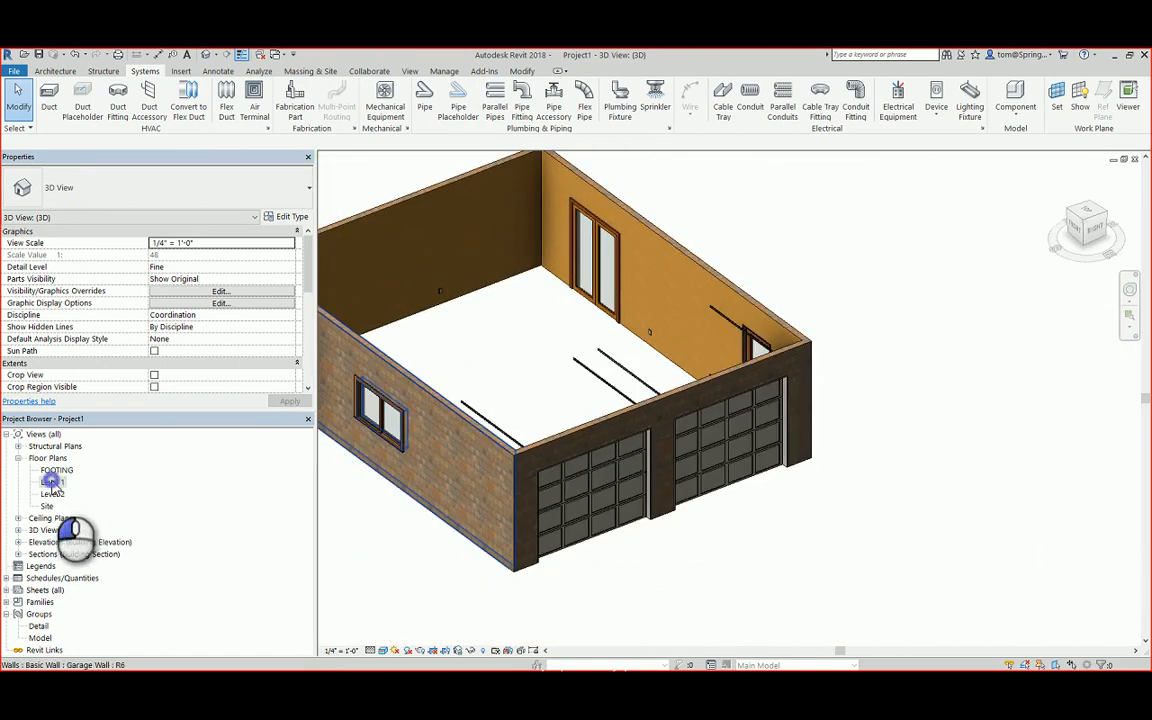
# - Create a Generic - 12" architectural floor on the Level 1 plan with a rectangular boundary along the outer faces of the garage walls
pyautogui.doubleClick(52, 482)
pyautogui.scroll(-2, 640, 494)
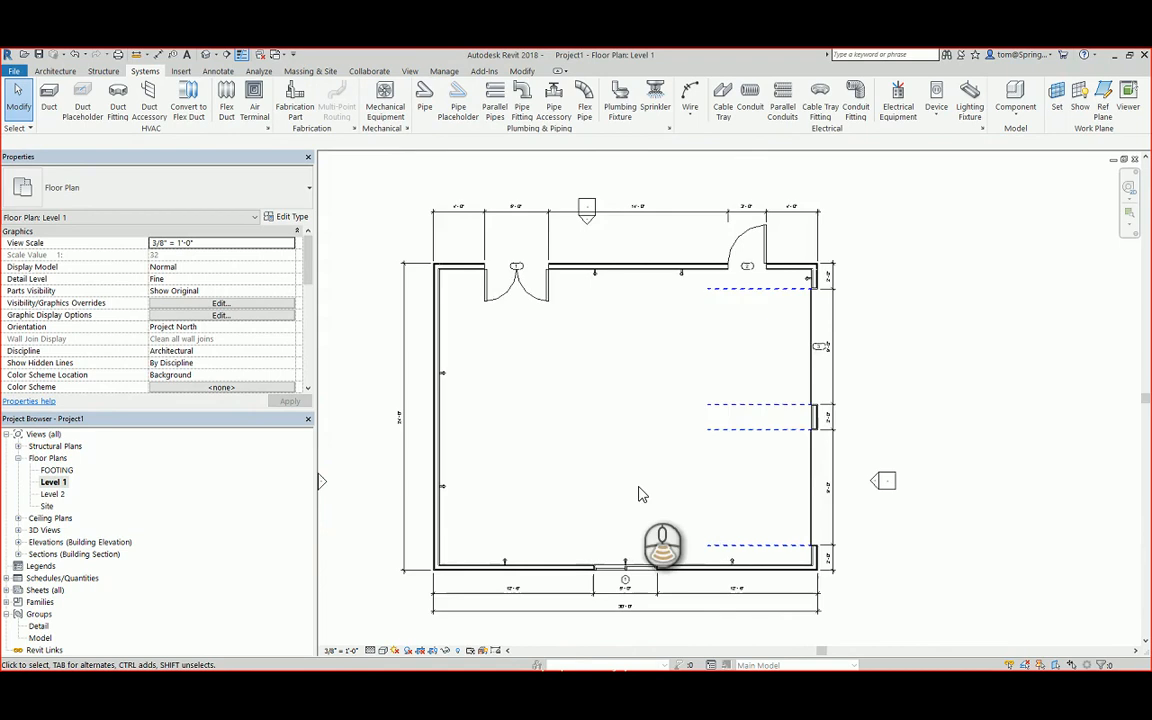
pyautogui.scroll(-1, 640, 494)
pyautogui.moveTo(640, 491); pyautogui.dragTo(672, 468, button='middle')
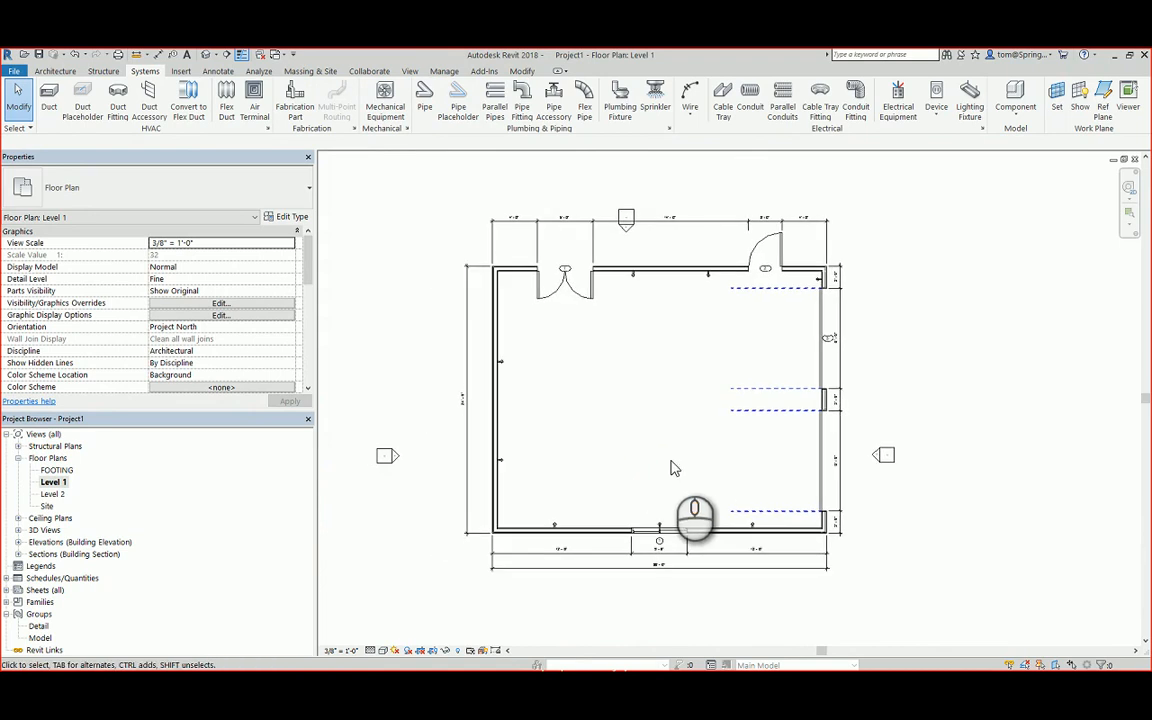
pyautogui.click(60, 72)
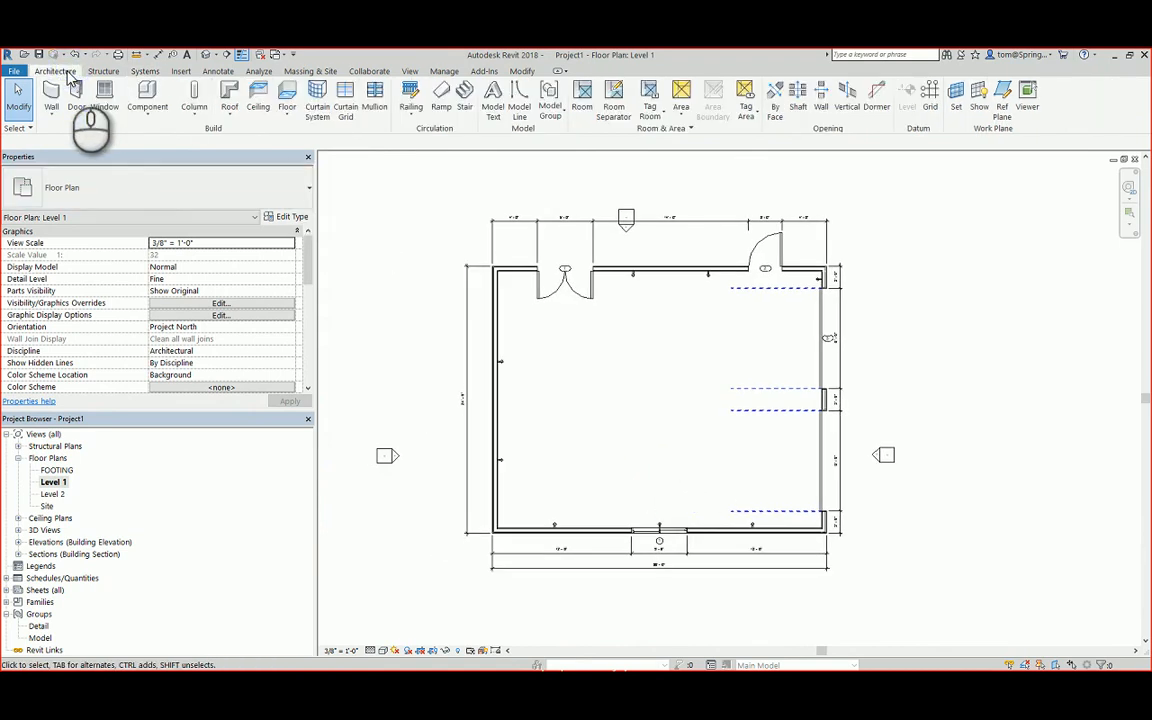
pyautogui.click(287, 108)
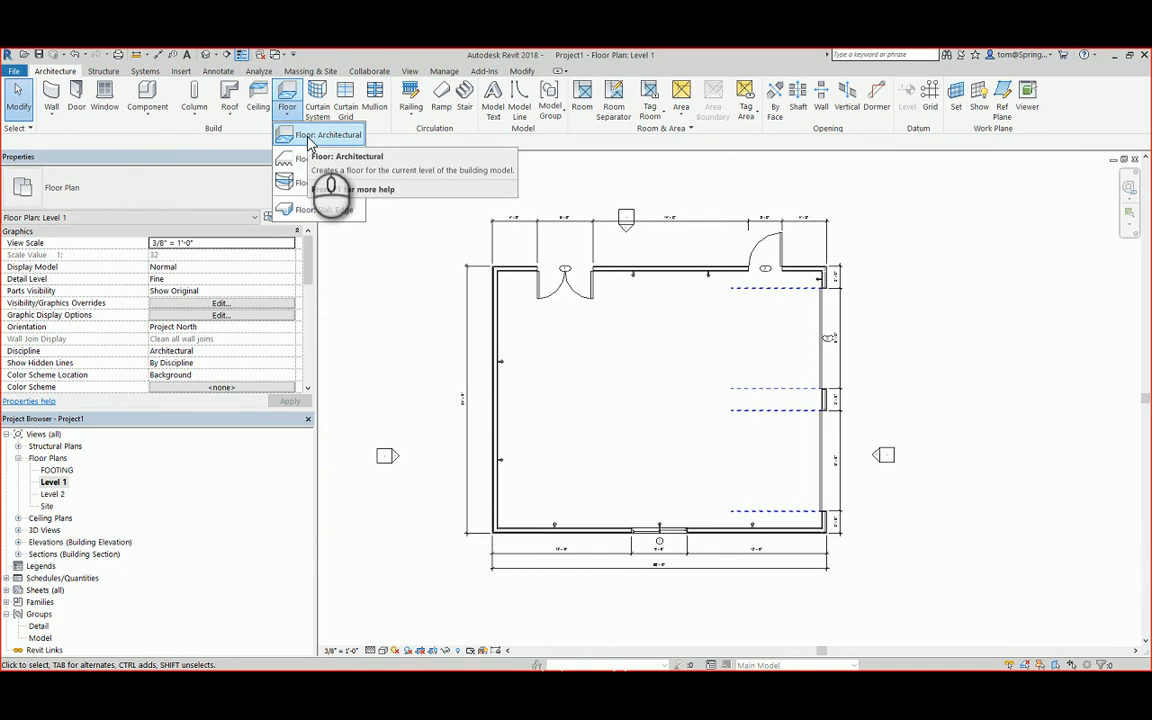
pyautogui.click(310, 137)
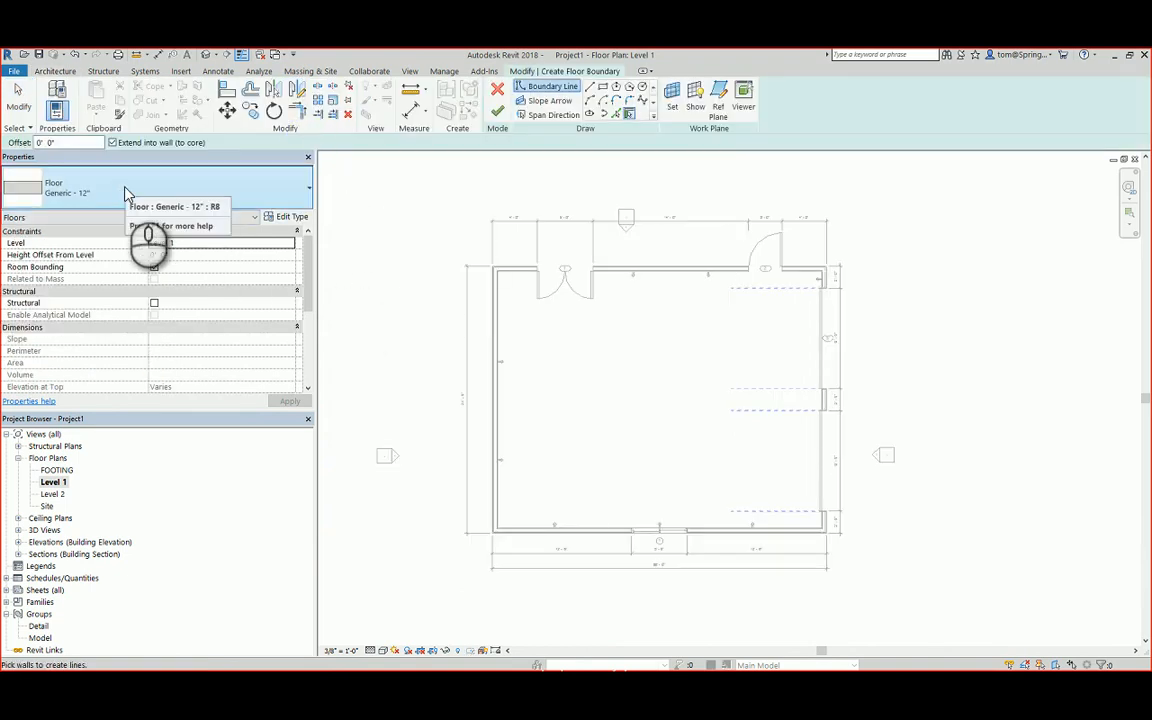
pyautogui.click(603, 88)
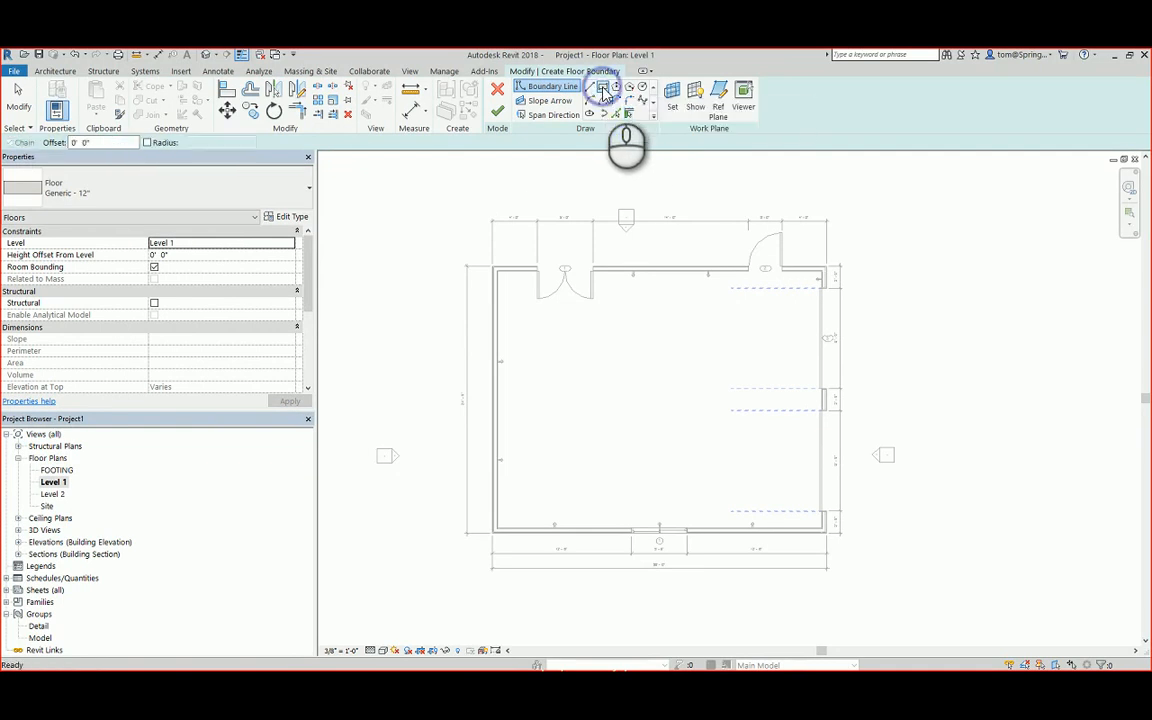
pyautogui.click(493, 265)
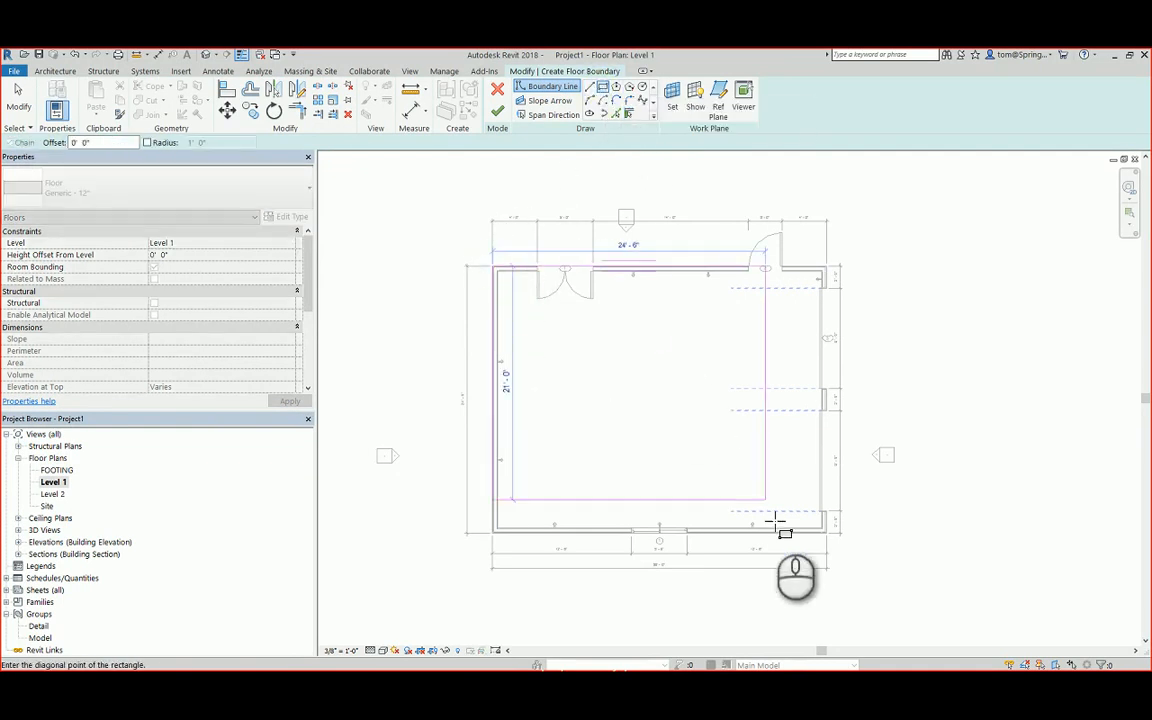
pyautogui.click(826, 533)
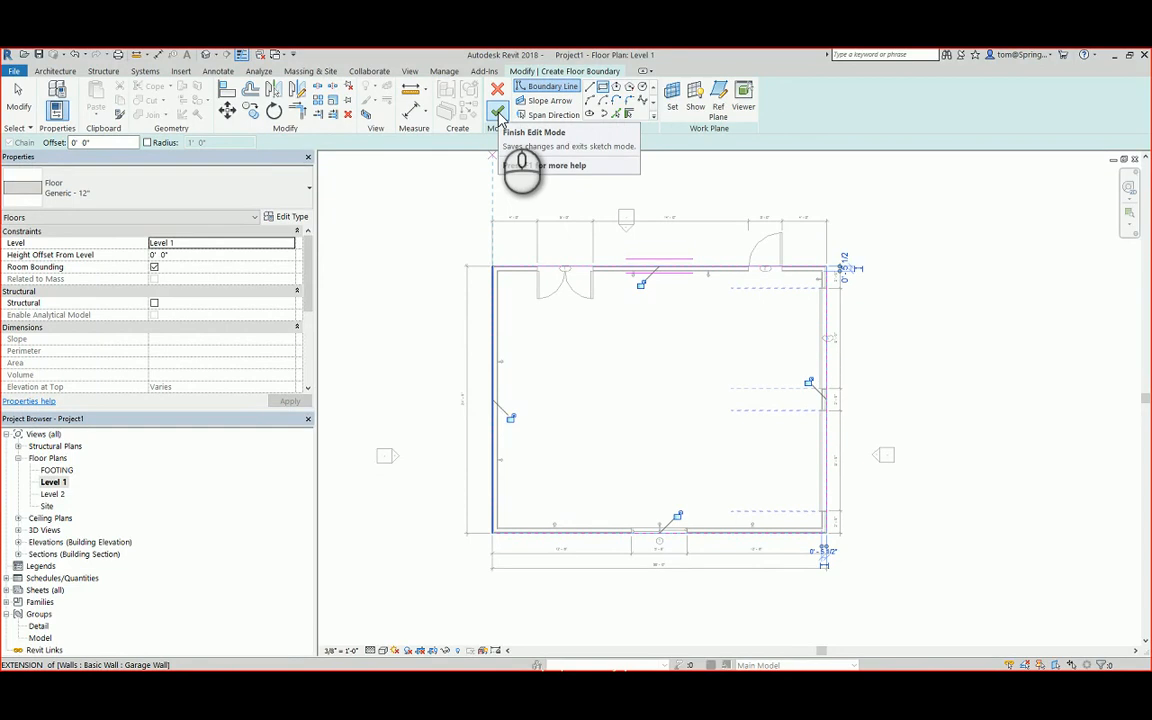
pyautogui.click(498, 112)
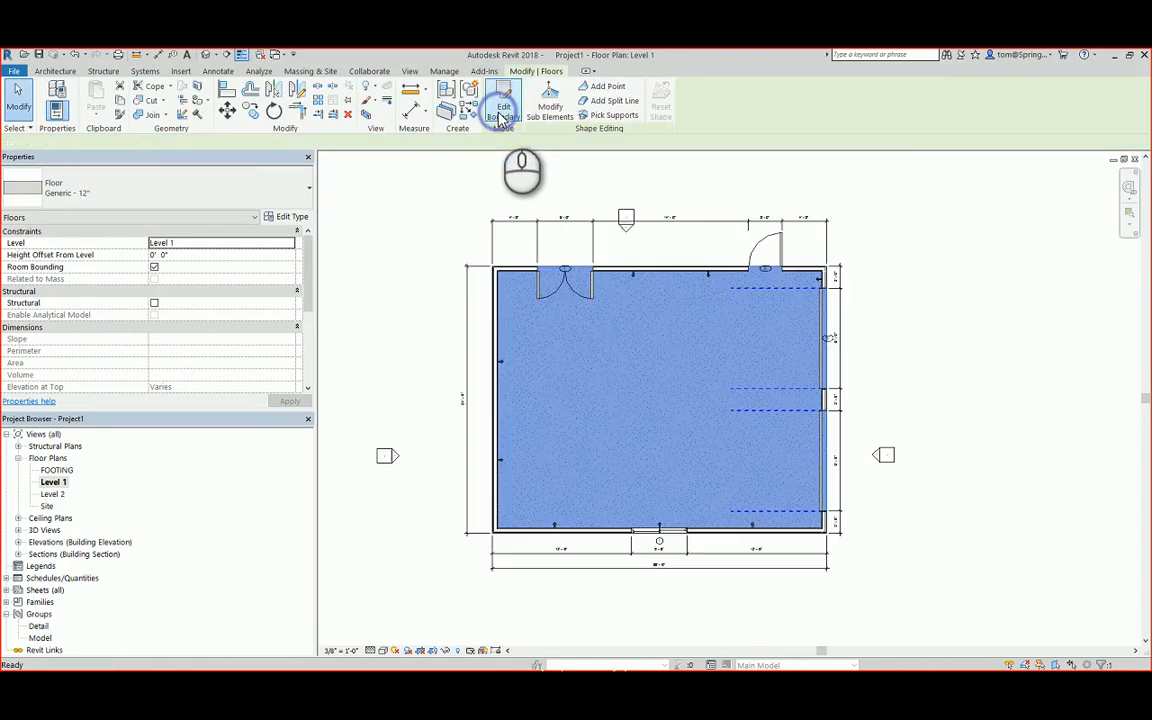
pyautogui.click(327, 330)
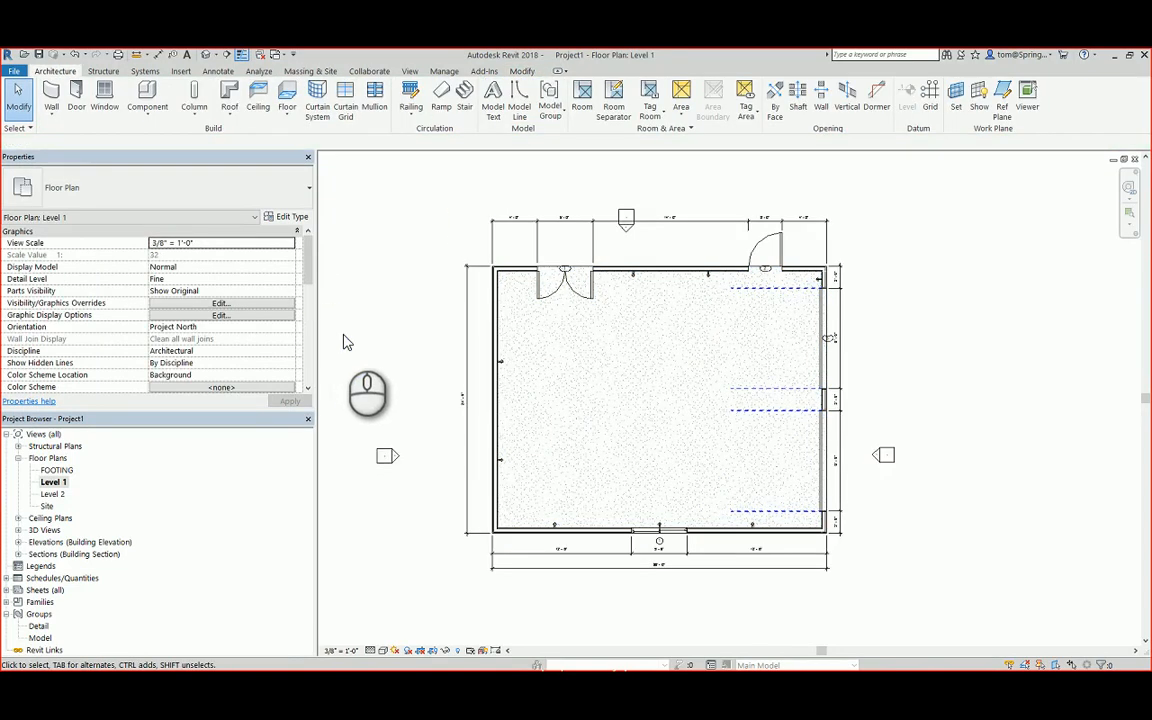
# - Examine the floor slab and its exposed edges beneath the garage walls in the default 3D view
pyautogui.click(208, 55)
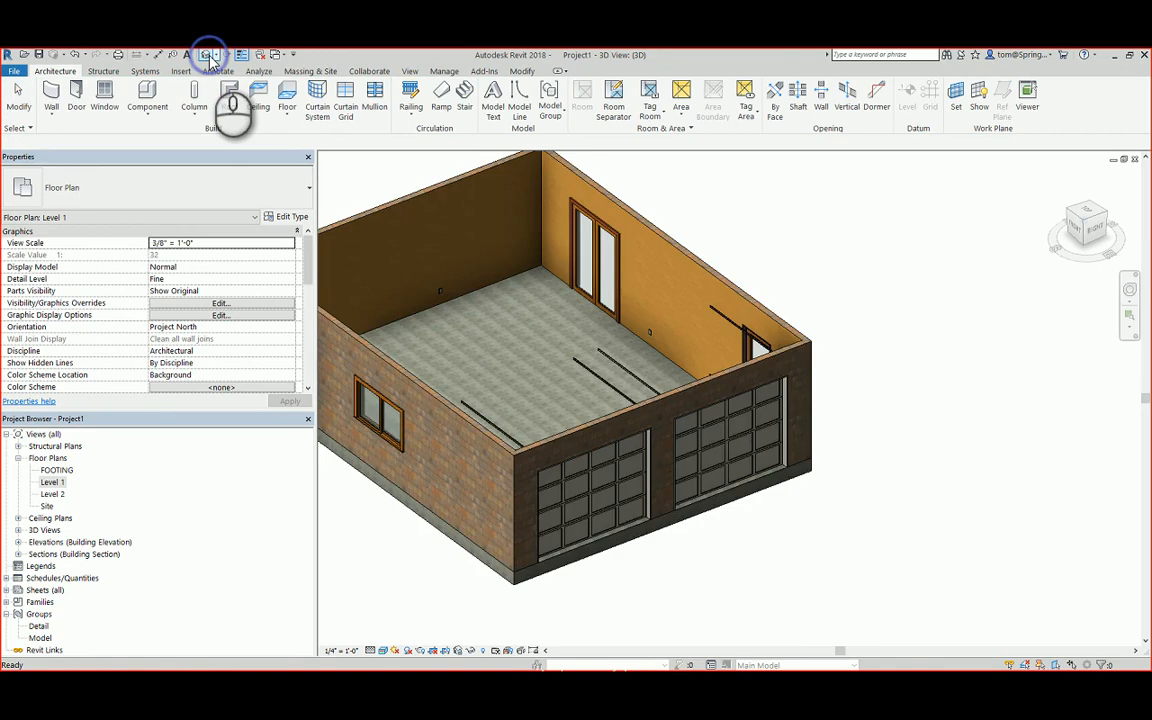
pyautogui.scroll(-3, 784, 555)
pyautogui.scroll(3, 805, 545)
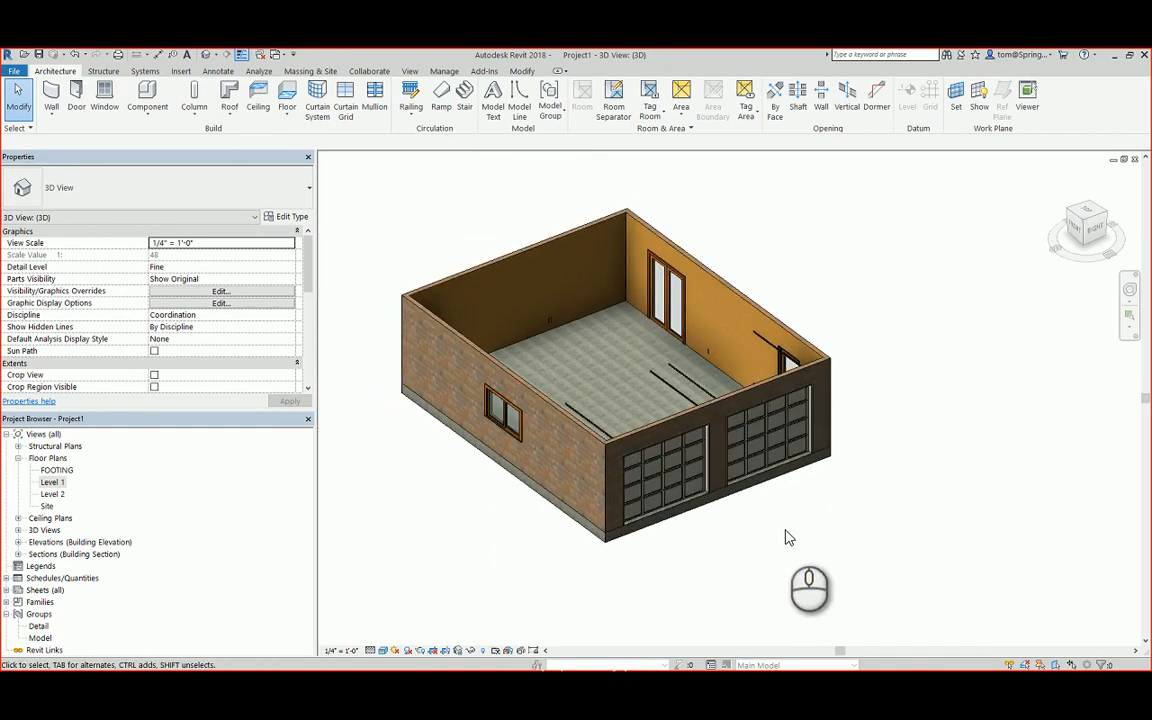
pyautogui.scroll(4, 785, 537)
pyautogui.scroll(-2, 756, 532)
pyautogui.moveTo(686, 551)
pyautogui.keyDown('shift'); pyautogui.mouseDown(button='middle')
pyautogui.moveTo(797, 470)
pyautogui.moveTo(823, 429)
pyautogui.moveTo(733, 553)
pyautogui.moveTo(675, 560)
pyautogui.mouseUp(button='middle'); pyautogui.keyUp('shift')
pyautogui.scroll(-3, 677, 565)
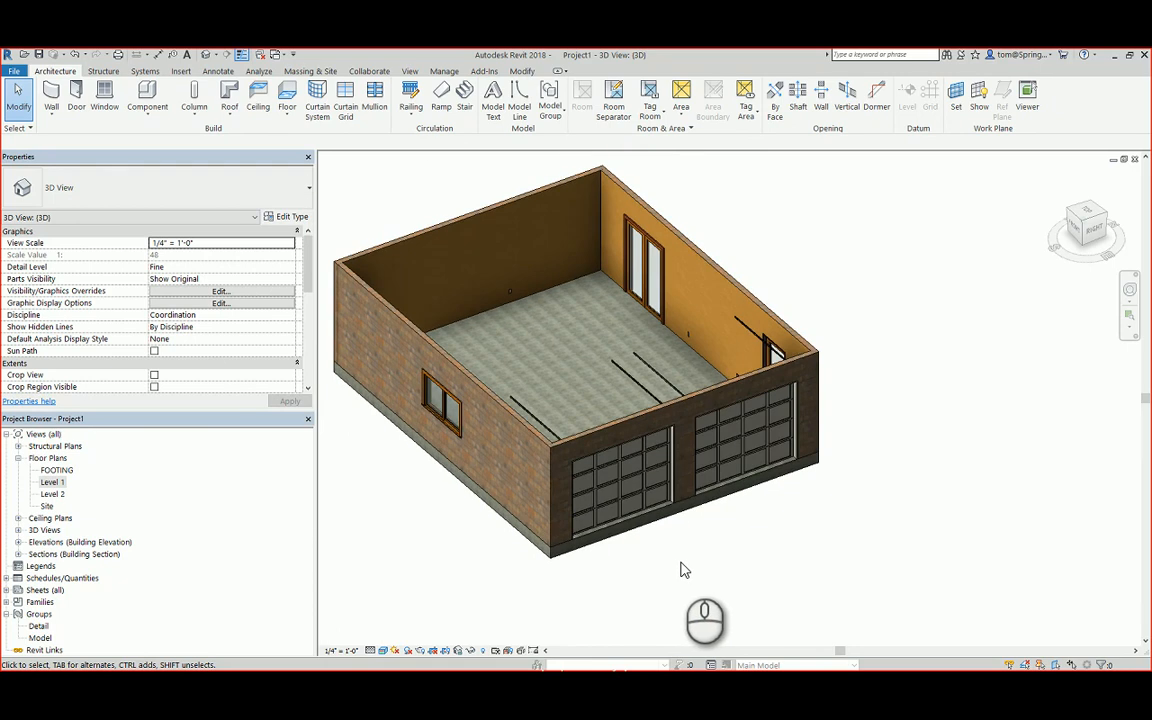
pyautogui.moveTo(680, 570); pyautogui.dragTo(777, 577, button='middle')
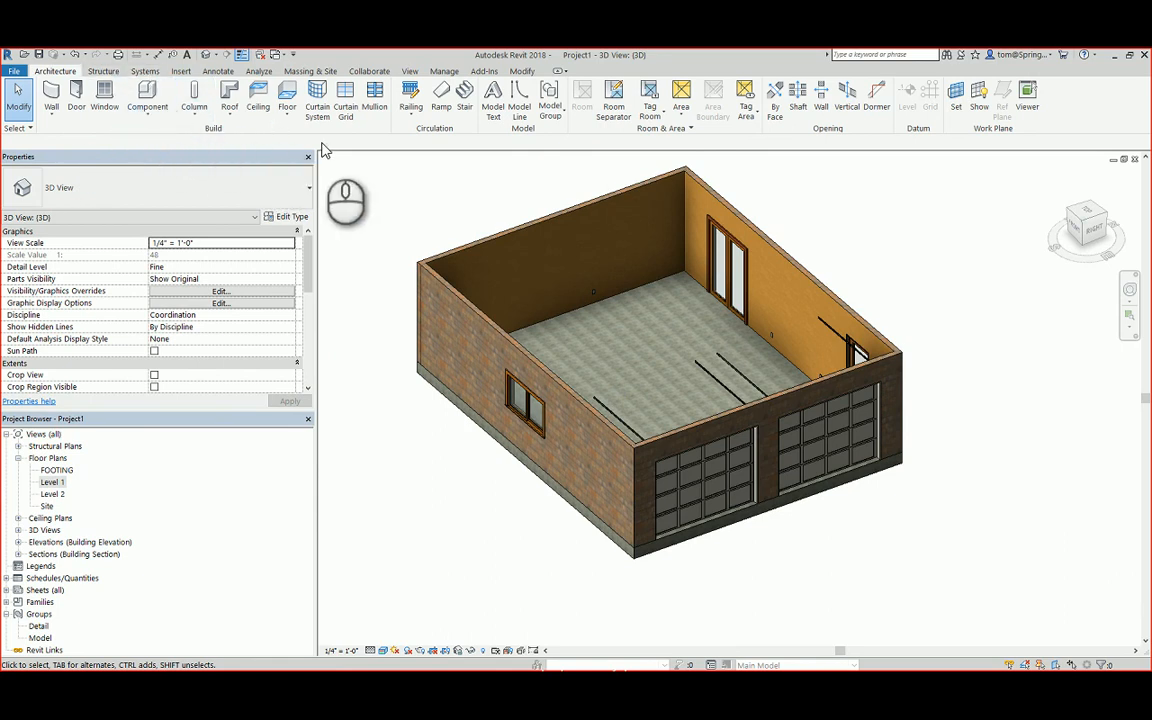
# - Add a Thickened 24" x 12" slab edge along all four bottom edges of the garage floor and end the placement
pyautogui.click(289, 118)
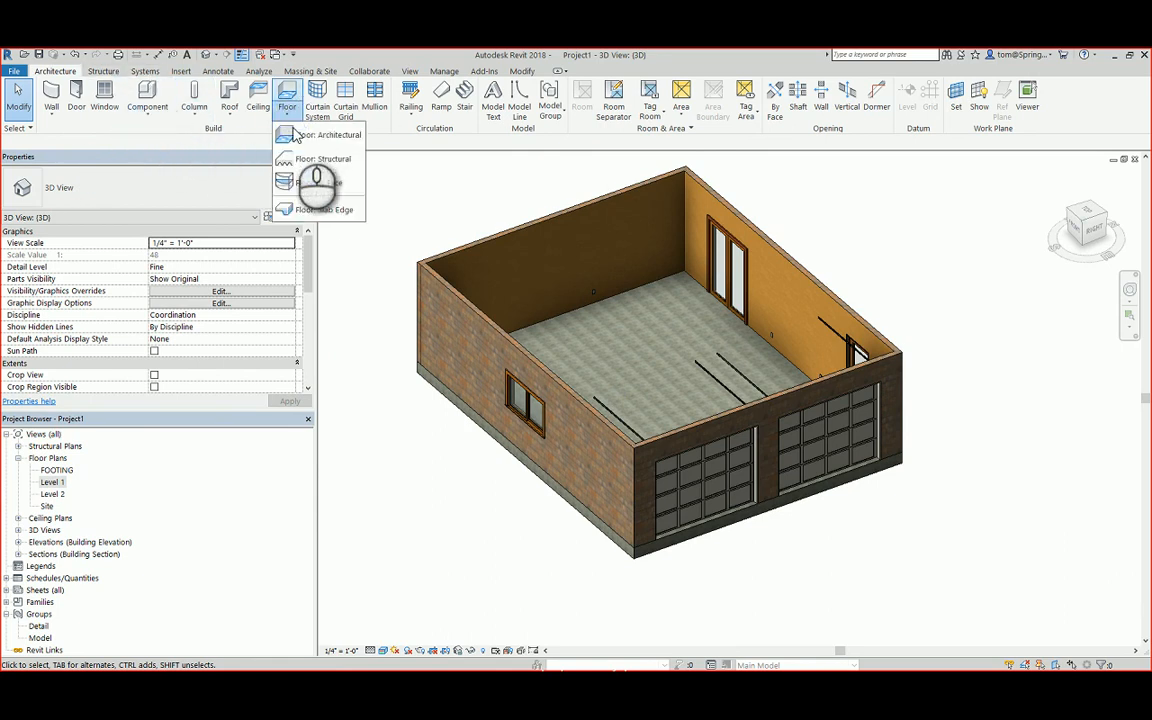
pyautogui.click(318, 210)
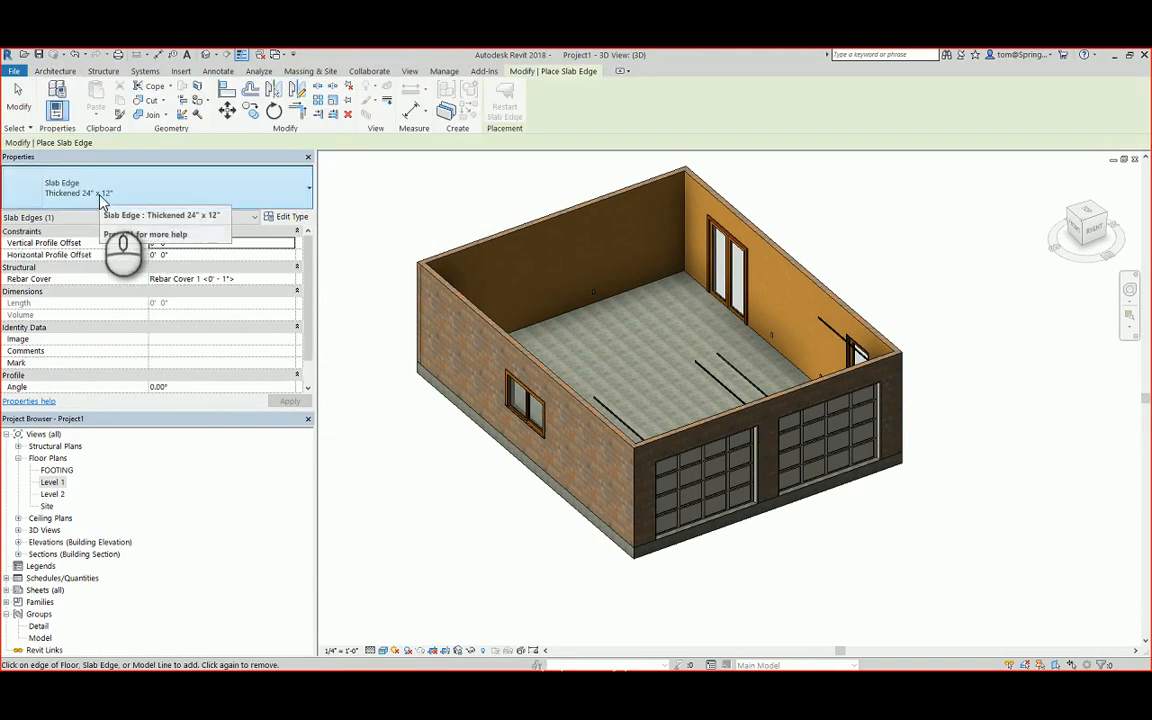
pyautogui.click(613, 551)
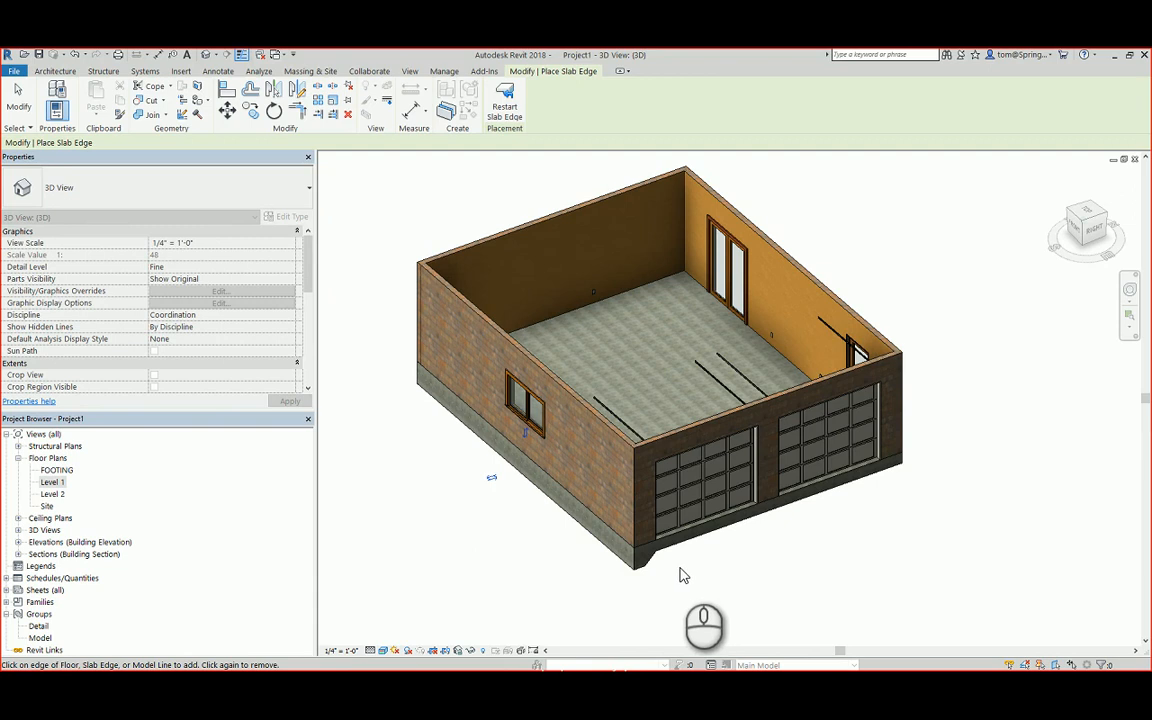
pyautogui.scroll(4, 683, 576)
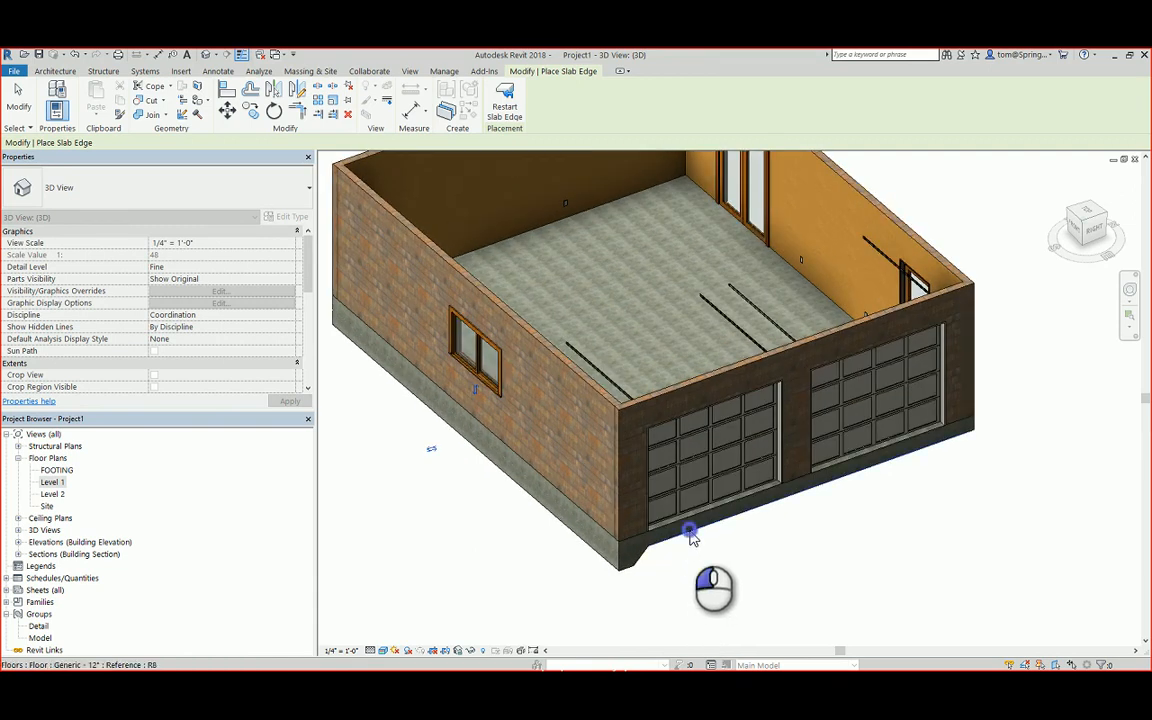
pyautogui.scroll(-5, 830, 572)
pyautogui.keyDown('shift'); pyautogui.moveTo(852, 570); pyautogui.dragTo(532, 581, button='middle'); pyautogui.keyUp('shift')
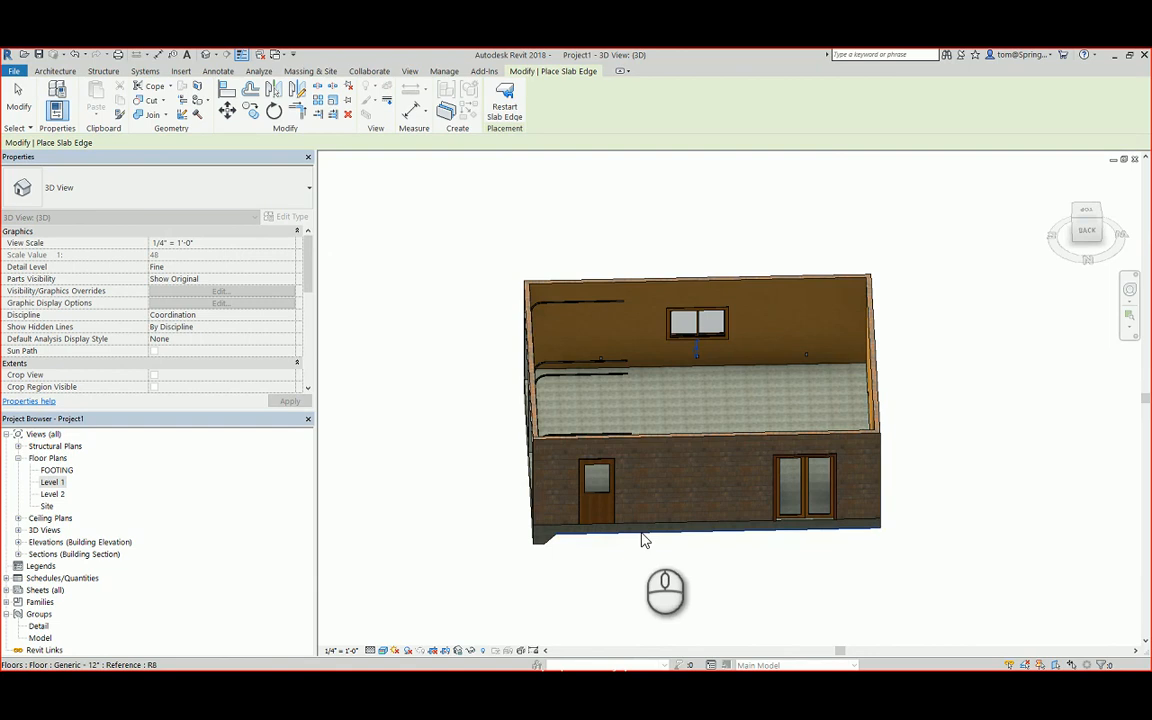
pyautogui.keyDown('shift'); pyautogui.moveTo(838, 586); pyautogui.dragTo(689, 579, button='middle'); pyautogui.keyUp('shift')
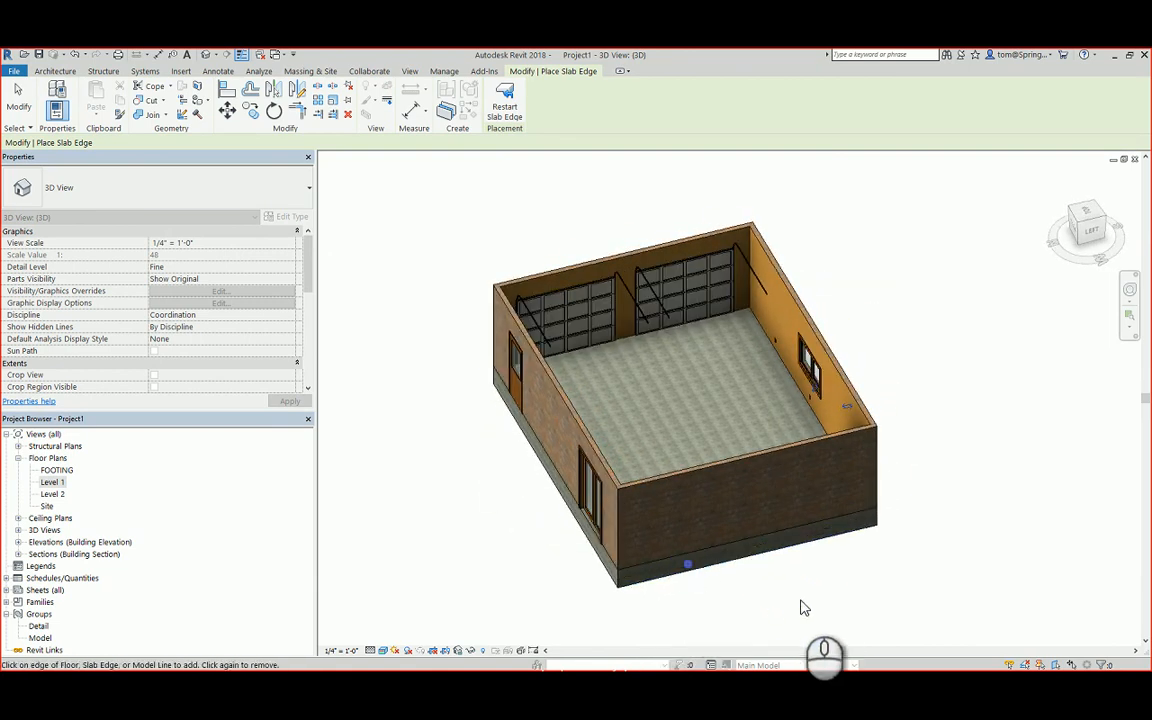
pyautogui.scroll(-3, 393, 290)
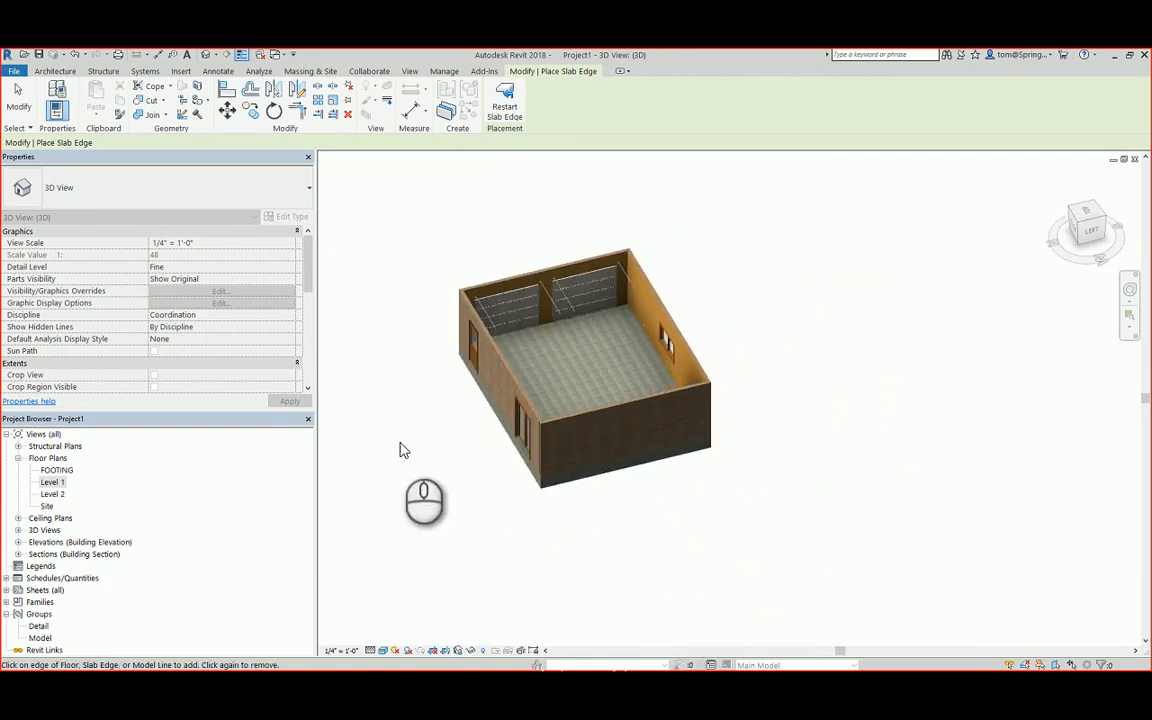
pyautogui.click(18, 100)
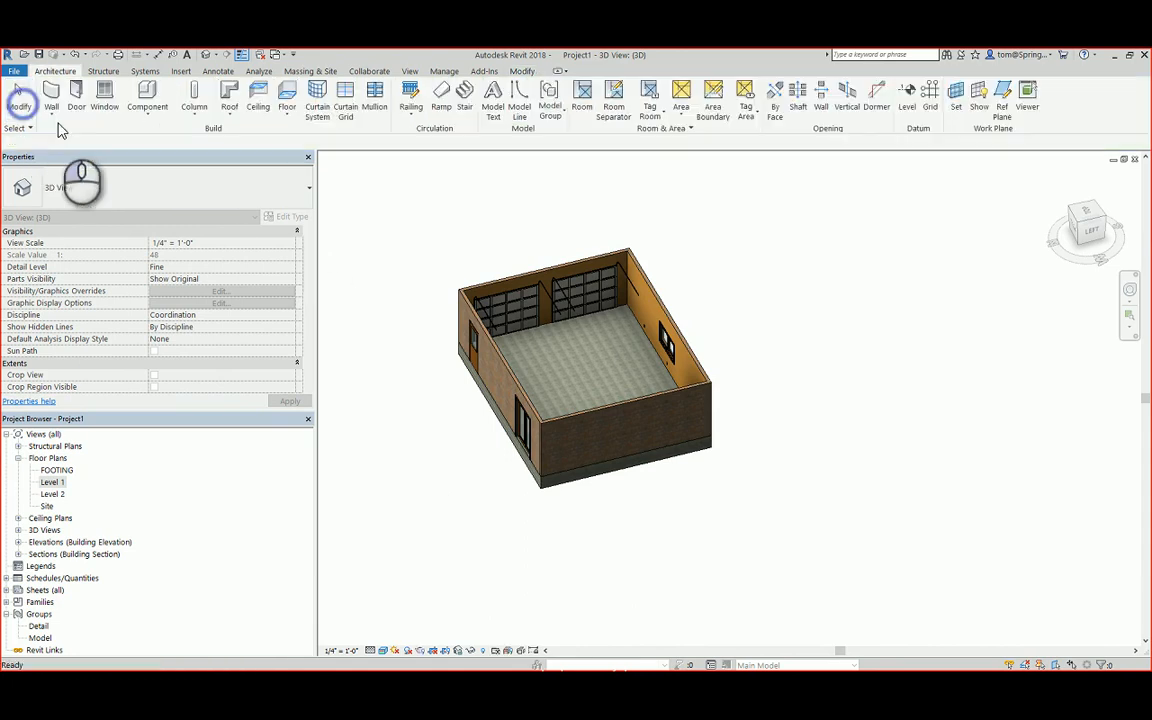
# - Inspect the thickened slab edges from beneath the garage, and return to an overhead view of the garage-door side
pyautogui.keyDown('shift'); pyautogui.moveTo(505, 545); pyautogui.dragTo(771, 247, button='middle'); pyautogui.keyUp('shift')
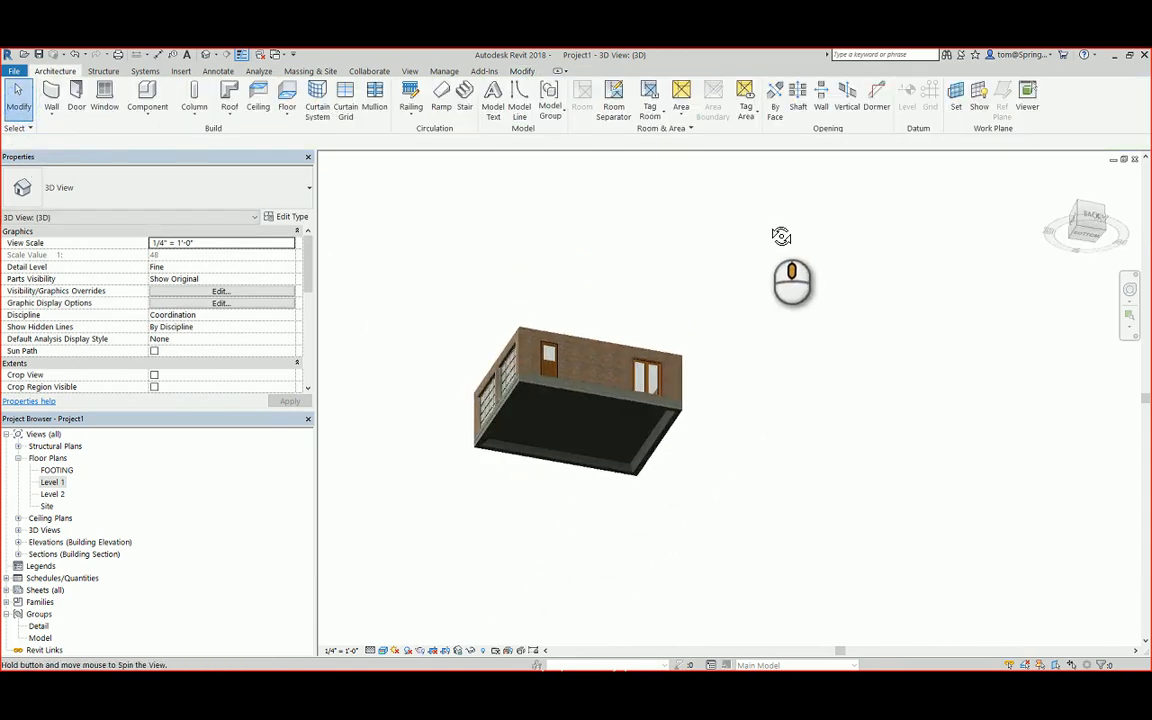
pyautogui.scroll(3, 535, 477)
pyautogui.keyDown('shift'); pyautogui.moveTo(535, 477); pyautogui.dragTo(635, 602, button='middle'); pyautogui.keyUp('shift')
pyautogui.scroll(2, 568, 537)
pyautogui.scroll(-4, 567, 540)
pyautogui.scroll(2, 618, 568)
pyautogui.scroll(2, 618, 568)
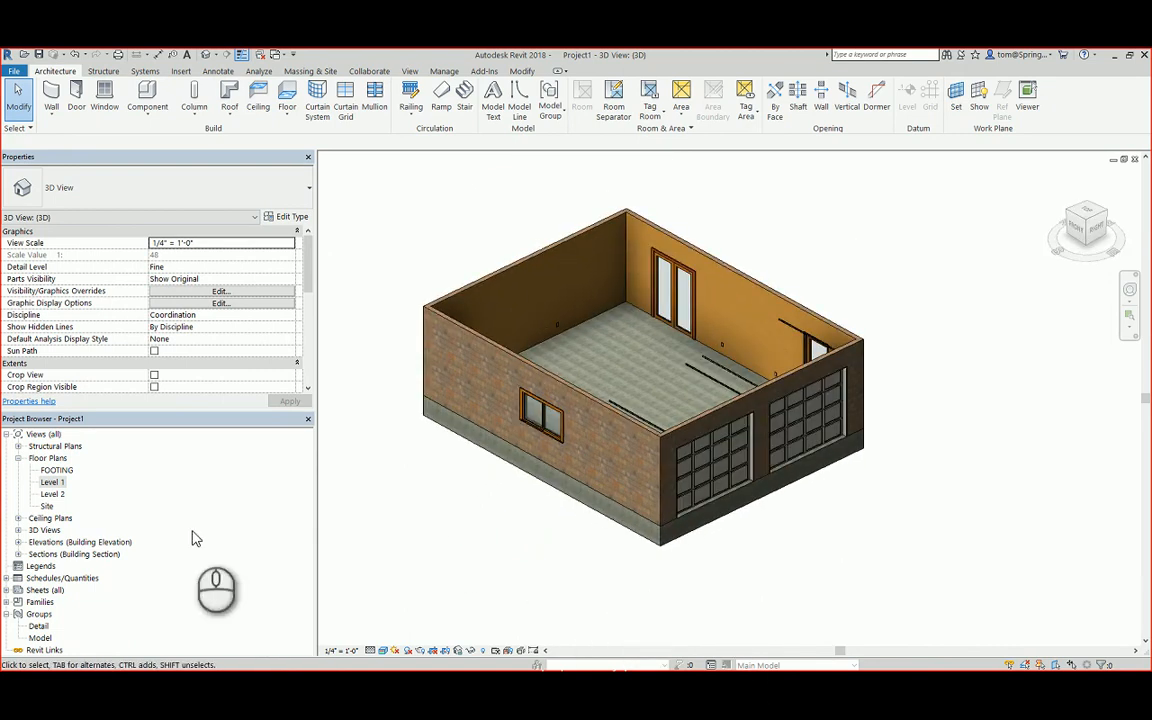
# - Start a Generic - 12" roof by footprint on Level 2, adding slope-defining edges with a 1' 3" overhang along the two long walls
pyautogui.doubleClick(51, 482)
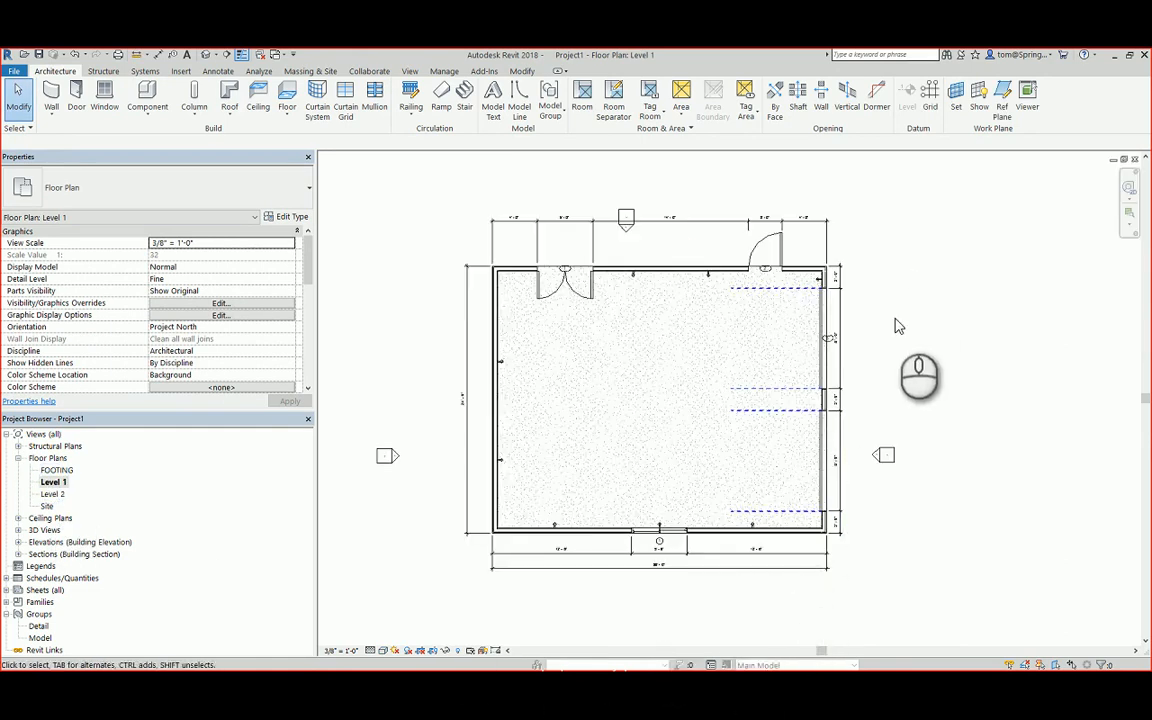
pyautogui.moveTo(891, 339); pyautogui.dragTo(838, 355, button='middle')
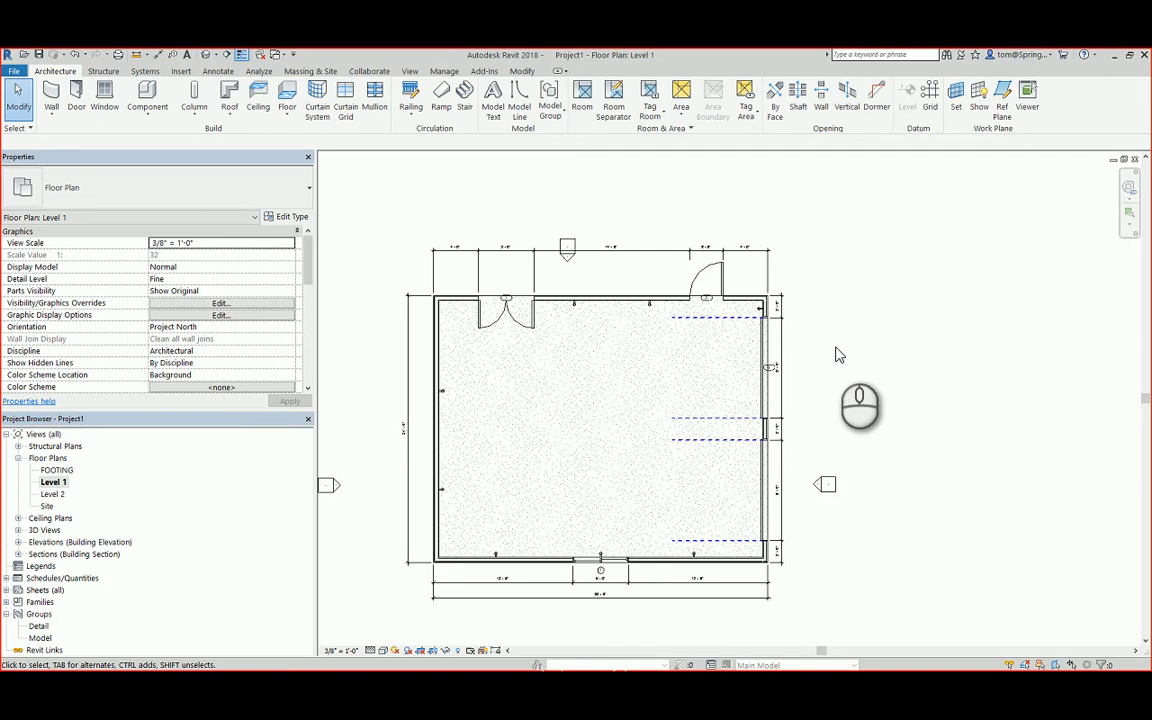
pyautogui.doubleClick(56, 495)
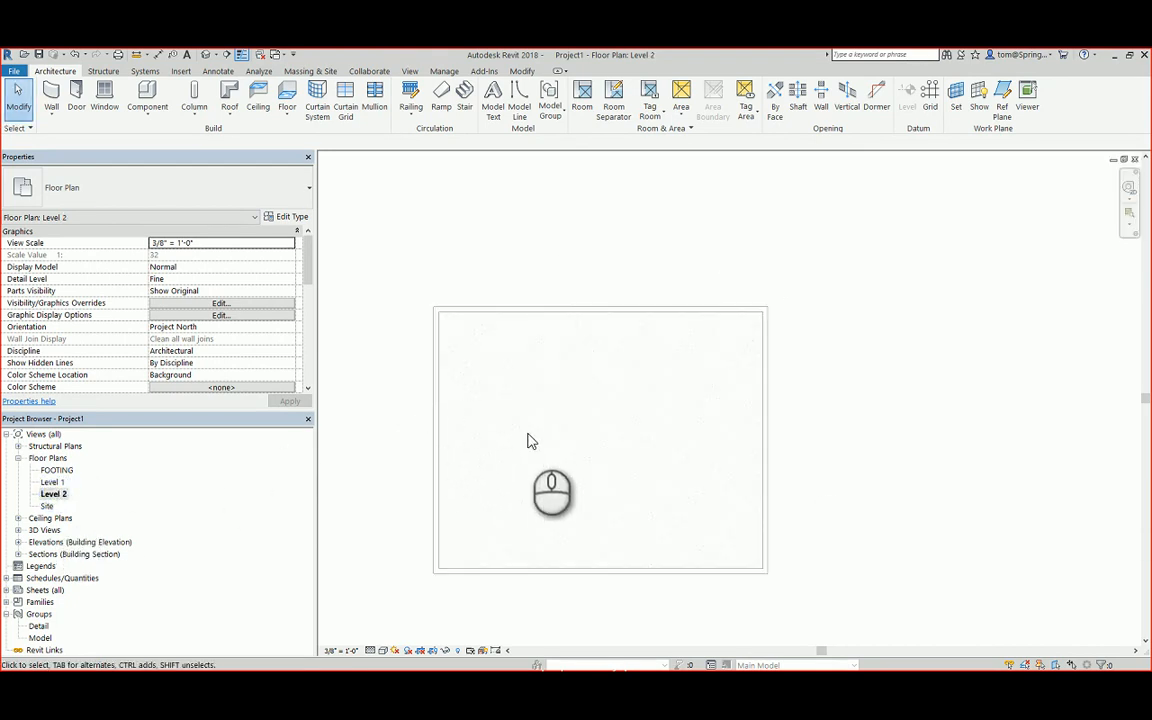
pyautogui.moveTo(540, 442)
pyautogui.mouseDown(button='middle')
pyautogui.moveTo(586, 318)
pyautogui.moveTo(559, 432)
pyautogui.mouseUp(button='middle')
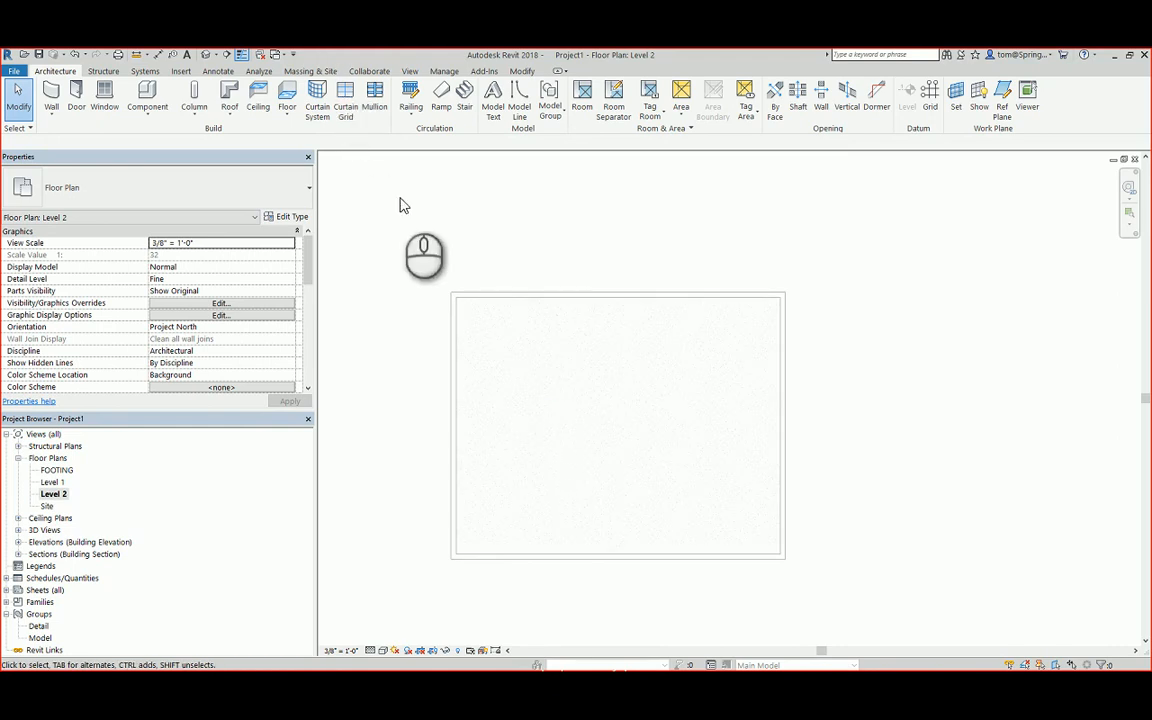
pyautogui.click(232, 118)
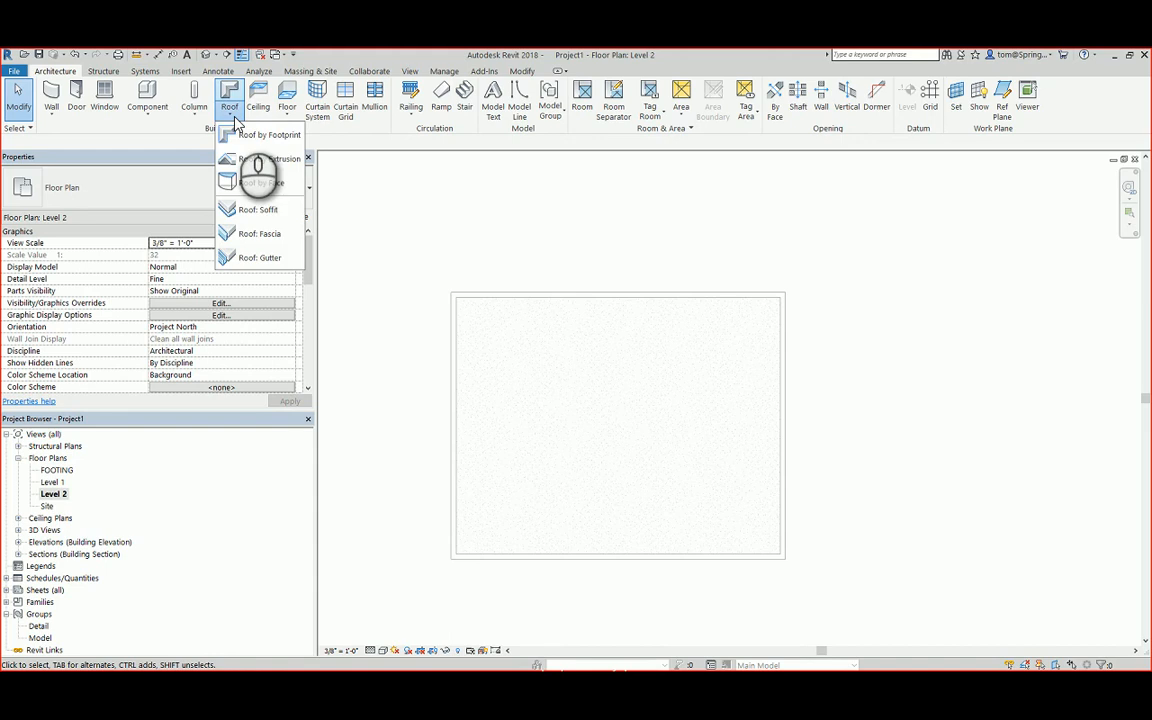
pyautogui.click(242, 135)
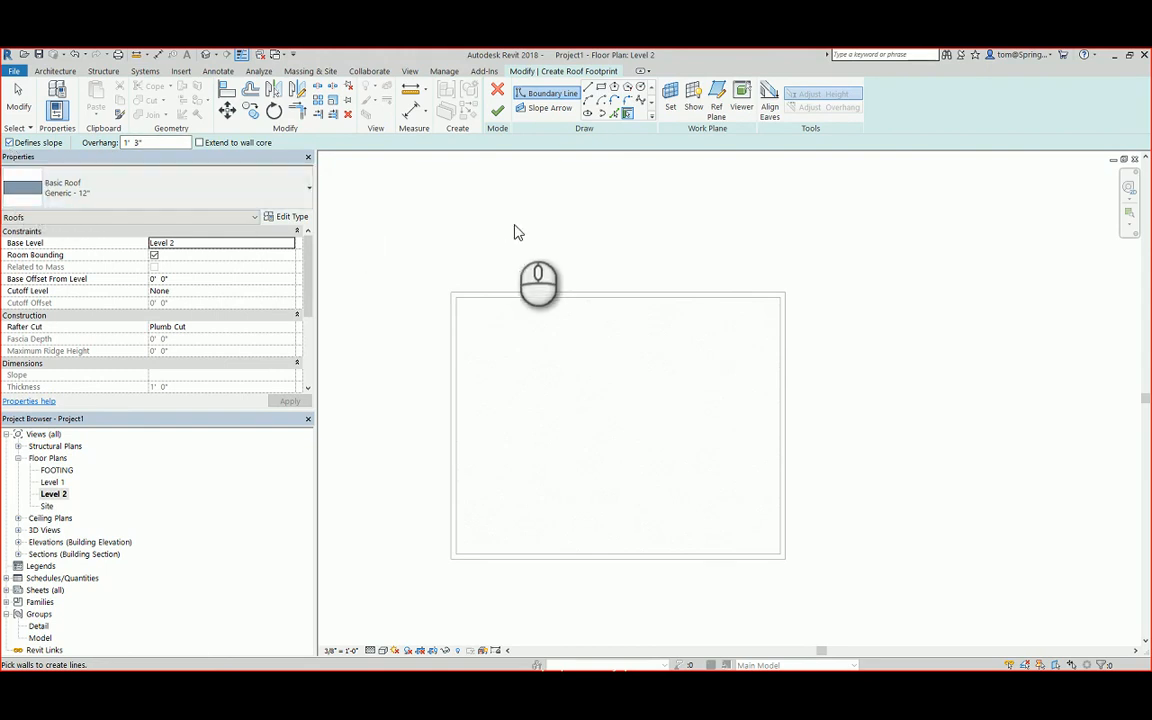
pyautogui.click(587, 295)
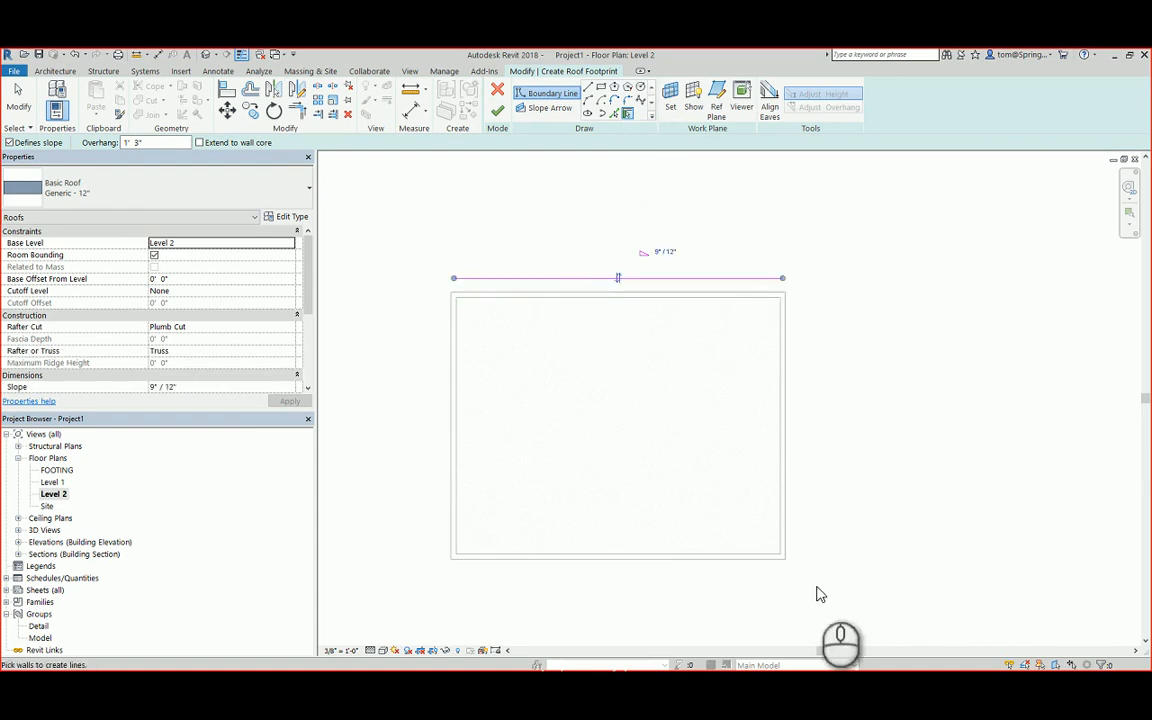
pyautogui.click(668, 568)
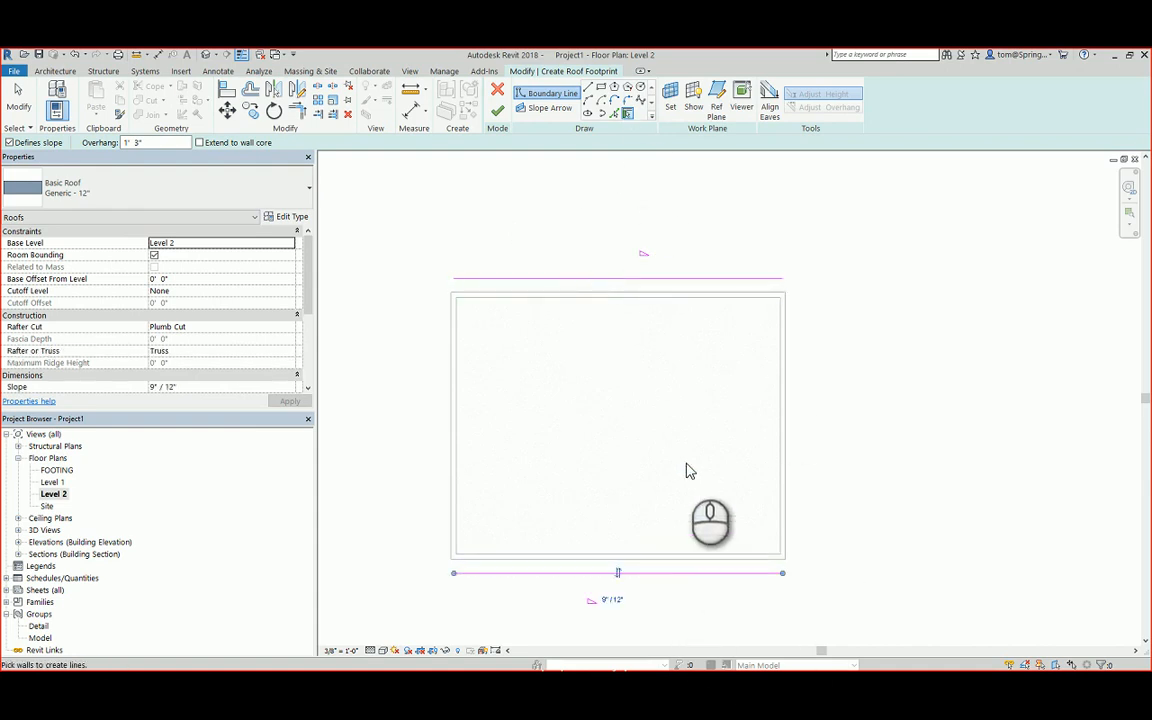
# - Close the roof footprint with non-sloping edges at a 1' 3" overhang along the two short walls
pyautogui.click(9, 143)
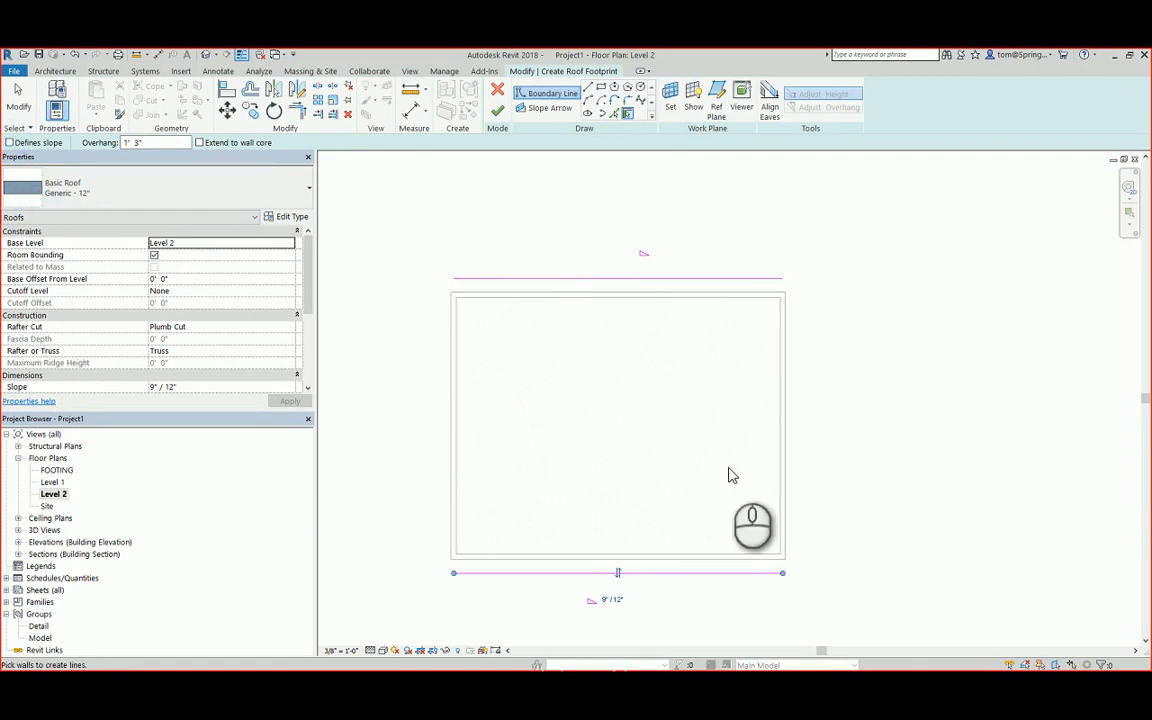
pyautogui.click(786, 455)
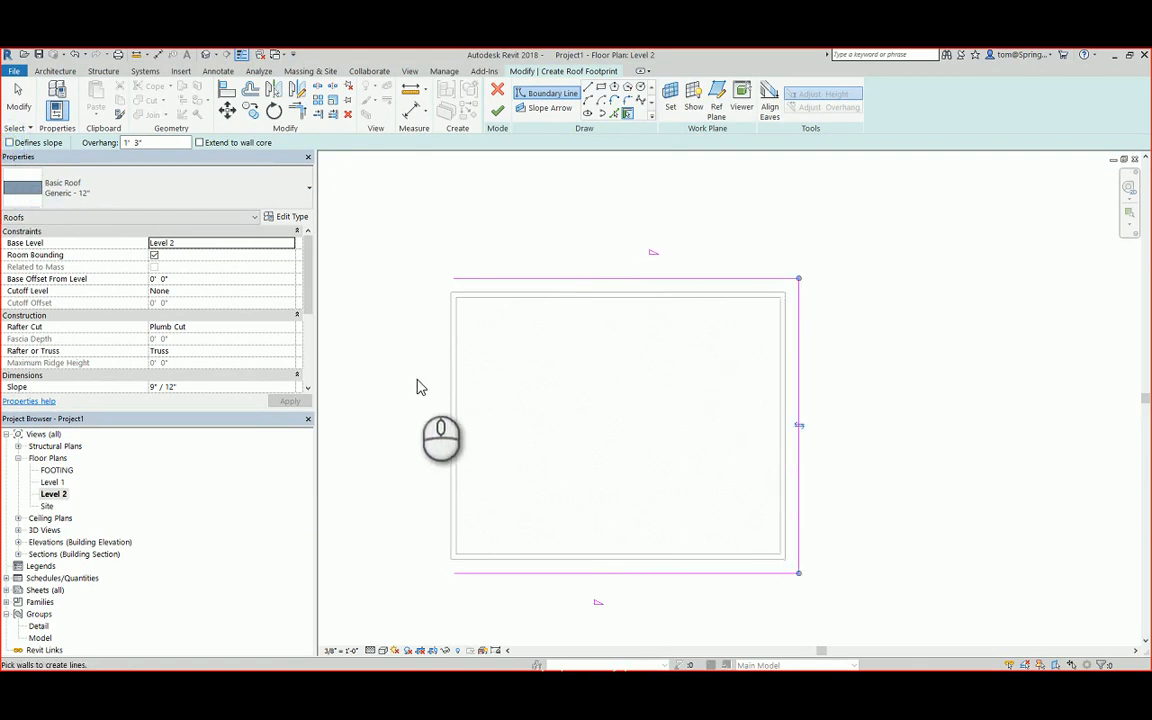
pyautogui.click(451, 396)
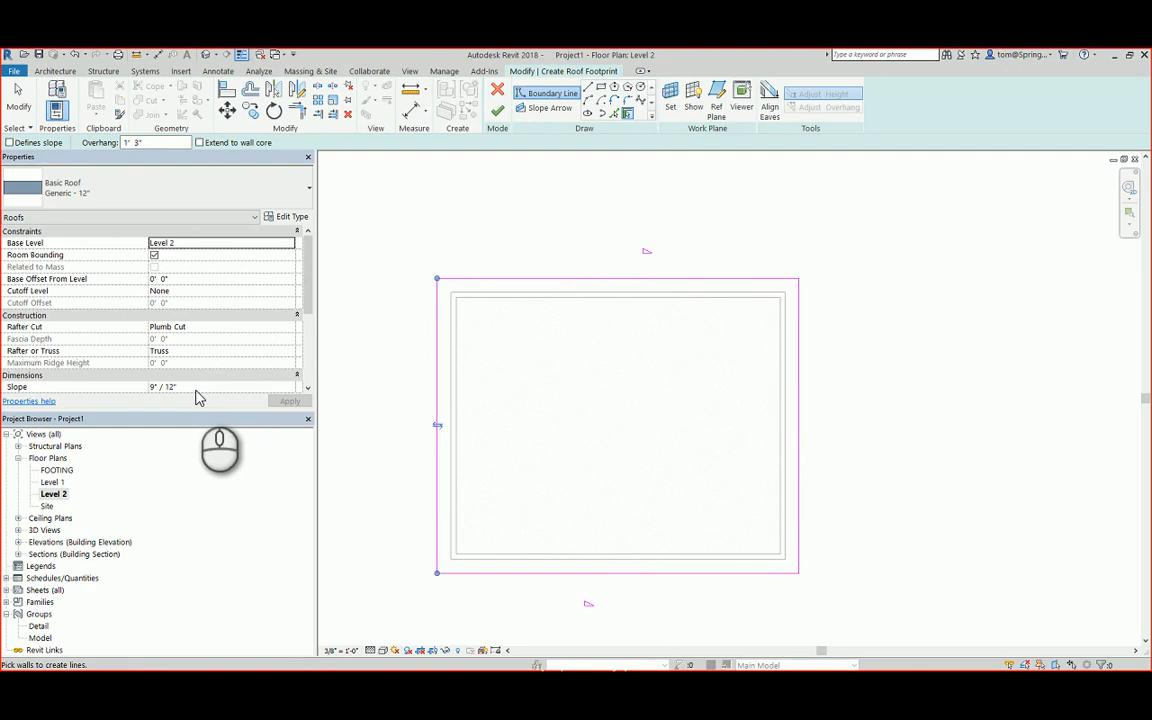
# - Finish the roof sketch with the highlighted walls attached to the roof, and show the garage in the default 3D view
pyautogui.click(497, 115)
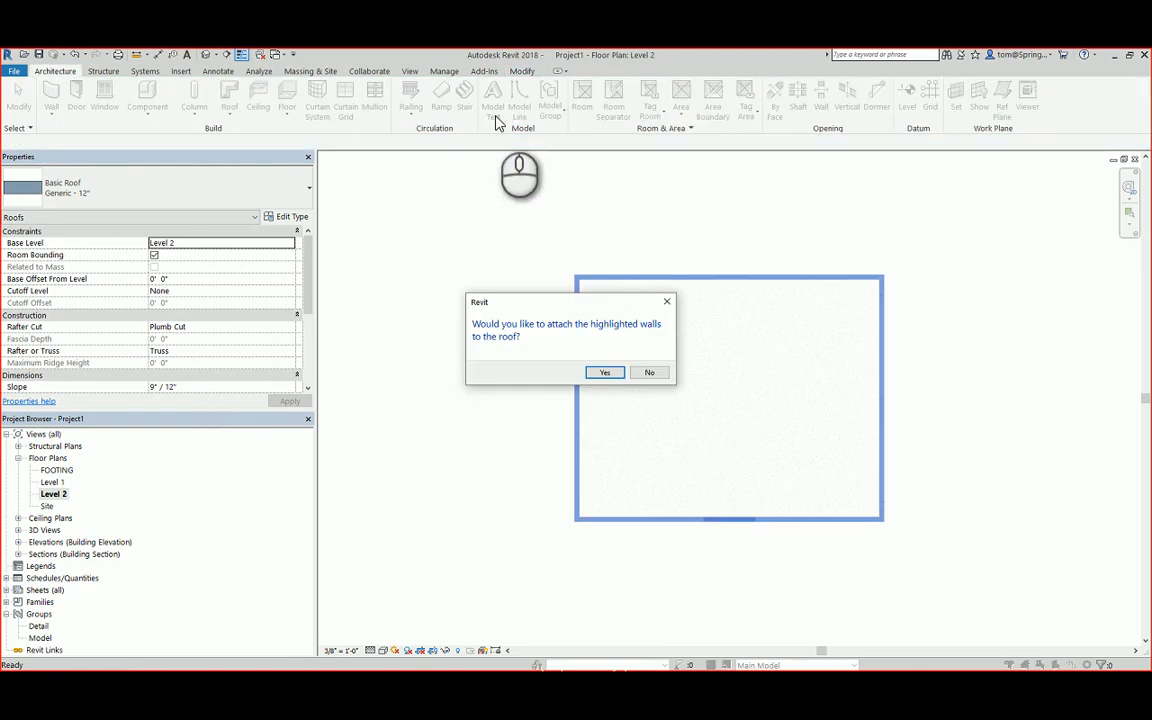
pyautogui.click(608, 373)
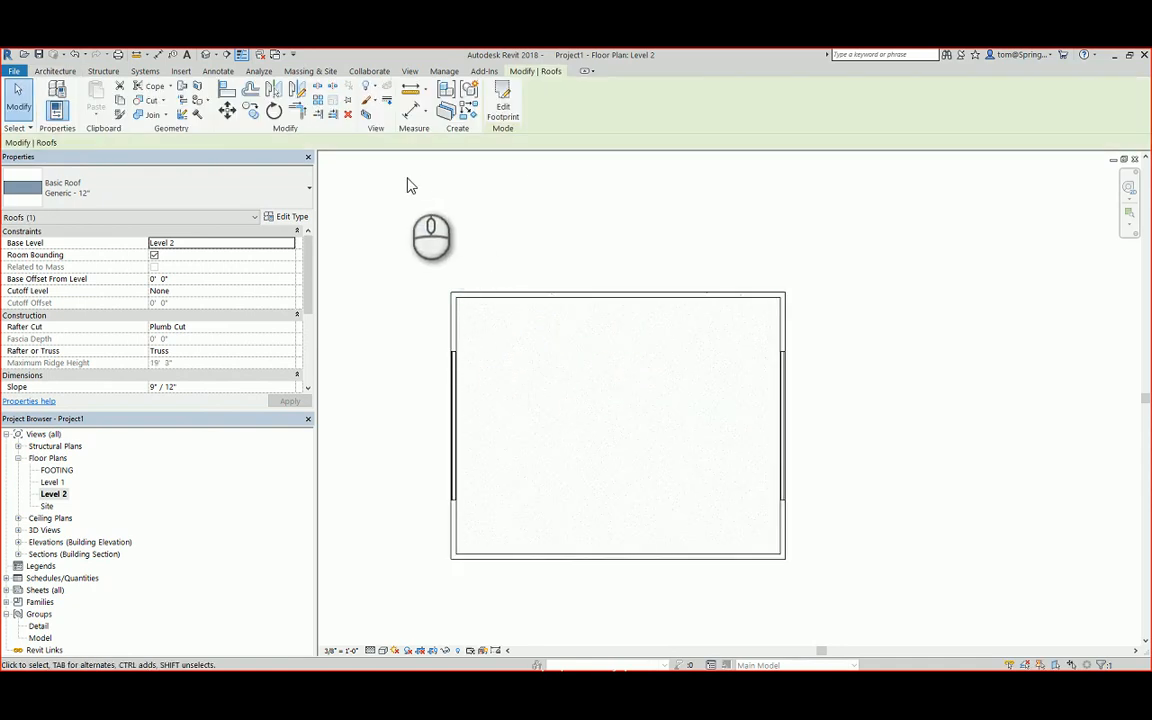
pyautogui.click(205, 54)
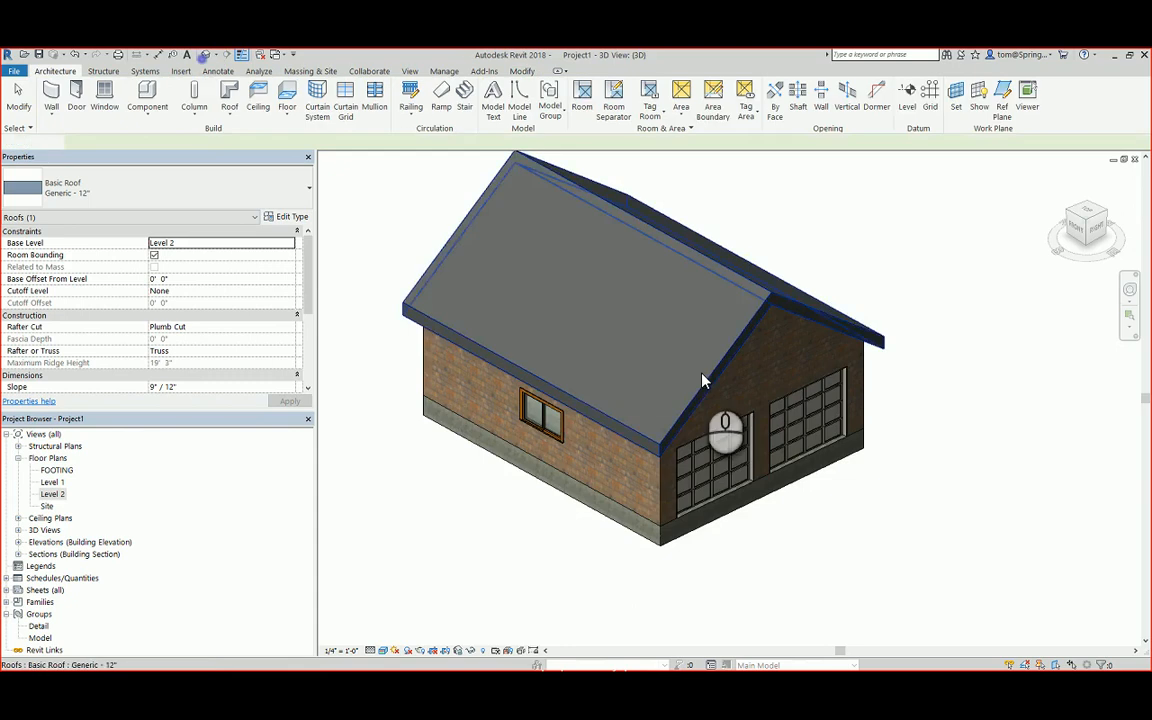
pyautogui.scroll(-2, 923, 545)
pyautogui.scroll(-2, 923, 545)
pyautogui.moveTo(923, 543); pyautogui.dragTo(995, 532, button='middle')
pyautogui.scroll(2, 803, 423)
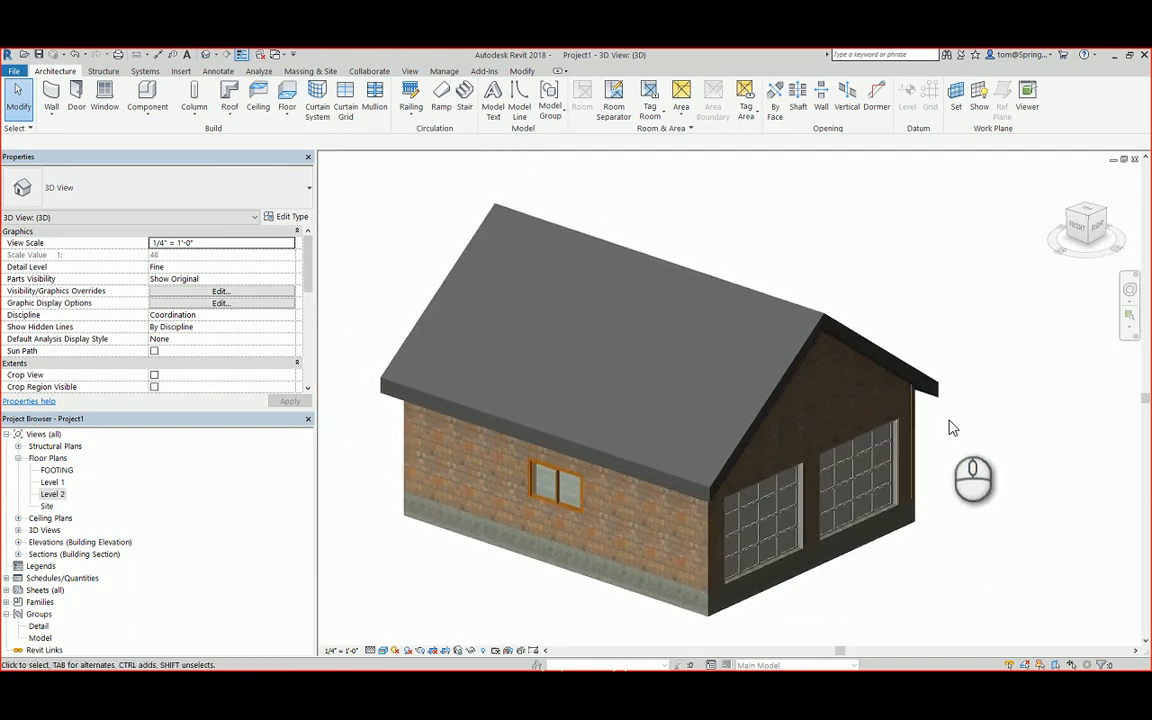
# - Change the garage roof's type to Wood Rafter 8" - Asphalt Shingle - Insulated
pyautogui.click(870, 347)
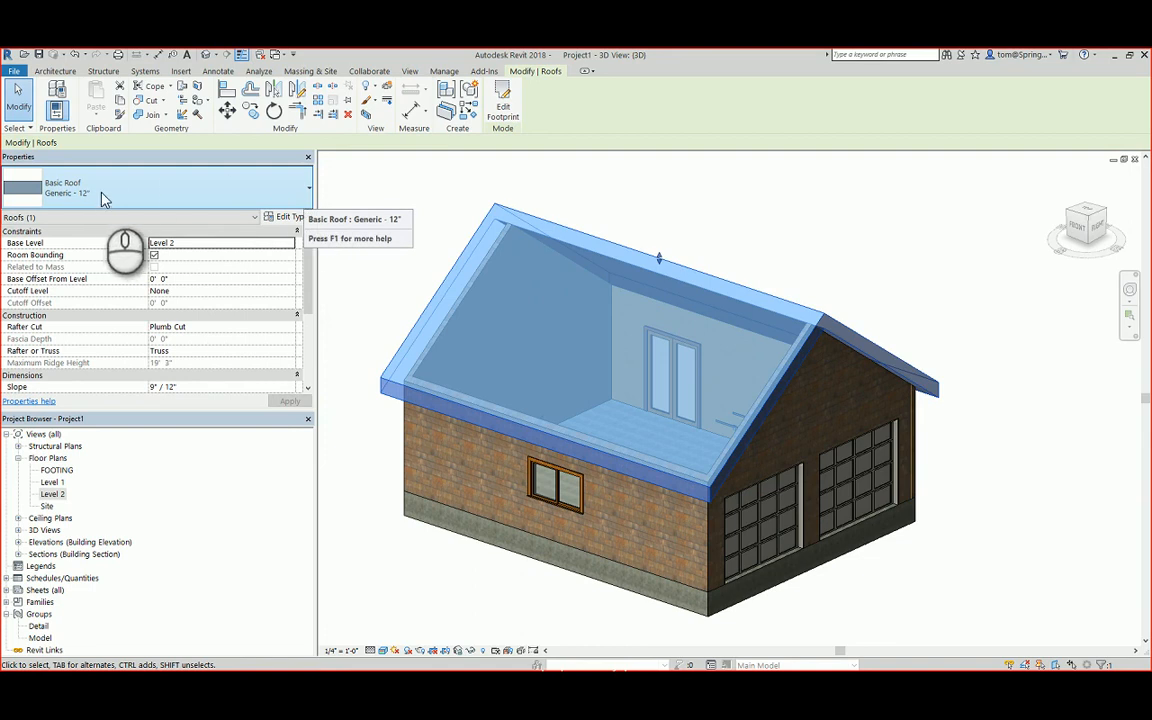
pyautogui.click(308, 188)
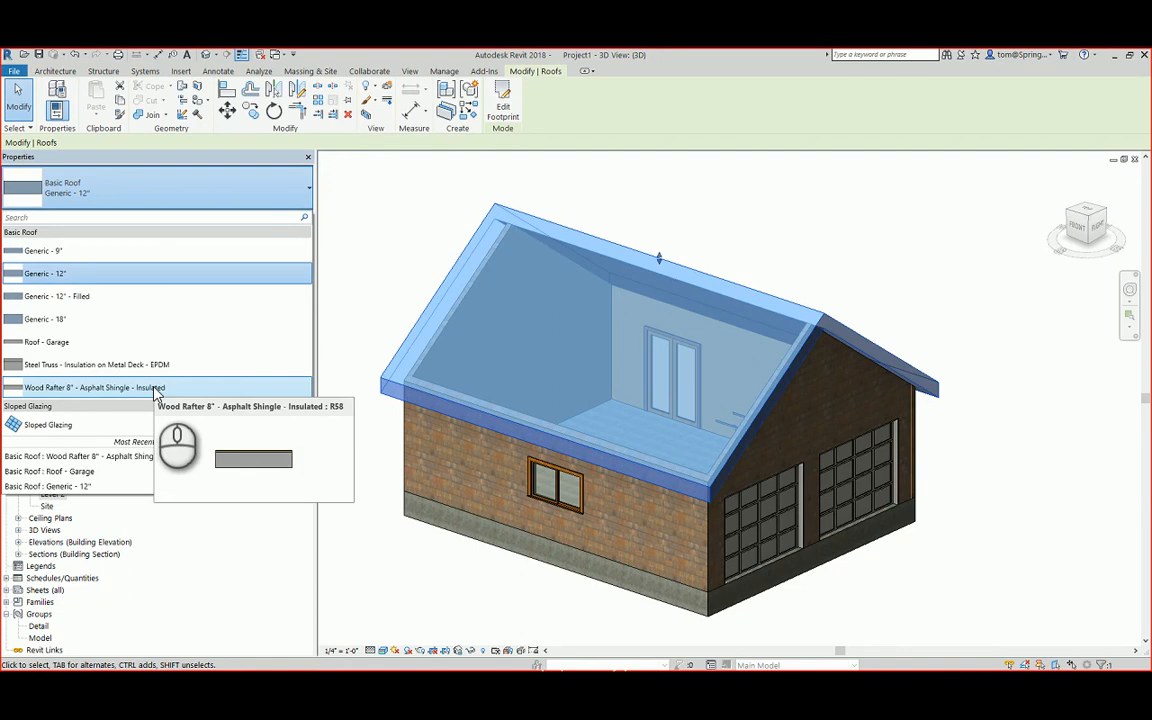
pyautogui.click(154, 389)
pyautogui.click(380, 175)
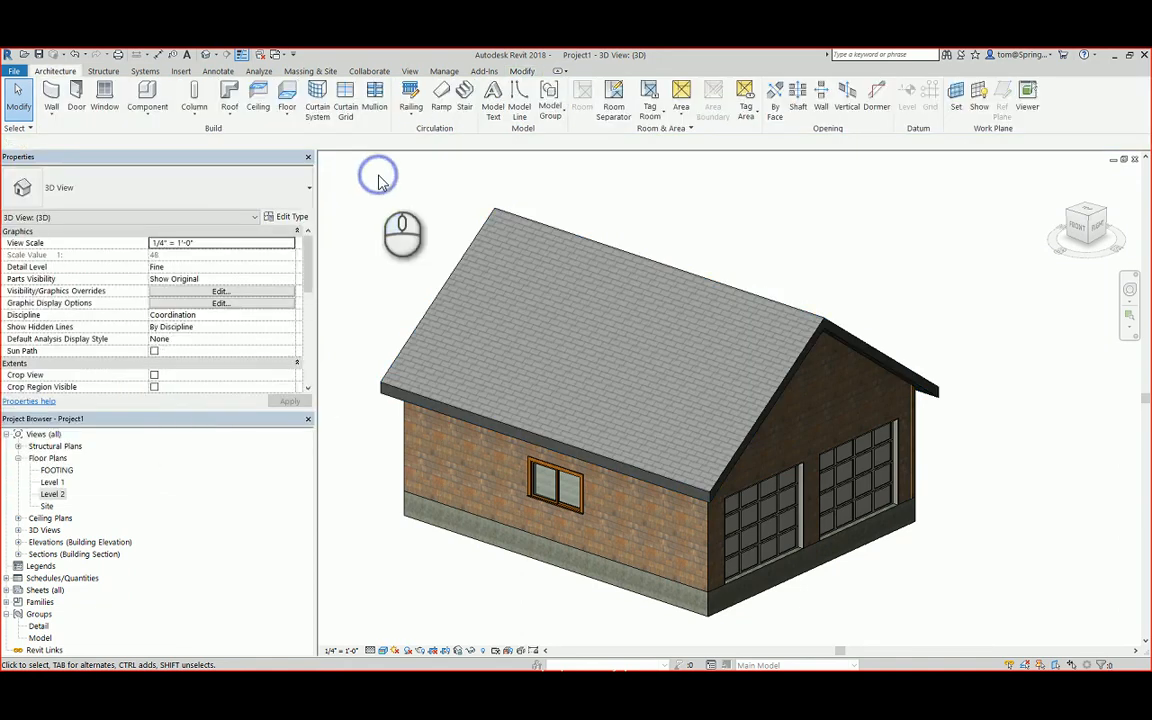
pyautogui.scroll(-1, 1013, 456)
pyautogui.moveTo(1013, 456); pyautogui.dragTo(918, 424, button='middle')
pyautogui.scroll(2, 952, 397)
pyautogui.scroll(-1, 950, 400)
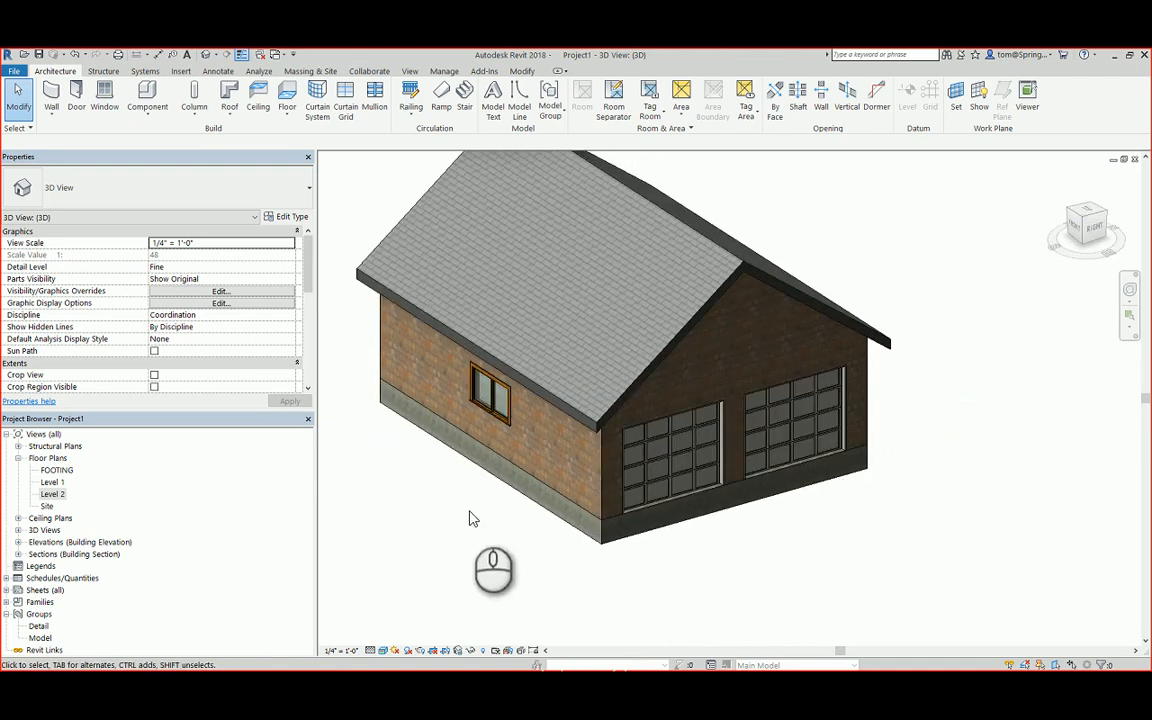
# - Create a Wood Joist 10" - Wood Finish architectural floor on Level 2 with a rectangular boundary along the garage walls' inner faces
pyautogui.doubleClick(53, 494)
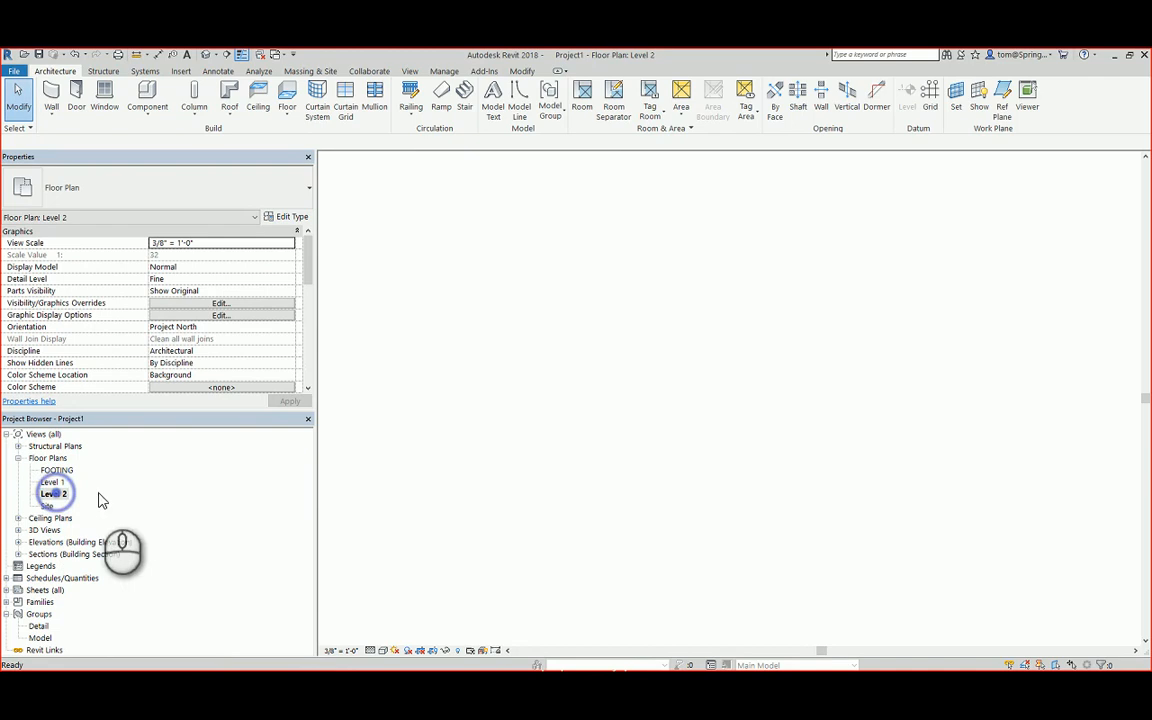
pyautogui.moveTo(609, 508); pyautogui.dragTo(617, 471, button='middle')
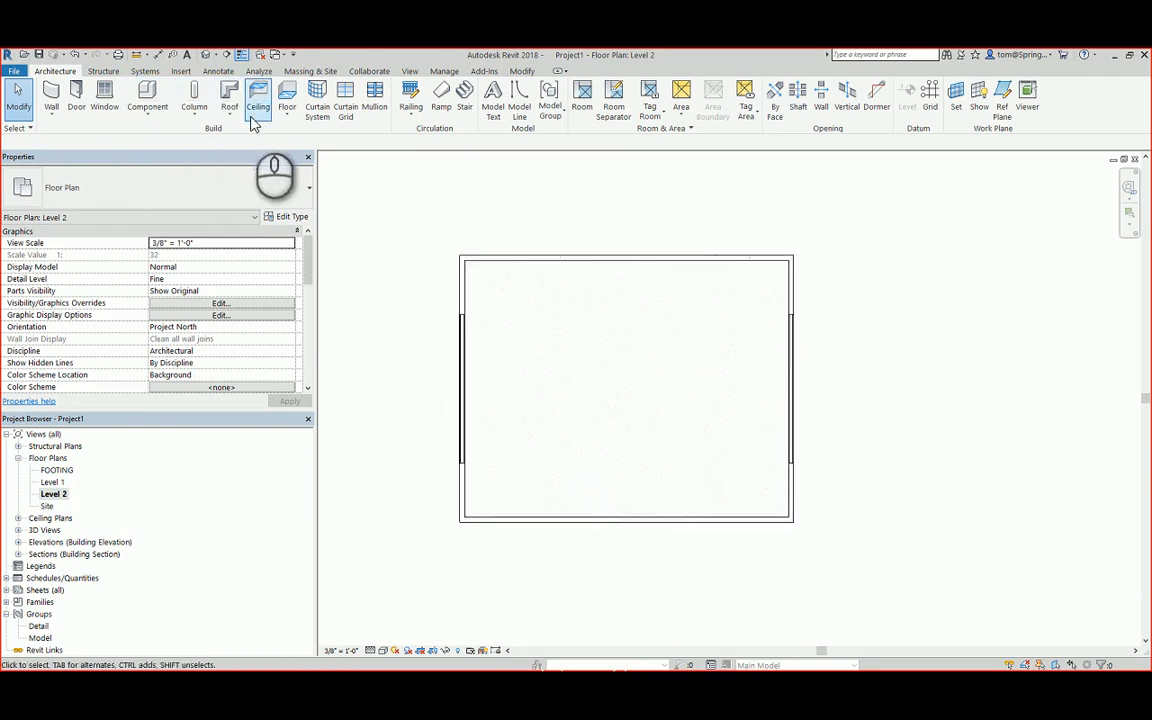
pyautogui.click(286, 118)
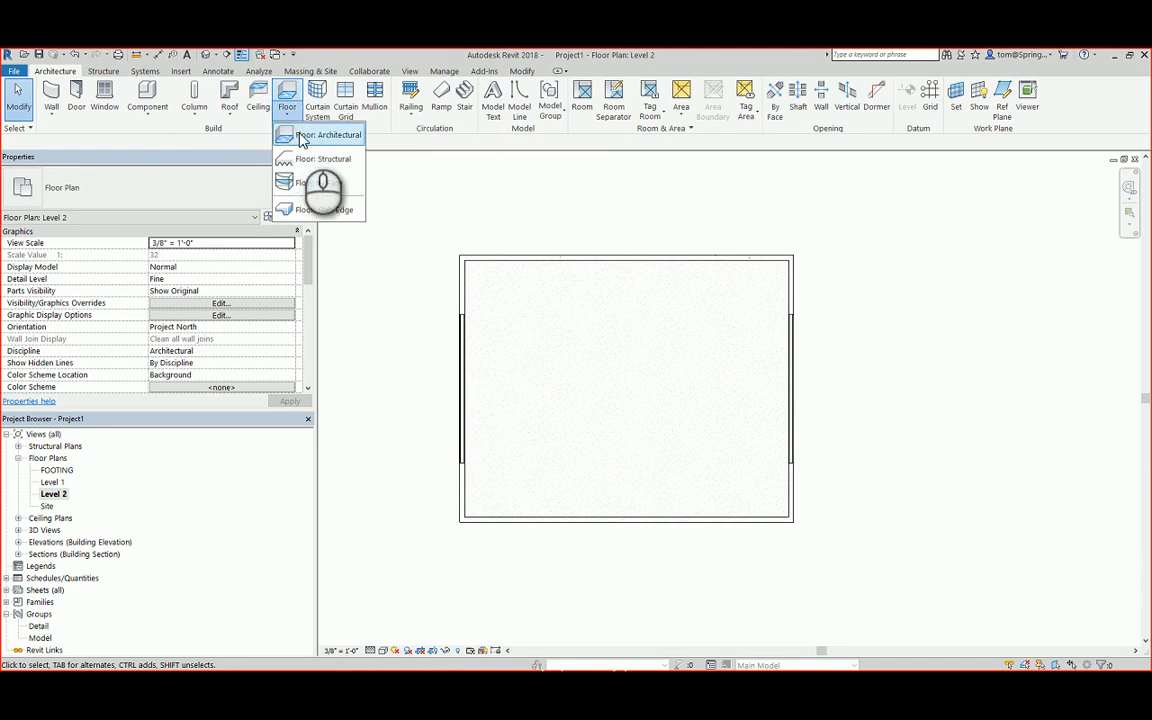
pyautogui.click(305, 134)
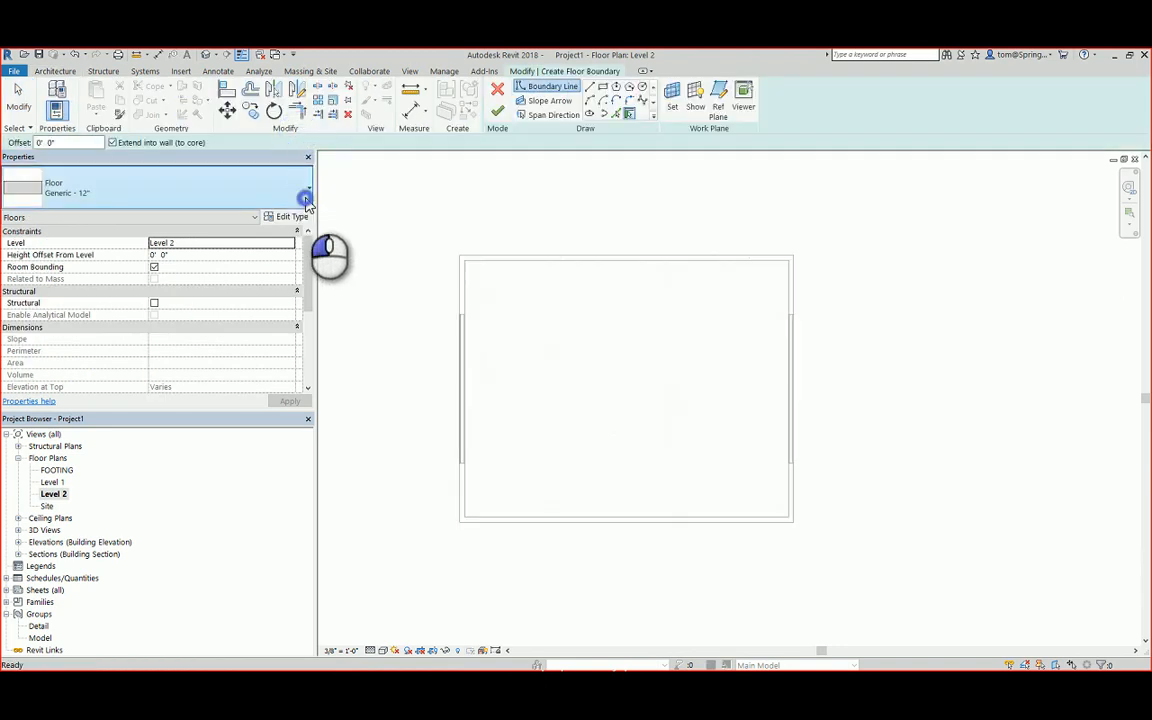
pyautogui.click(306, 190)
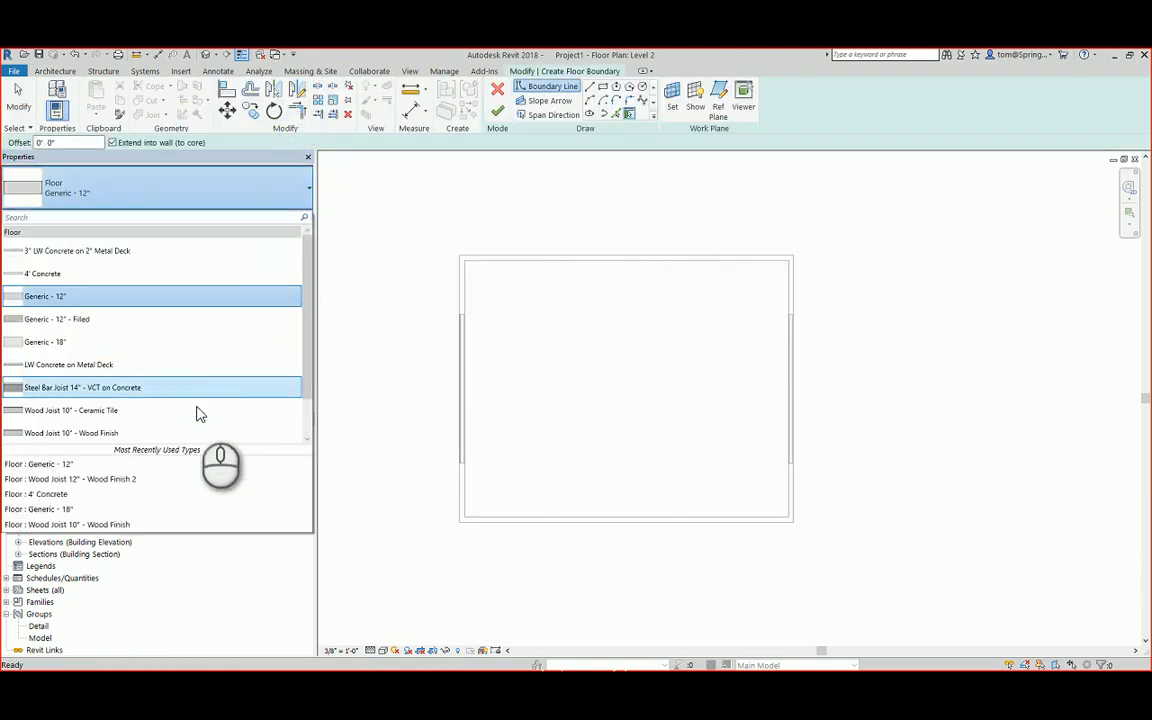
pyautogui.click(181, 437)
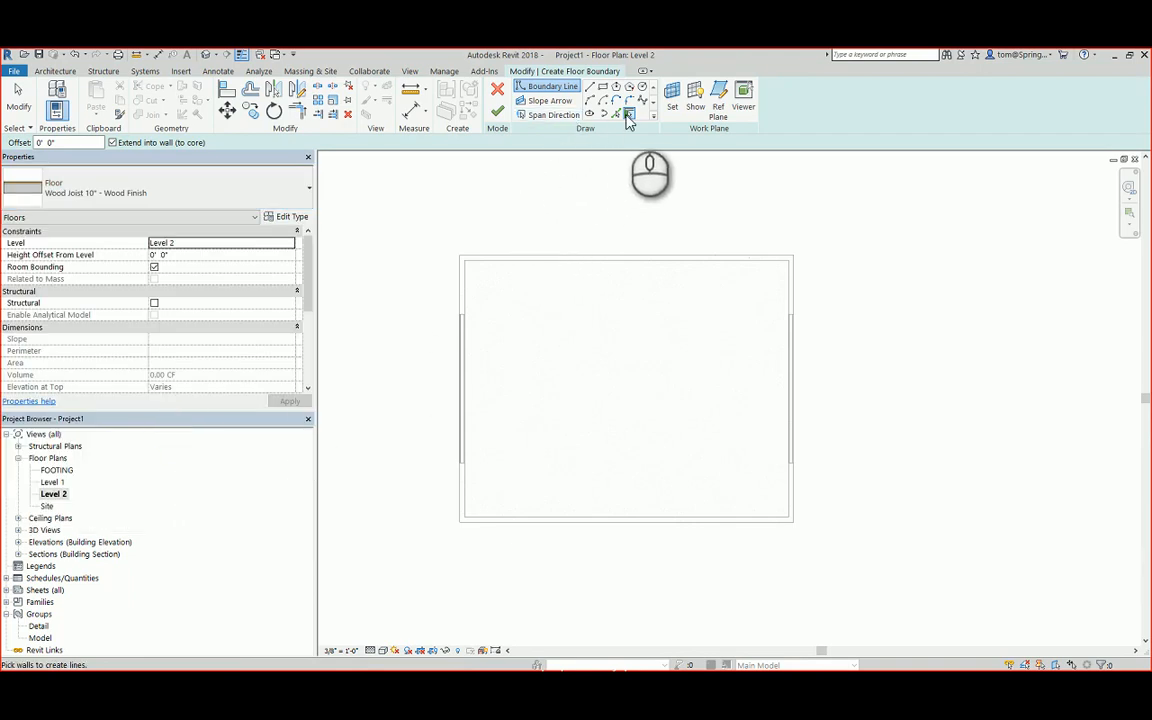
pyautogui.click(603, 87)
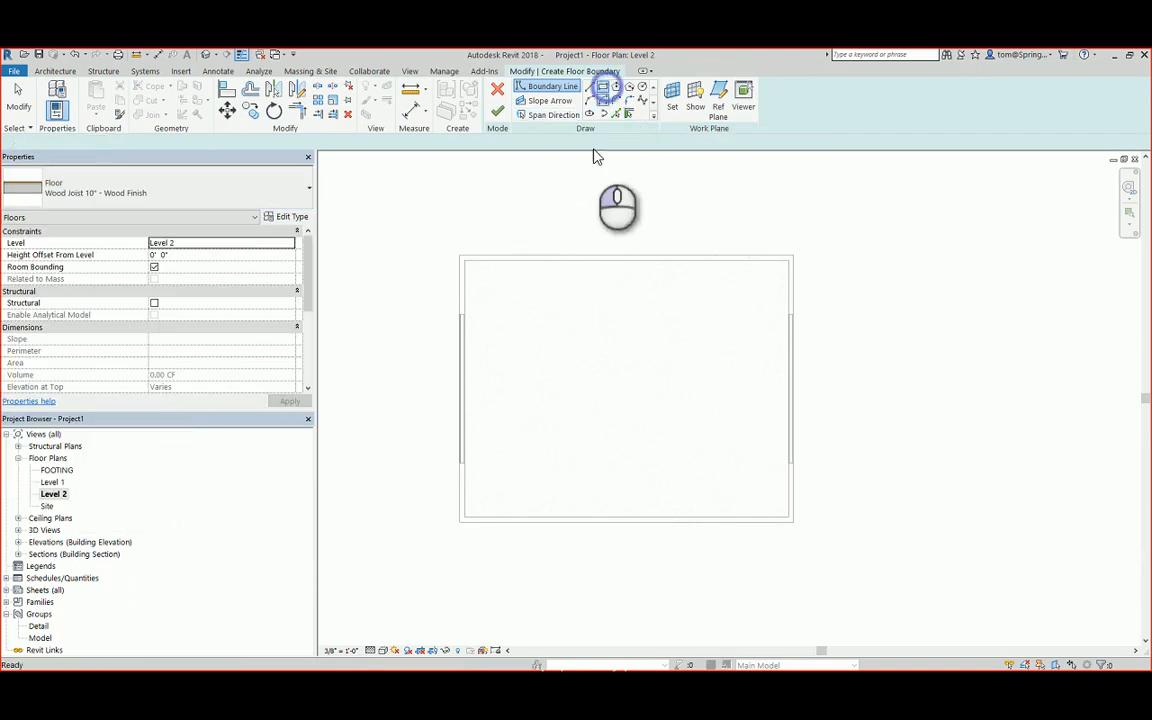
pyautogui.click(465, 260)
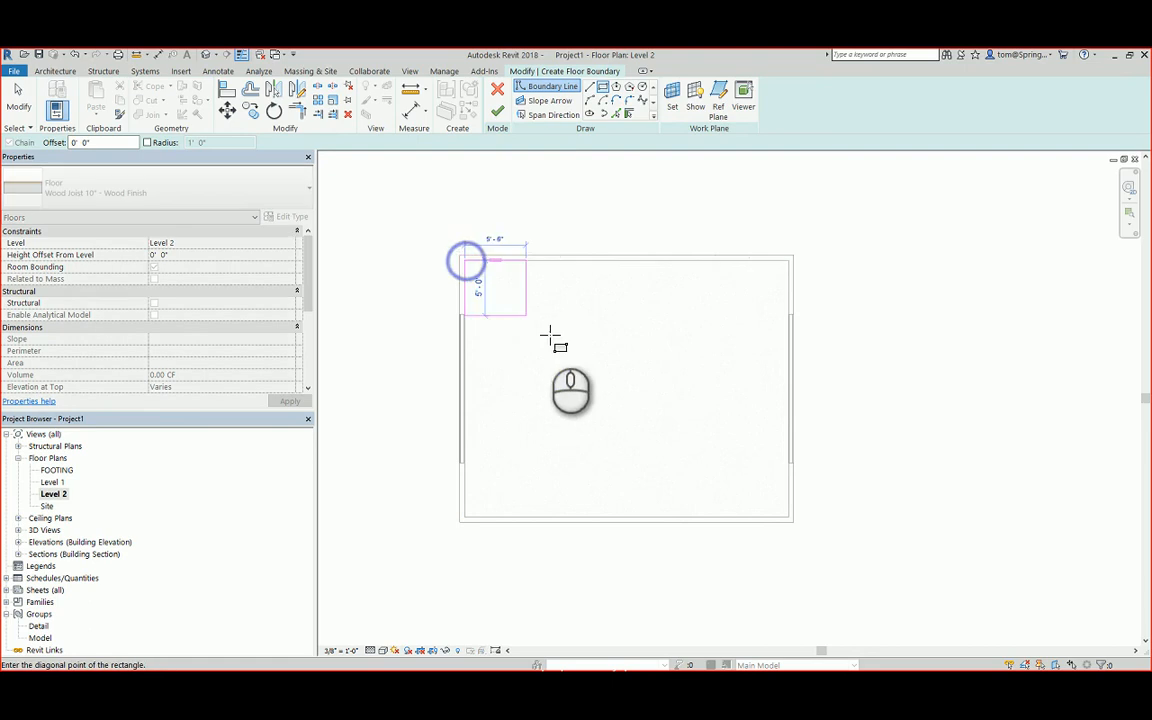
pyautogui.click(791, 518)
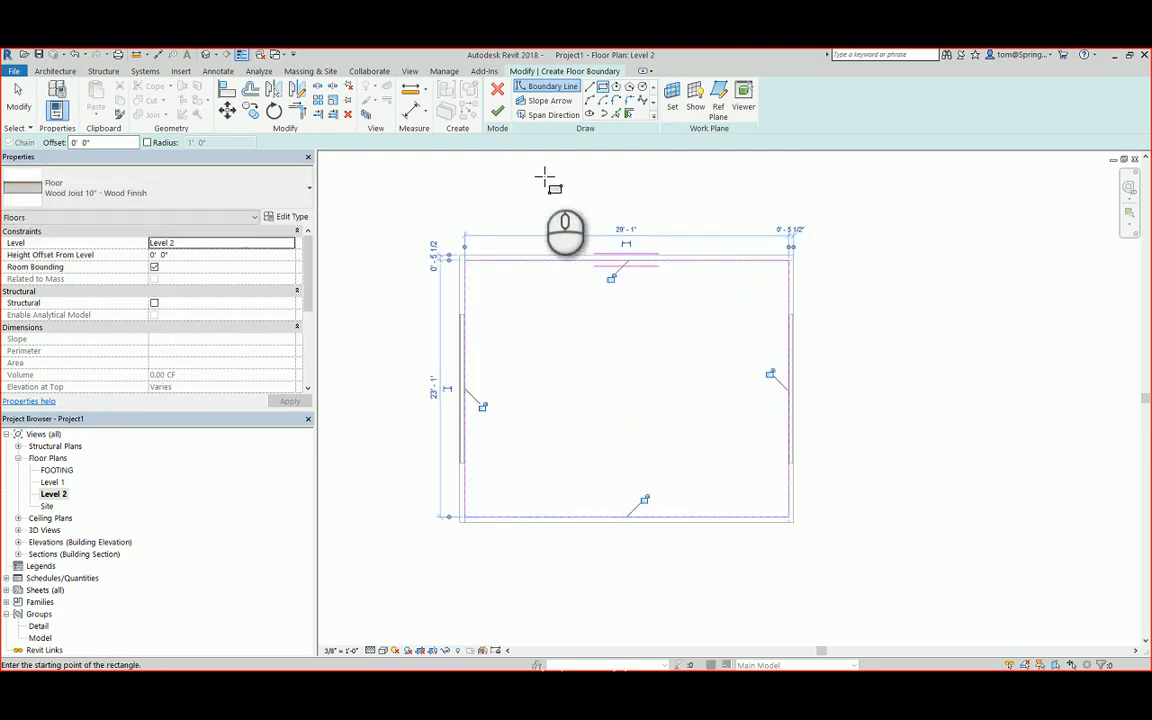
pyautogui.click(498, 113)
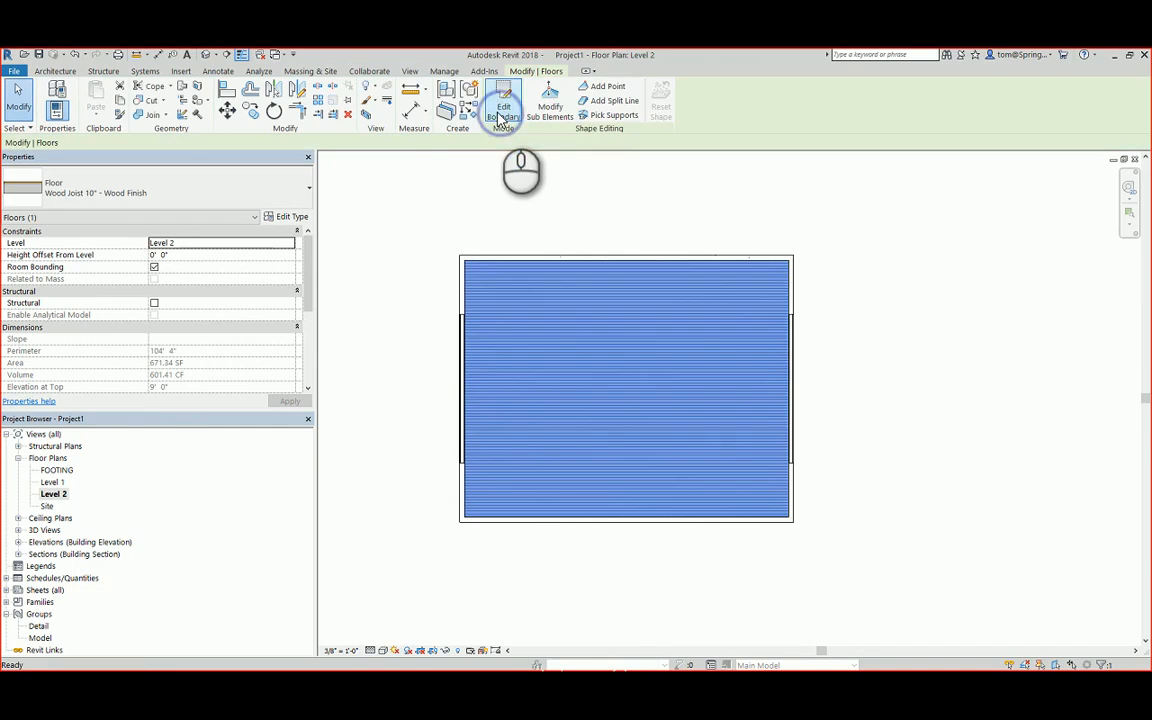
pyautogui.click(388, 258)
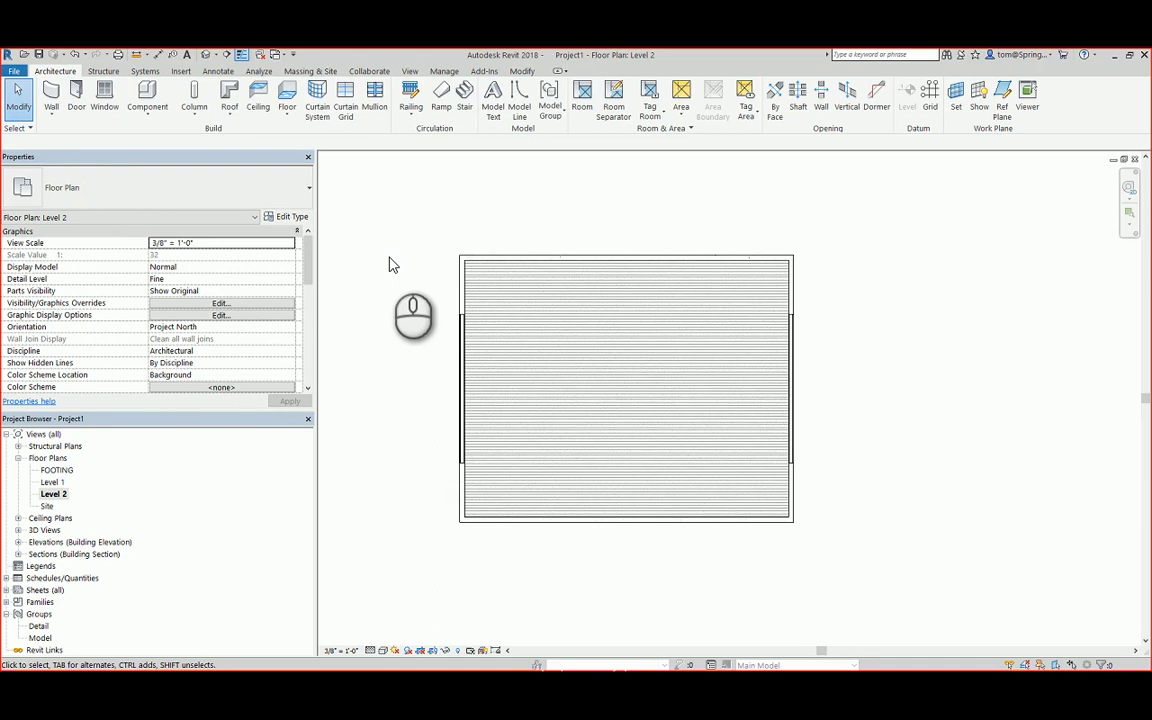
# - Draw a Garage Interior - 5" Partition (2-hr) wall across Level 2 between the two short walls, about 7' from the upper wall's outer face
pyautogui.click(56, 114)
pyautogui.click(85, 134)
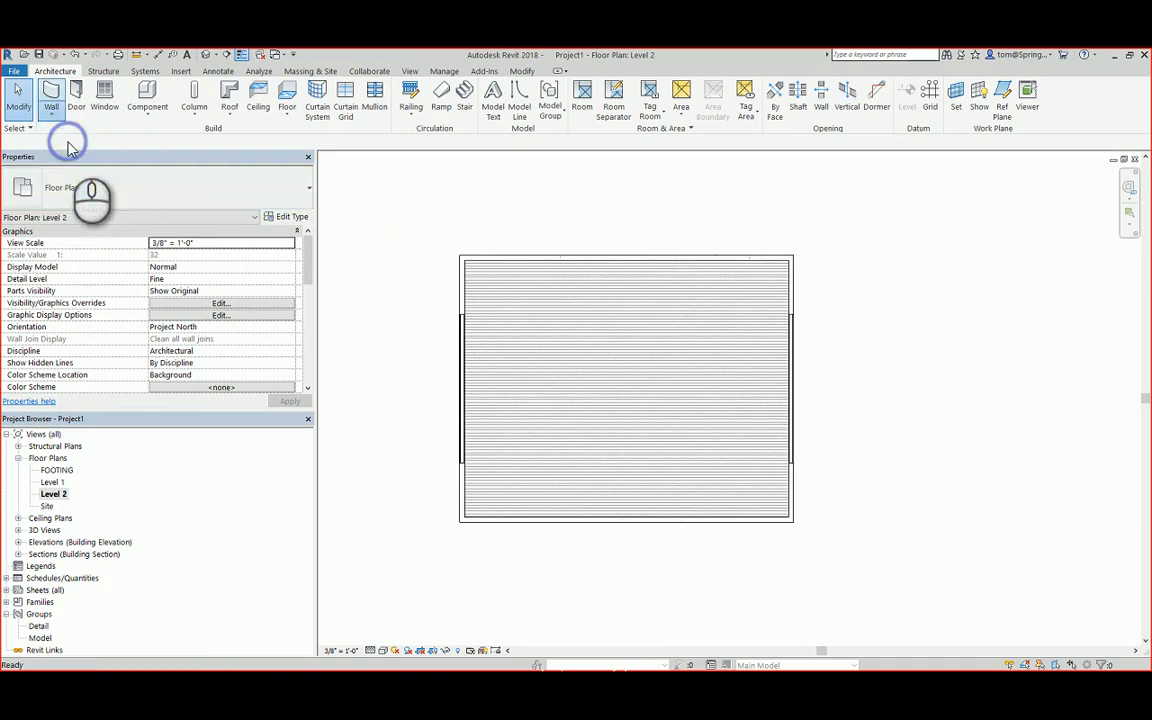
pyautogui.click(306, 190)
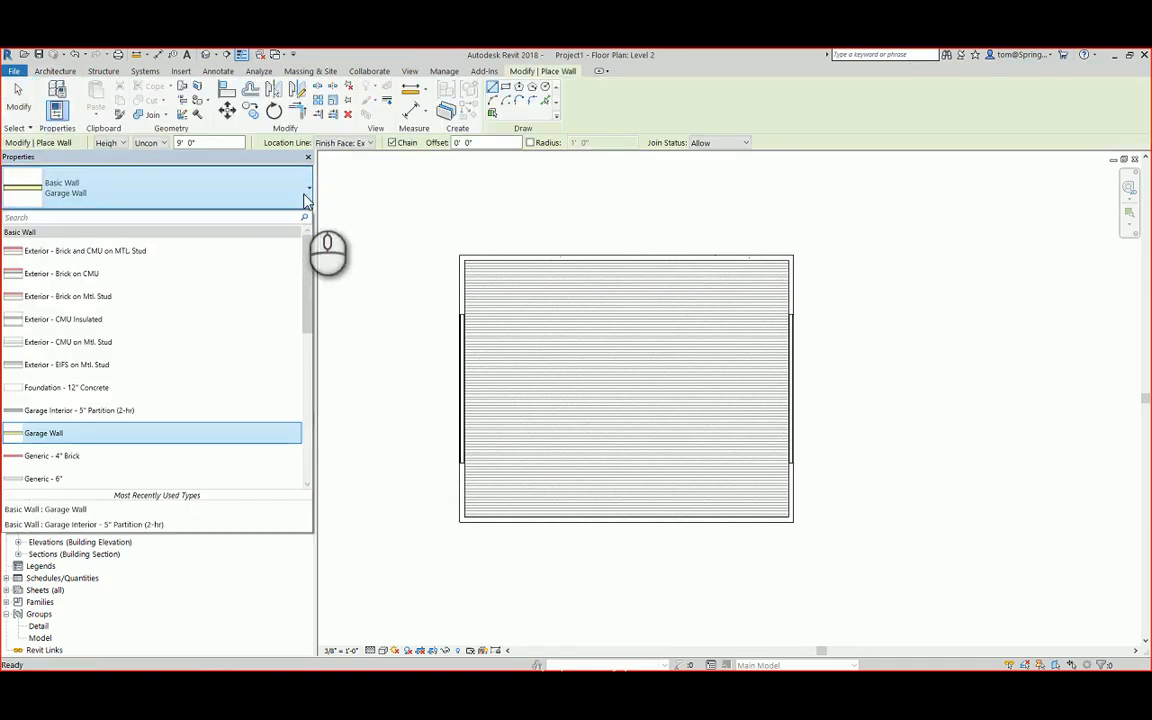
pyautogui.moveTo(313, 327); pyautogui.dragTo(324, 439)
pyautogui.scroll(-3, 323, 439)
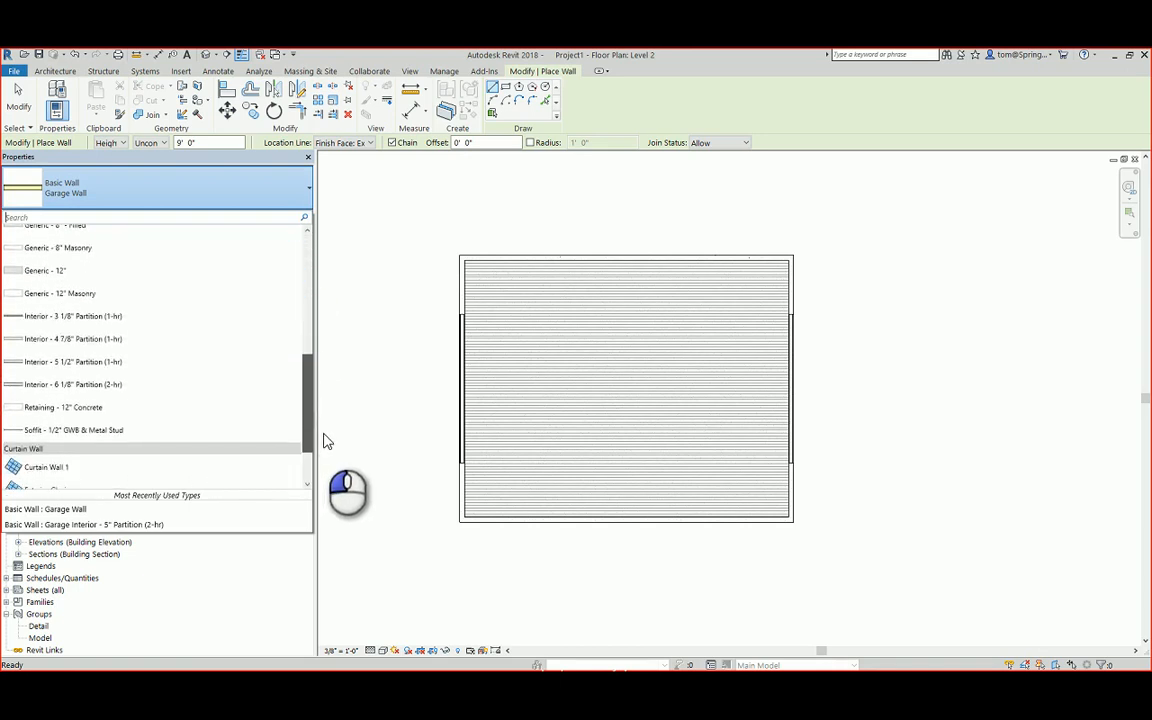
pyautogui.scroll(3, 331, 447)
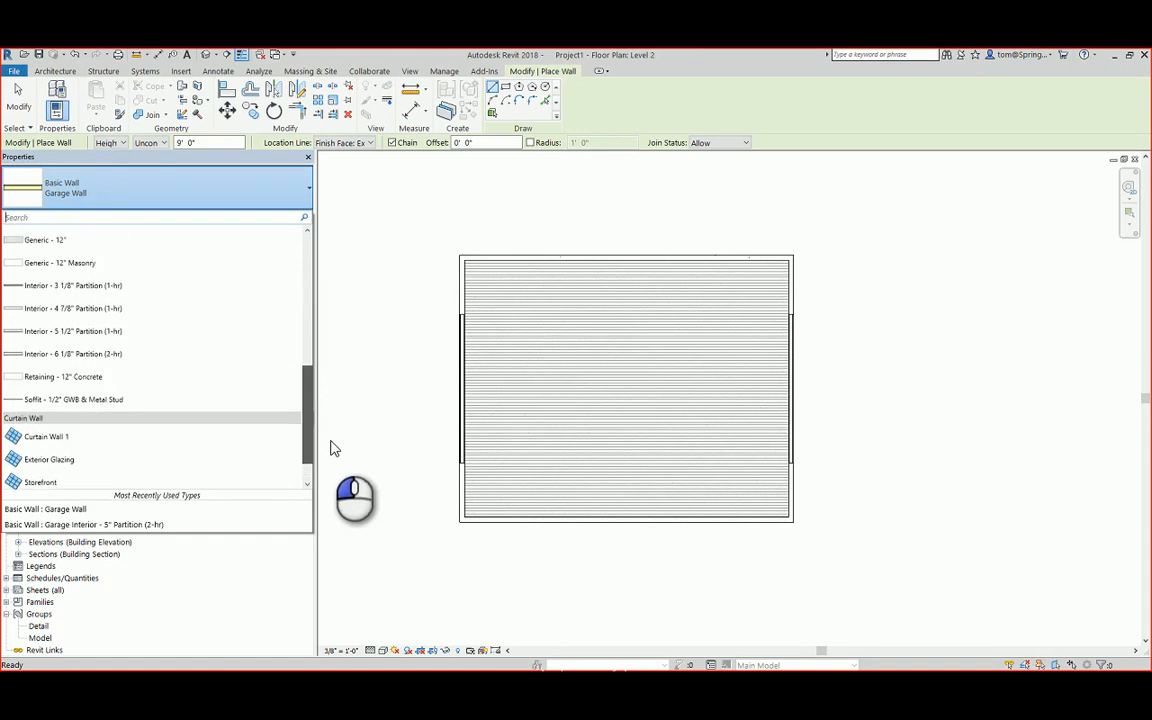
pyautogui.scroll(7, 330, 420)
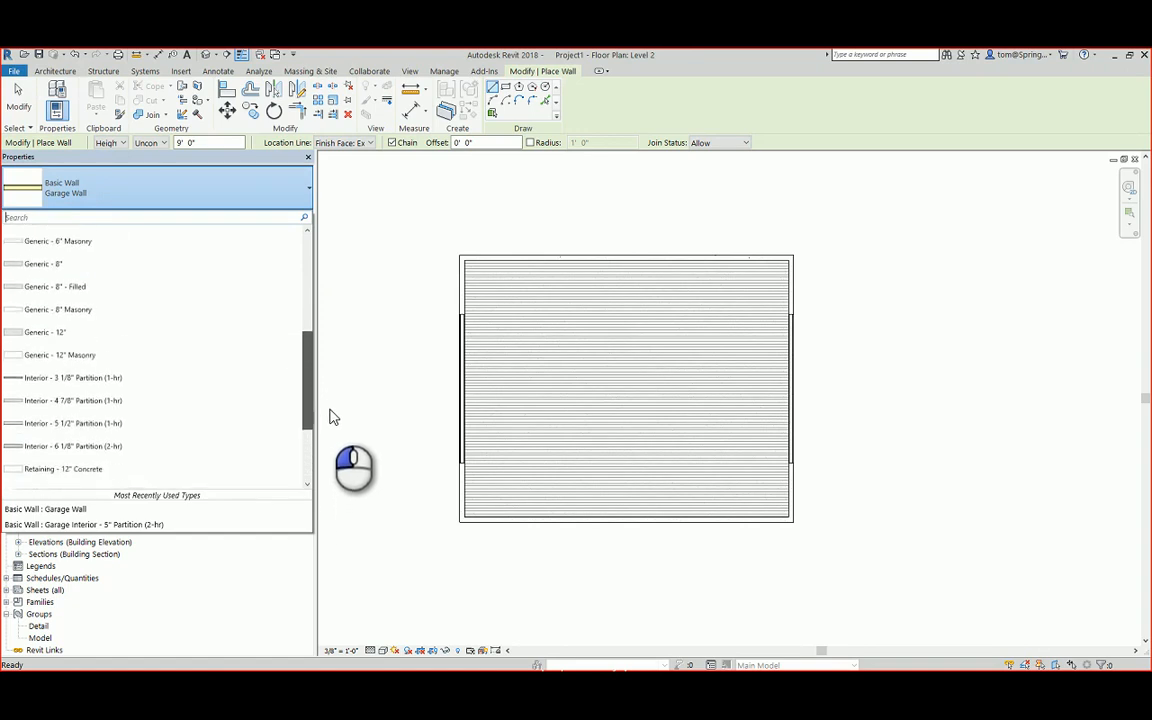
pyautogui.scroll(3, 330, 380)
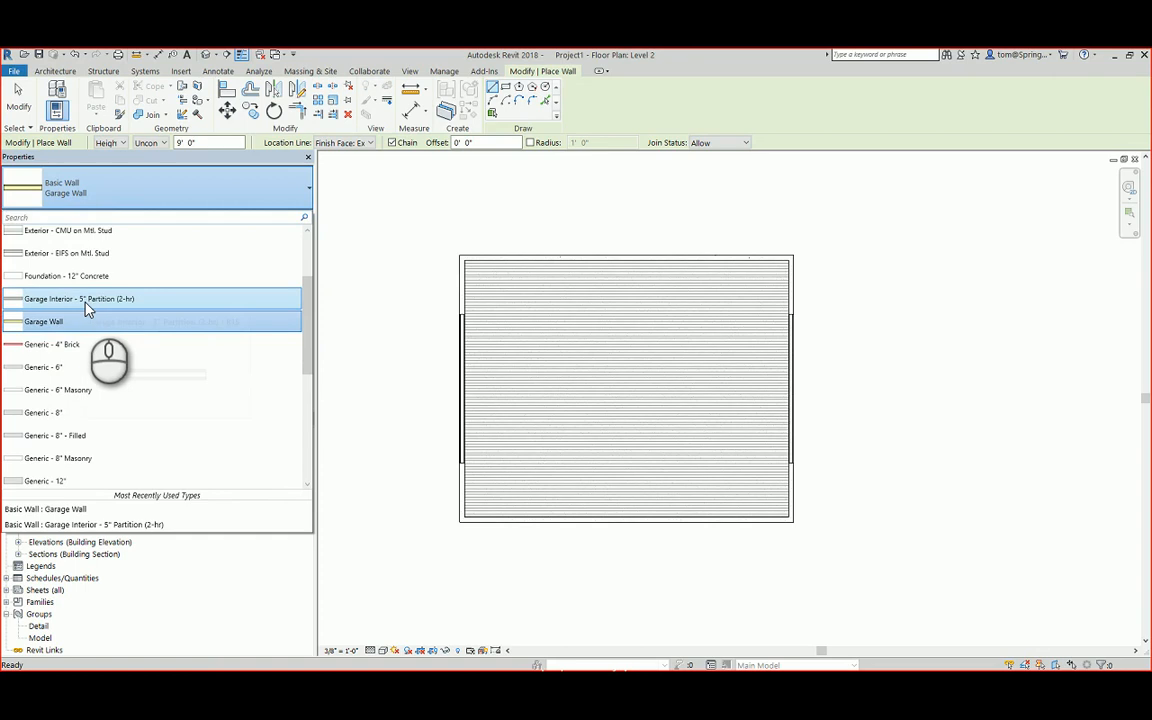
pyautogui.click(86, 300)
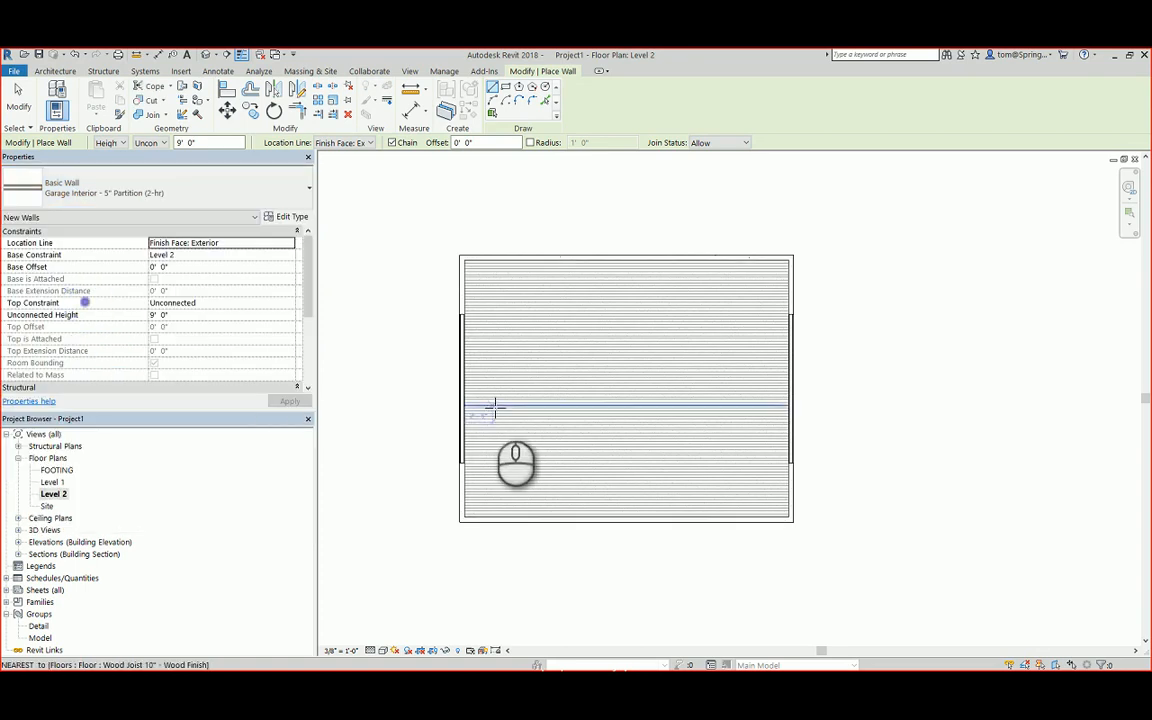
pyautogui.click(466, 334)
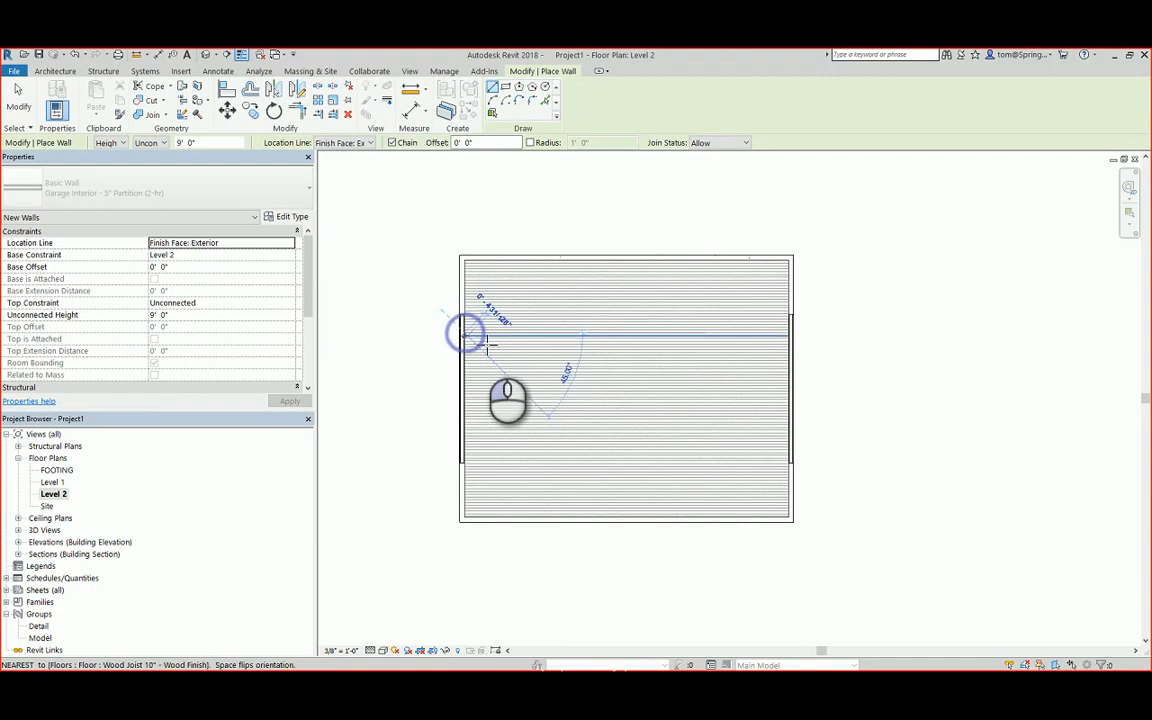
pyautogui.click(791, 334)
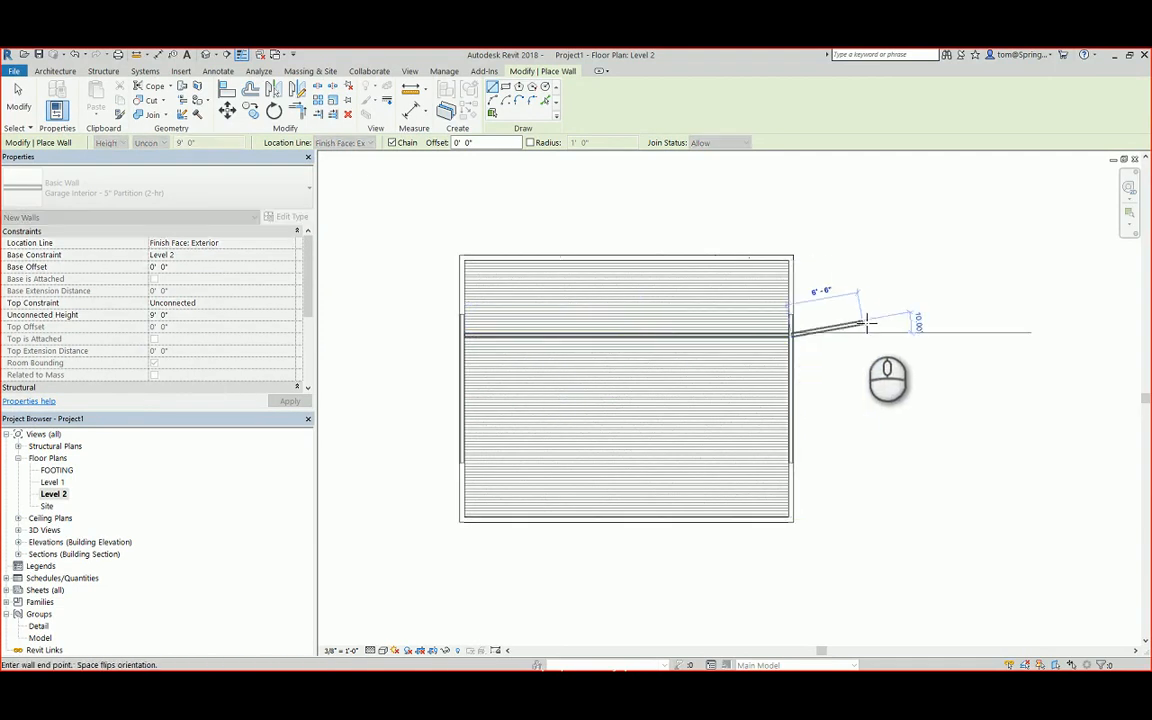
pyautogui.press('Escape')
pyautogui.press('Escape')
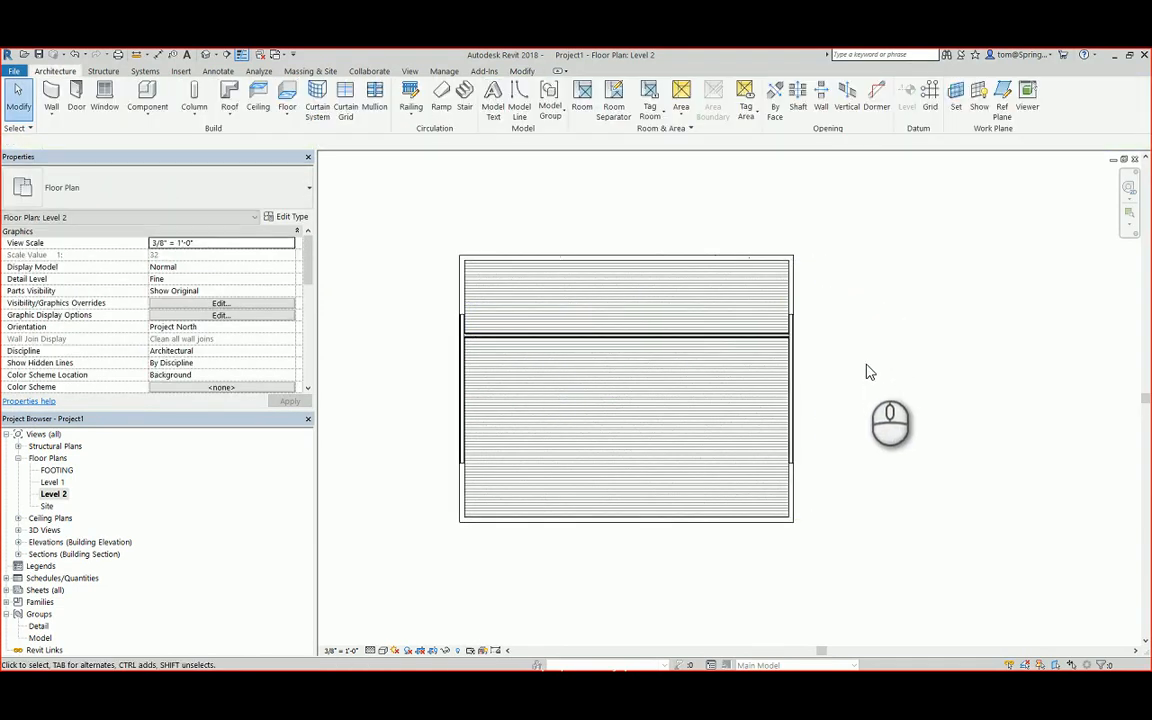
# - Measure the partition wall from the upper garage wall's outer face to the partition's lower face, and set that distance to 6'
pyautogui.click(746, 334)
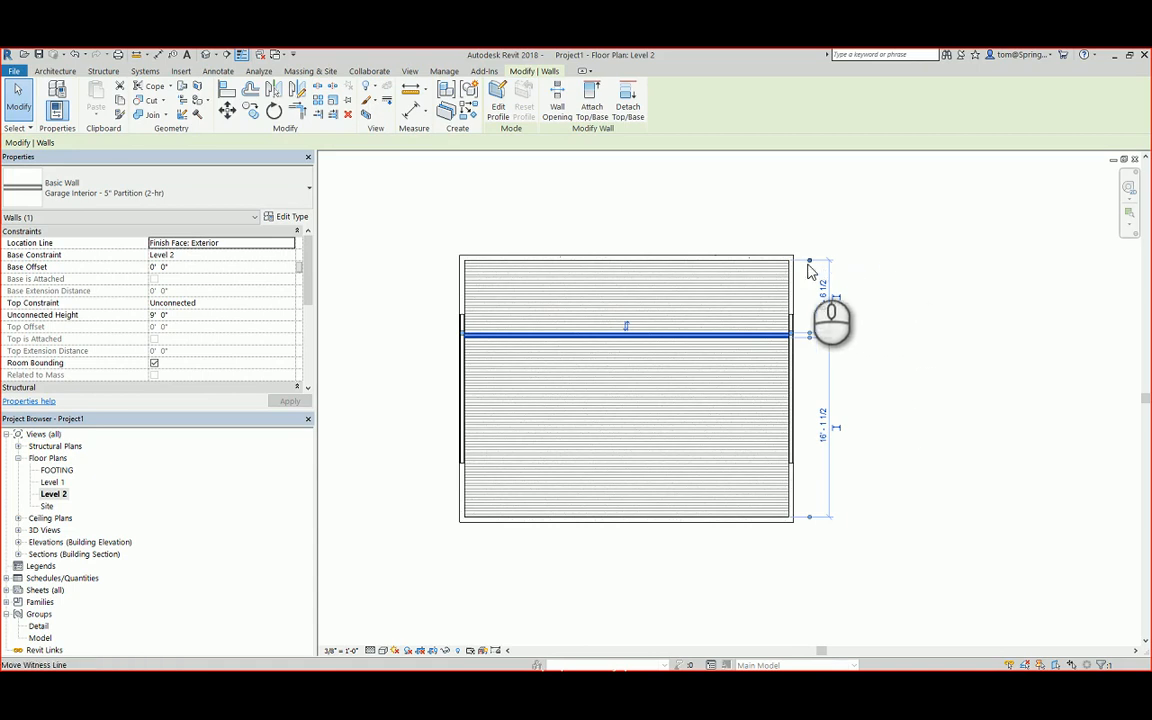
pyautogui.moveTo(810, 262); pyautogui.dragTo(810, 258)
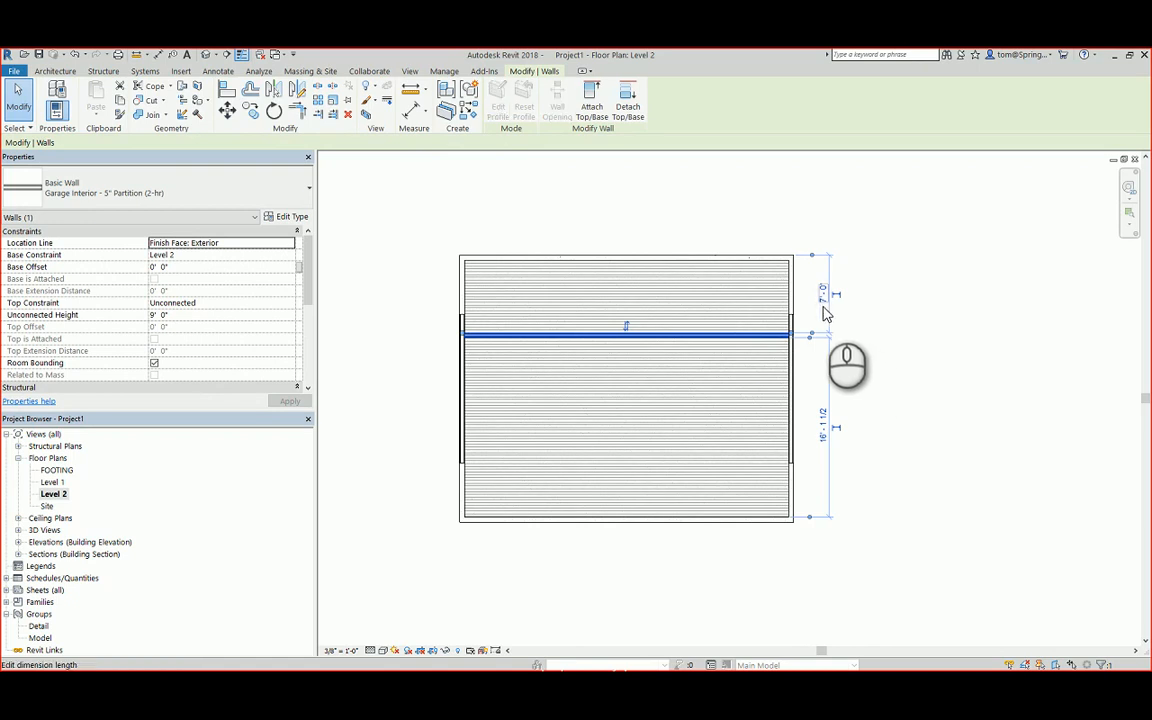
pyautogui.scroll(3, 822, 316)
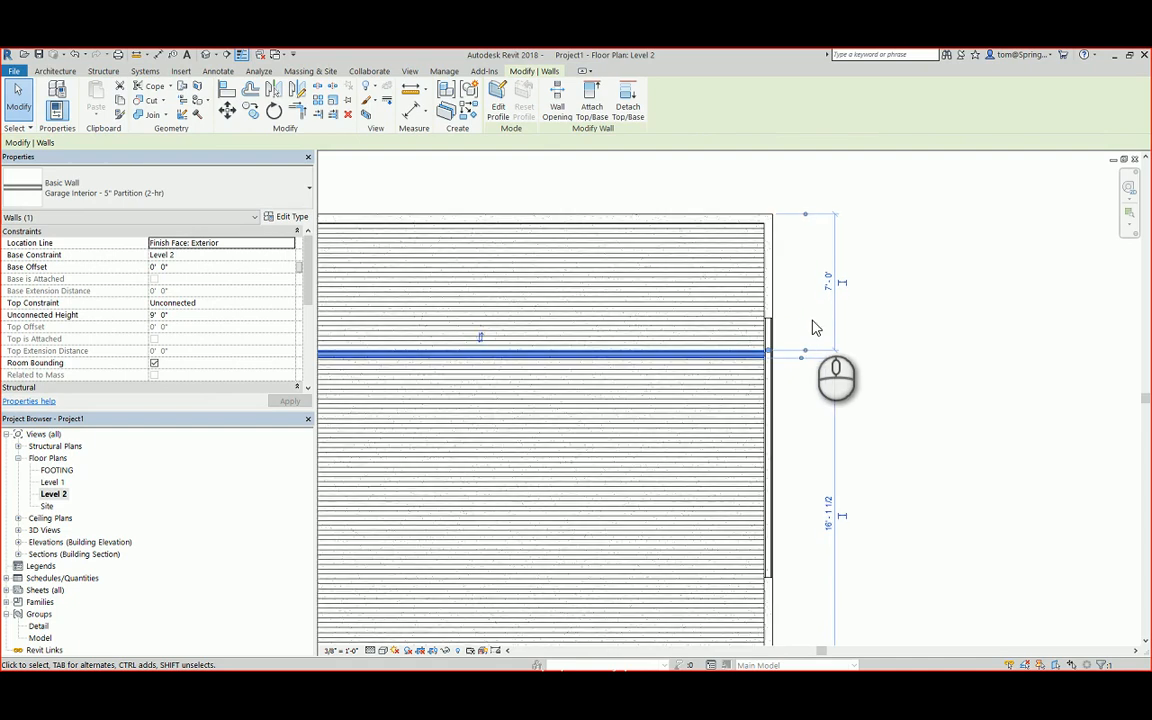
pyautogui.click(805, 352)
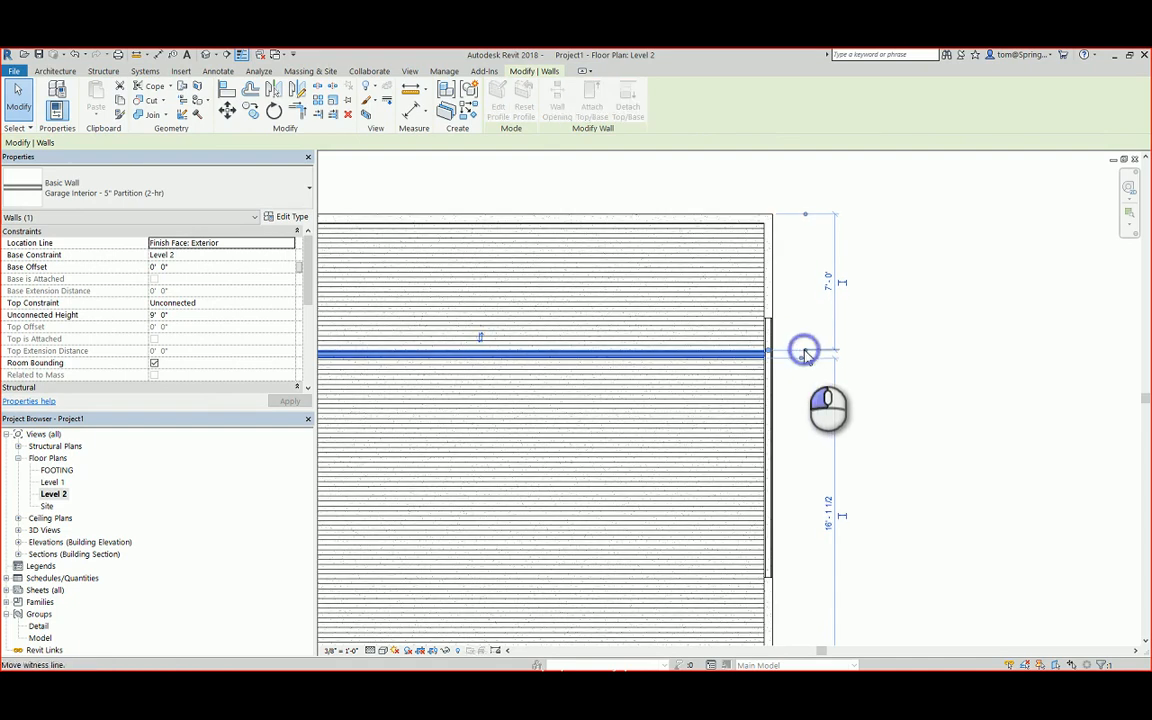
pyautogui.click(805, 357)
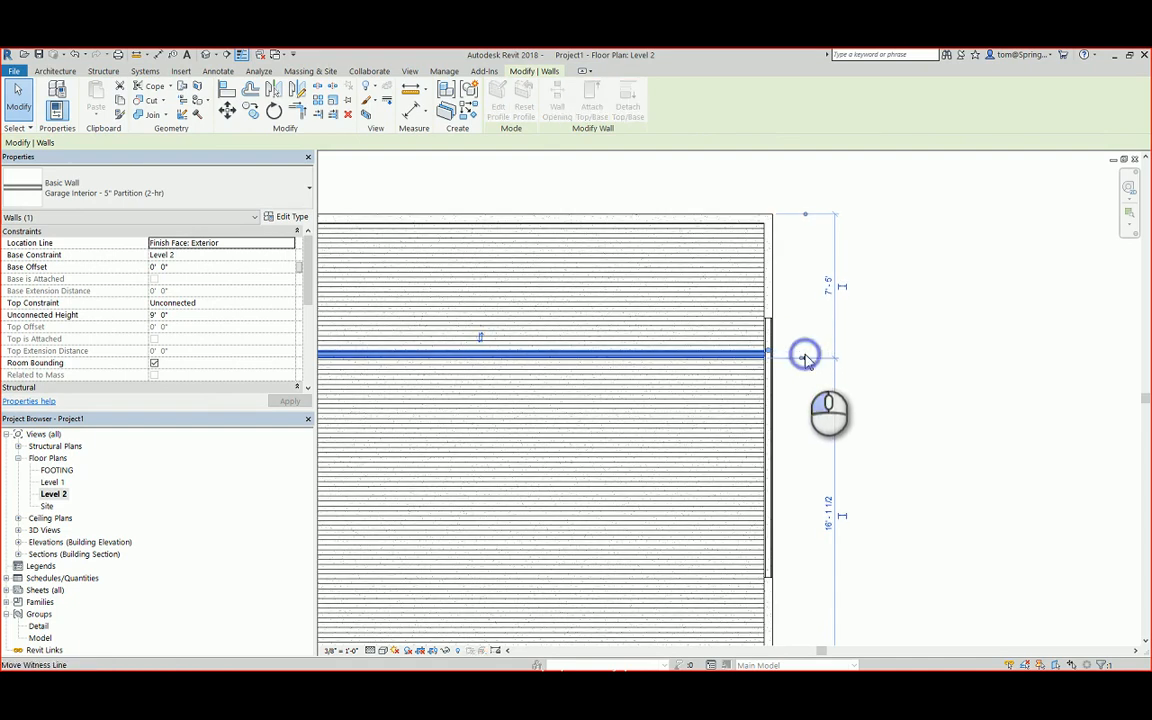
pyautogui.click(828, 293)
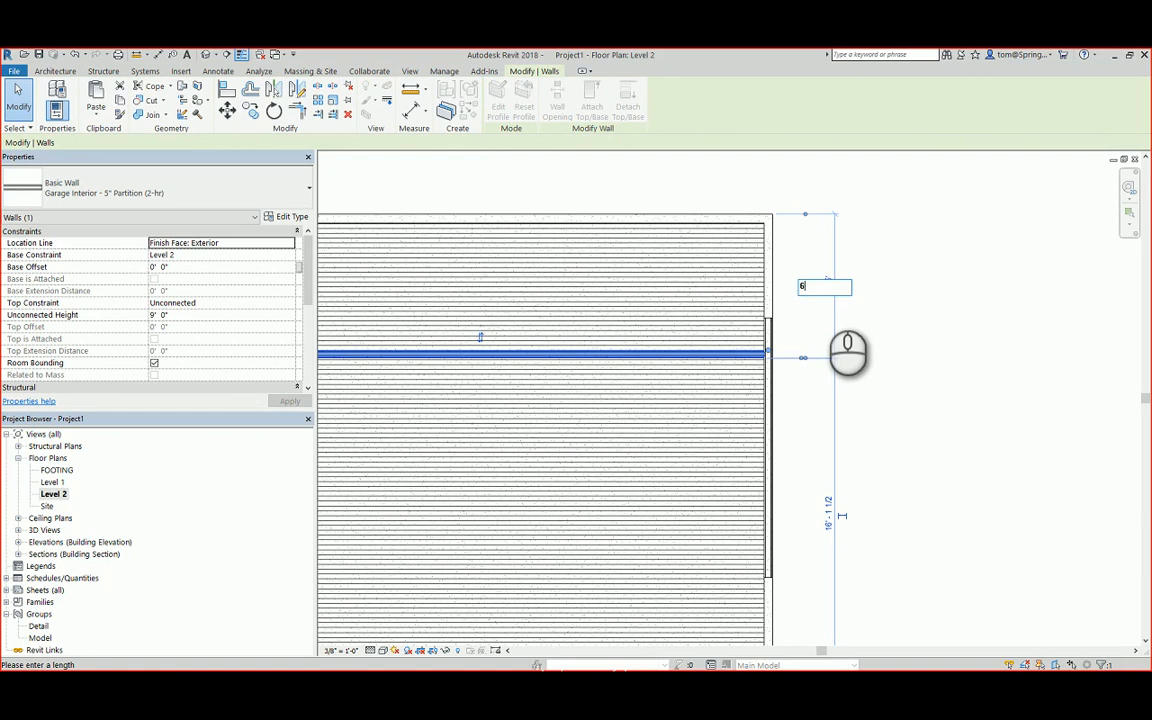
pyautogui.press('Return')
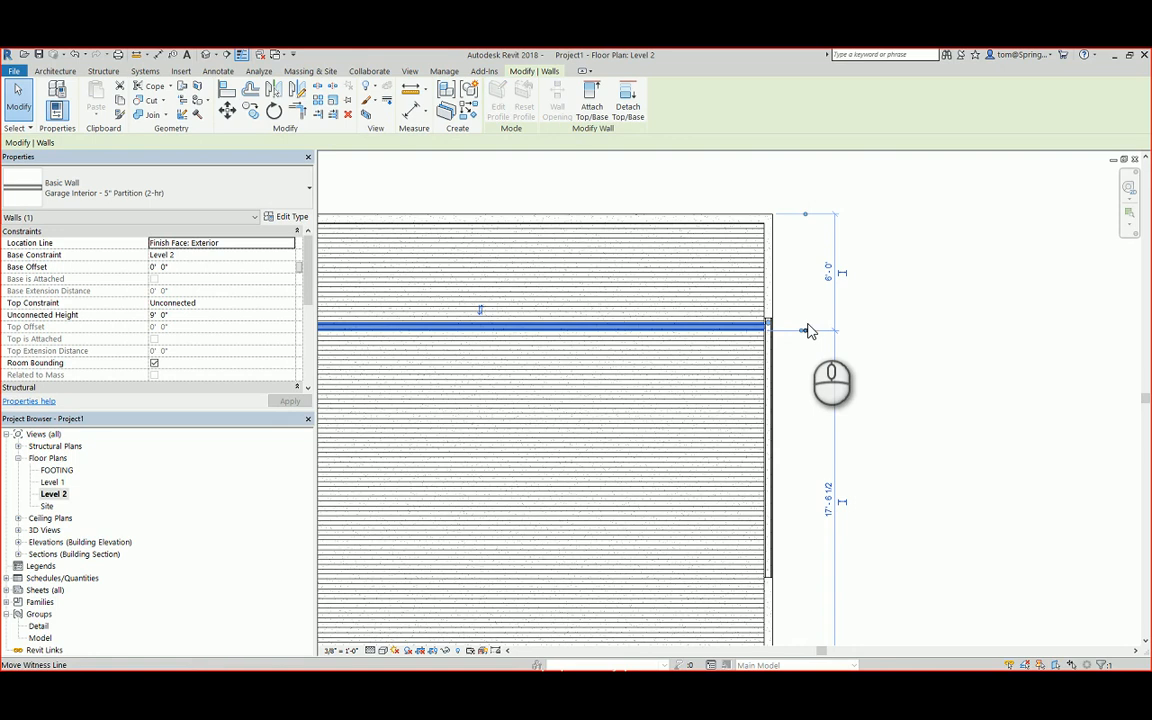
pyautogui.click(801, 331)
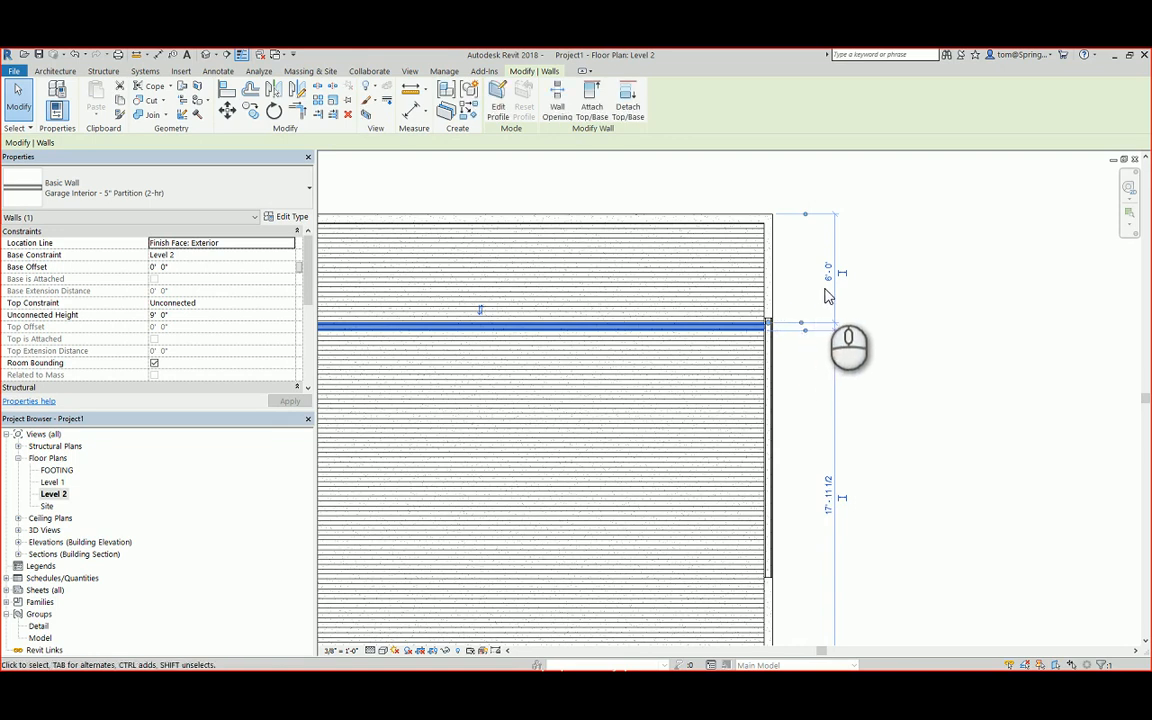
pyautogui.click(884, 309)
# - Examine the partition wall's spacing dimensions and where its end meets the garage's side wall
pyautogui.scroll(-3, 797, 333)
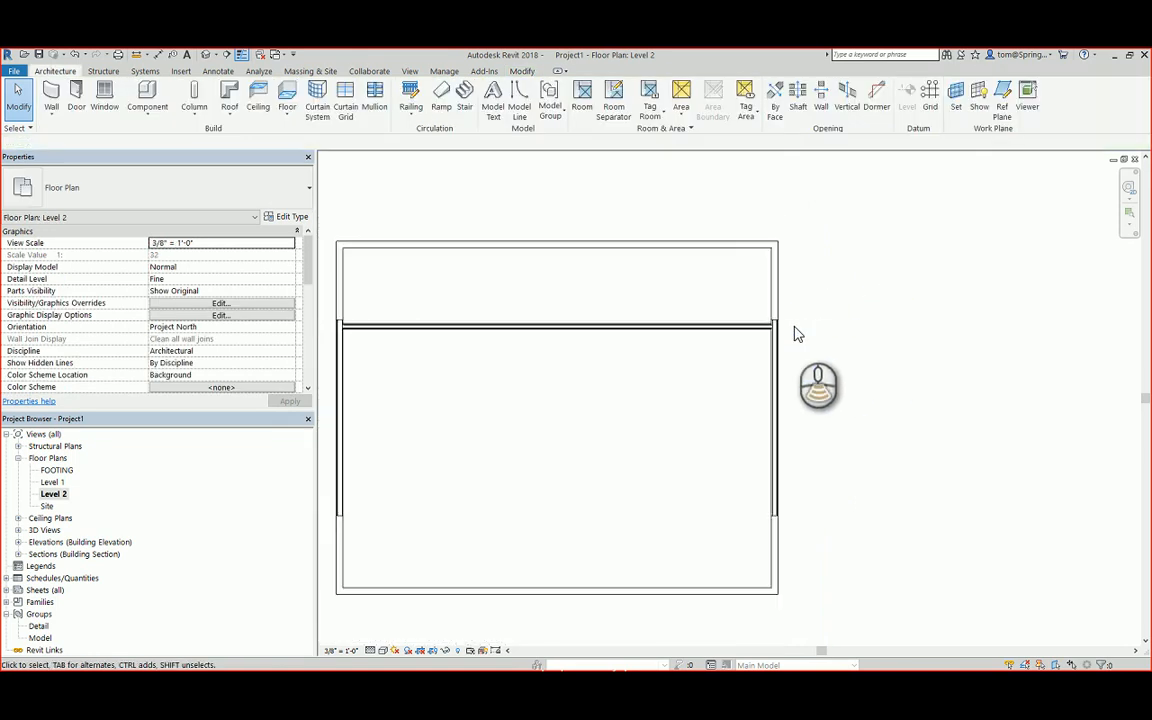
pyautogui.click(760, 326)
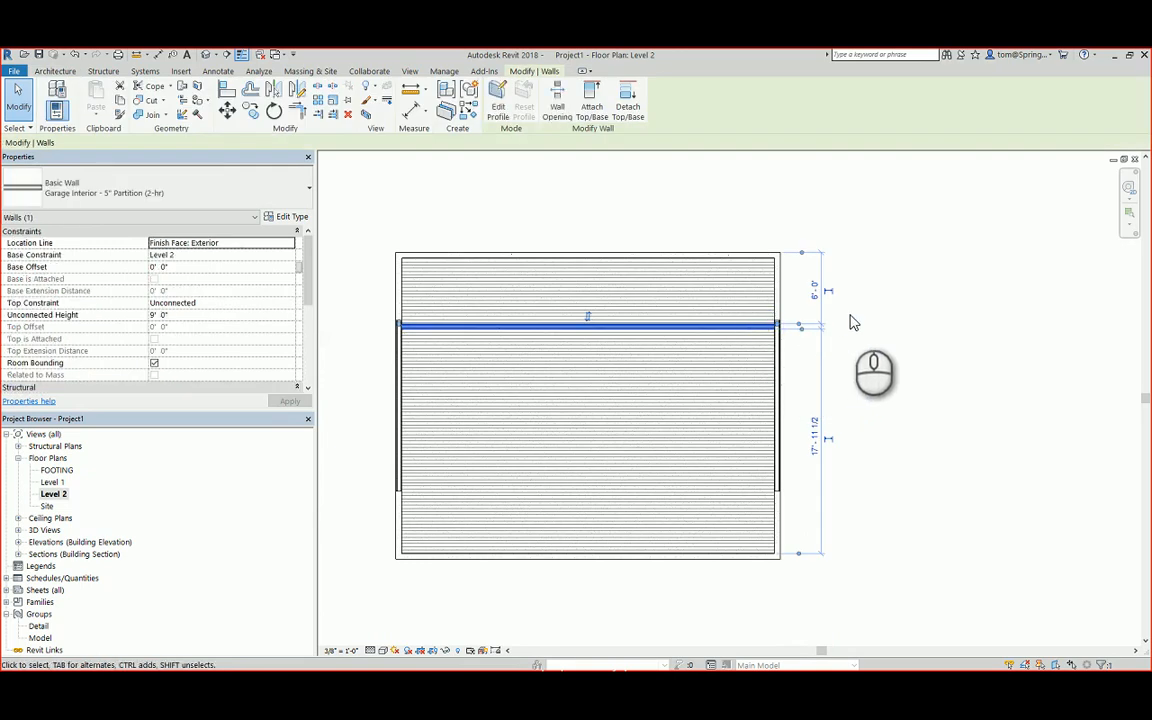
pyautogui.click(880, 338)
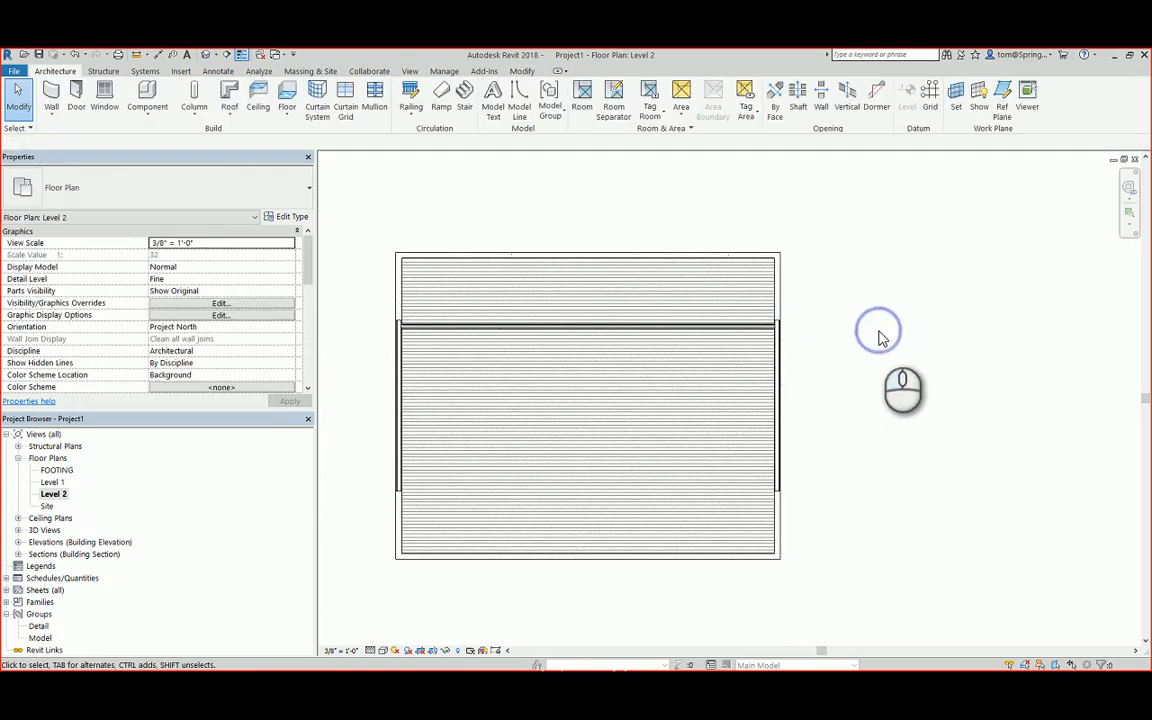
pyautogui.scroll(3, 779, 335)
pyautogui.click(768, 322)
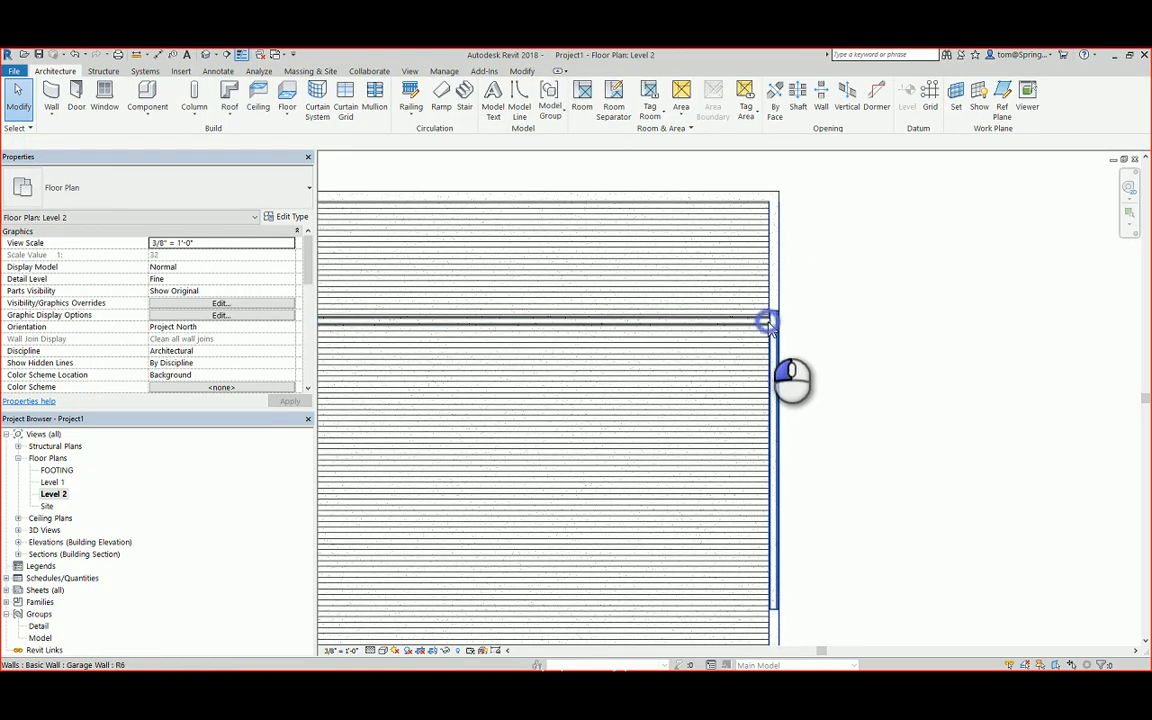
pyautogui.press('Escape')
pyautogui.click(750, 325)
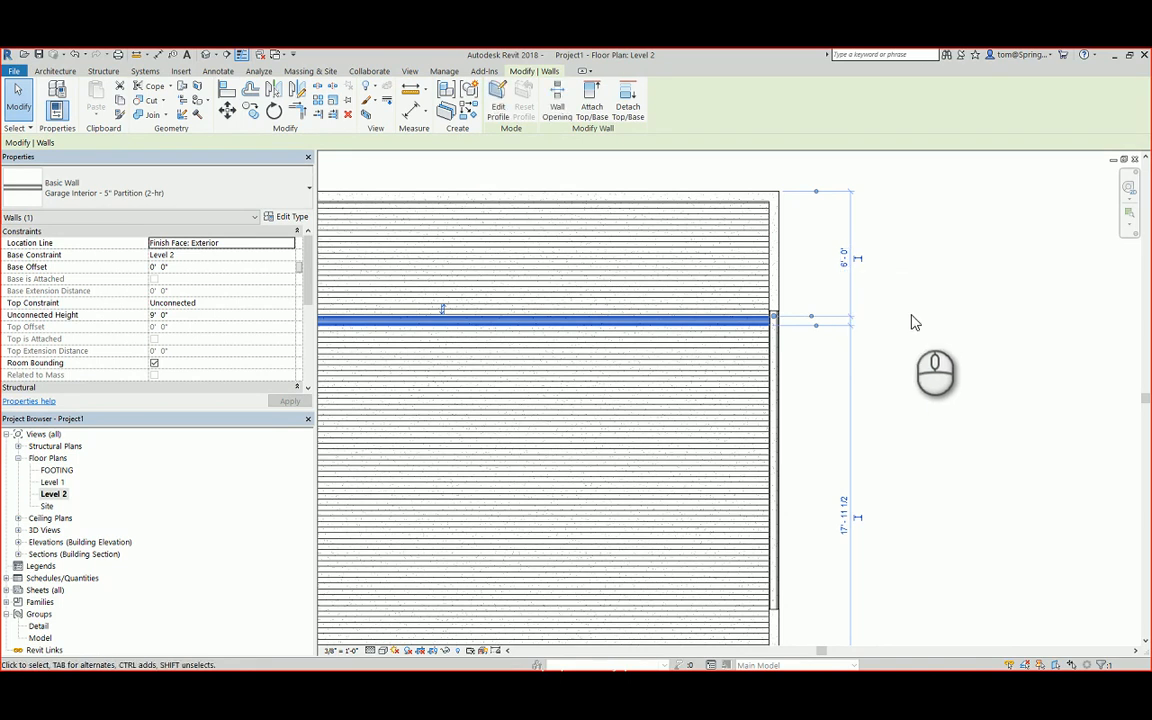
pyautogui.click(800, 478)
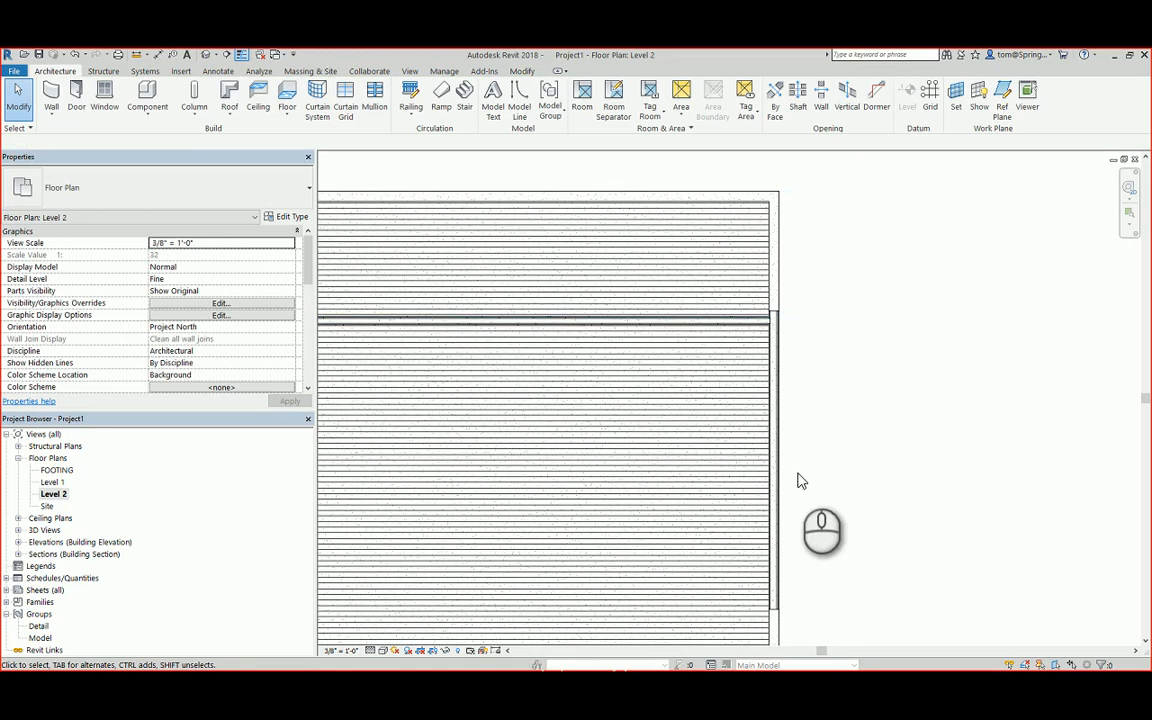
pyautogui.scroll(-2, 800, 478)
pyautogui.moveTo(805, 478); pyautogui.dragTo(885, 444, button='middle')
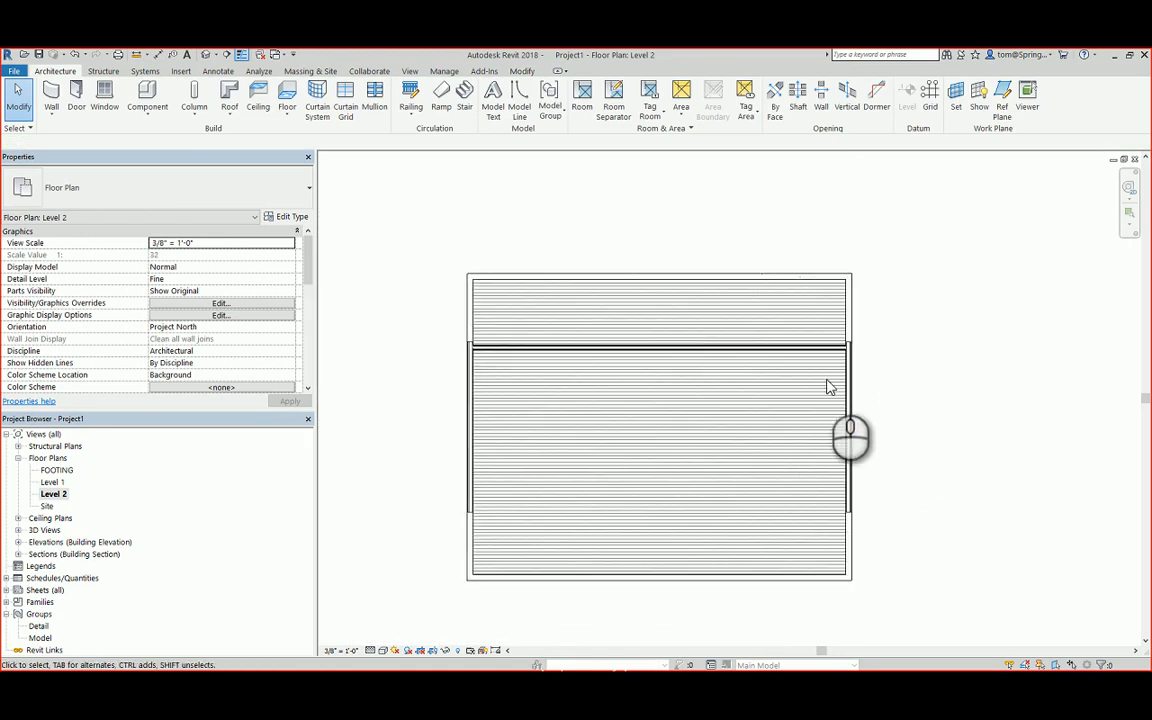
pyautogui.click(738, 346)
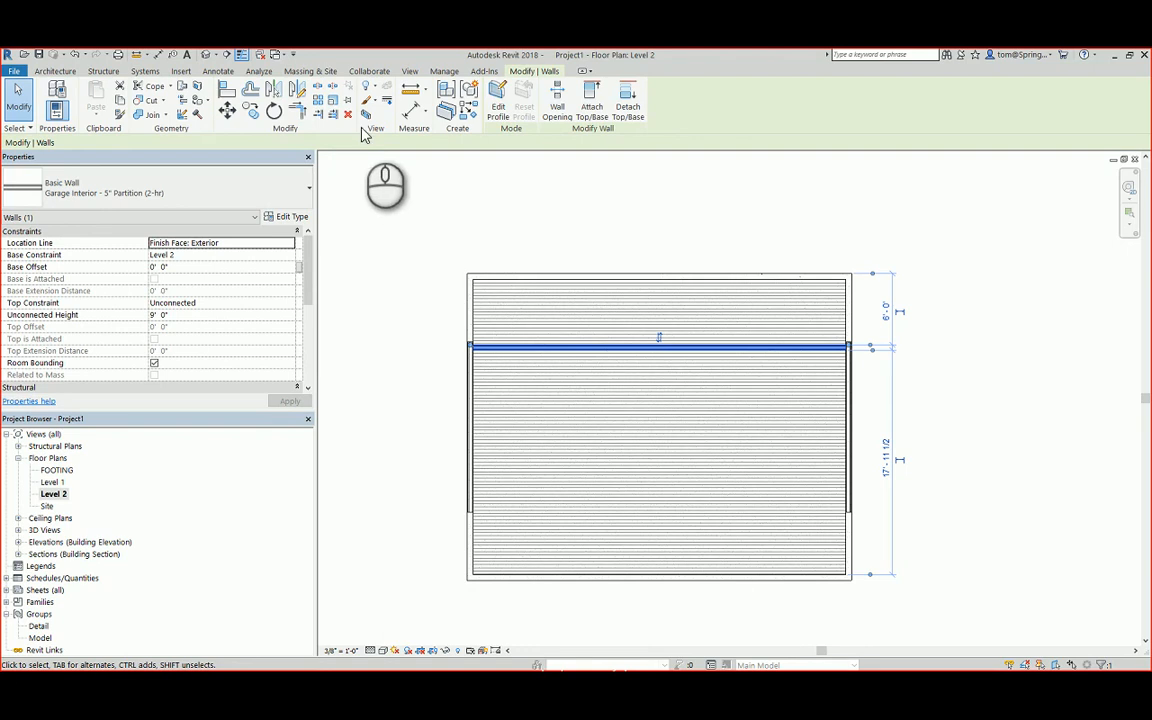
pyautogui.click(298, 97)
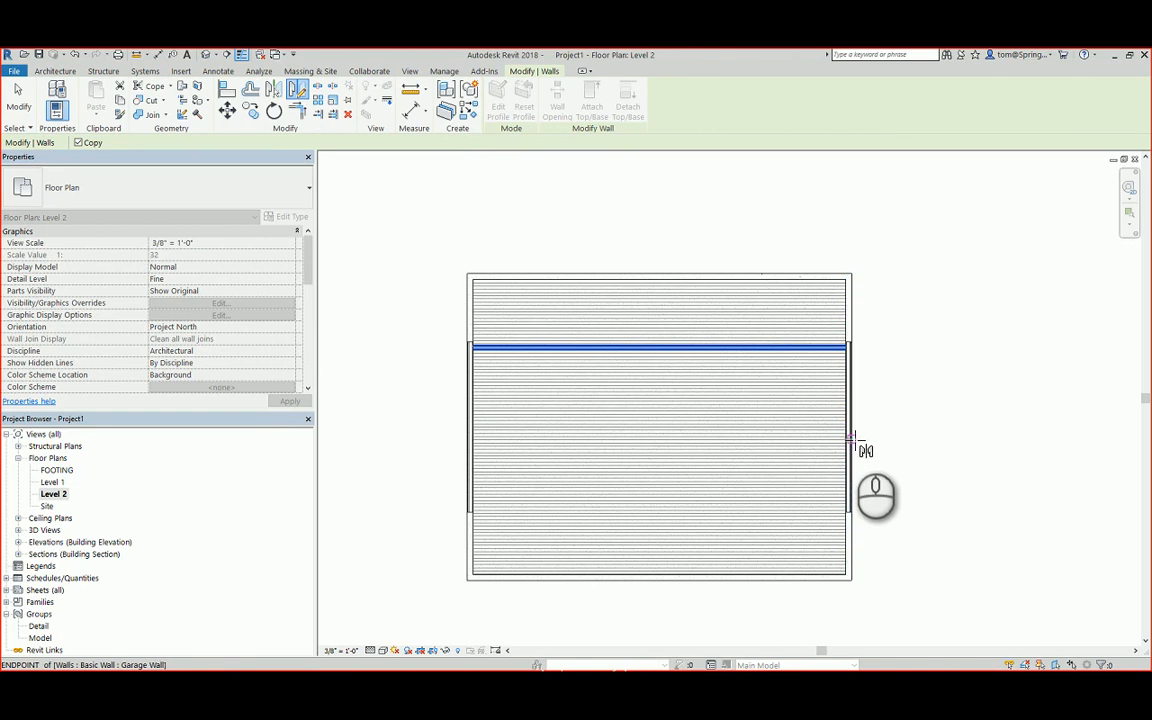
pyautogui.click(853, 427)
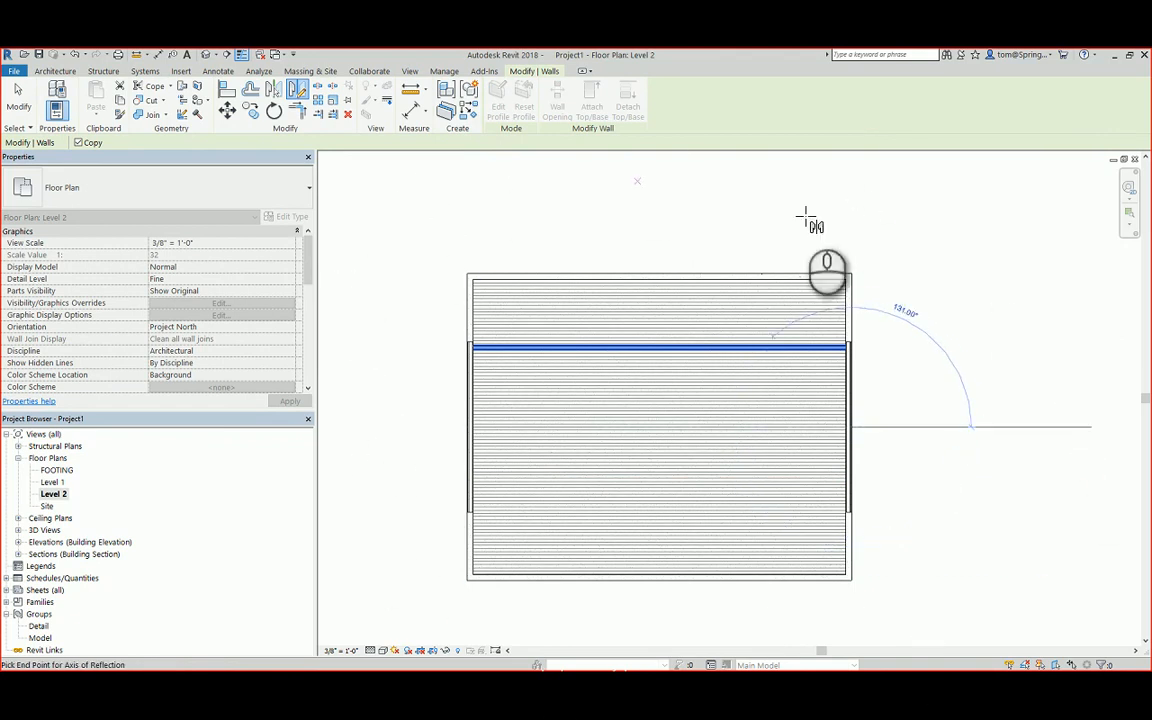
pyautogui.click(388, 430)
pyautogui.press('Escape')
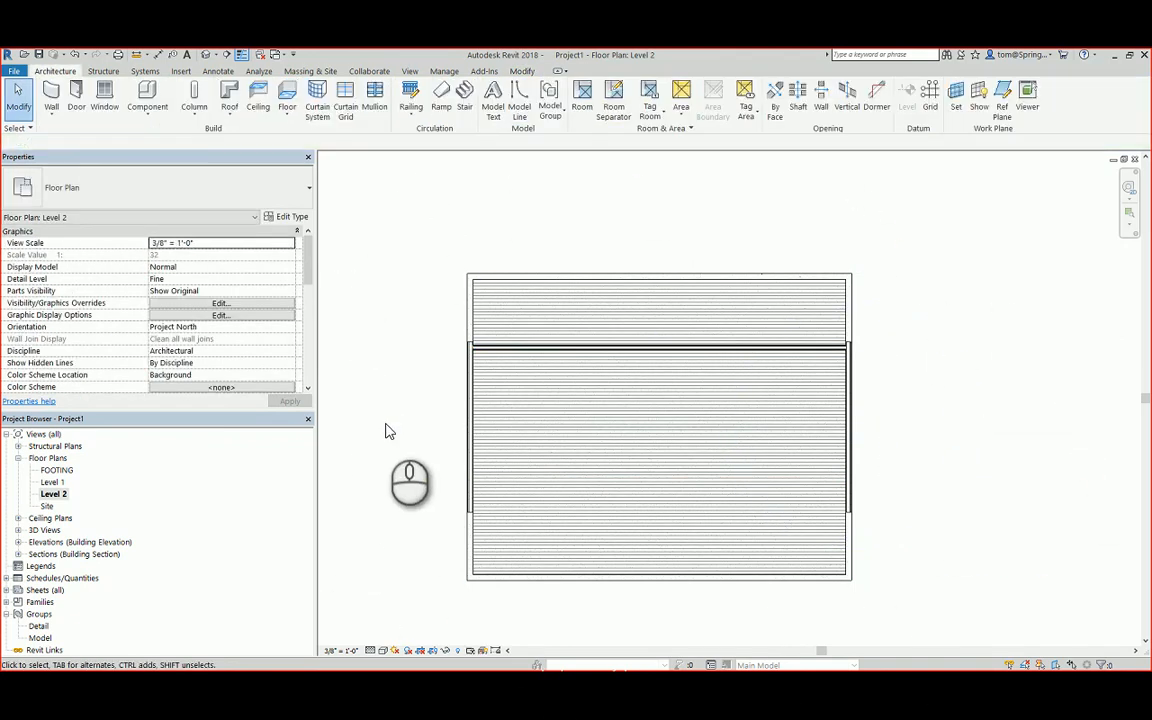
# - Try to mirror a copy of the partition wall about an axis drawn across the garage from the side wall's midpoint
pyautogui.click(677, 350)
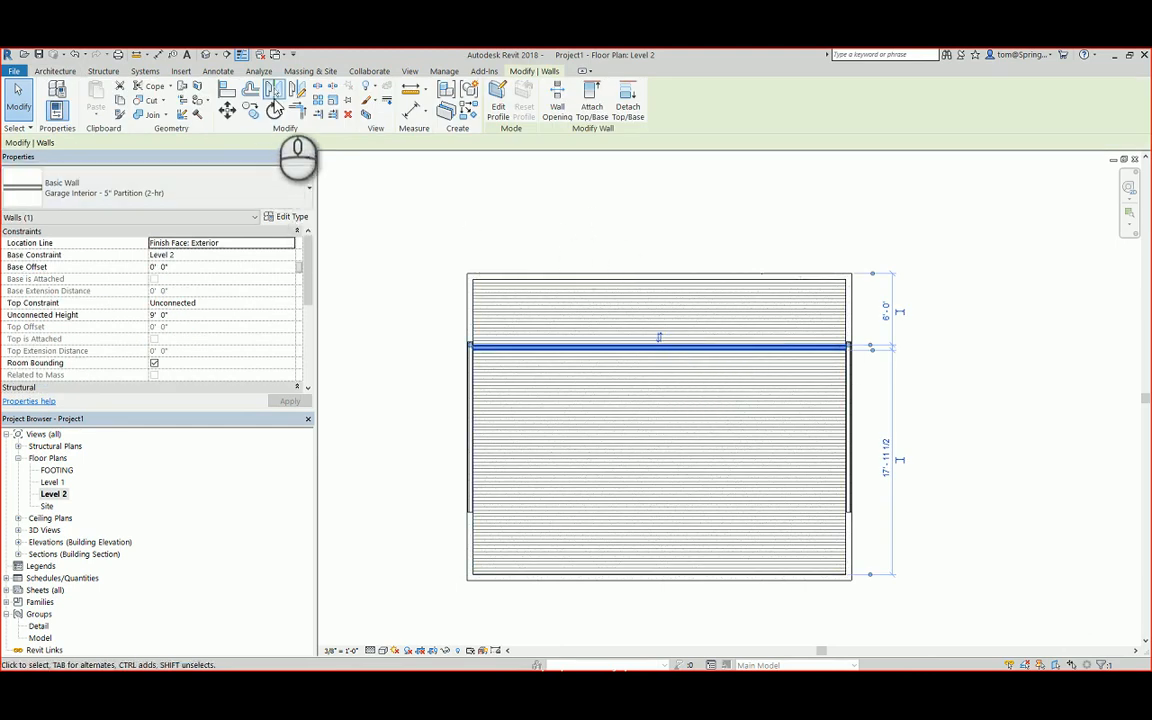
pyautogui.click(298, 94)
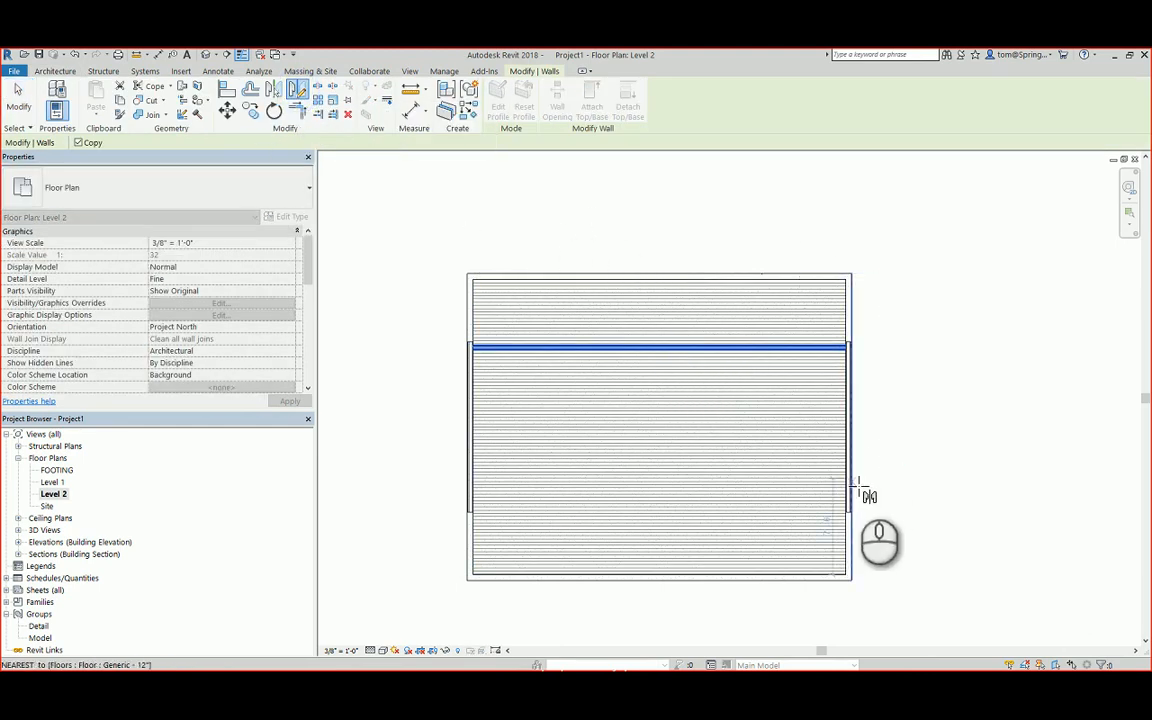
pyautogui.click(853, 427)
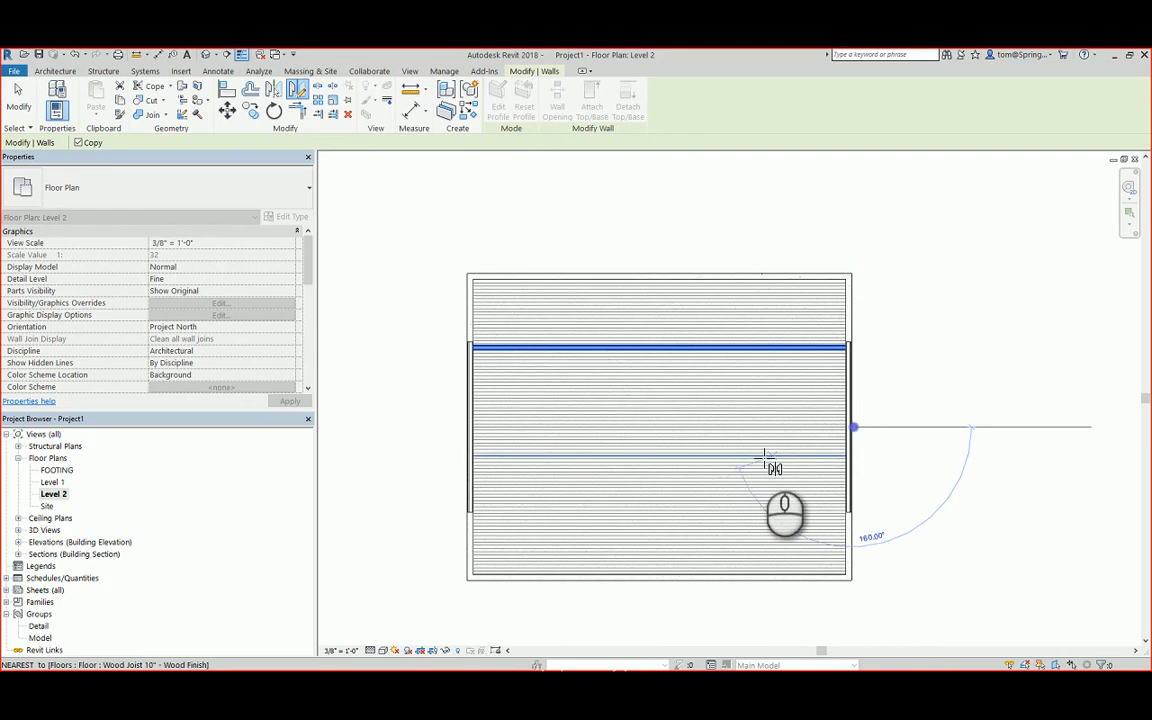
pyautogui.click(380, 441)
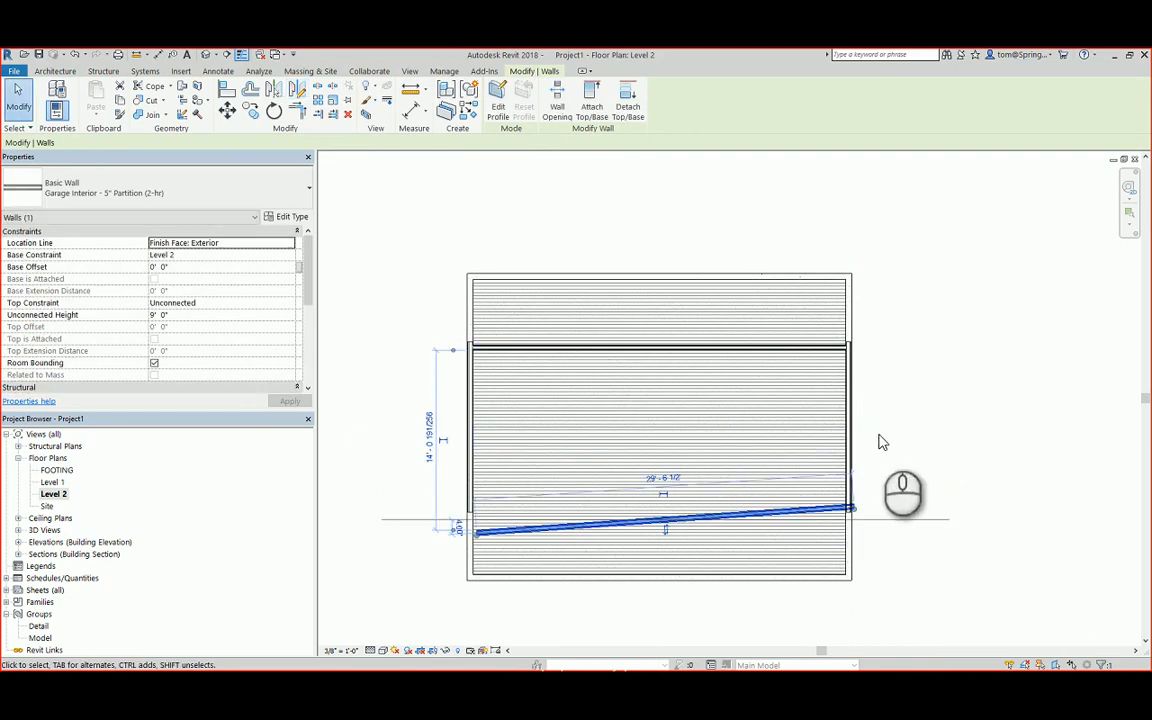
pyautogui.hotkey('ctrl', 'z')
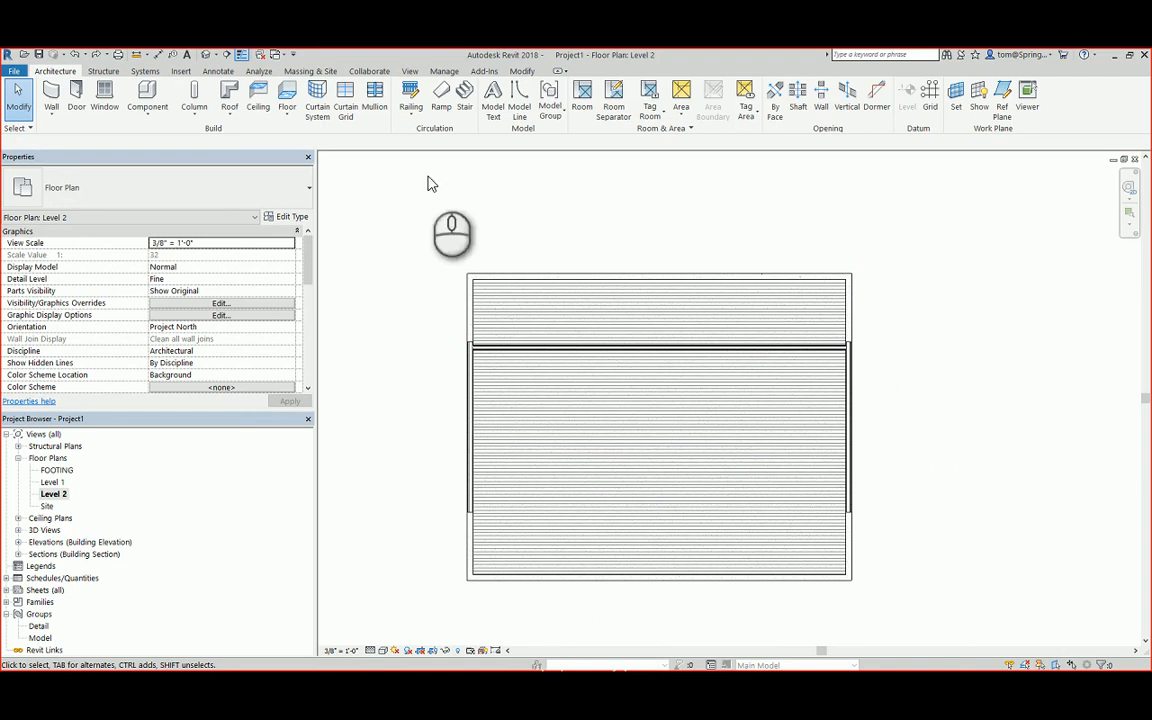
# - Mirror a copy of the partition wall about a horizontal axis drawn straight across the garage at mid-depth
pyautogui.click(673, 350)
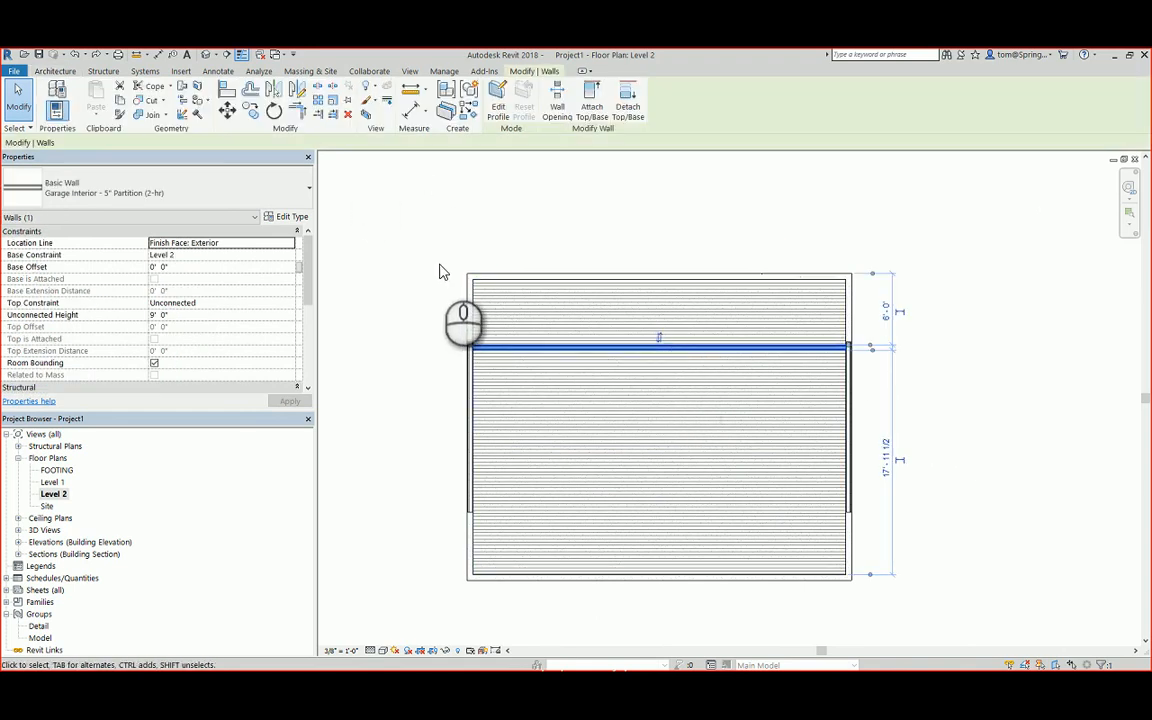
pyautogui.click(297, 89)
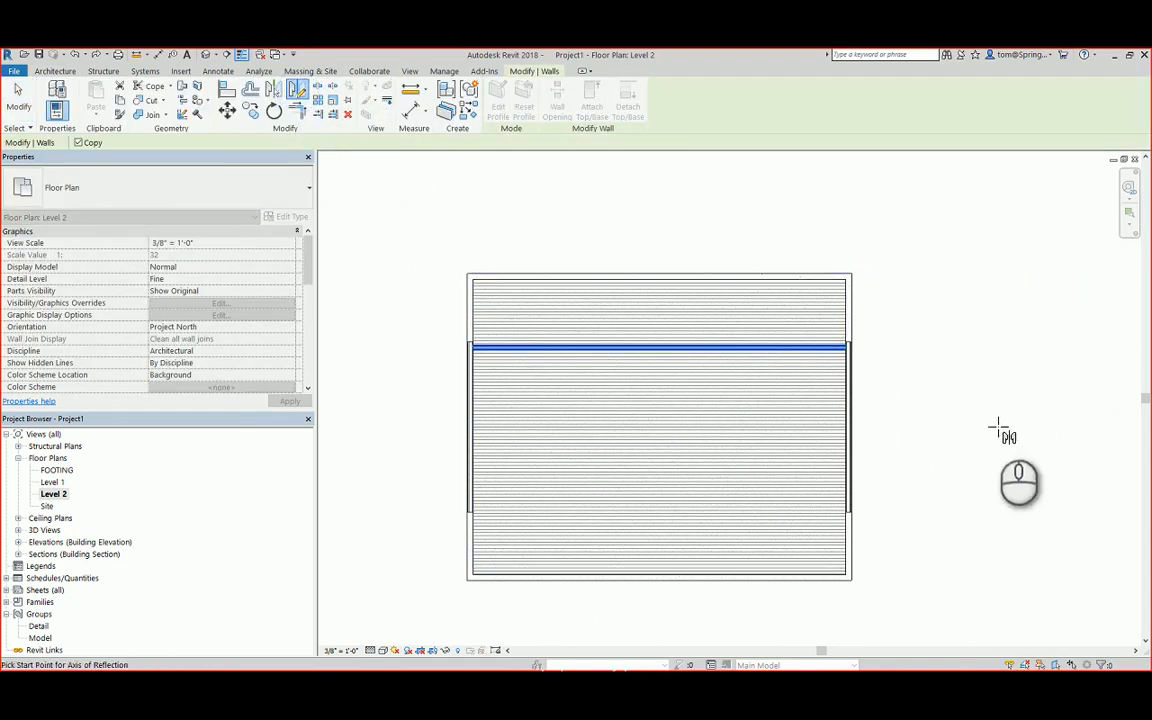
pyautogui.click(851, 431)
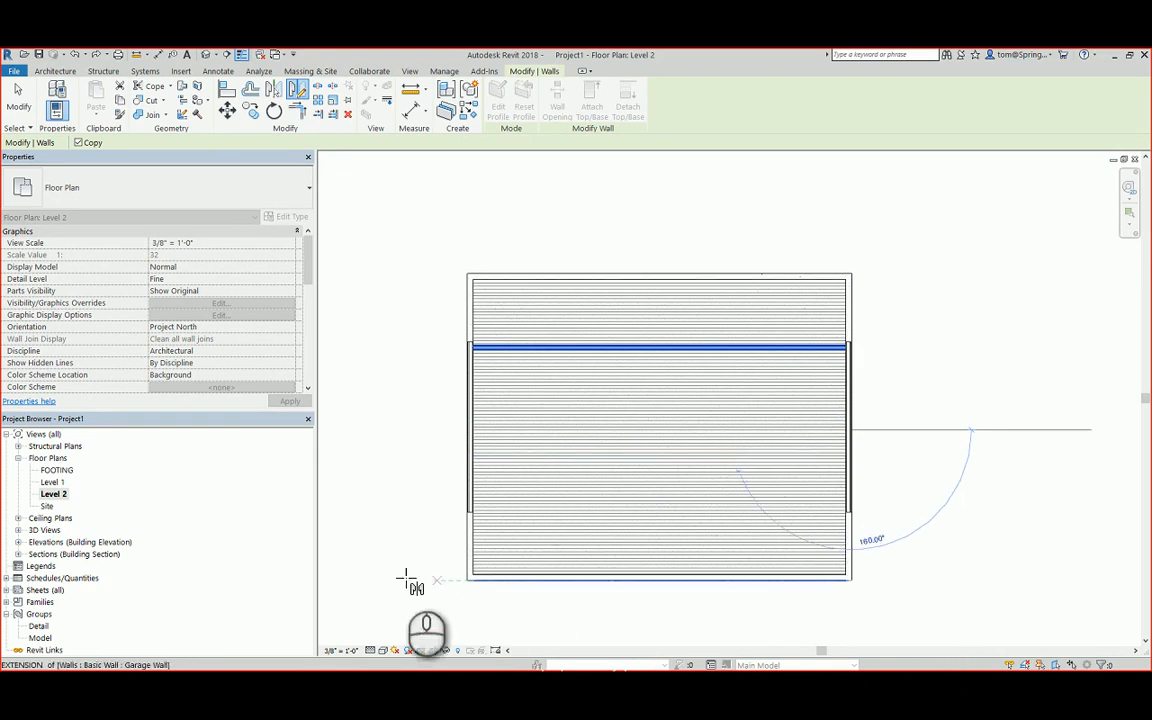
pyautogui.click(355, 430)
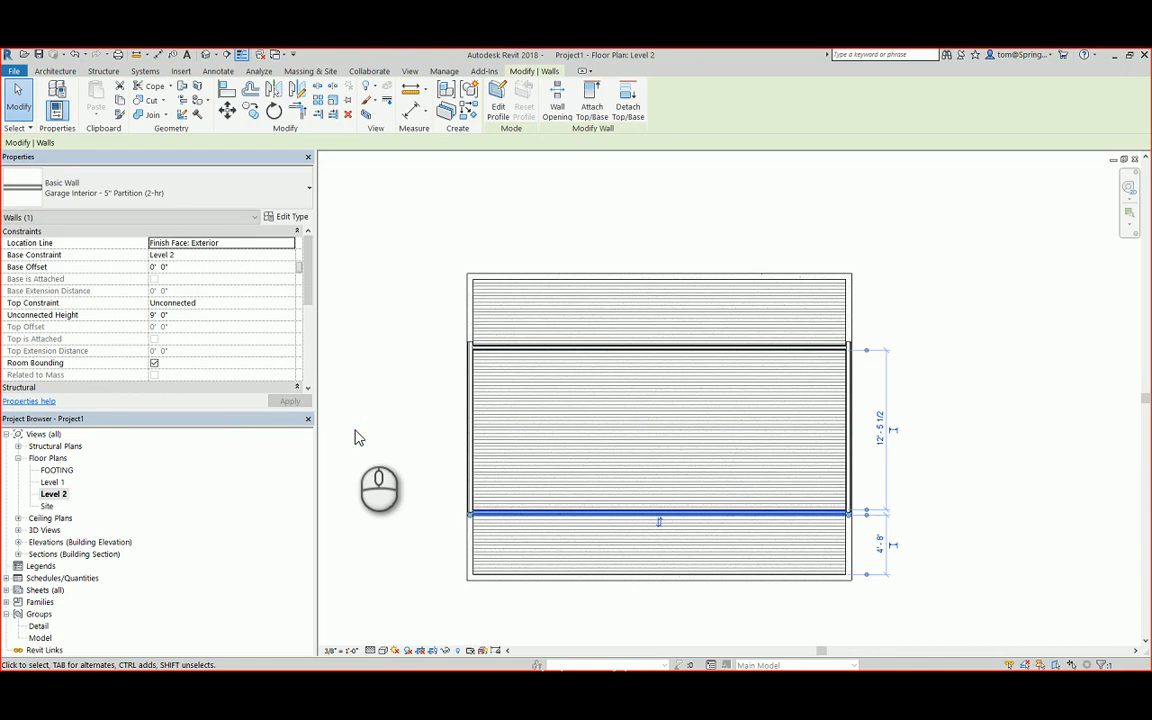
pyautogui.click(978, 483)
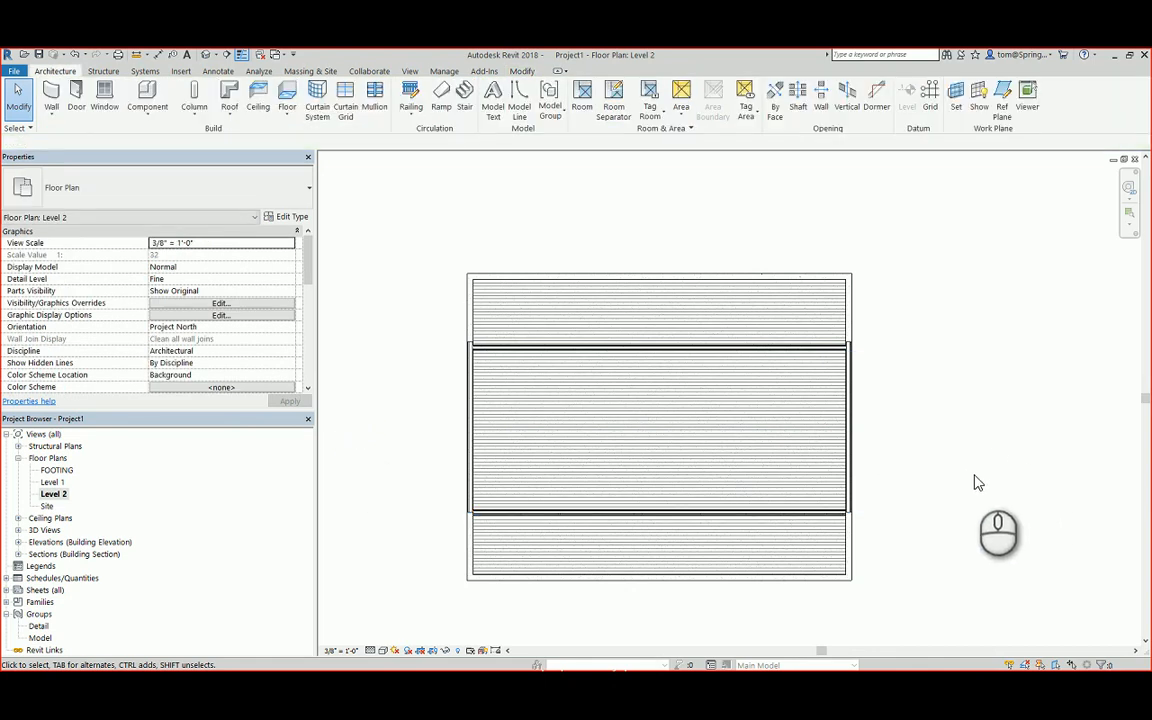
# - Measure the mirrored partition from the lower garage wall's outer face to the partition's lower face, and set that distance to 6'
pyautogui.click(828, 513)
pyautogui.scroll(4, 912, 563)
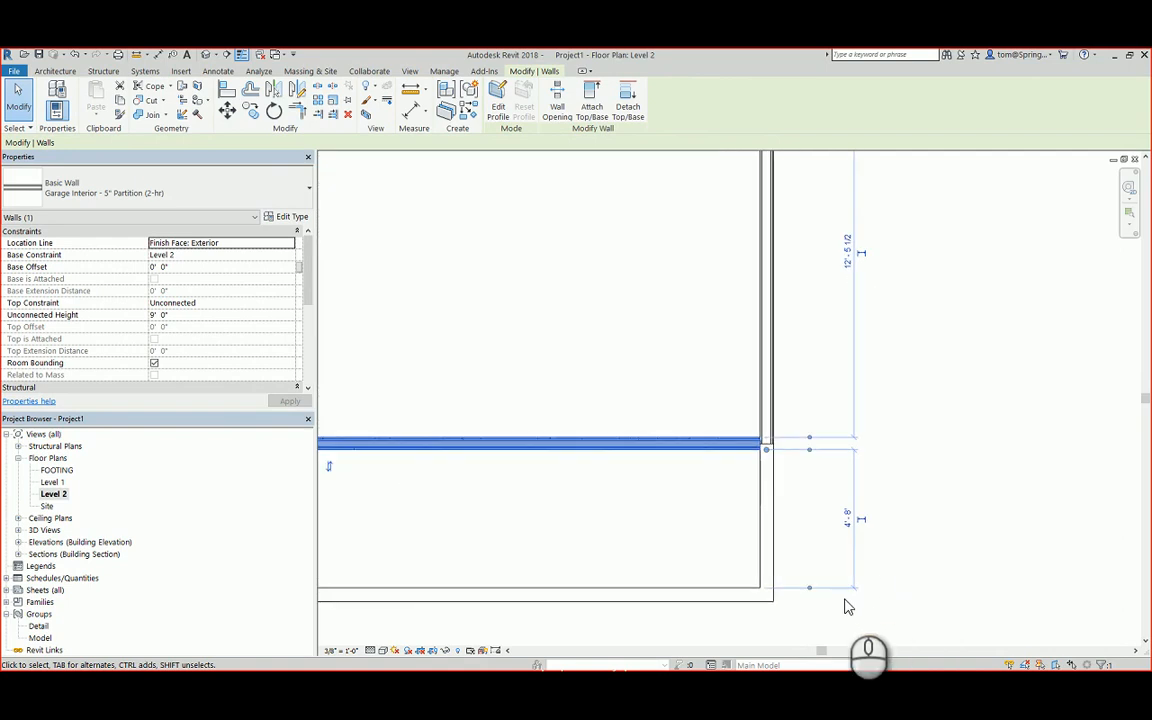
pyautogui.moveTo(812, 592); pyautogui.dragTo(814, 600)
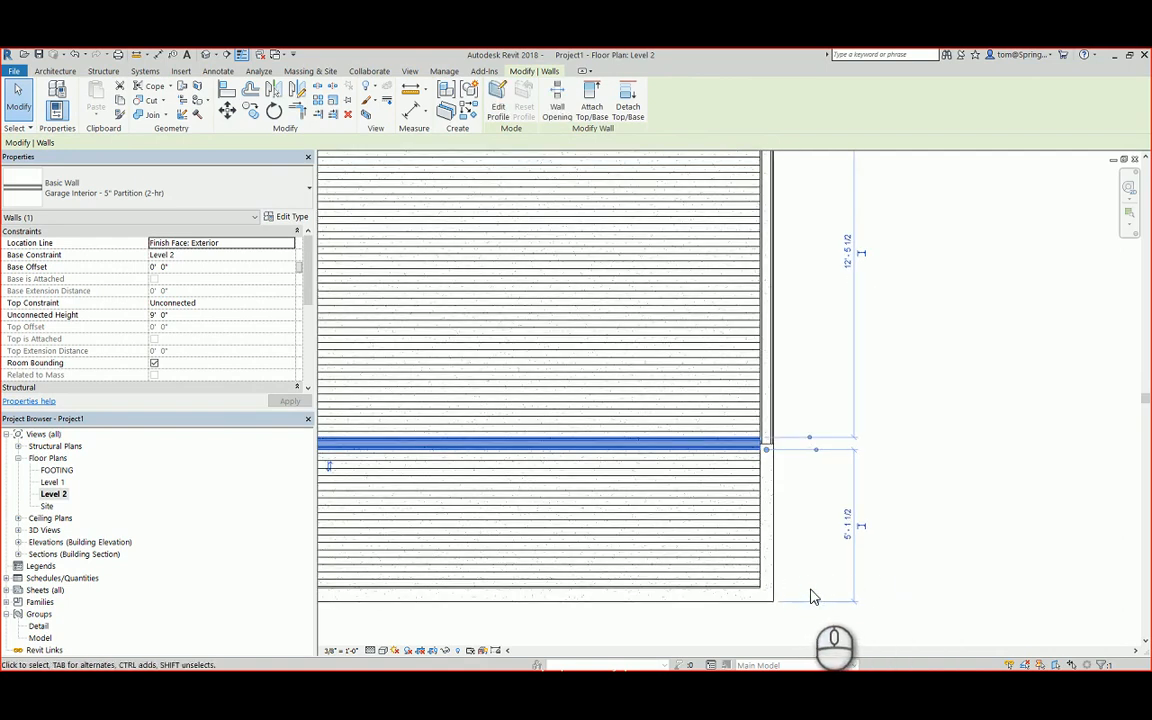
pyautogui.click(848, 540)
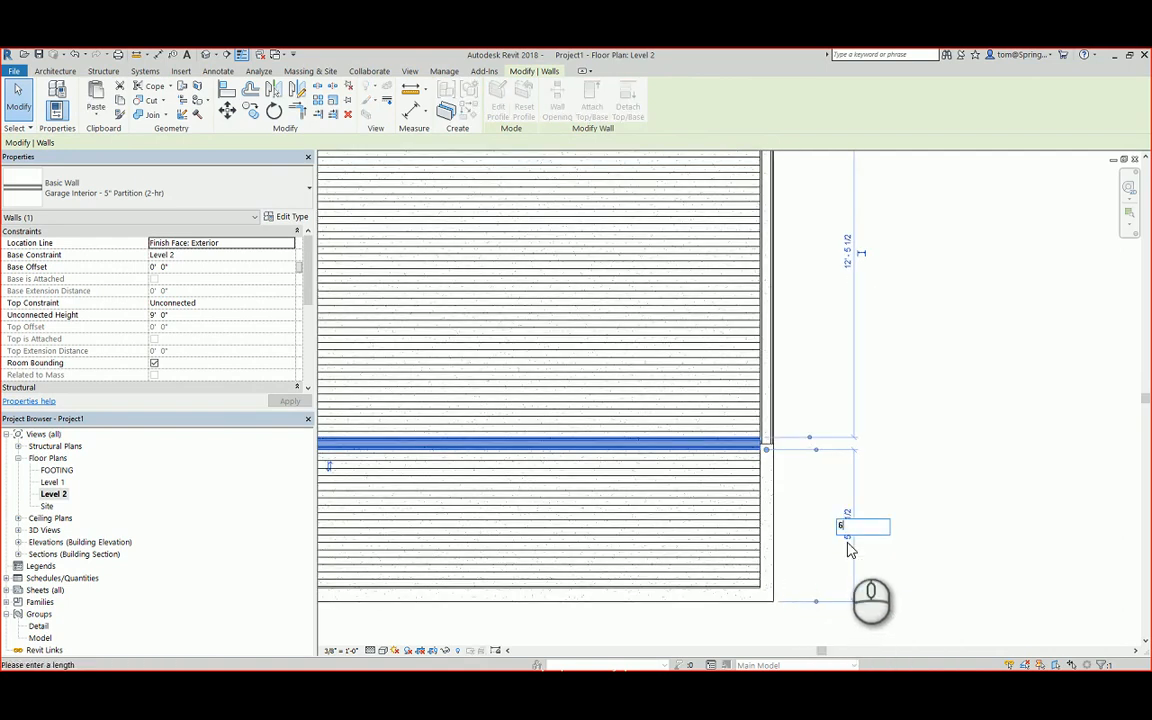
pyautogui.press('Return')
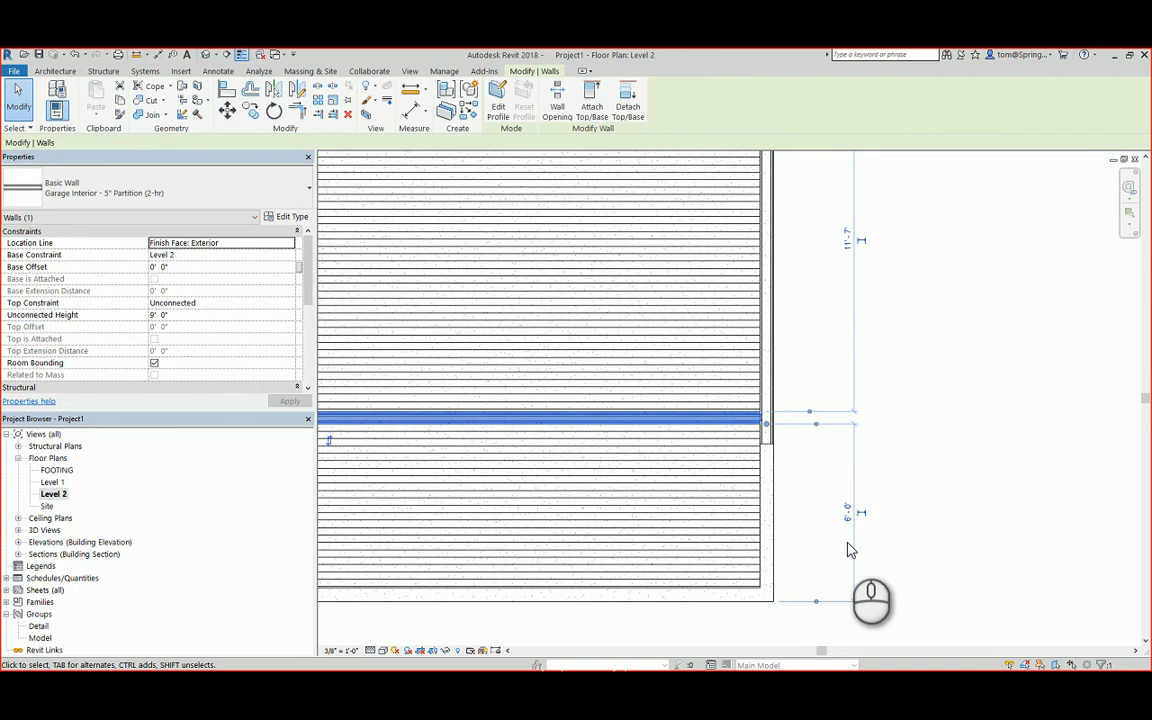
pyautogui.click(848, 549)
# - Examine how far each partition wall sits from the upper and lower garage walls and from the other partition
pyautogui.scroll(4, 836, 362)
pyautogui.moveTo(843, 350)
pyautogui.mouseDown(button='middle')
pyautogui.moveTo(862, 401)
pyautogui.moveTo(857, 440)
pyautogui.mouseUp(button='middle')
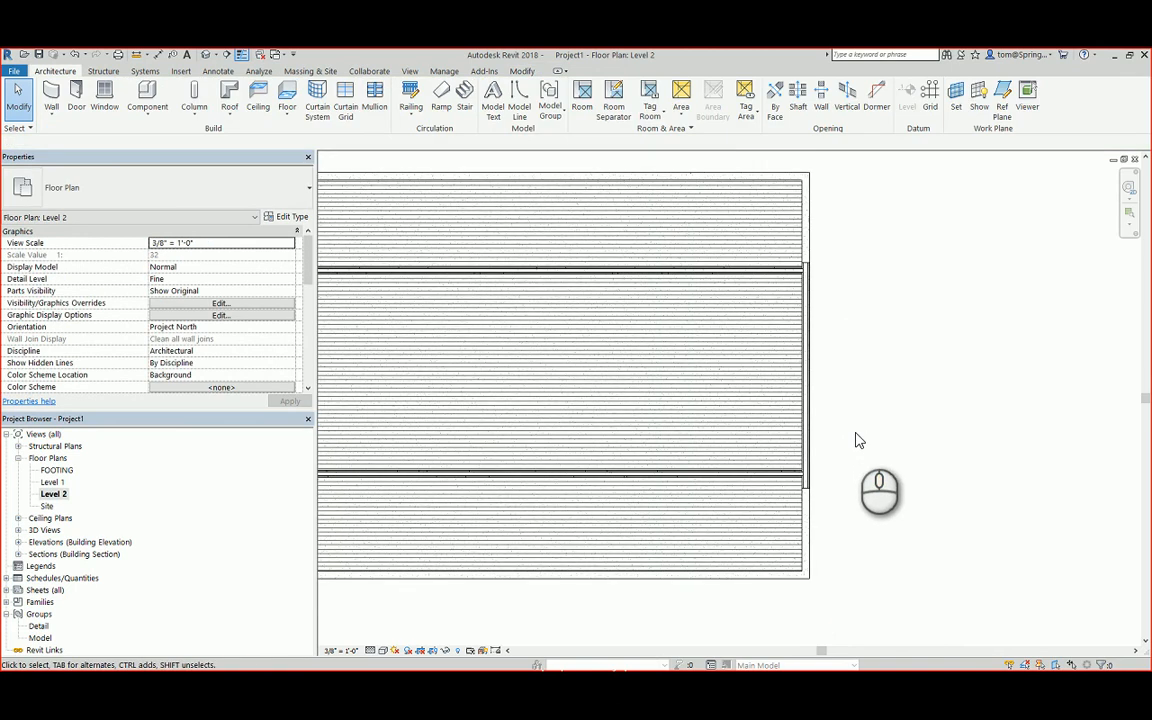
pyautogui.click(785, 476)
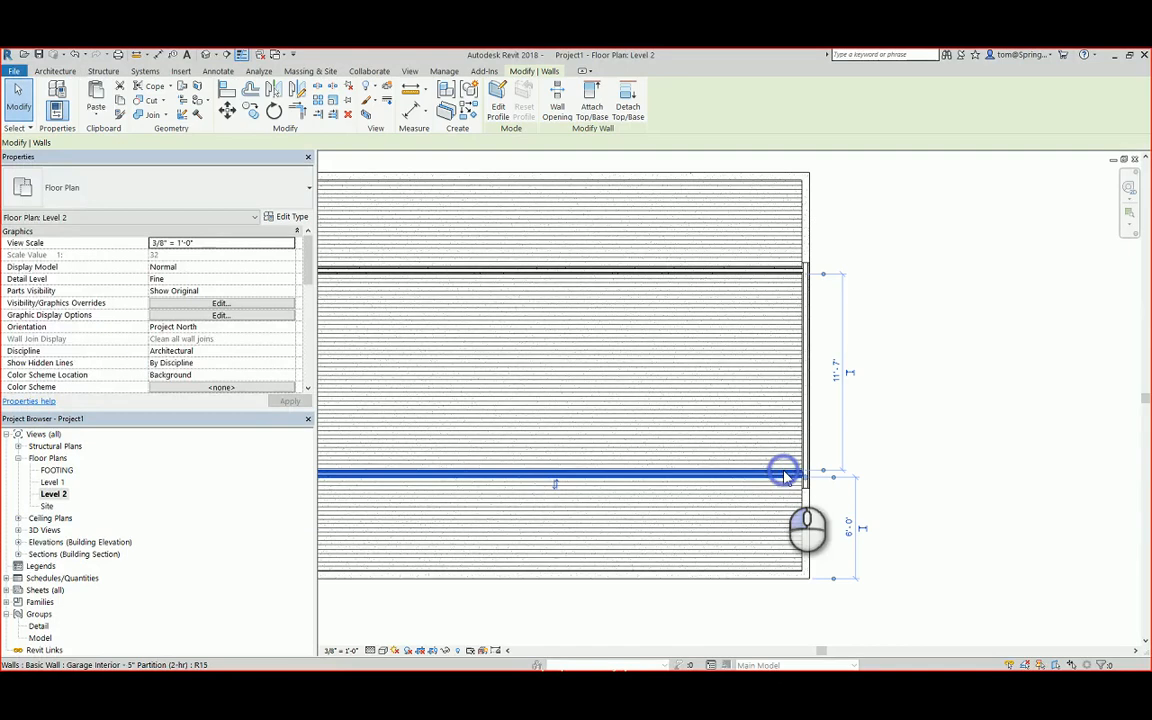
pyautogui.click(937, 537)
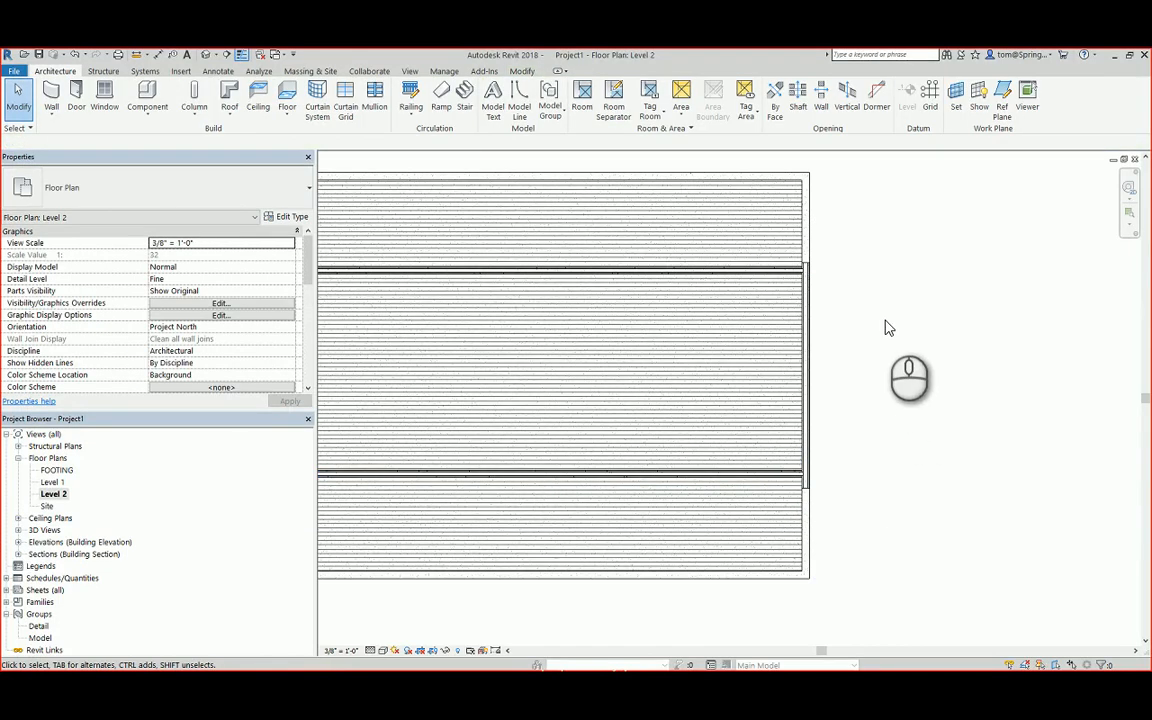
pyautogui.moveTo(885, 320); pyautogui.dragTo(919, 467, button='middle')
pyautogui.click(828, 420)
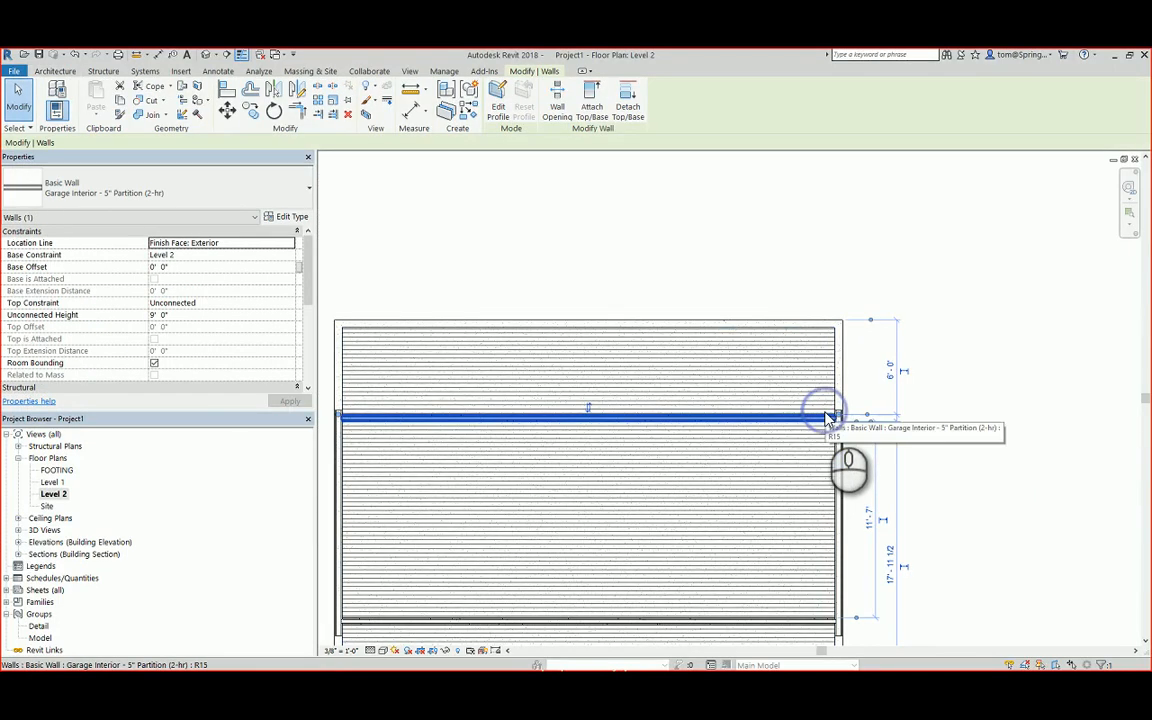
pyautogui.scroll(-1, 969, 442)
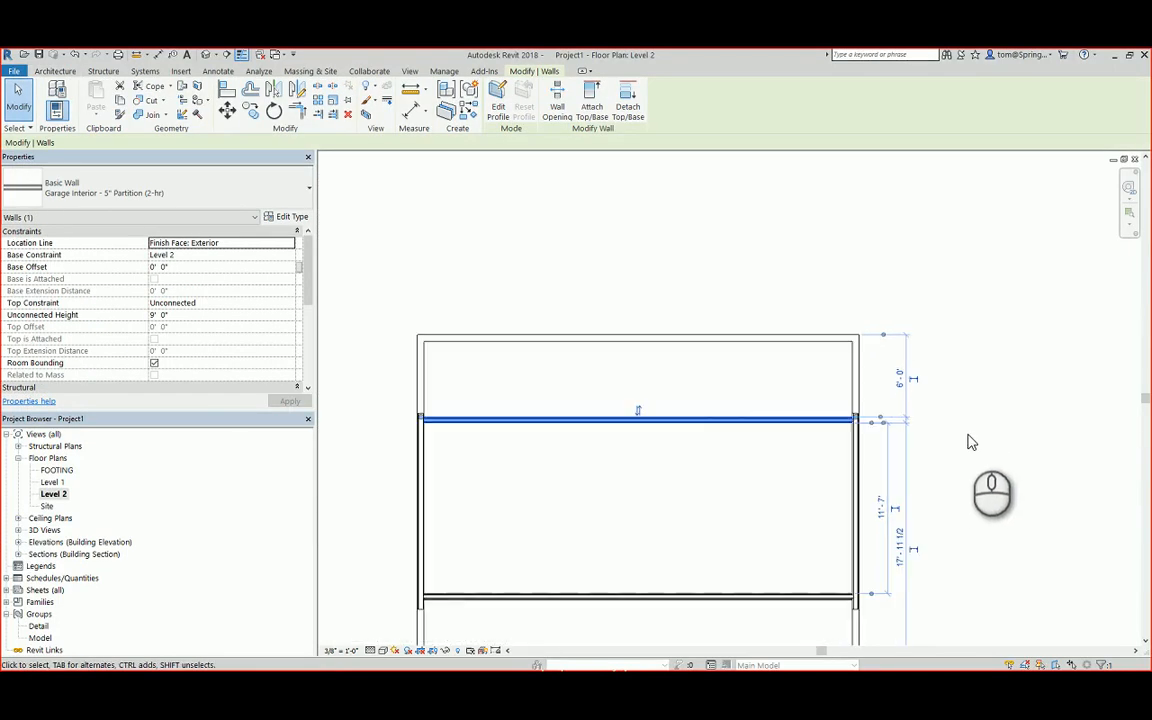
pyautogui.moveTo(971, 425); pyautogui.dragTo(933, 332, button='middle')
pyautogui.click(946, 550)
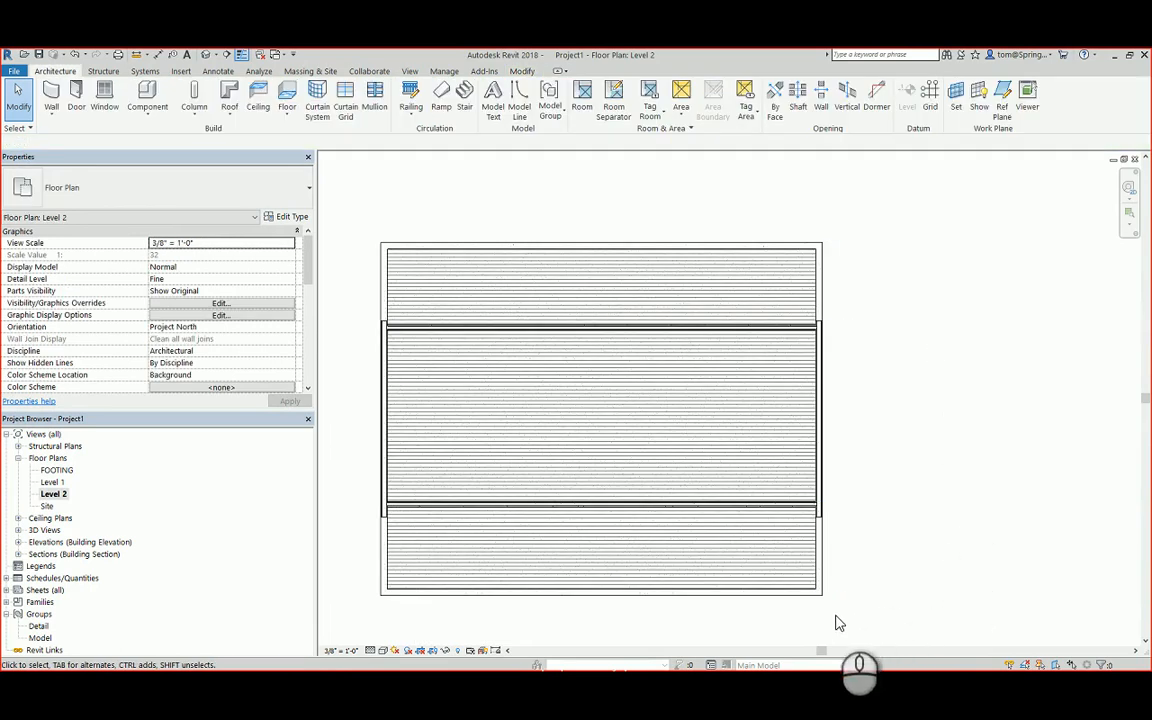
# - Measure the spacing between the two partitions with the witness line at the lower partition's lower face
pyautogui.click(808, 506)
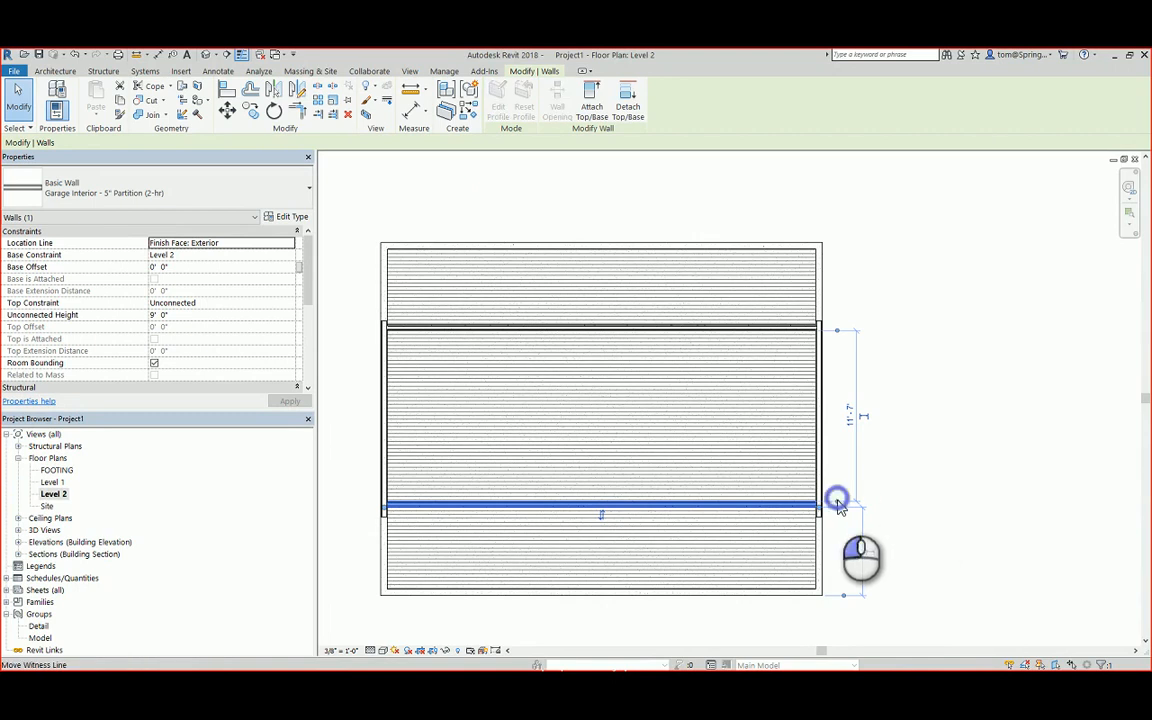
pyautogui.moveTo(838, 502); pyautogui.dragTo(840, 508)
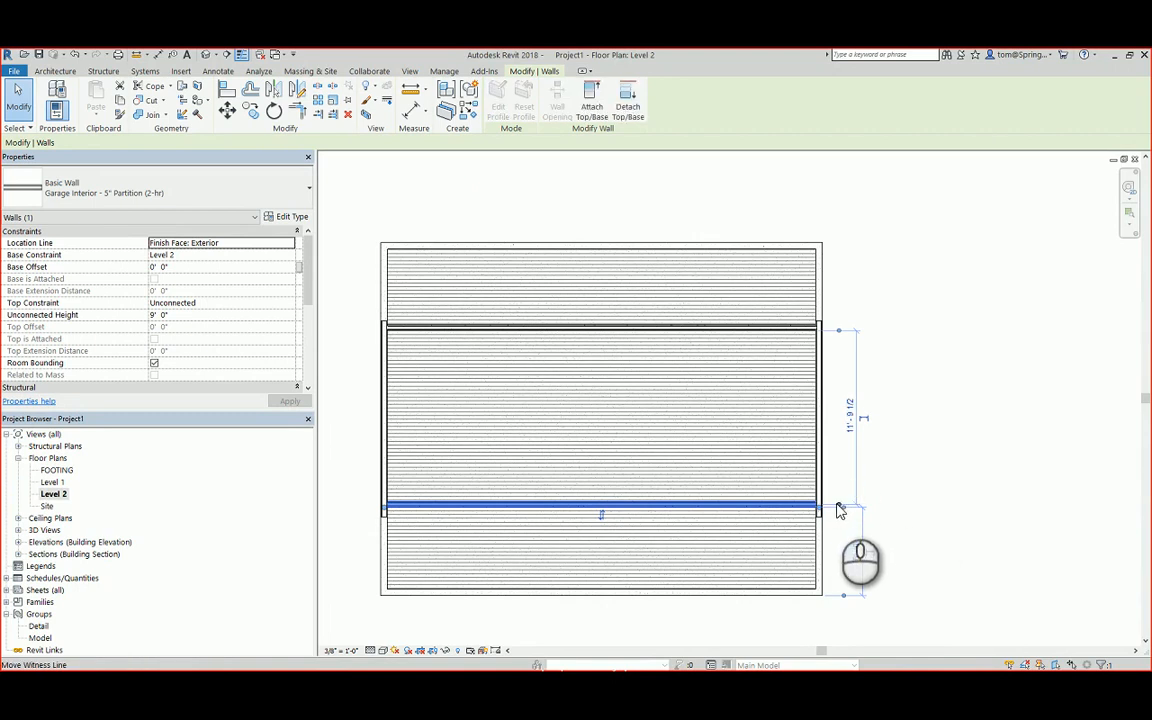
pyautogui.click(838, 508)
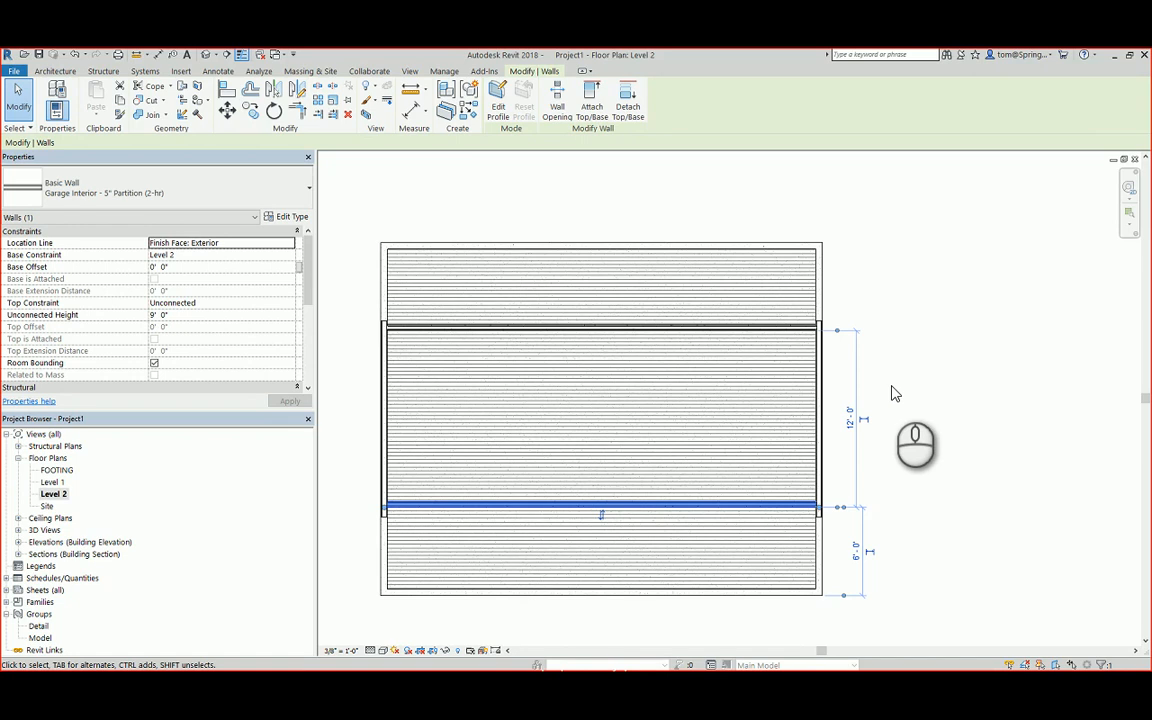
pyautogui.click(895, 393)
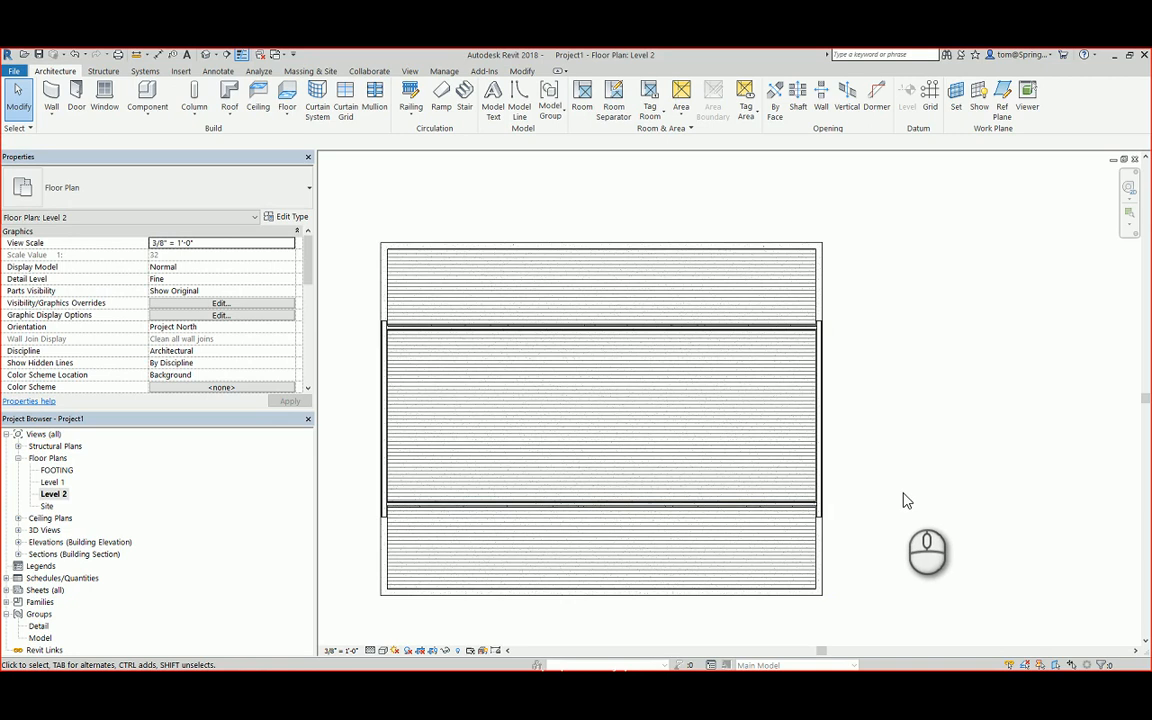
# - Measure the upper partition from the upper garage wall's outer face to the partition's lower face, and set that distance to 6'
pyautogui.click(800, 332)
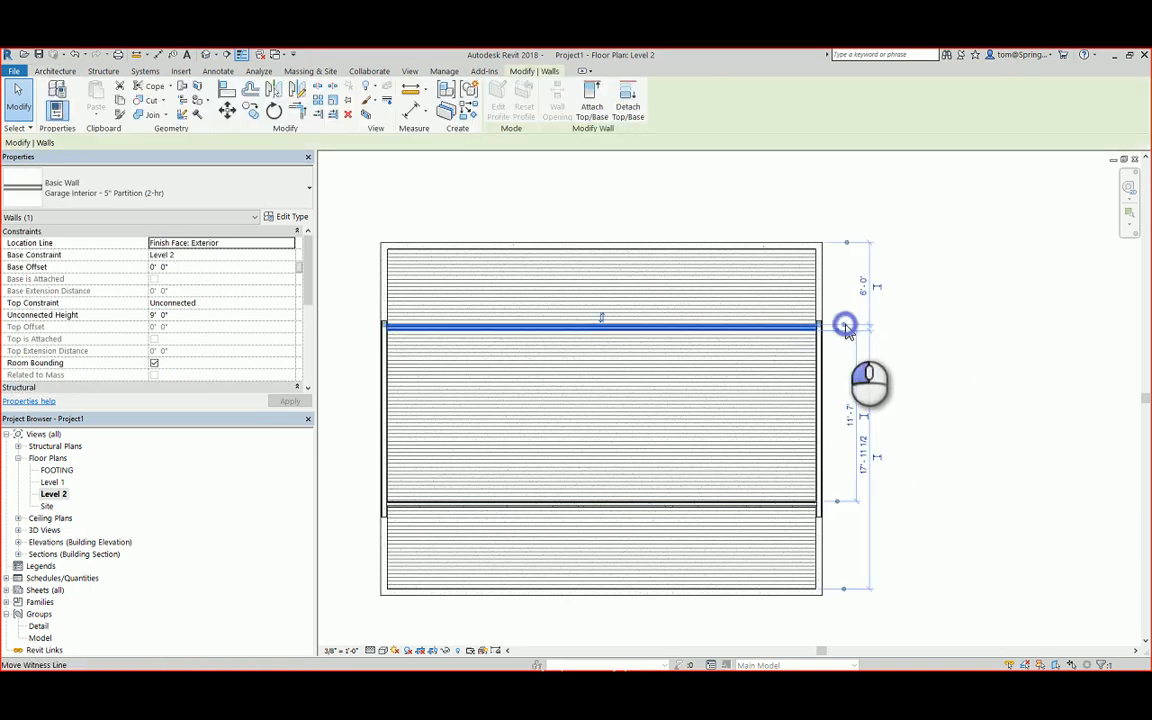
pyautogui.click(845, 327)
pyautogui.click(864, 289)
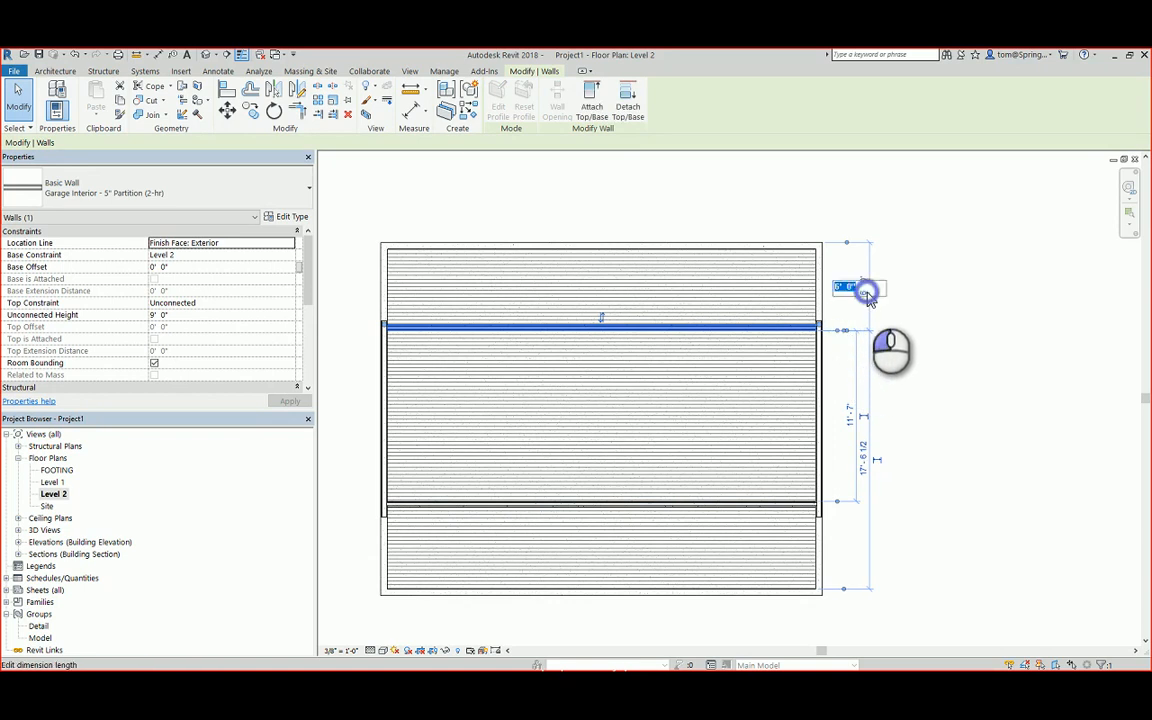
pyautogui.press('Return')
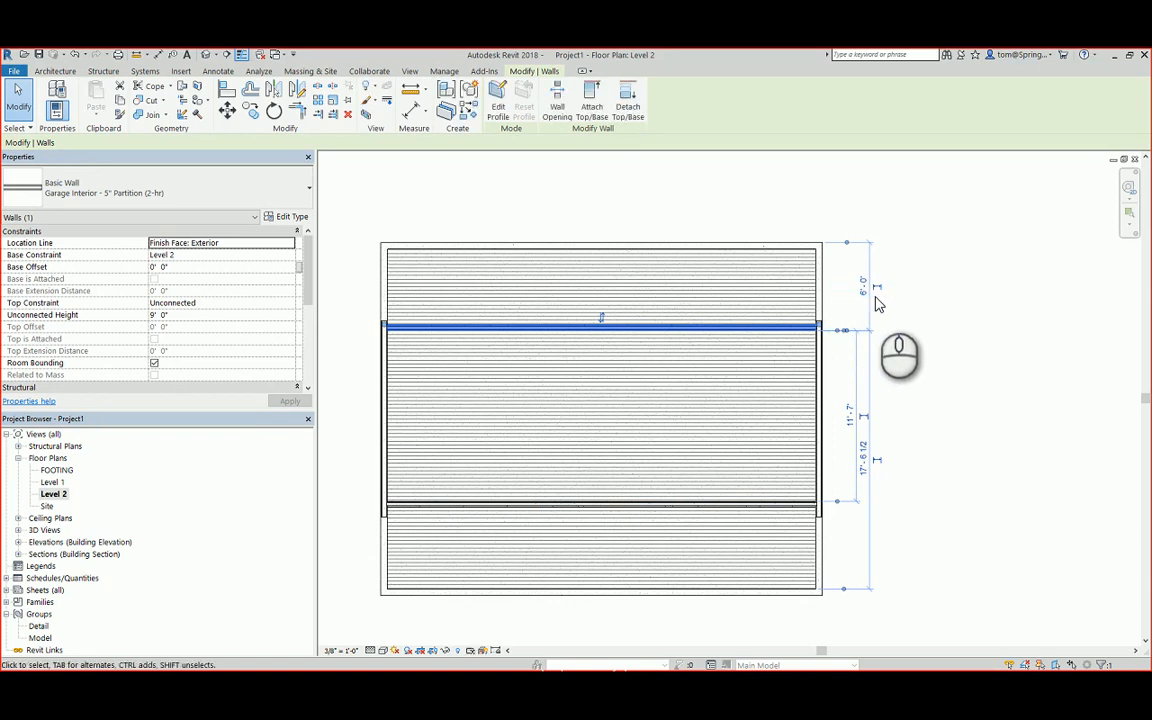
pyautogui.click(903, 328)
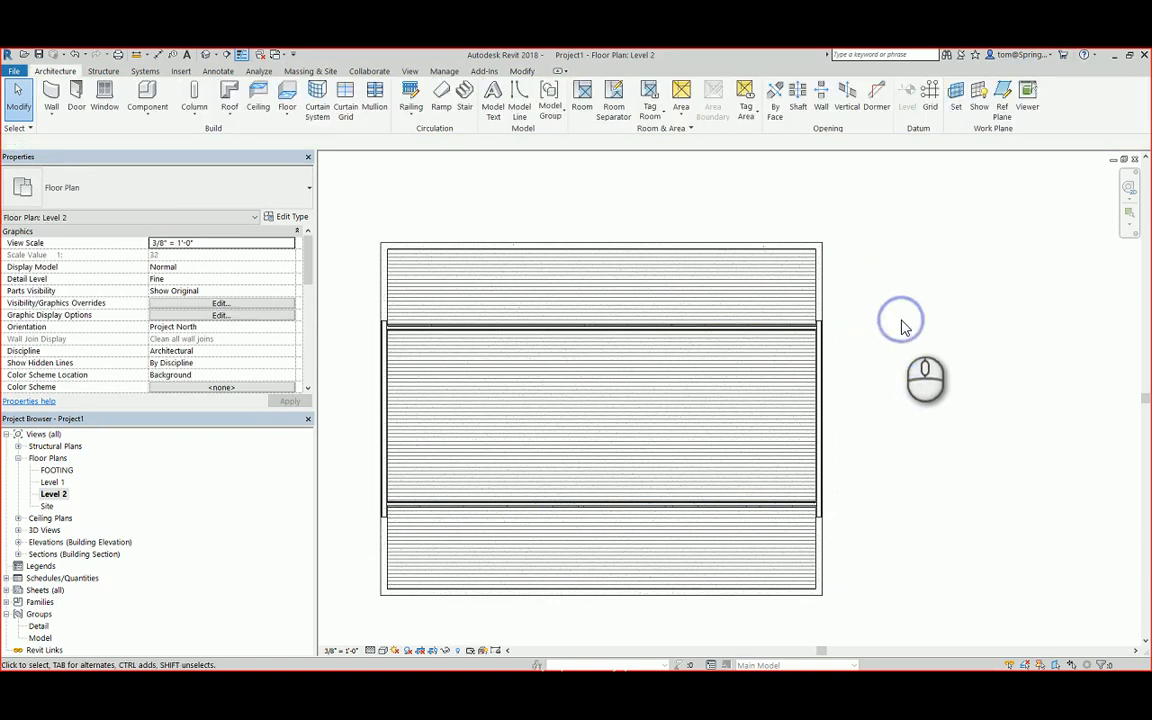
# - Make the upper partition's 6' temporary dimension permanent
pyautogui.click(807, 333)
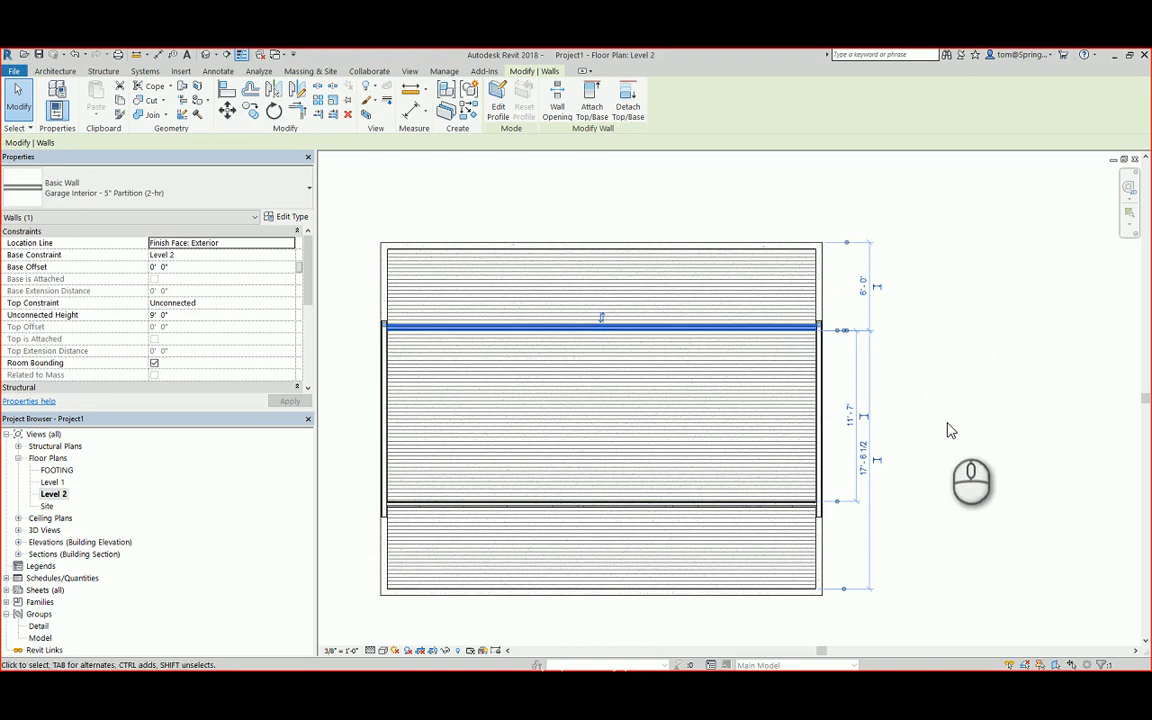
pyautogui.click(877, 290)
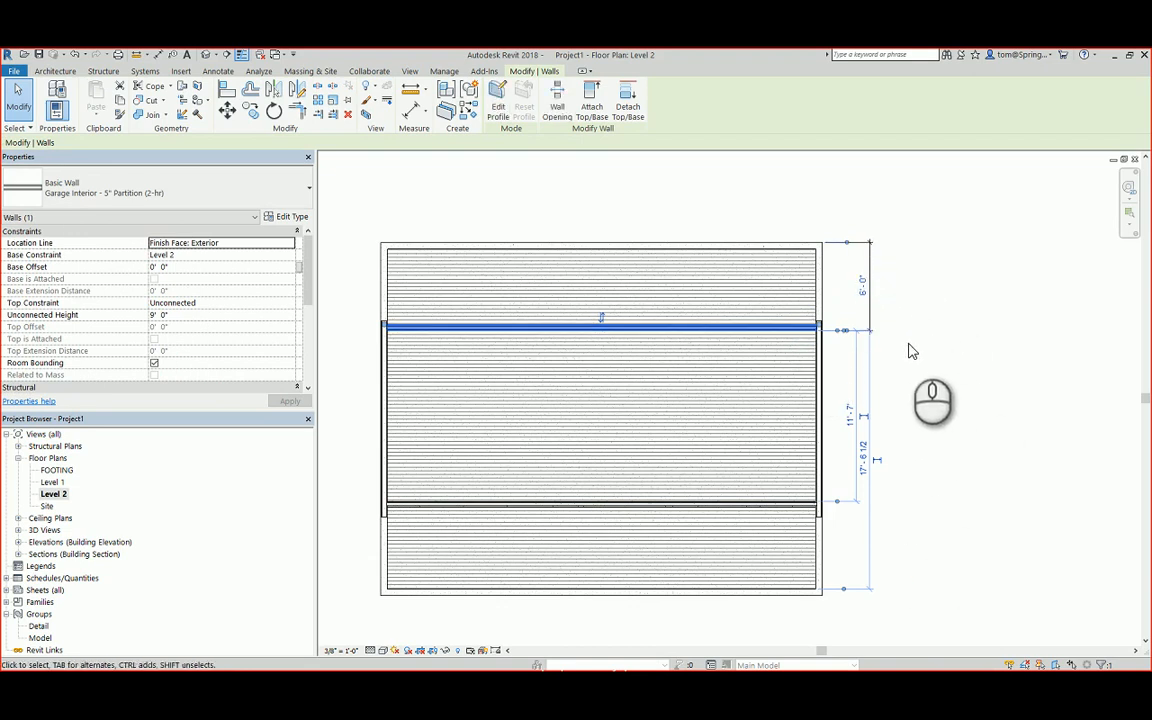
pyautogui.click(932, 320)
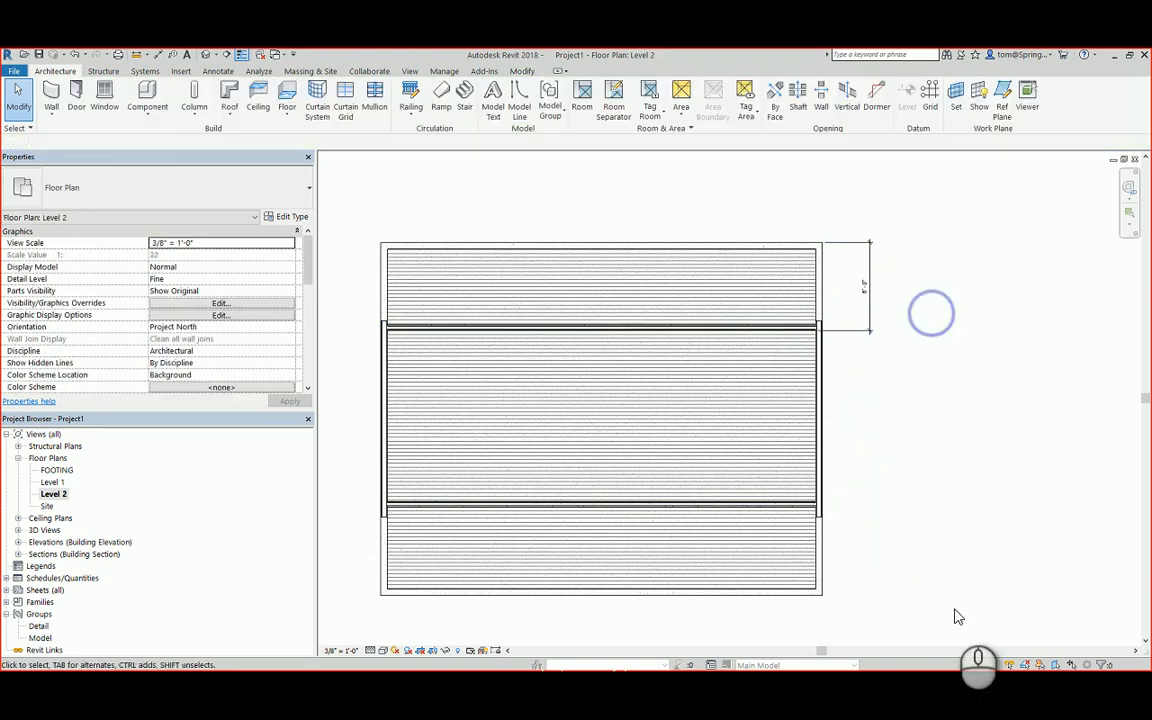
# - Measure the lower partition from its upper face to the lower garage wall's outer face, and set that distance to 6'
pyautogui.click(800, 512)
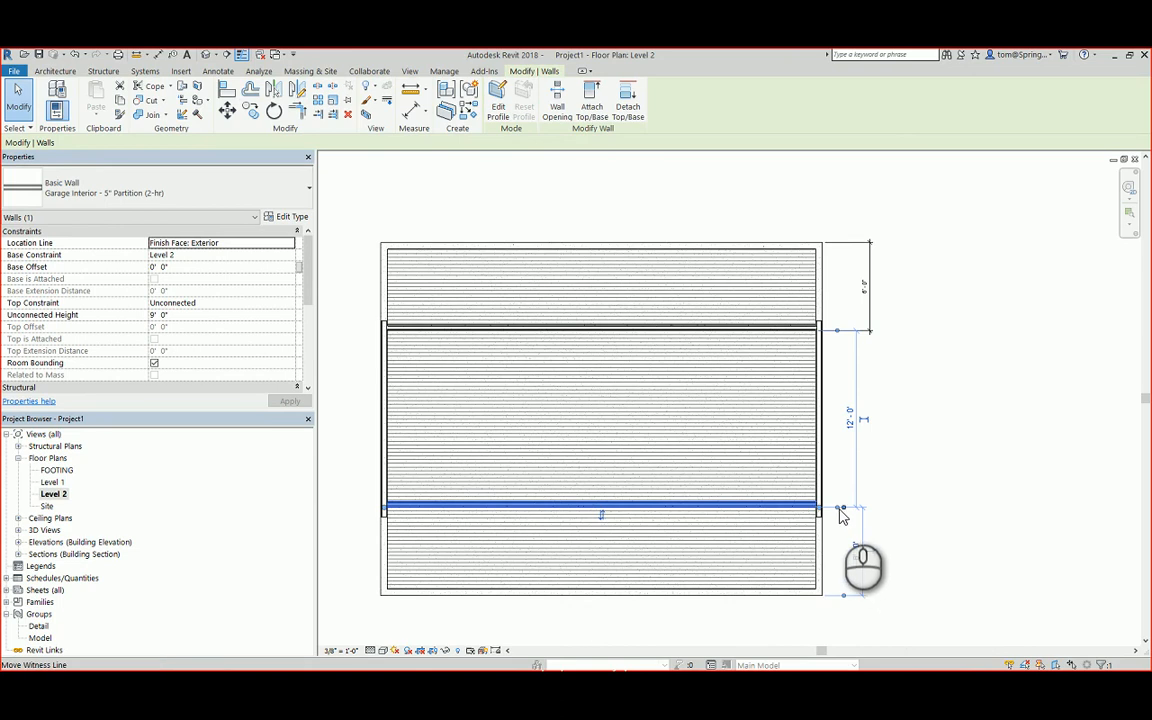
pyautogui.moveTo(840, 513); pyautogui.dragTo(843, 512)
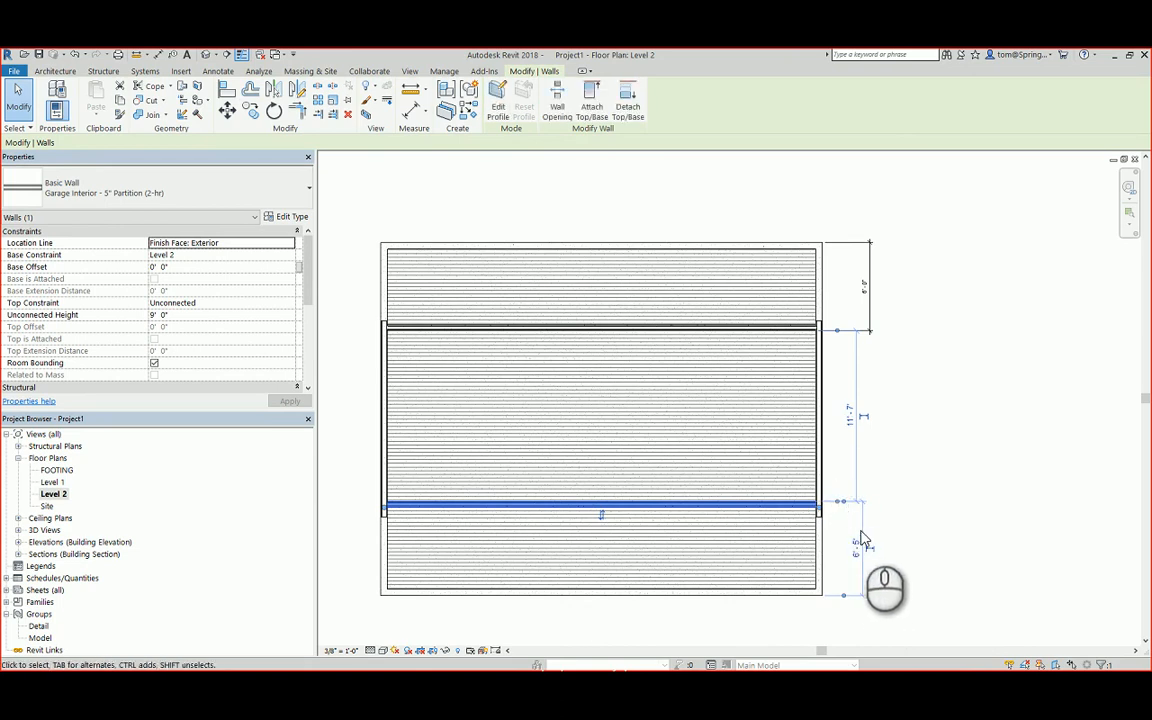
pyautogui.click(856, 547)
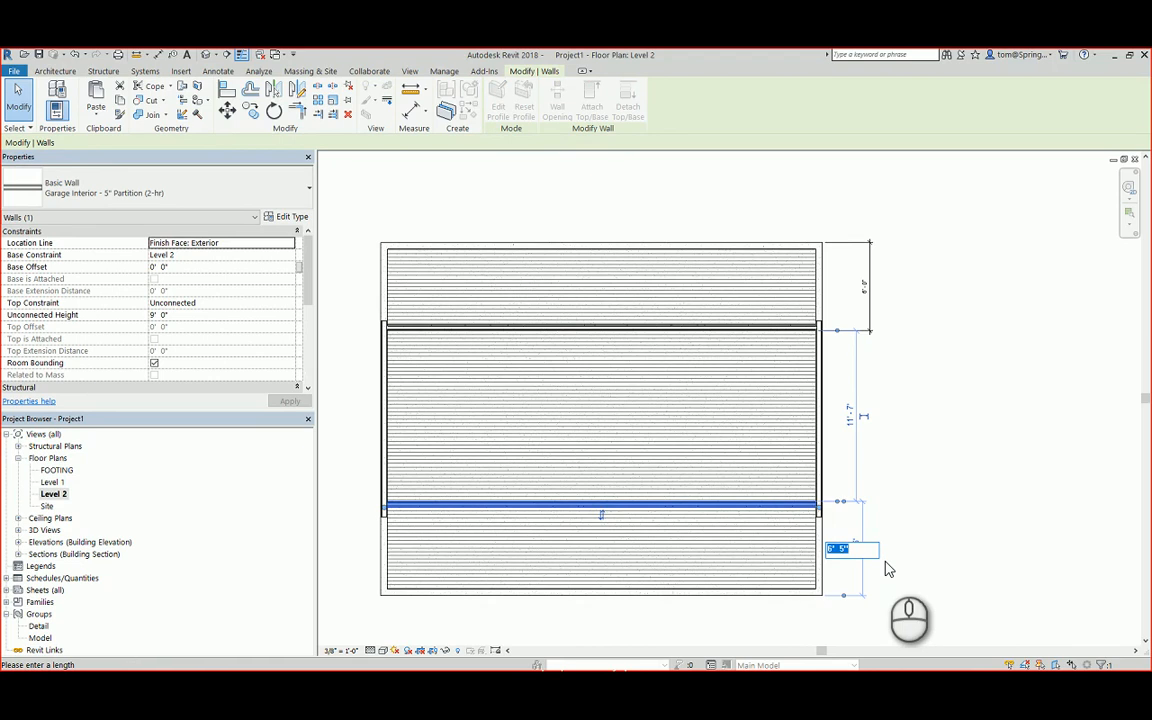
pyautogui.write('6')
pyautogui.press('Return')
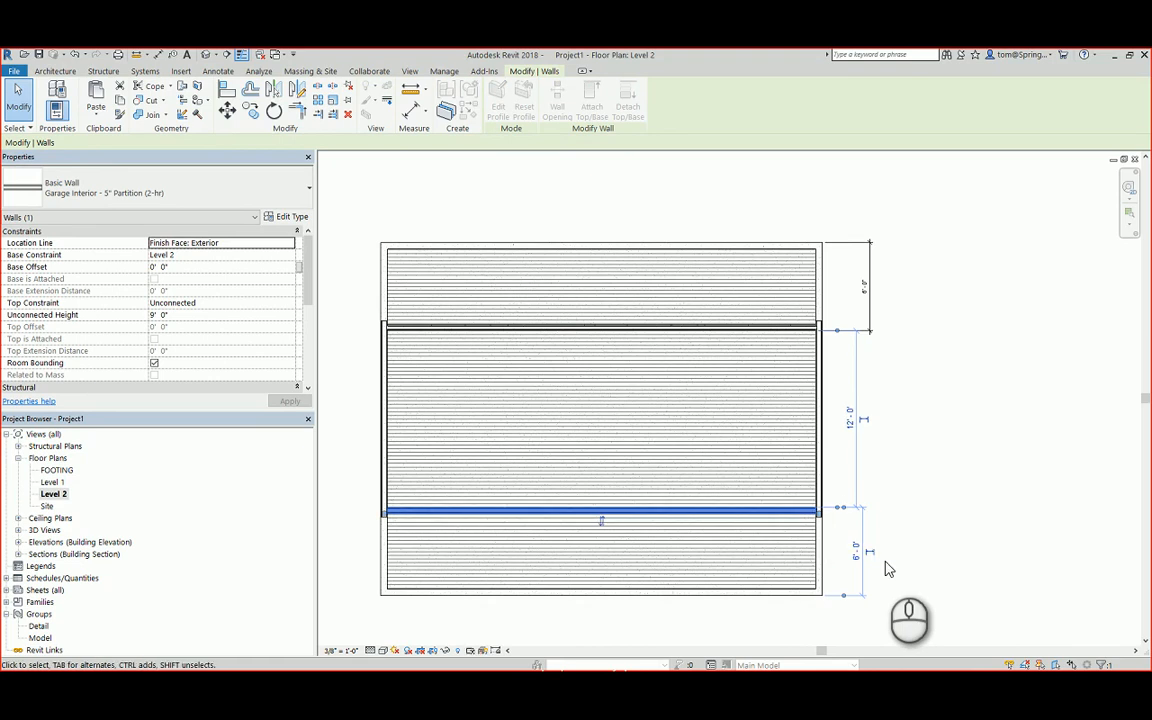
pyautogui.click(940, 525)
# - Make the lower partition's 6' dimension permanent and line it up with the upper partition's dimension
pyautogui.click(806, 512)
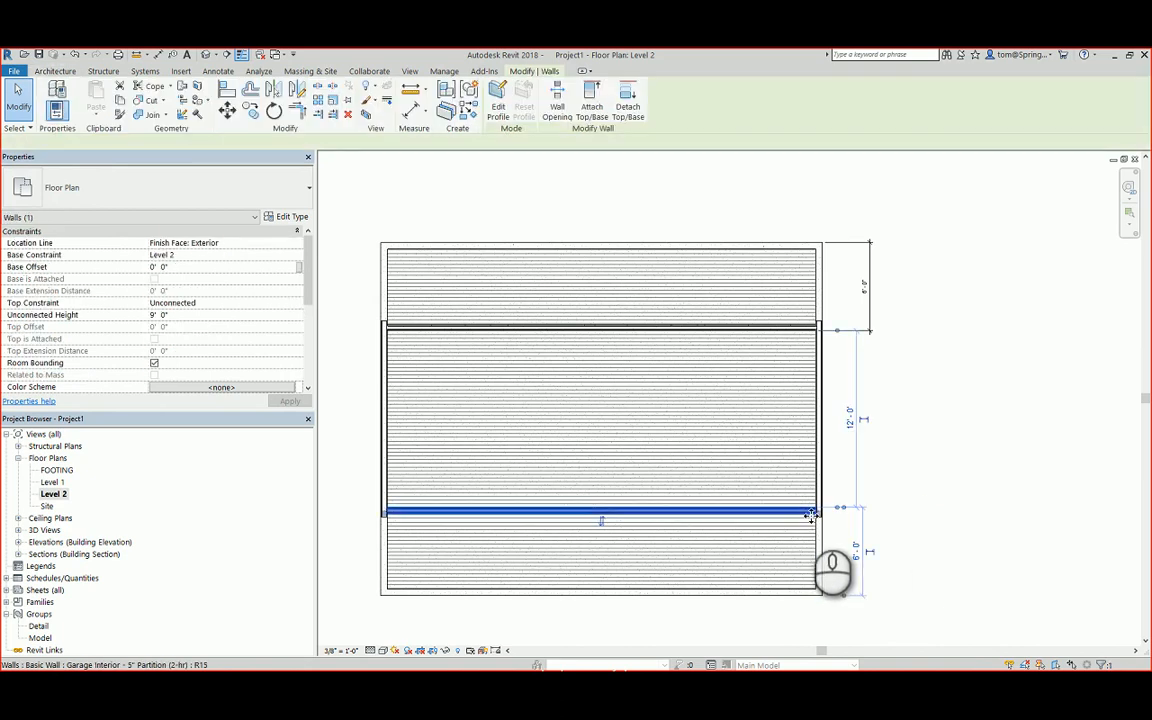
pyautogui.click(875, 550)
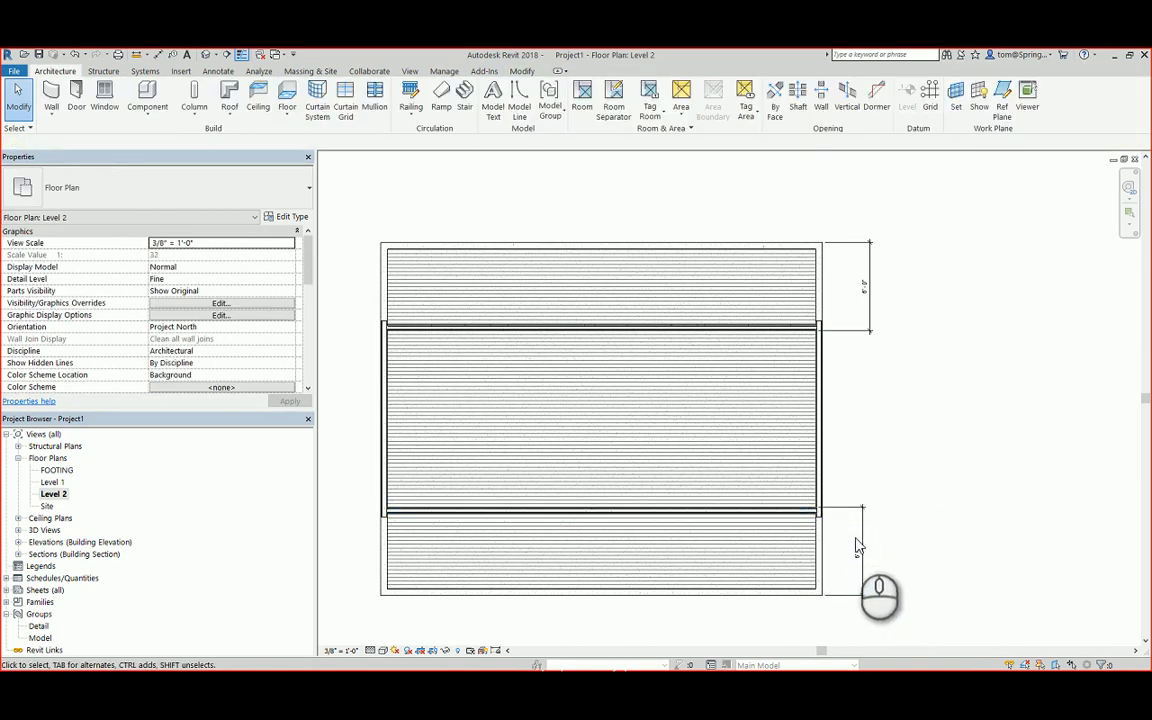
pyautogui.click(861, 539)
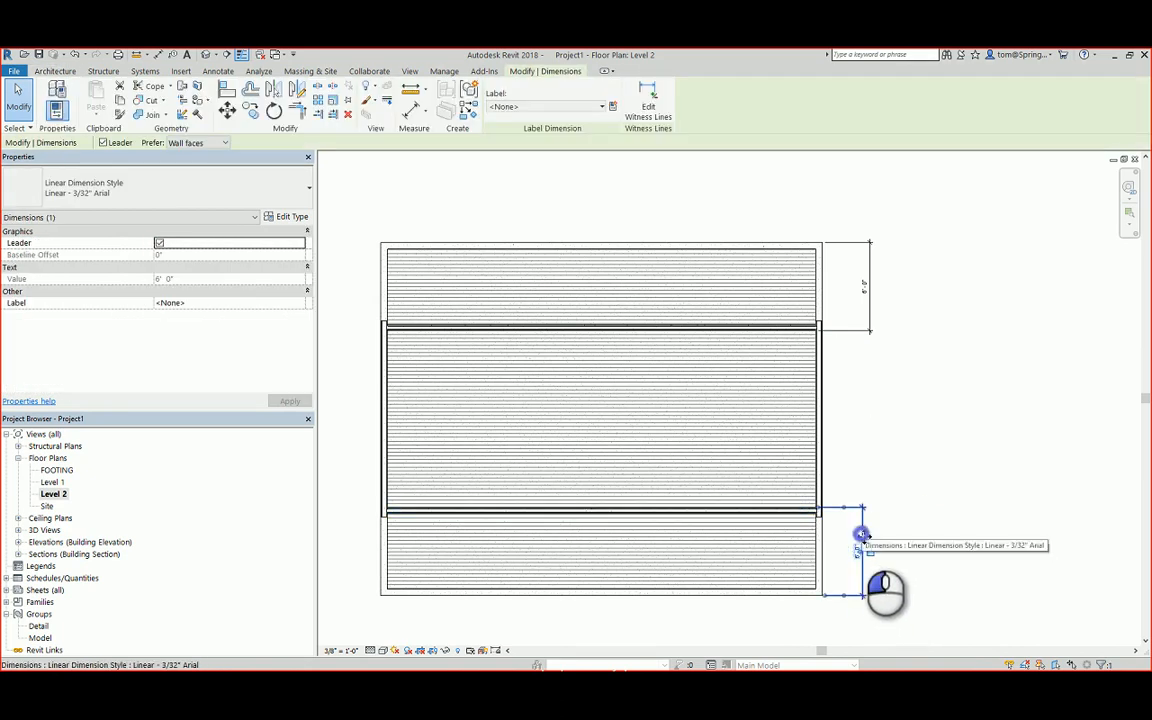
pyautogui.moveTo(861, 535); pyautogui.dragTo(874, 544)
pyautogui.click(931, 504)
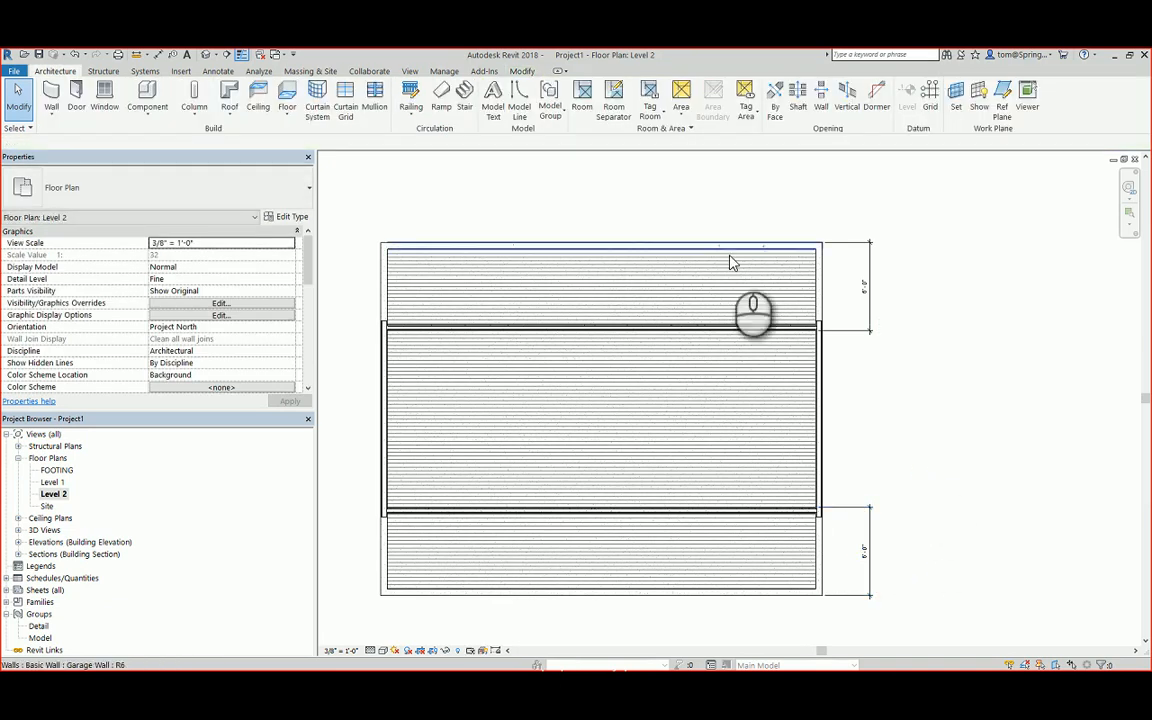
# - Make the 12' dimension between the two partitions permanent and line it up with the two 6' dimensions
pyautogui.click(799, 325)
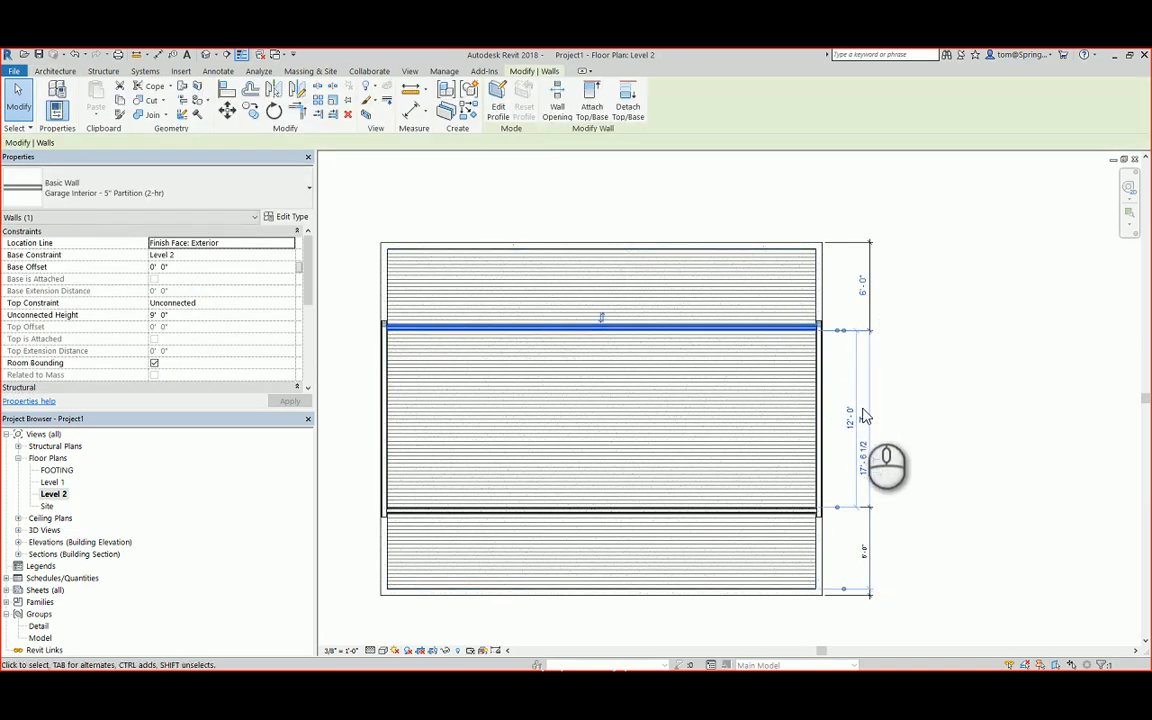
pyautogui.click(893, 421)
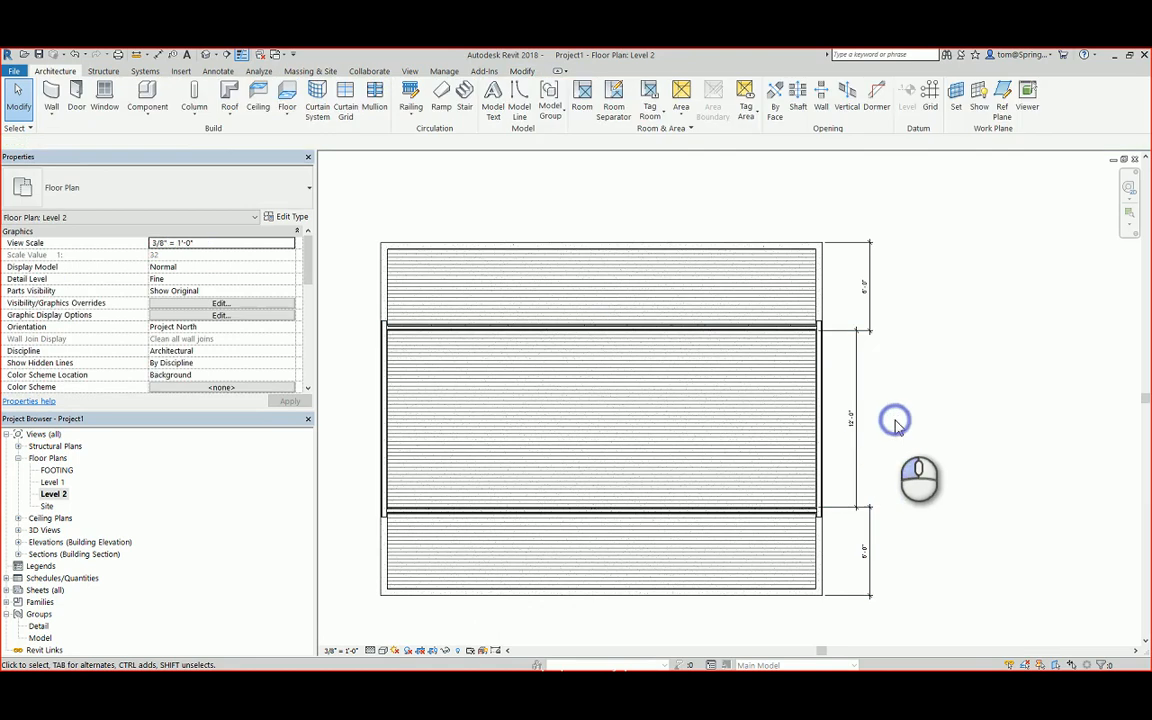
pyautogui.click(860, 432)
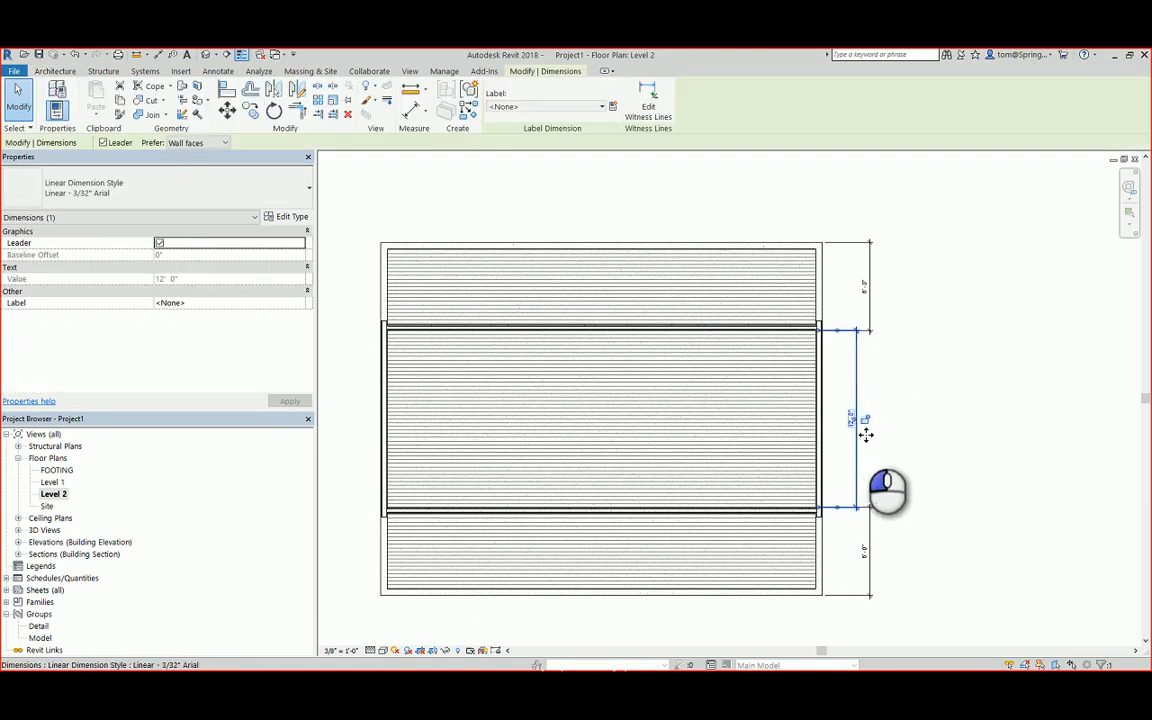
pyautogui.click(895, 418)
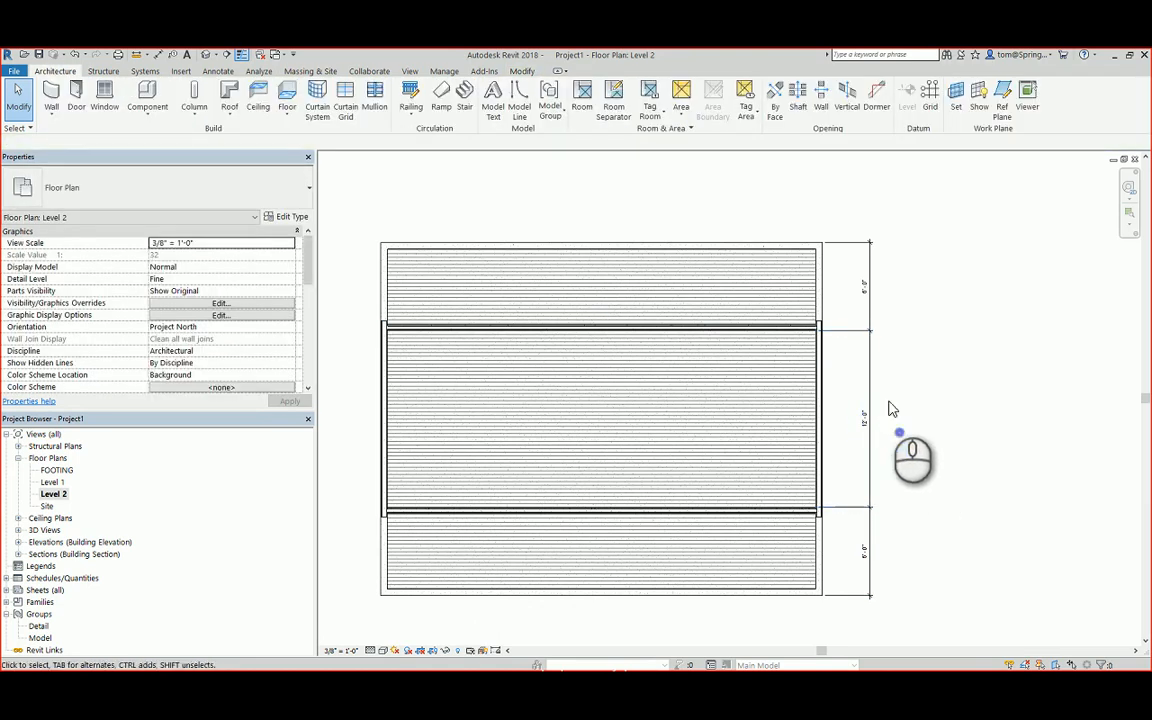
# - Place a Double Hung with Trim 36" x 48" window in the garage's right side wall, midway between the two partitions
pyautogui.scroll(3, 813, 332)
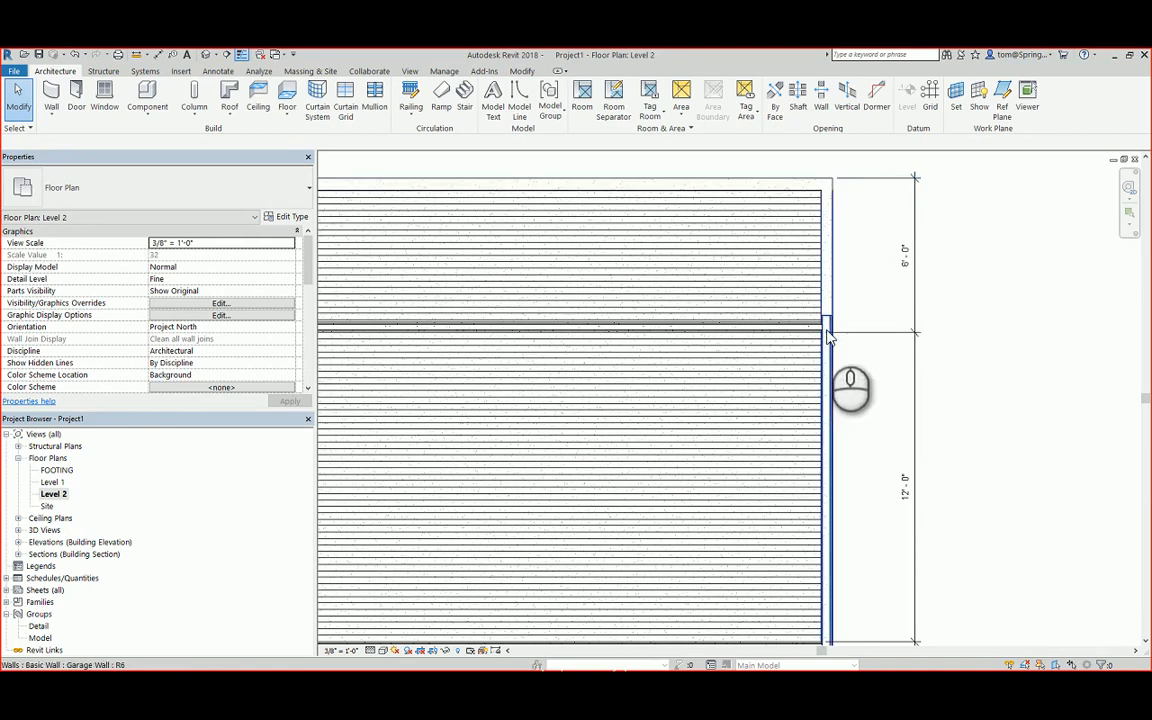
pyautogui.scroll(-3, 902, 369)
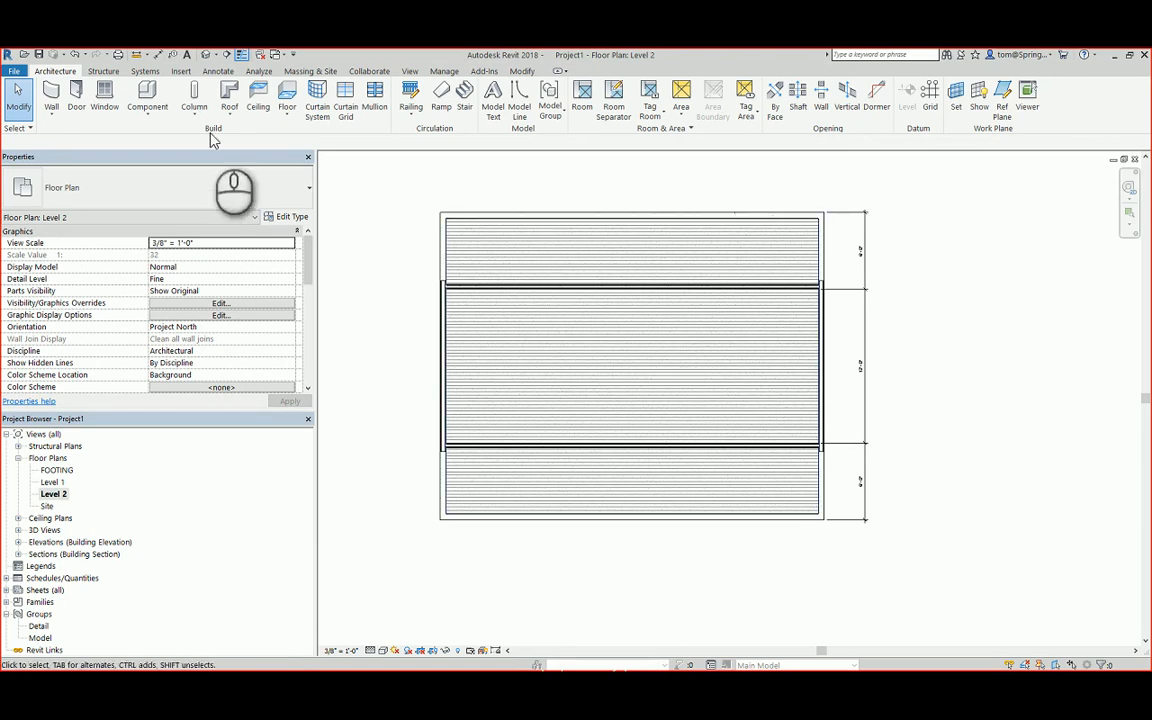
pyautogui.click(104, 95)
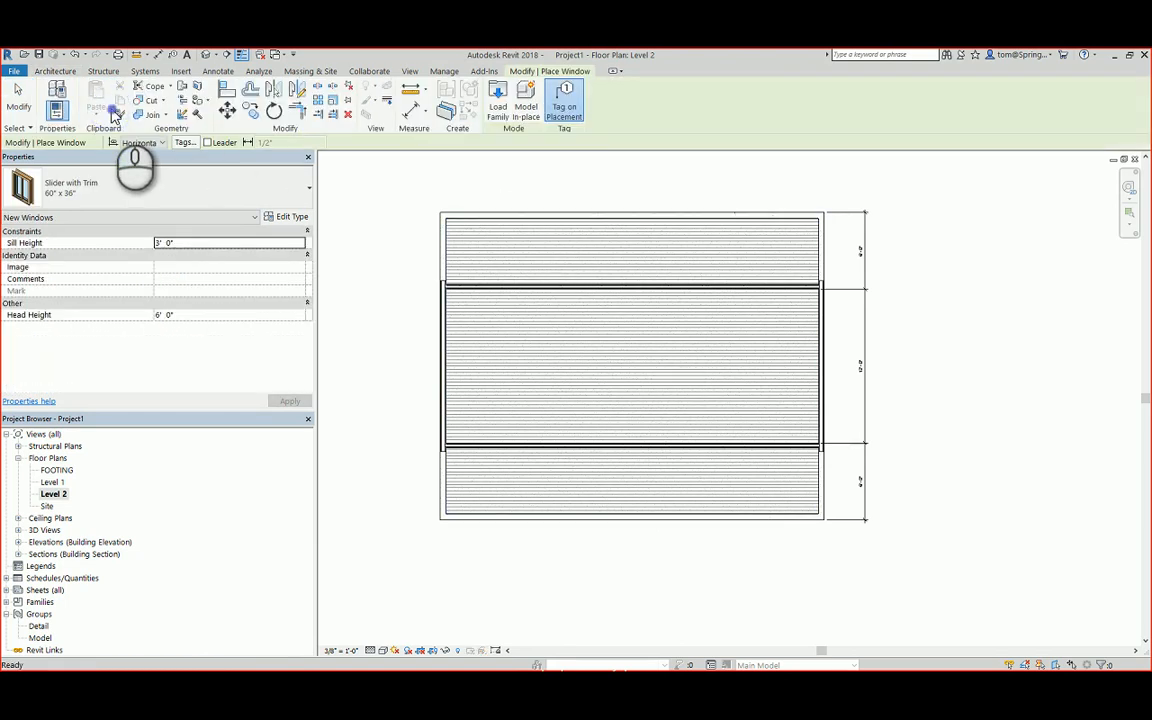
pyautogui.click(309, 188)
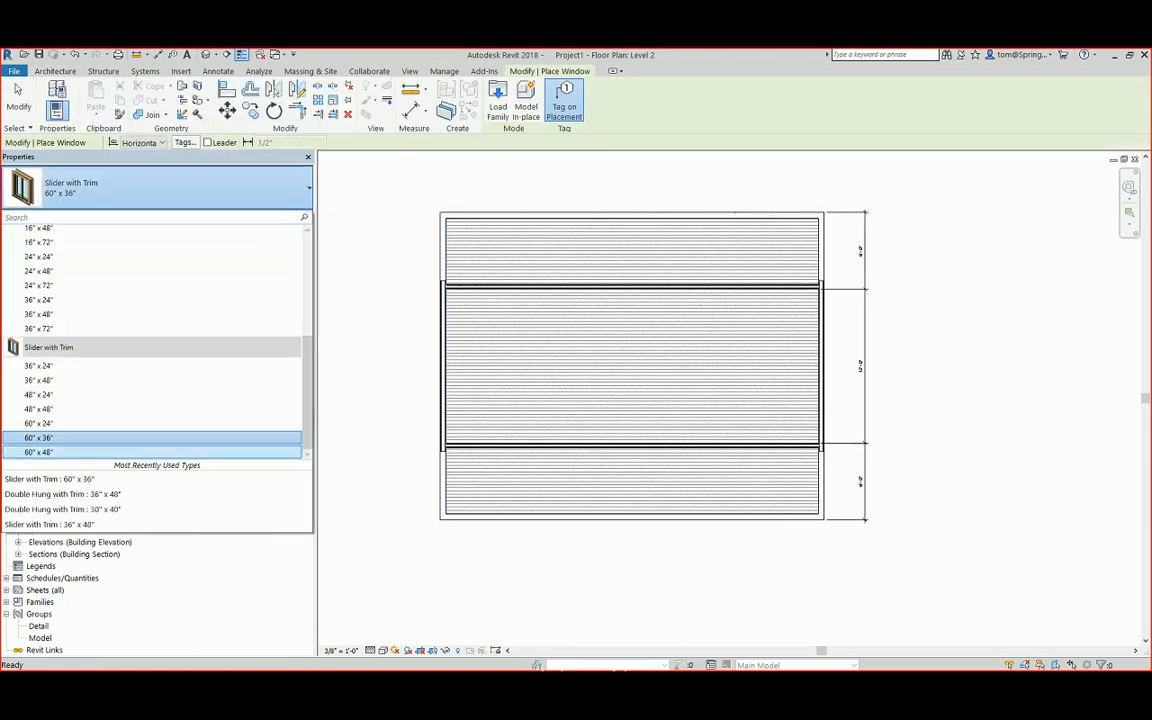
pyautogui.click(113, 494)
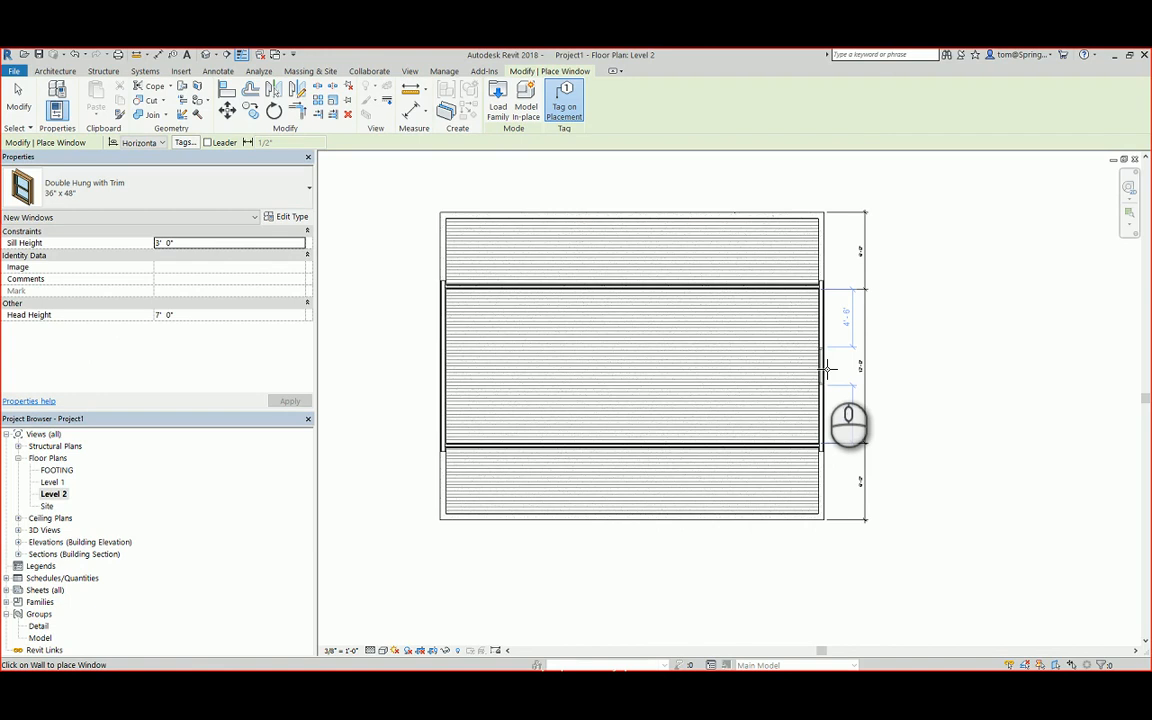
pyautogui.click(823, 366)
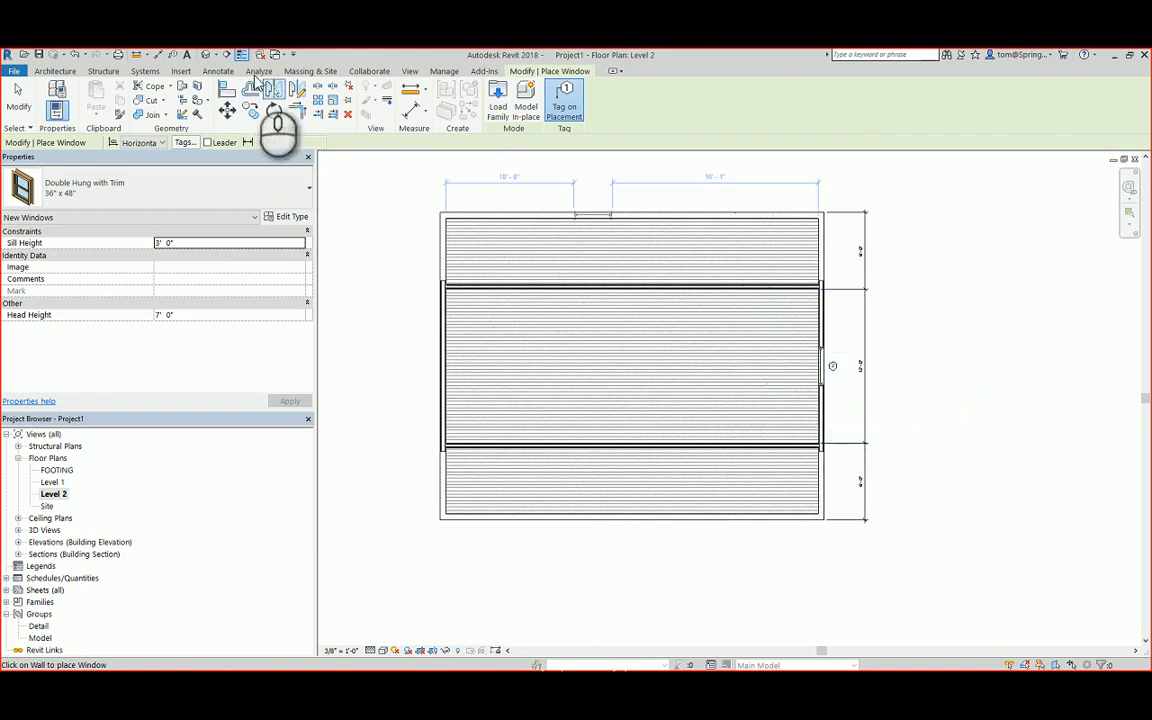
# - In the 3D view, attach the top of the partition behind the ridge to the gable roof
pyautogui.click(205, 54)
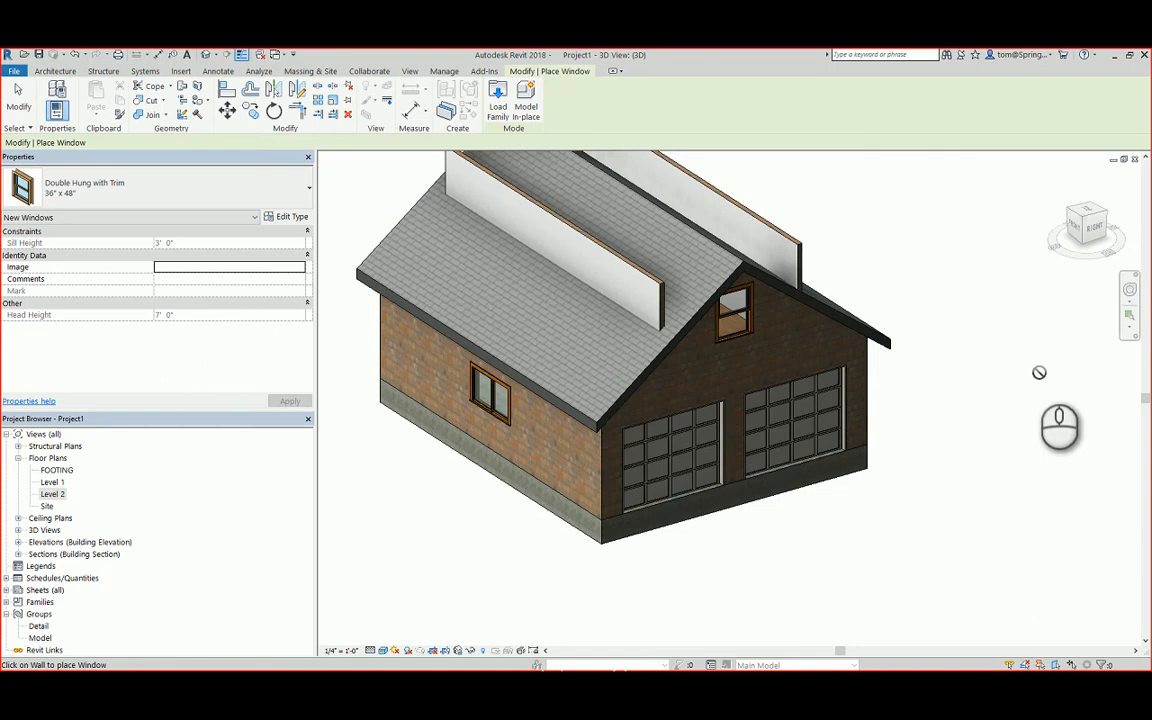
pyautogui.scroll(-2, 1037, 370)
pyautogui.moveTo(1037, 370); pyautogui.dragTo(941, 467, button='middle')
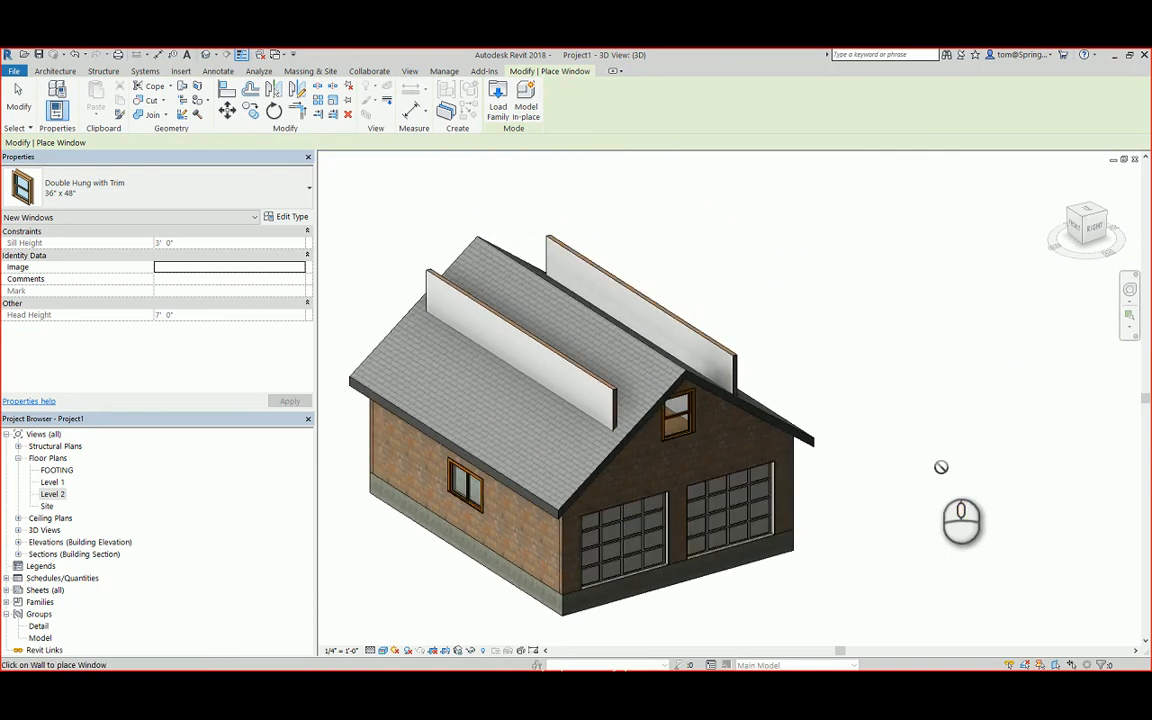
pyautogui.scroll(1, 918, 452)
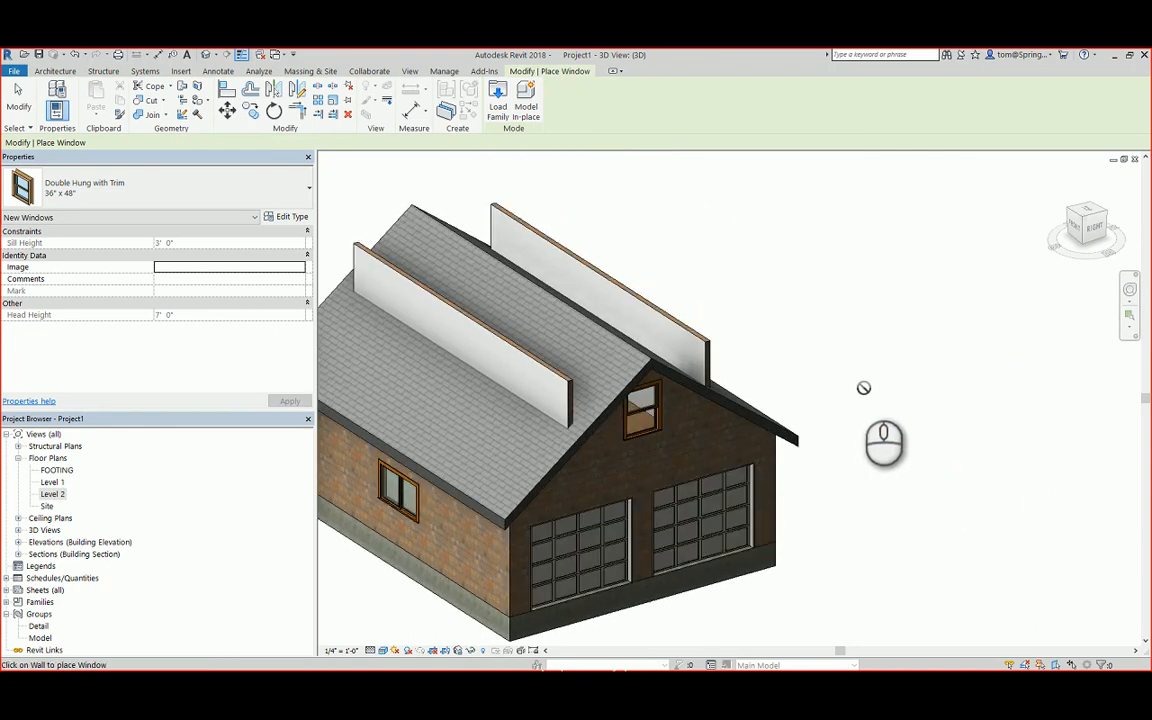
pyautogui.moveTo(864, 387); pyautogui.dragTo(941, 396, button='middle')
pyautogui.press('Escape')
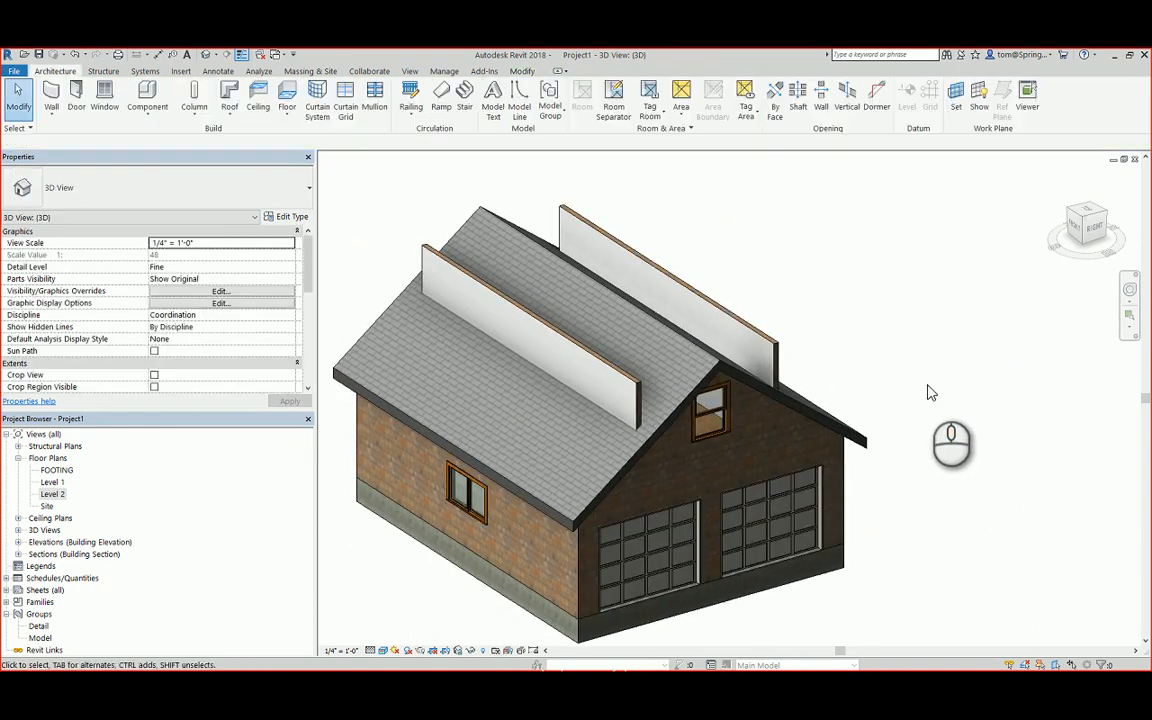
pyautogui.click(776, 356)
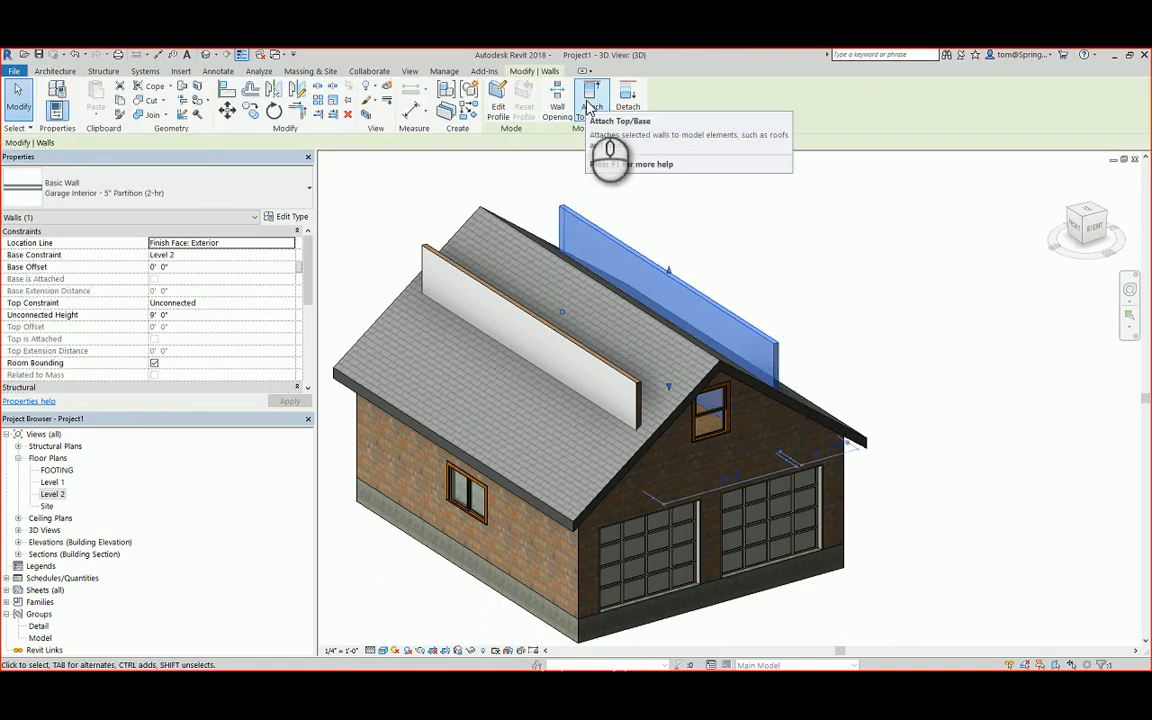
pyautogui.click(590, 107)
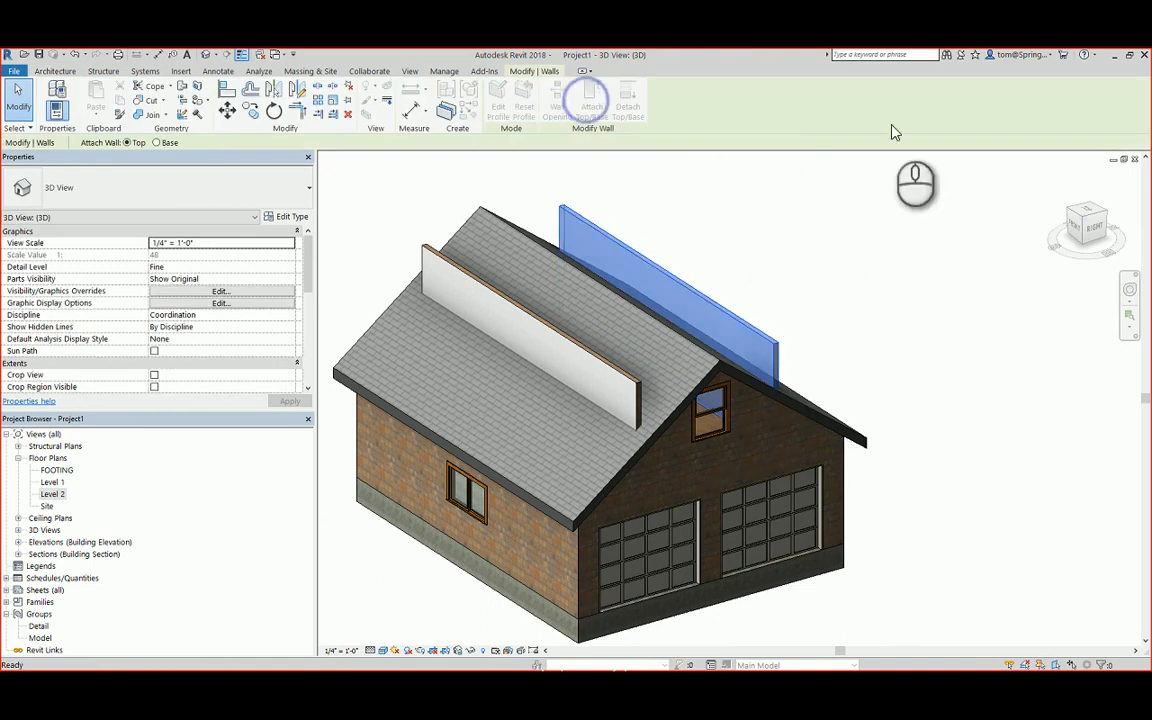
pyautogui.click(800, 402)
pyautogui.click(878, 341)
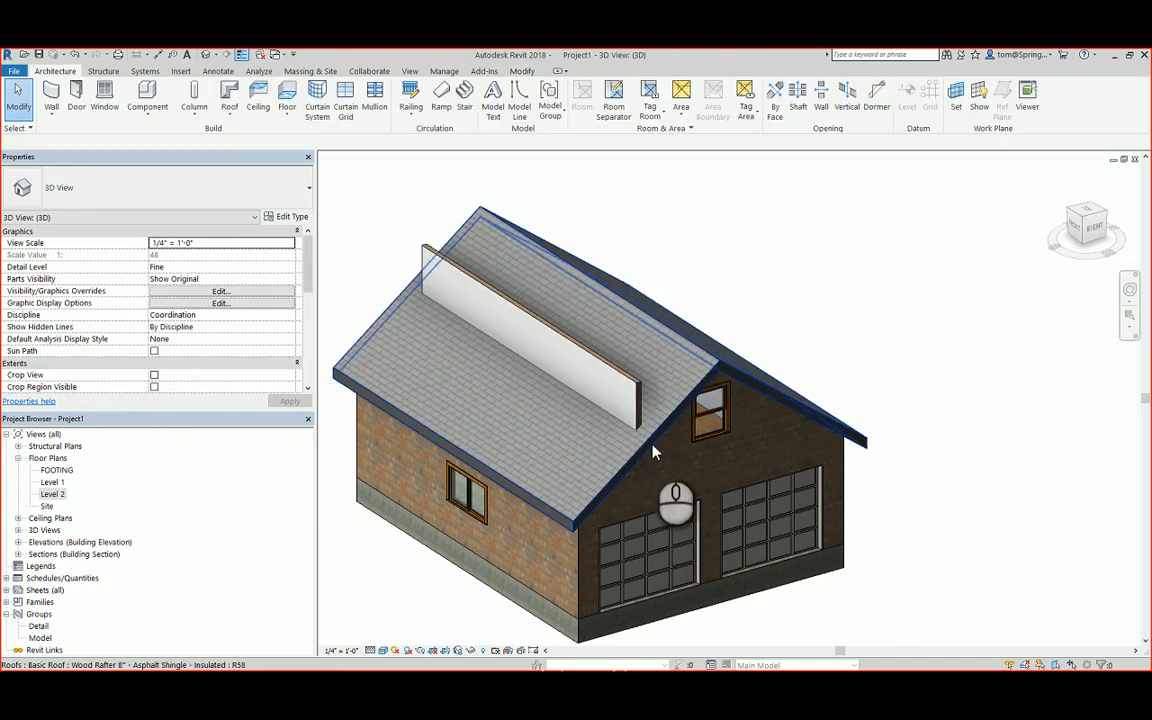
# - Attach the top of the remaining partition, projecting through the front roof slope, to the gable roof
pyautogui.click(645, 418)
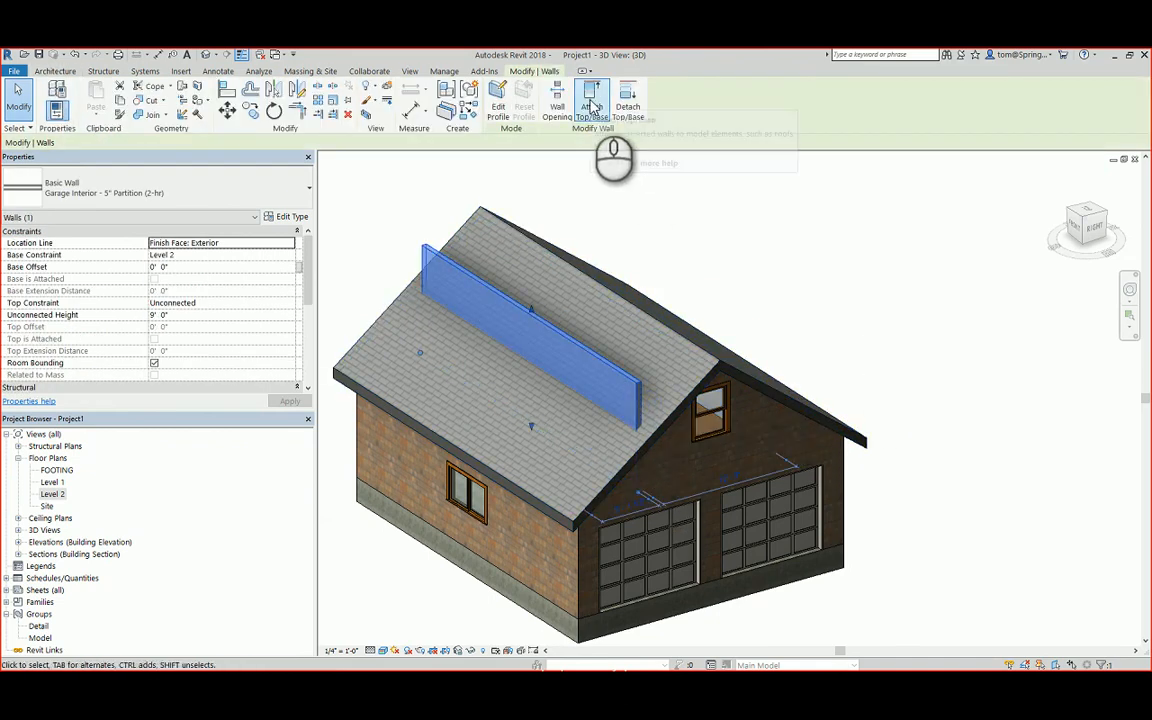
pyautogui.click(592, 106)
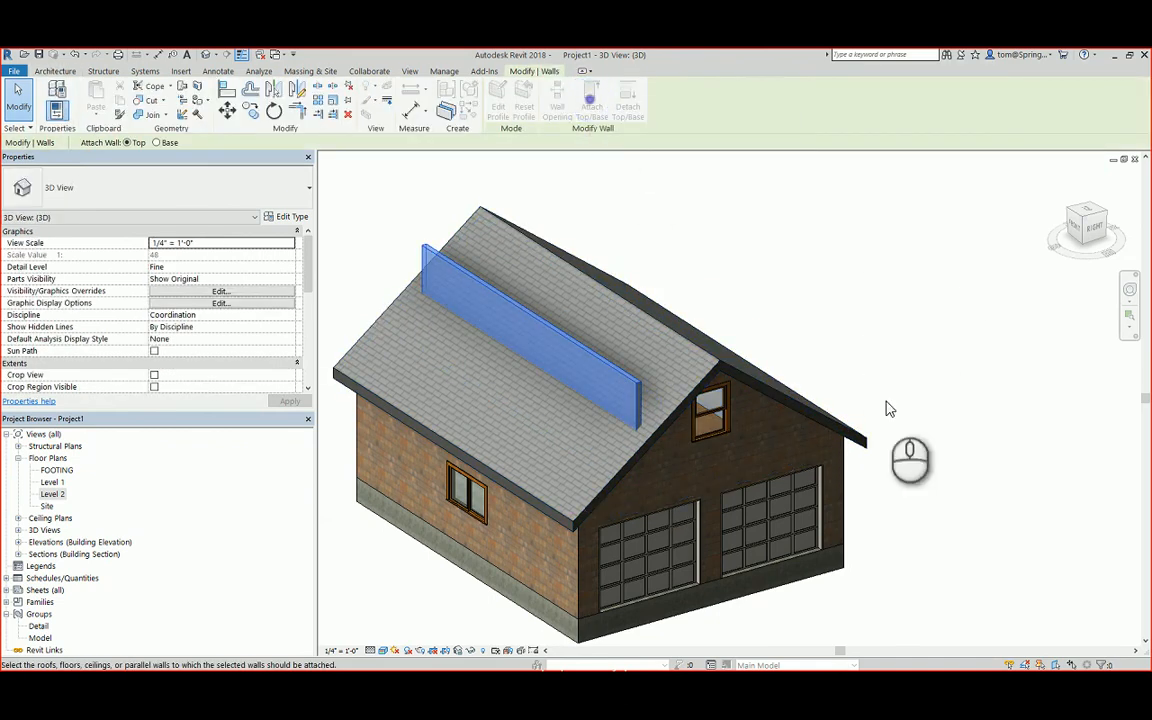
pyautogui.click(686, 410)
pyautogui.click(951, 296)
pyautogui.scroll(-1, 913, 368)
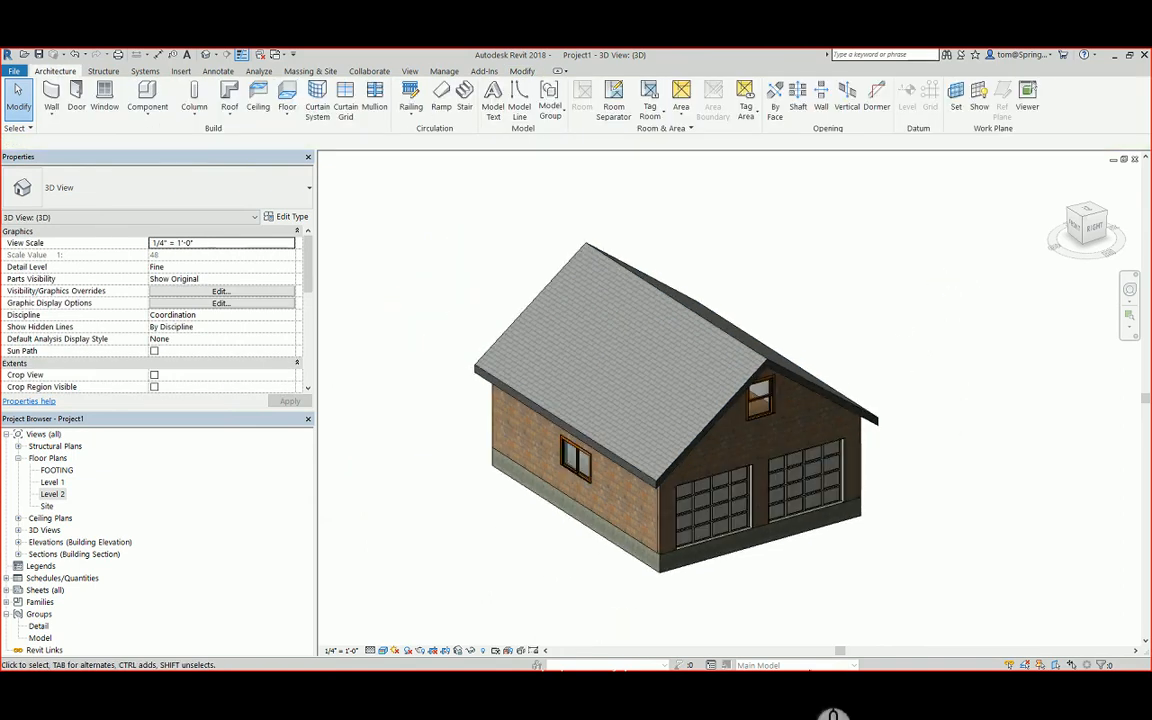
# - Turn on the section box for the 3D view
pyautogui.click(929, 532)
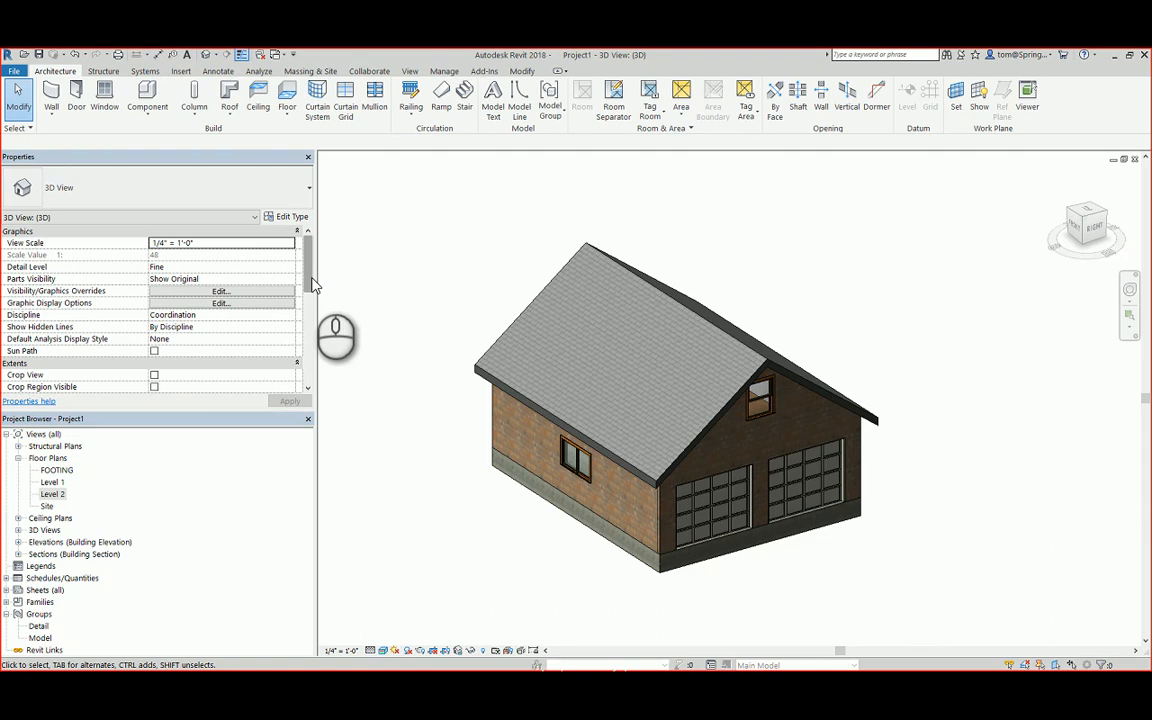
pyautogui.scroll(-2, 310, 287)
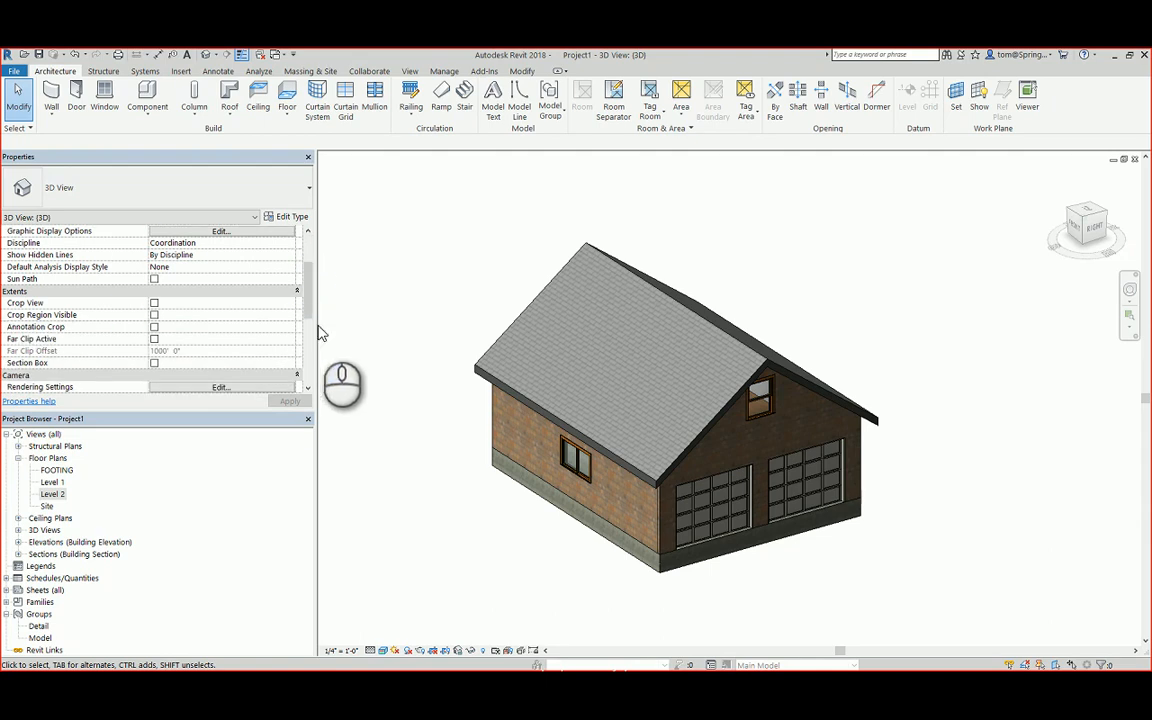
pyautogui.click(154, 363)
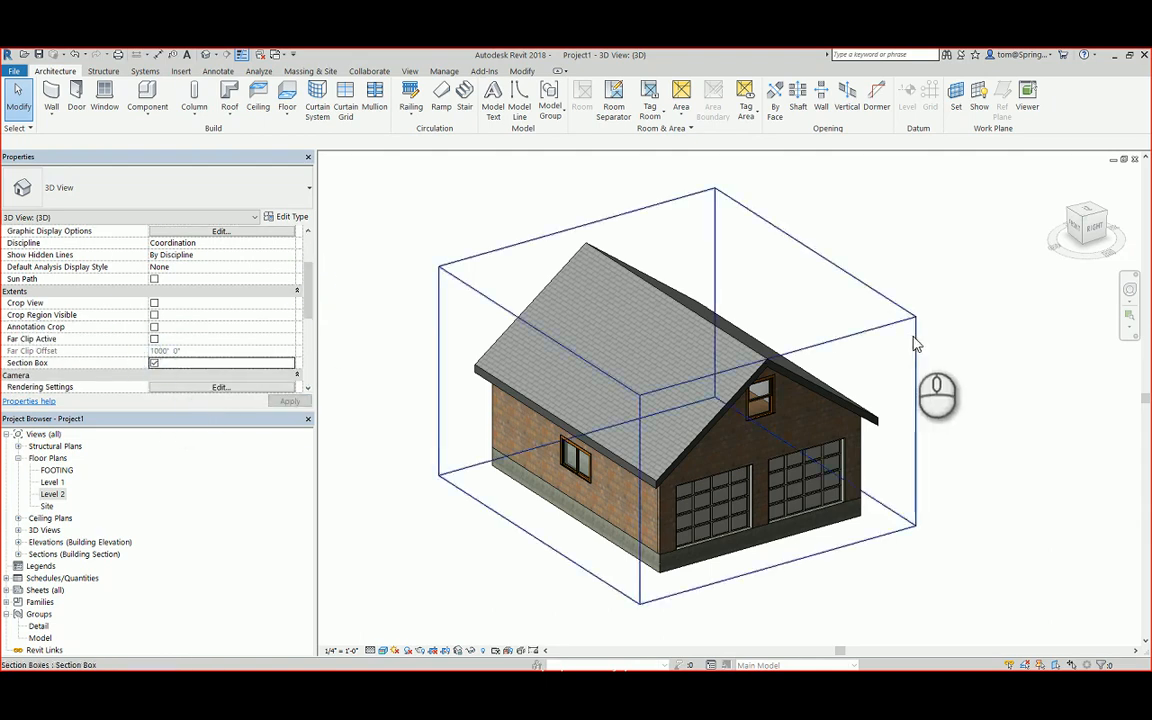
# - Pull the section box's face on the garage-door side inward so it cuts through the garage and exposes both floors
pyautogui.click(916, 355)
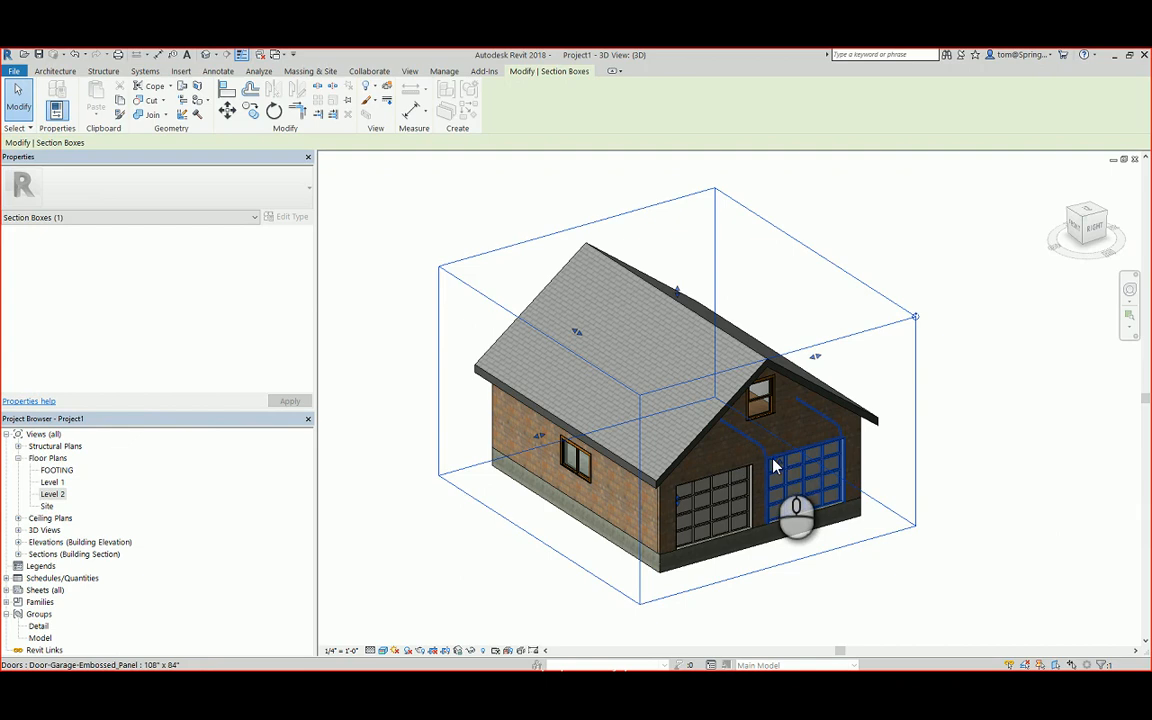
pyautogui.moveTo(776, 472); pyautogui.dragTo(761, 439)
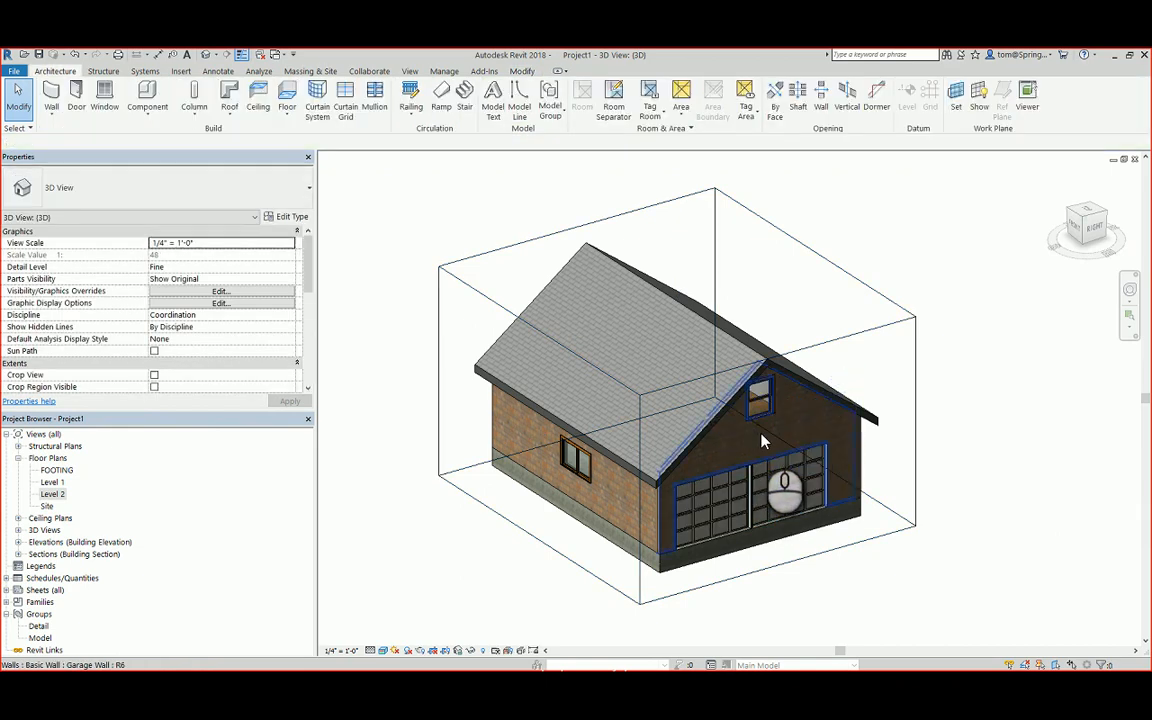
pyautogui.scroll(3, 825, 465)
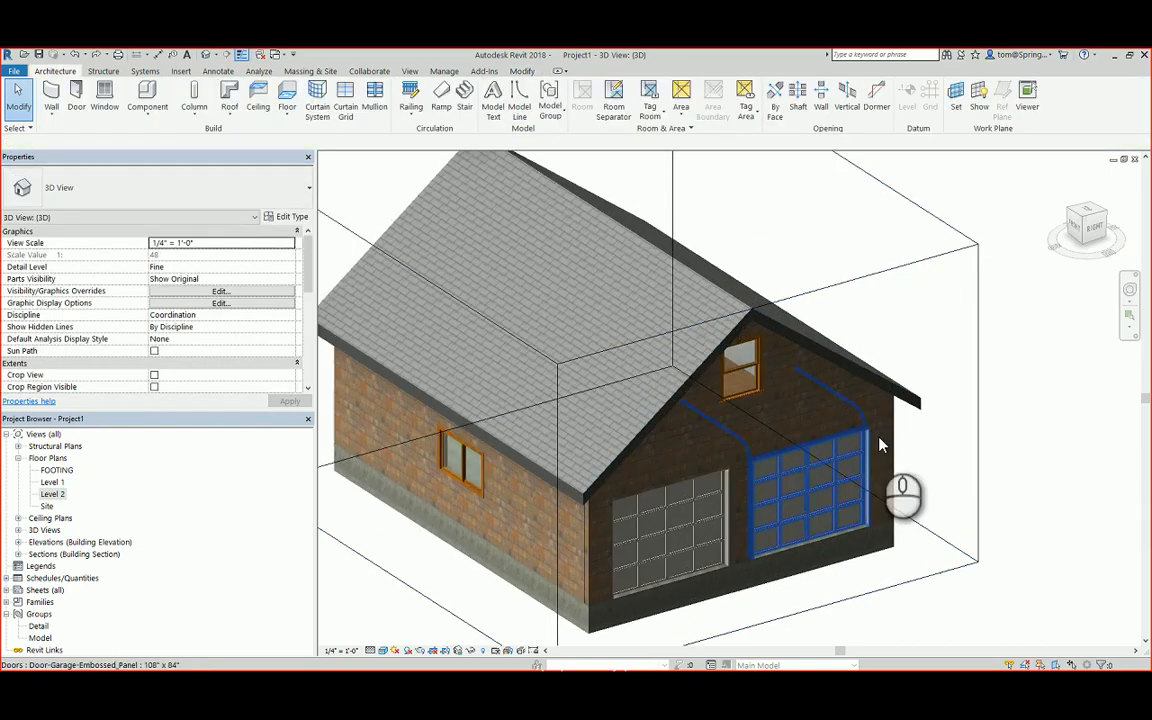
pyautogui.click(980, 428)
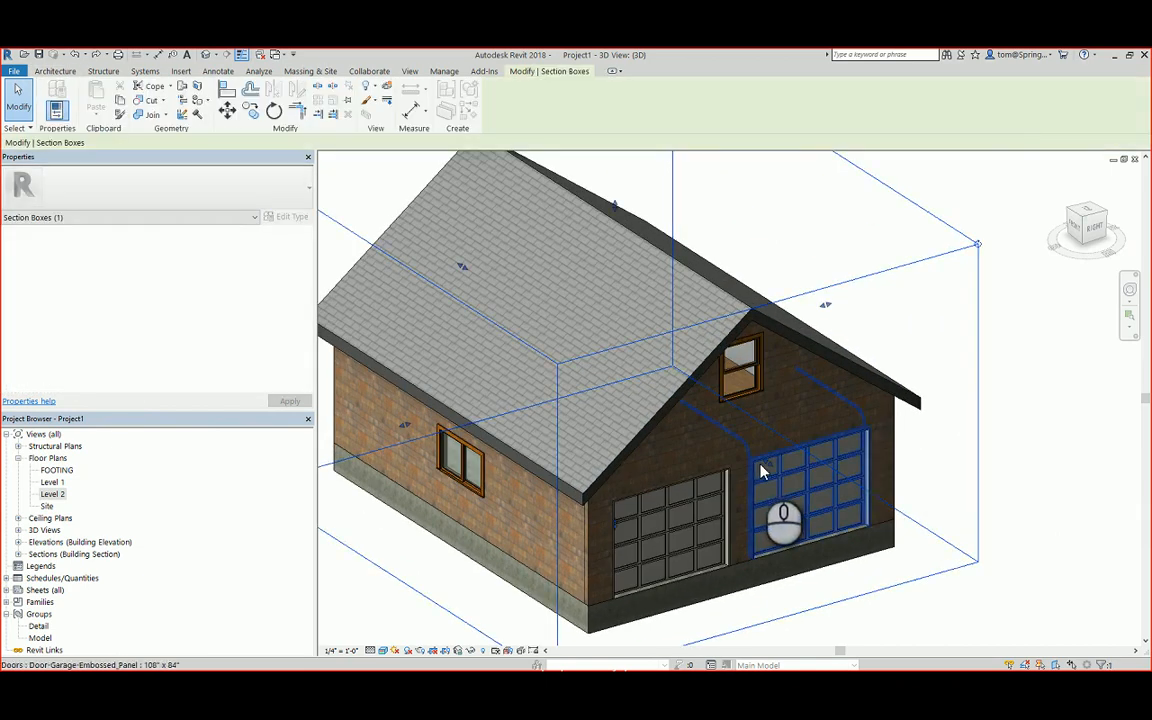
pyautogui.moveTo(766, 463); pyautogui.dragTo(700, 437)
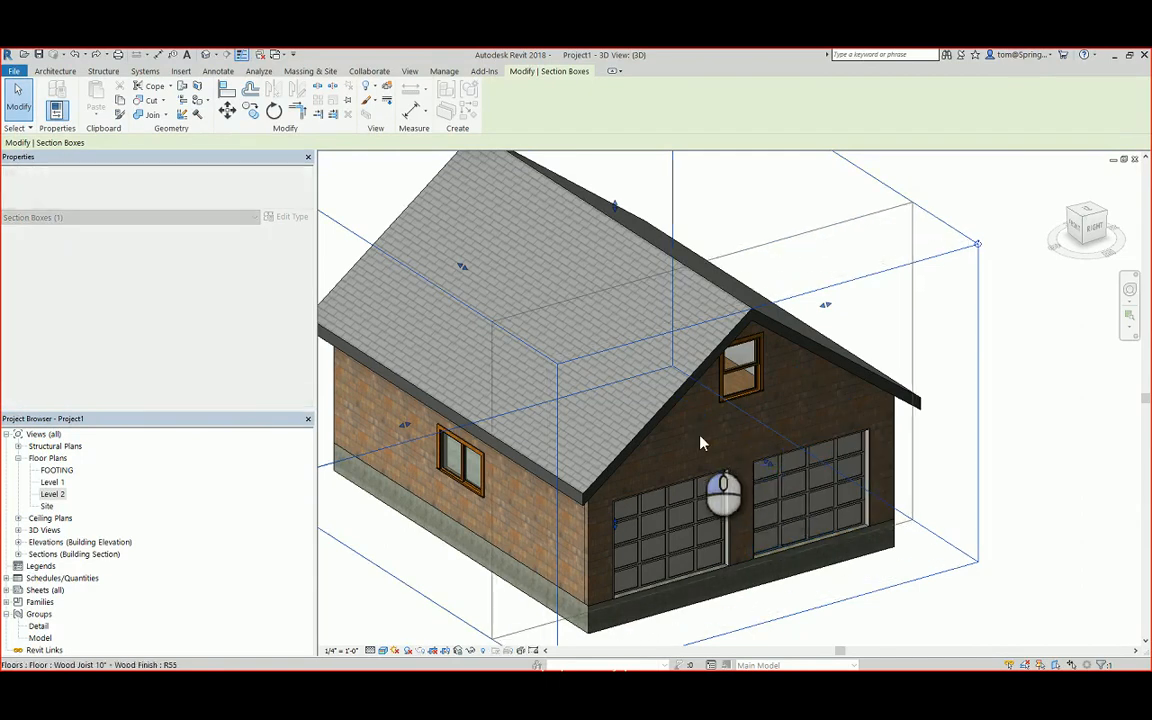
pyautogui.click(1050, 568)
pyautogui.scroll(-1, 1017, 532)
pyautogui.moveTo(1001, 525); pyautogui.dragTo(850, 500, button='middle')
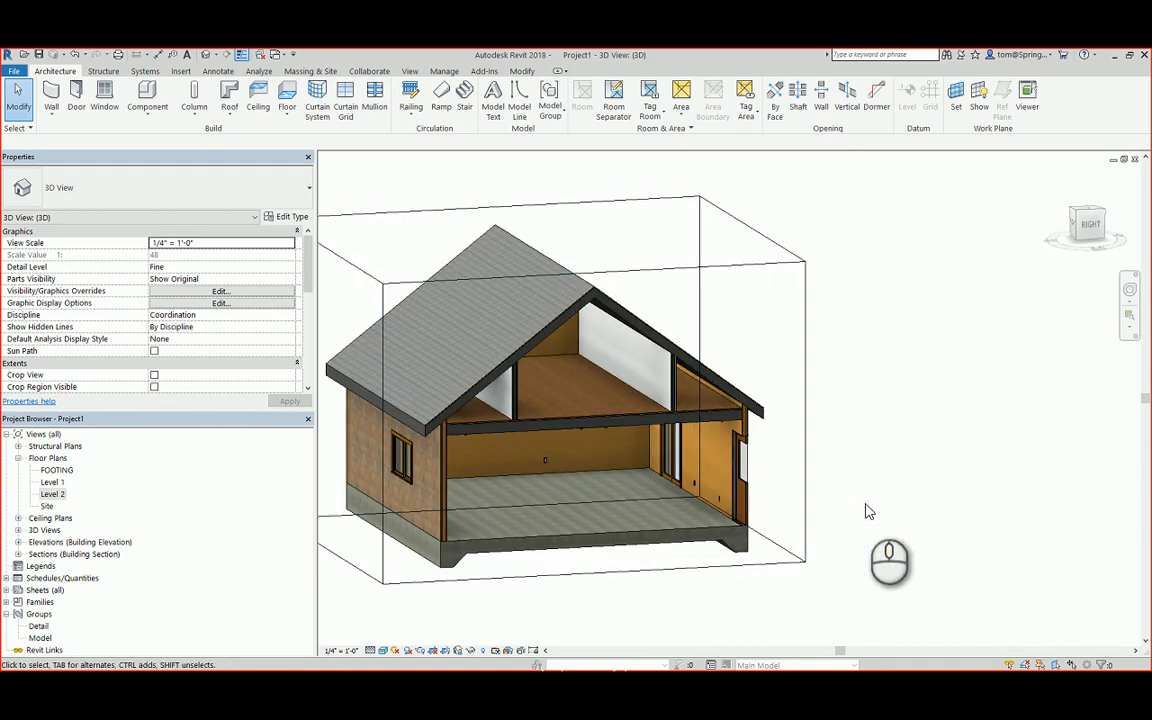
# - Open the Level 2 floor plan and look up the AtticStairs_Fakro_LMS types among the project's loaded Generic Models families
pyautogui.doubleClick(53, 494)
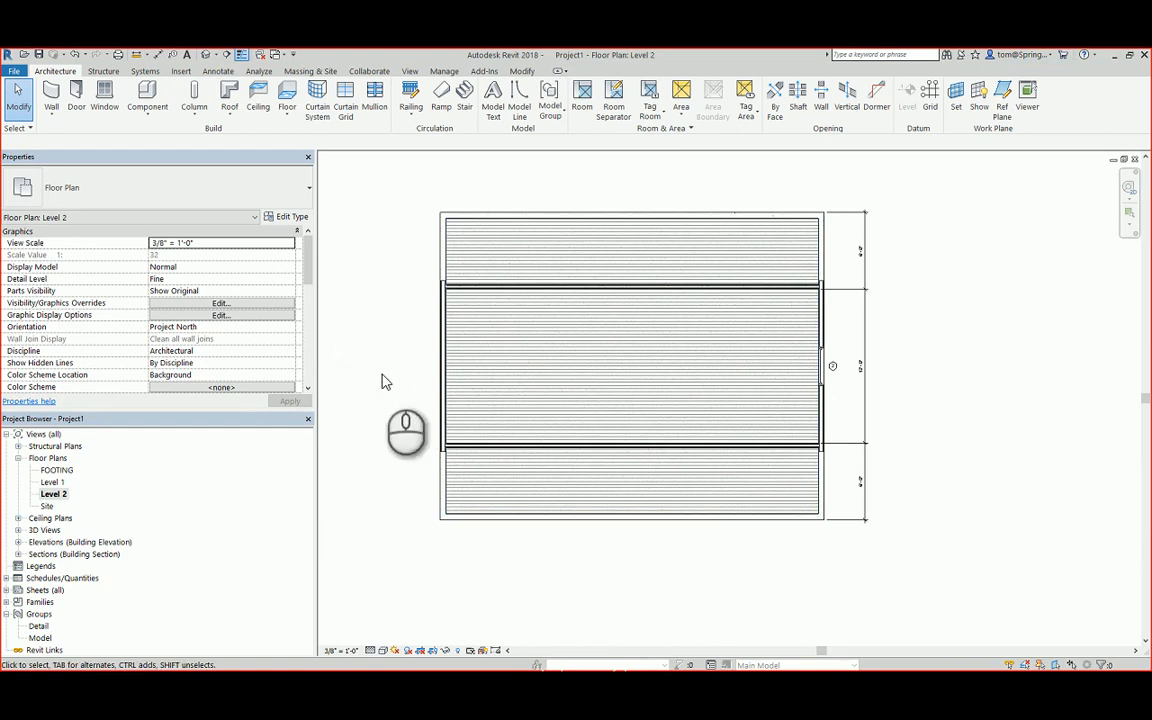
pyautogui.click(382, 374)
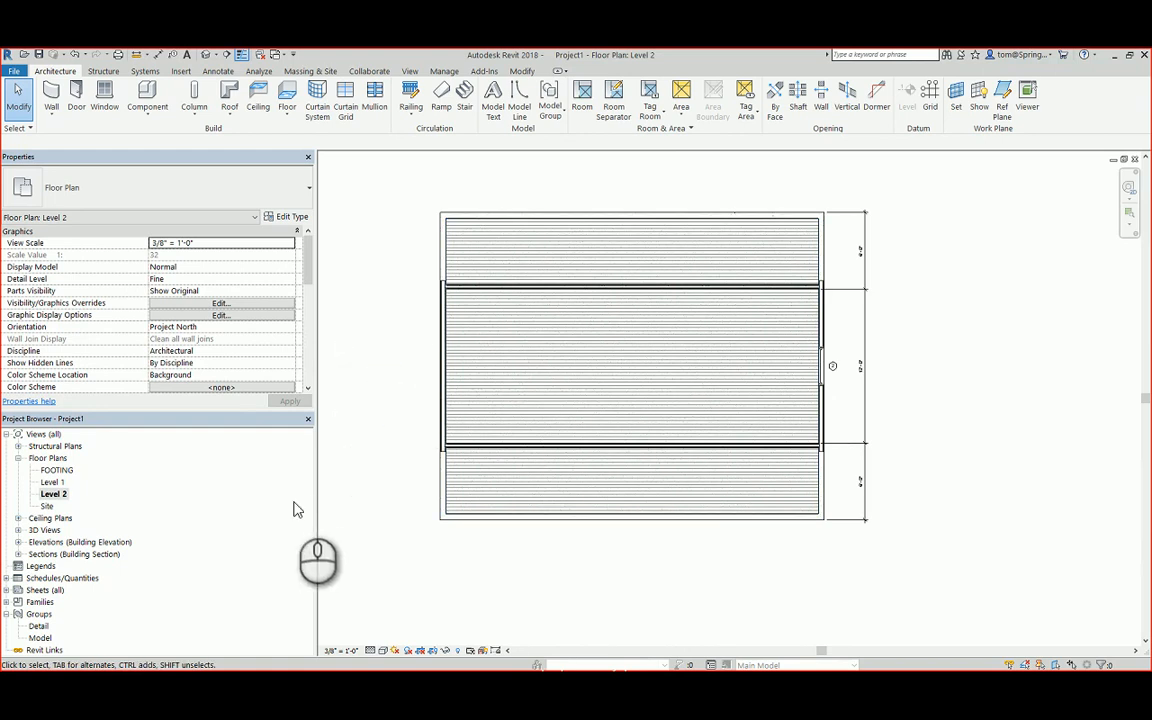
pyautogui.click(148, 118)
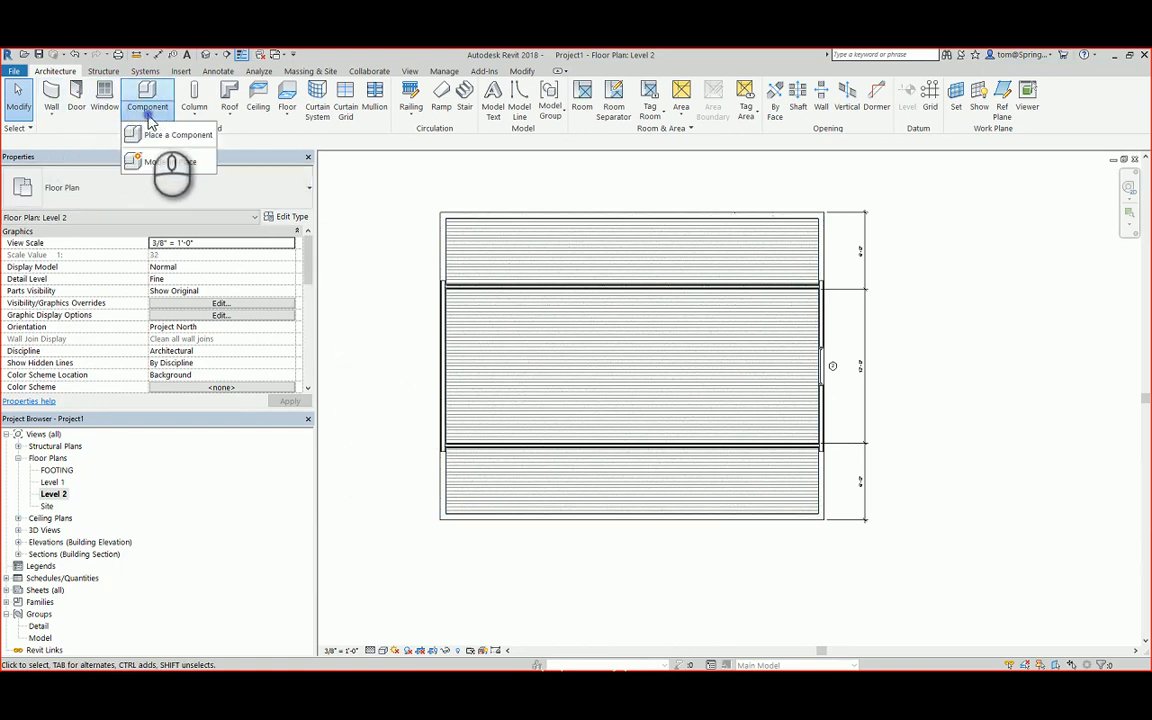
pyautogui.click(170, 134)
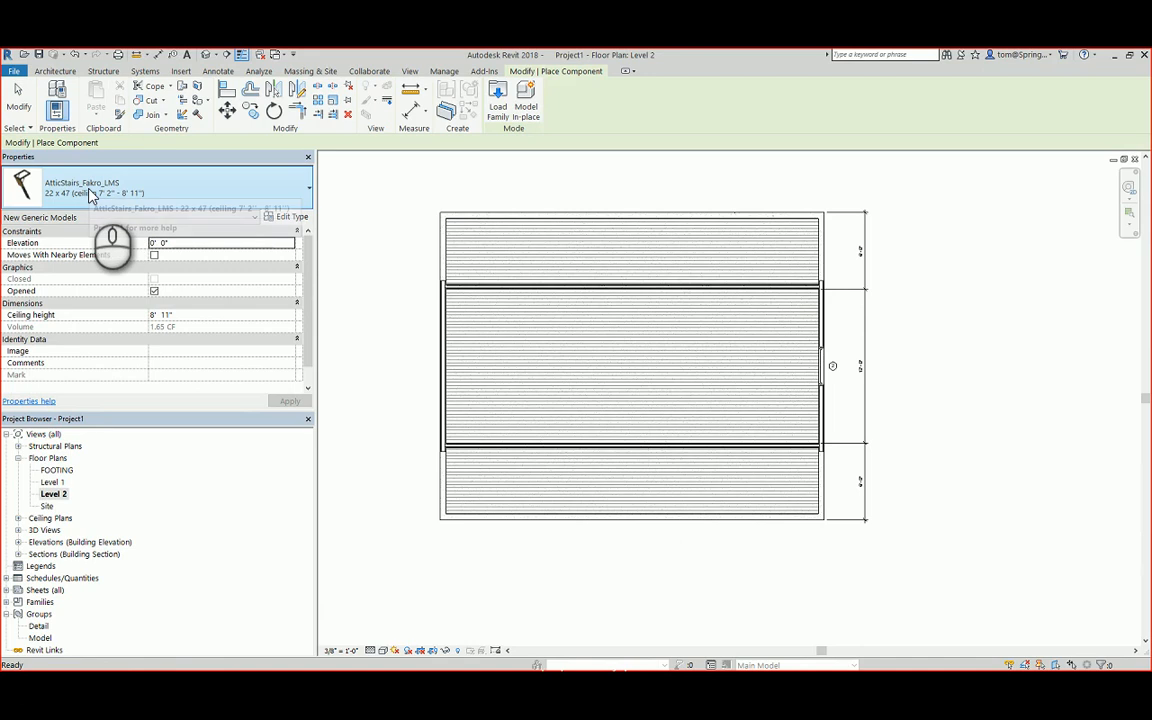
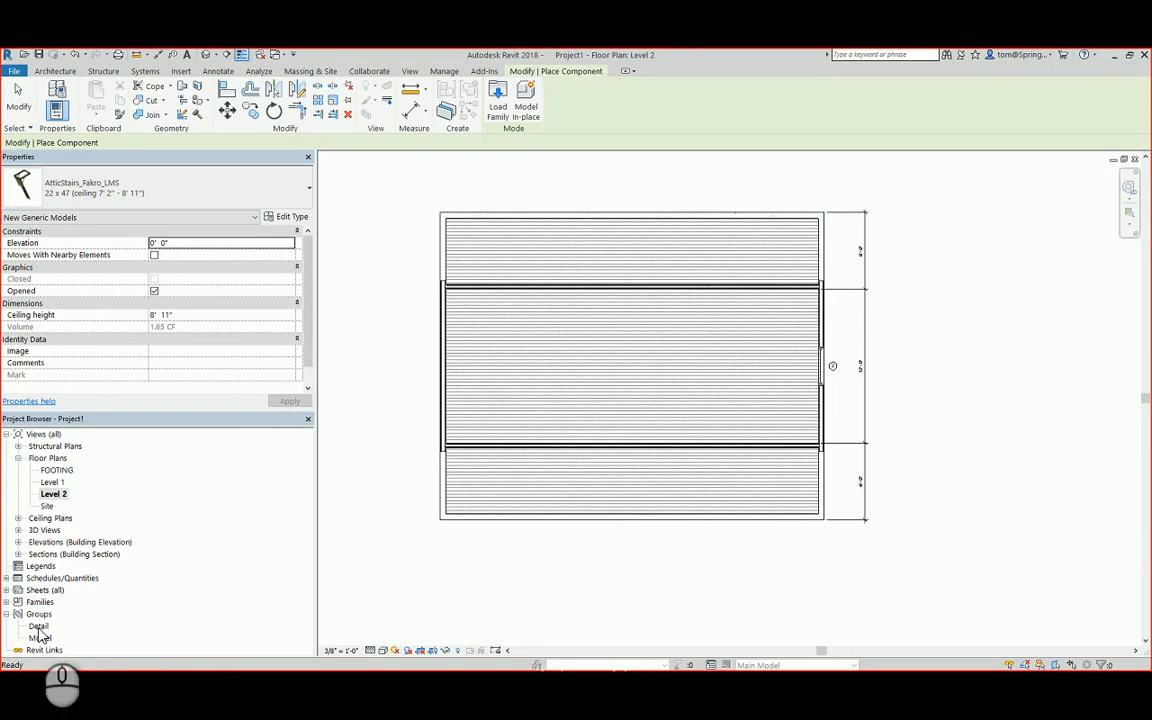
pyautogui.click(7, 602)
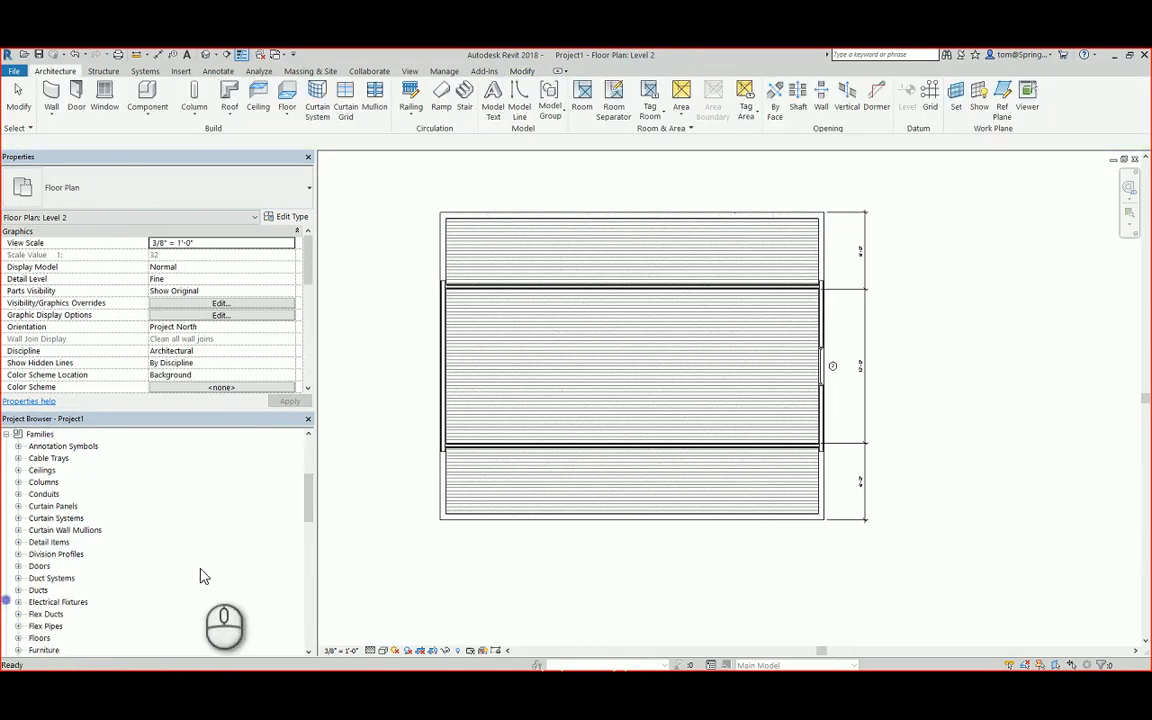
pyautogui.moveTo(306, 514); pyautogui.dragTo(231, 553)
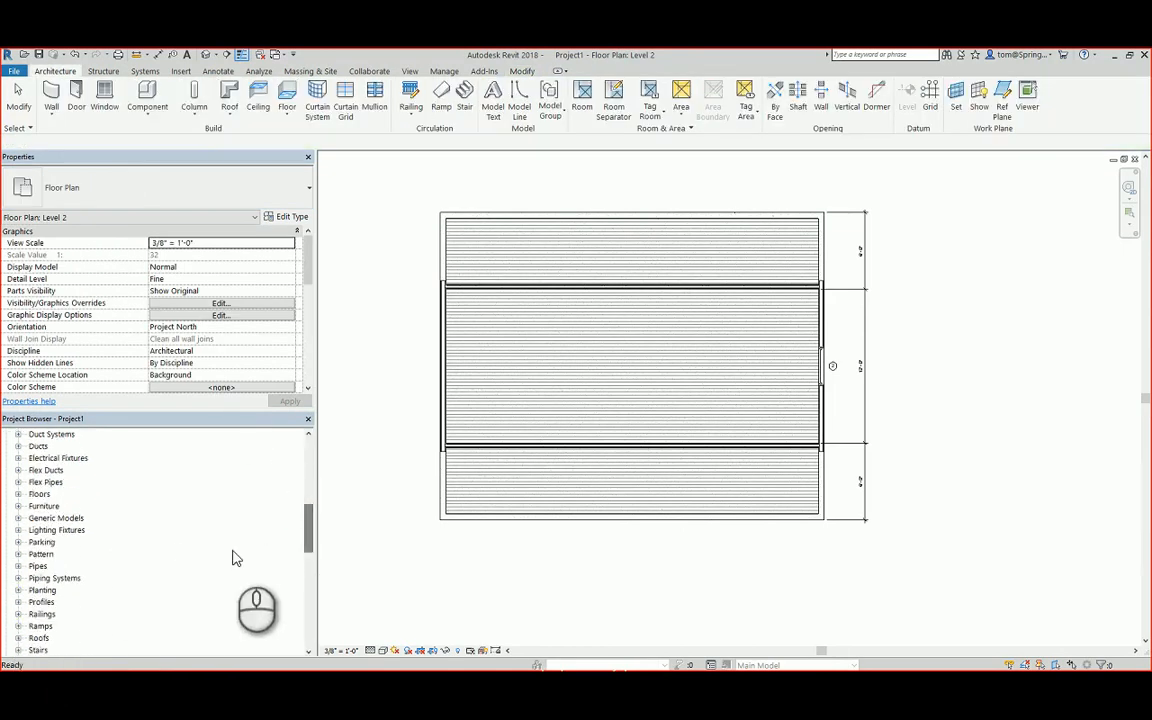
pyautogui.click(18, 518)
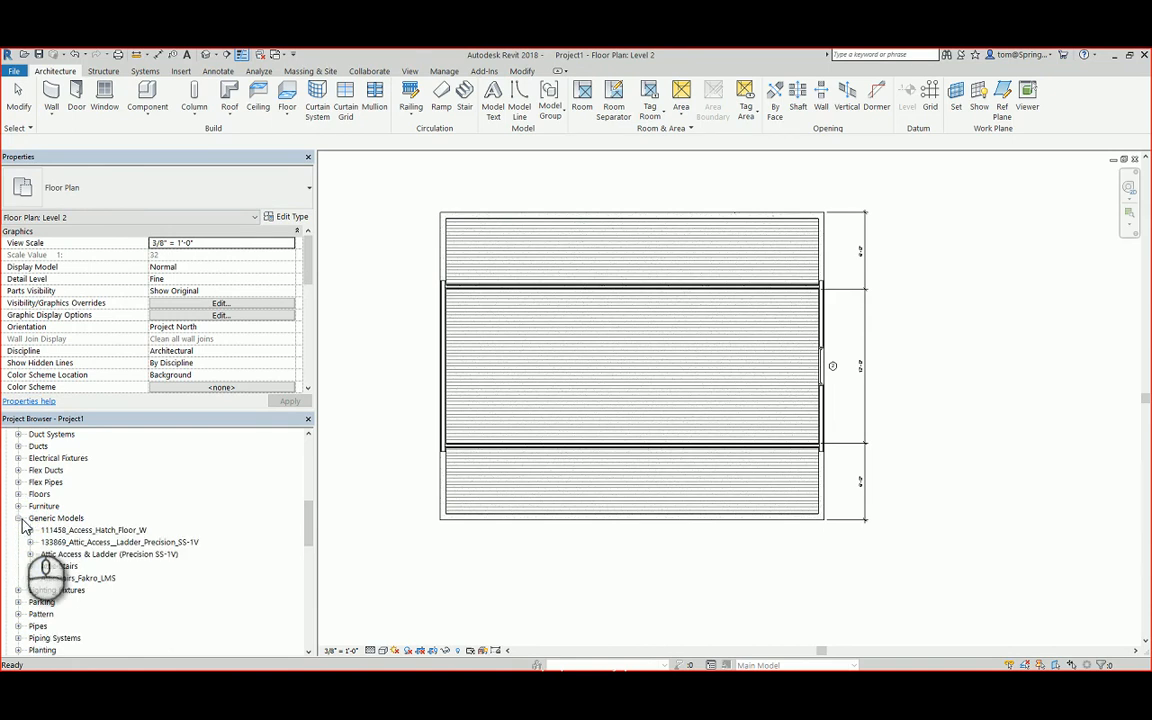
pyautogui.doubleClick(86, 580)
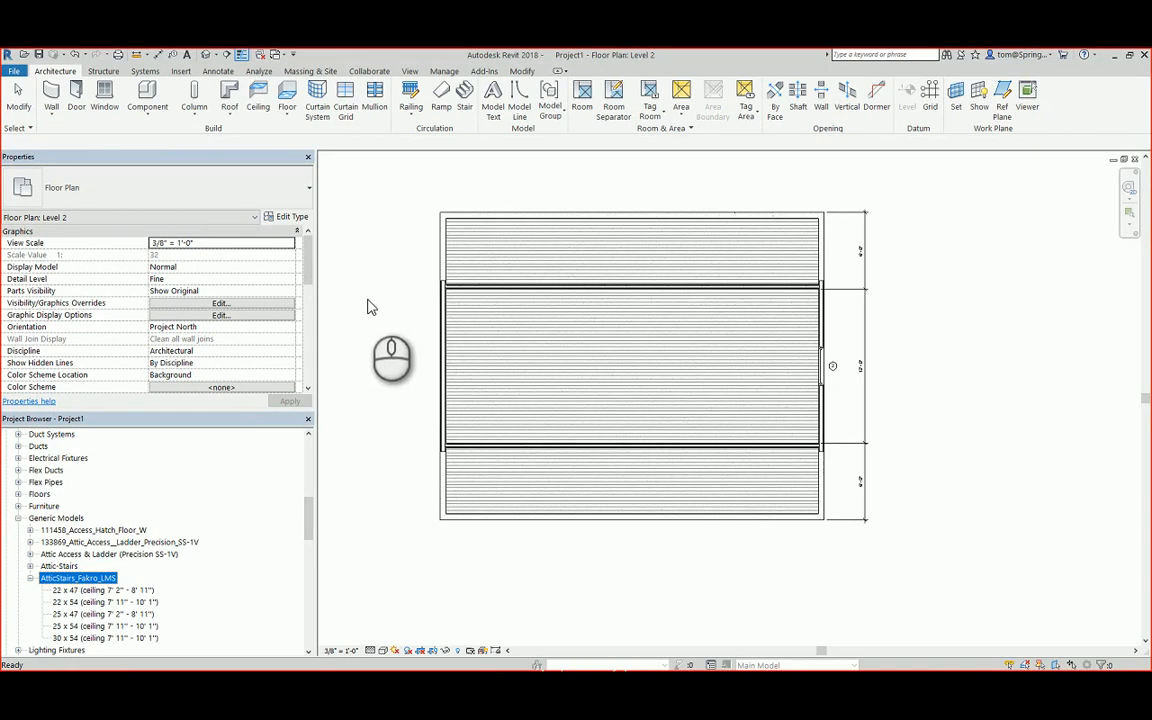
# - Place an AtticStairs_Fakro_LMS 25 x 47 (ceiling 7' 2" - 8' 11") component in the Level 2 floor, between the partitions and left of centre
pyautogui.click(141, 116)
pyautogui.click(154, 128)
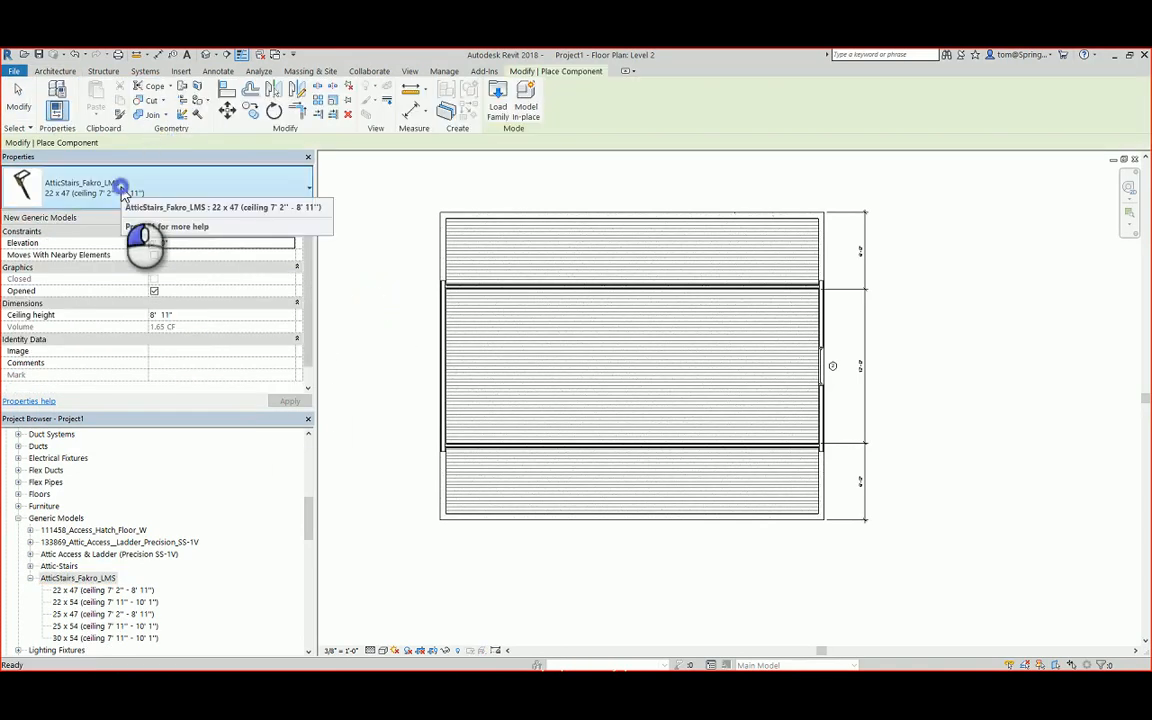
pyautogui.click(120, 190)
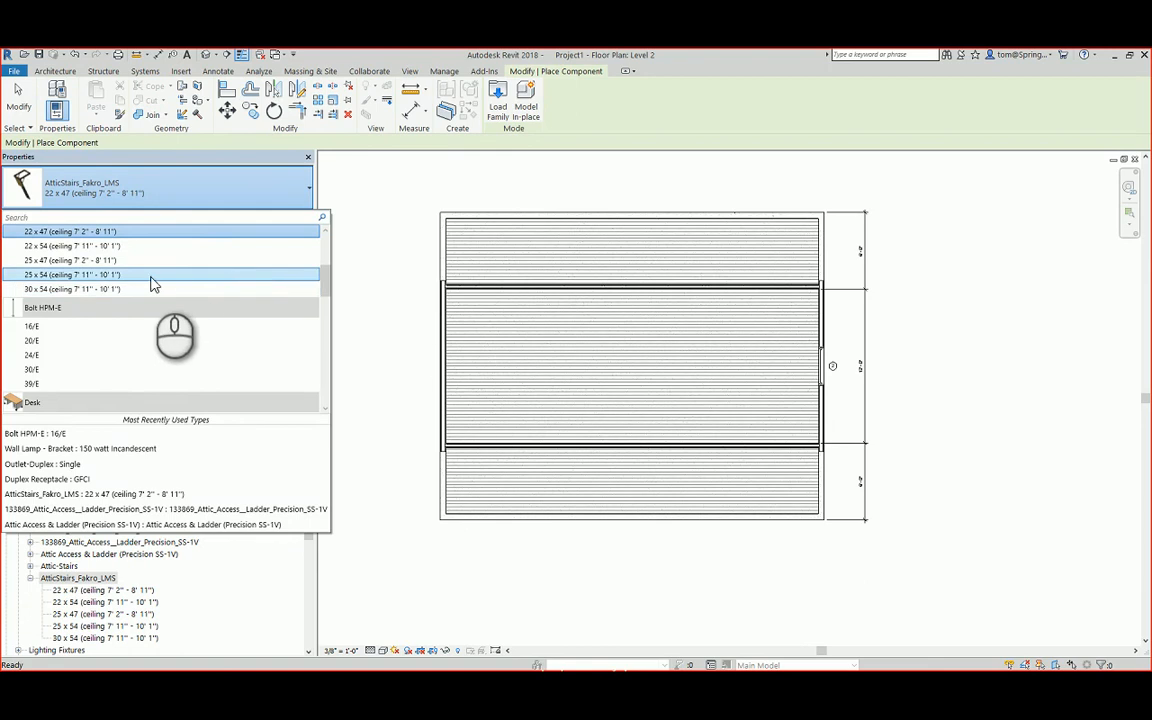
pyautogui.click(82, 260)
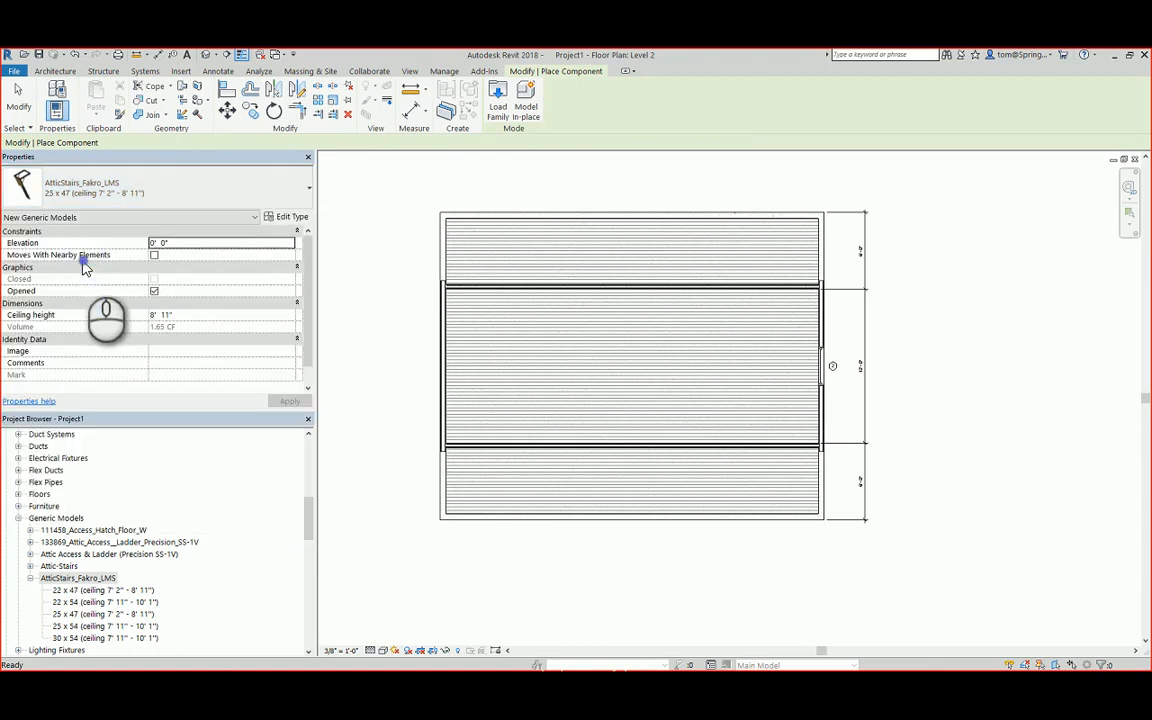
pyautogui.click(557, 366)
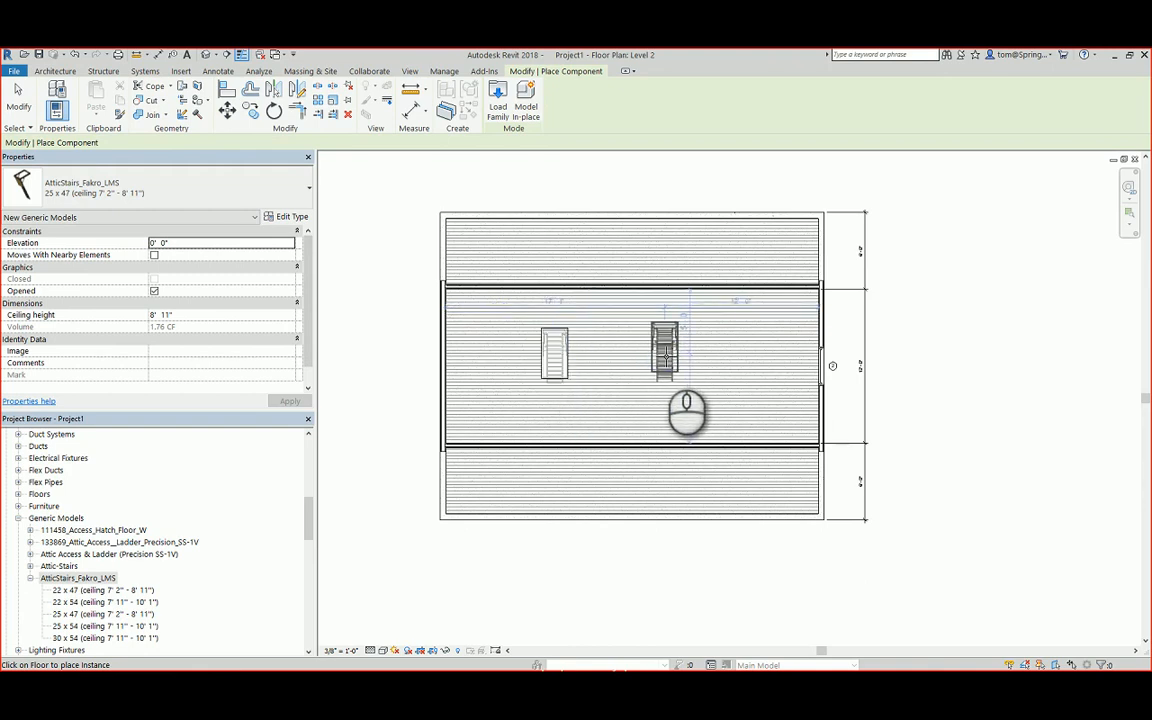
pyautogui.press('Escape')
pyautogui.press('Escape')
pyautogui.click(568, 350)
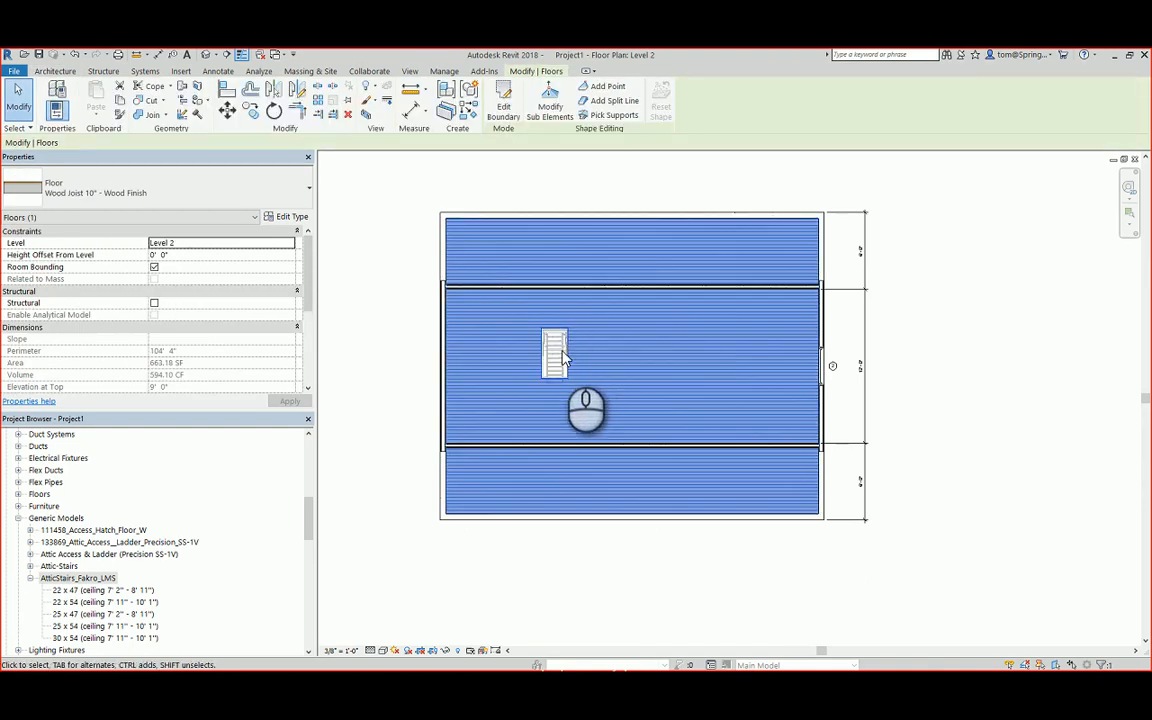
pyautogui.press('Escape')
pyautogui.click(546, 333)
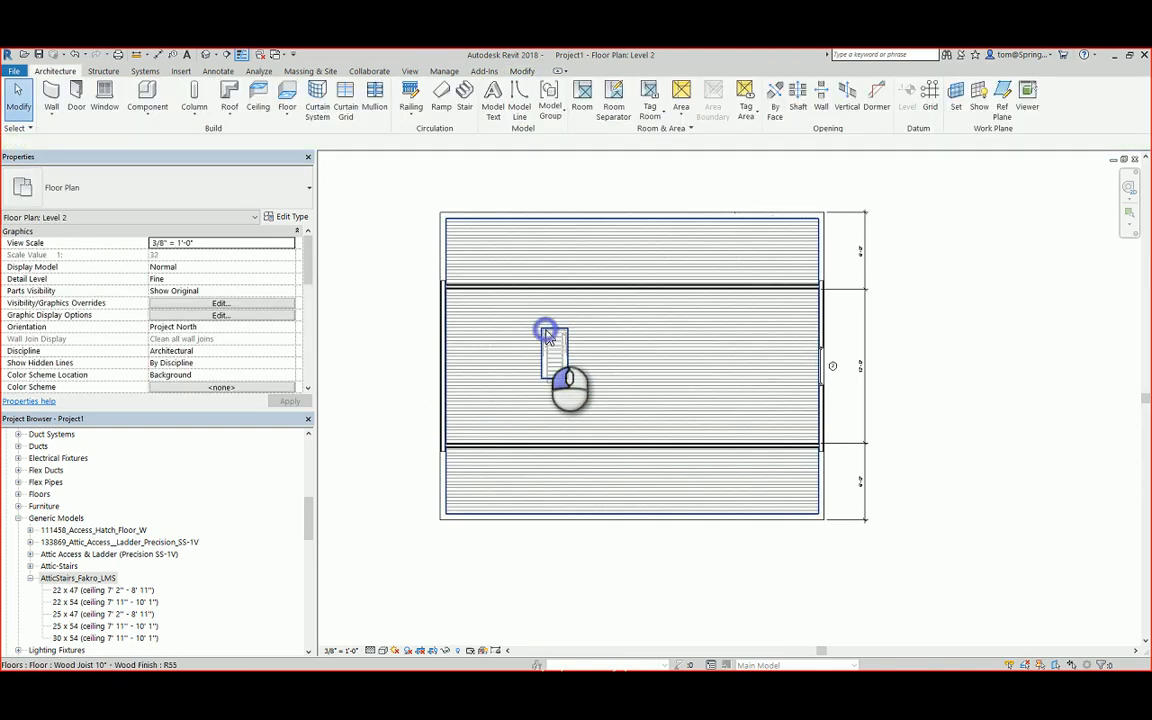
pyautogui.press('Escape')
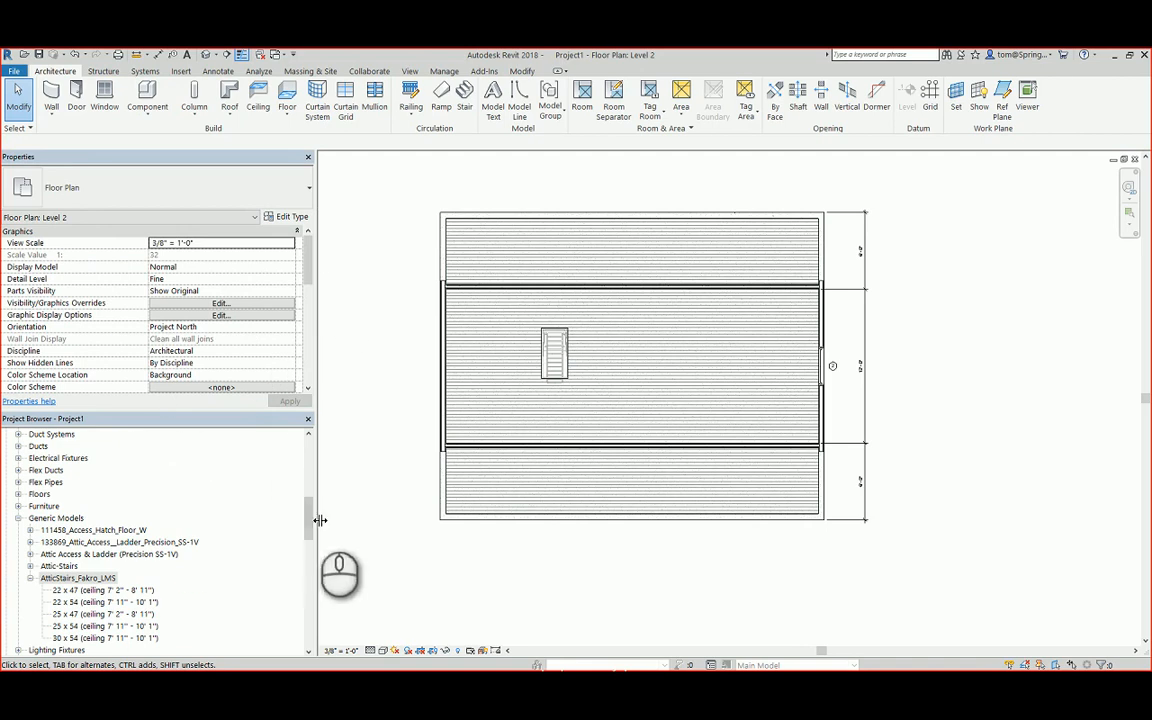
# - In the Level 1 floor plan, rotate the attic stairs 90 degrees so they run horizontally and shift them slightly left
pyautogui.moveTo(309, 500); pyautogui.dragTo(305, 440)
pyautogui.doubleClick(52, 482)
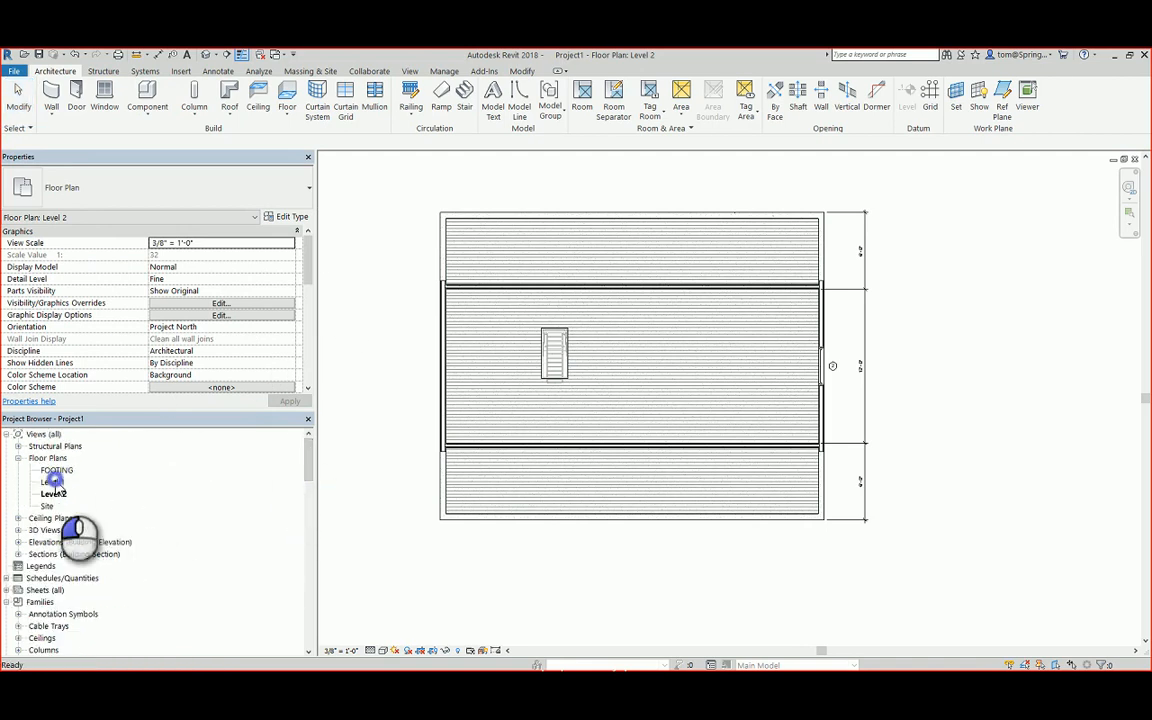
pyautogui.scroll(2, 577, 487)
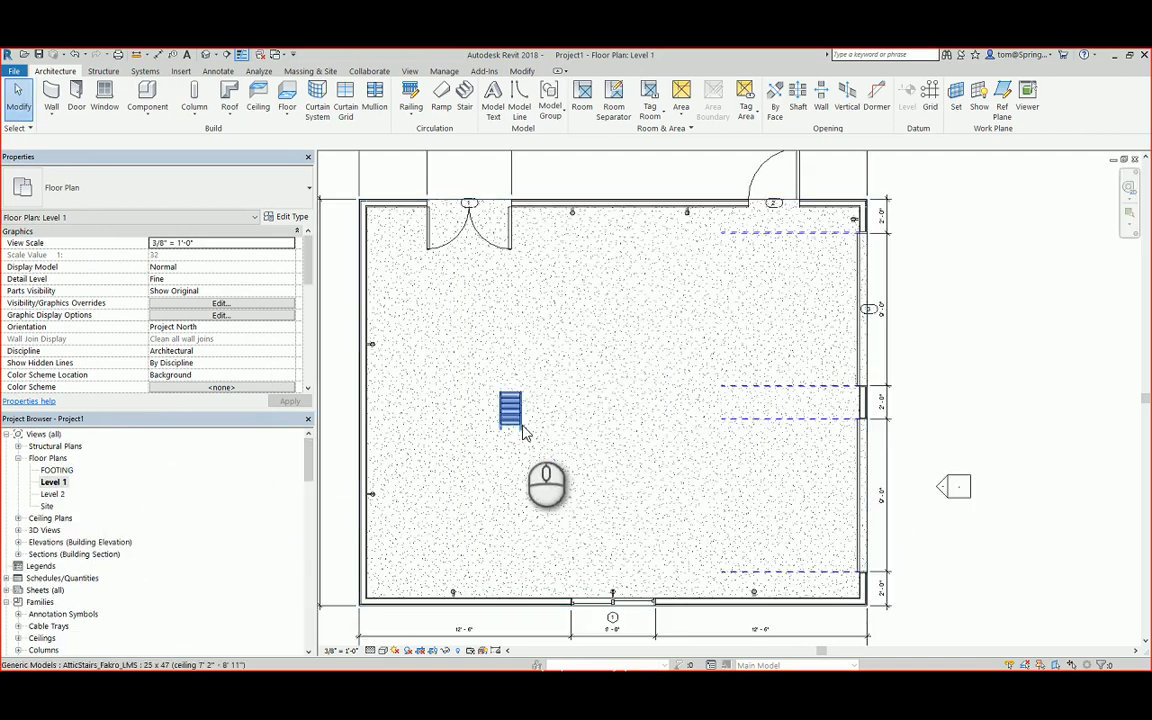
pyautogui.click(512, 410)
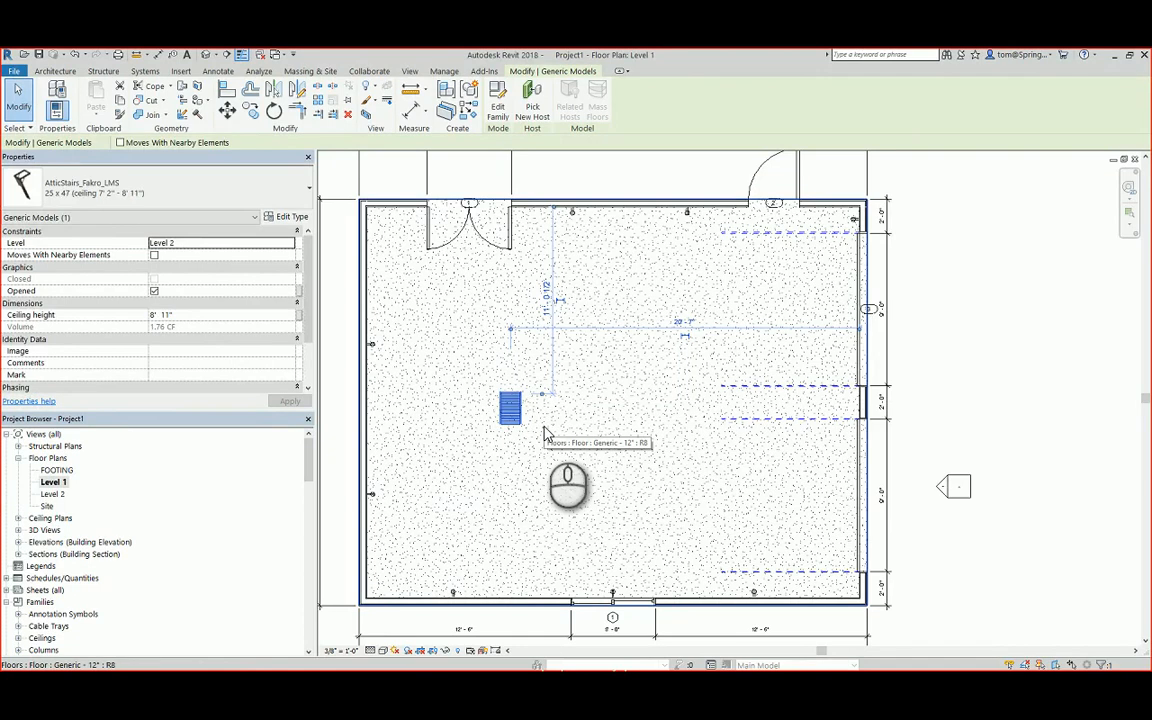
pyautogui.press('space')
pyautogui.press('Escape')
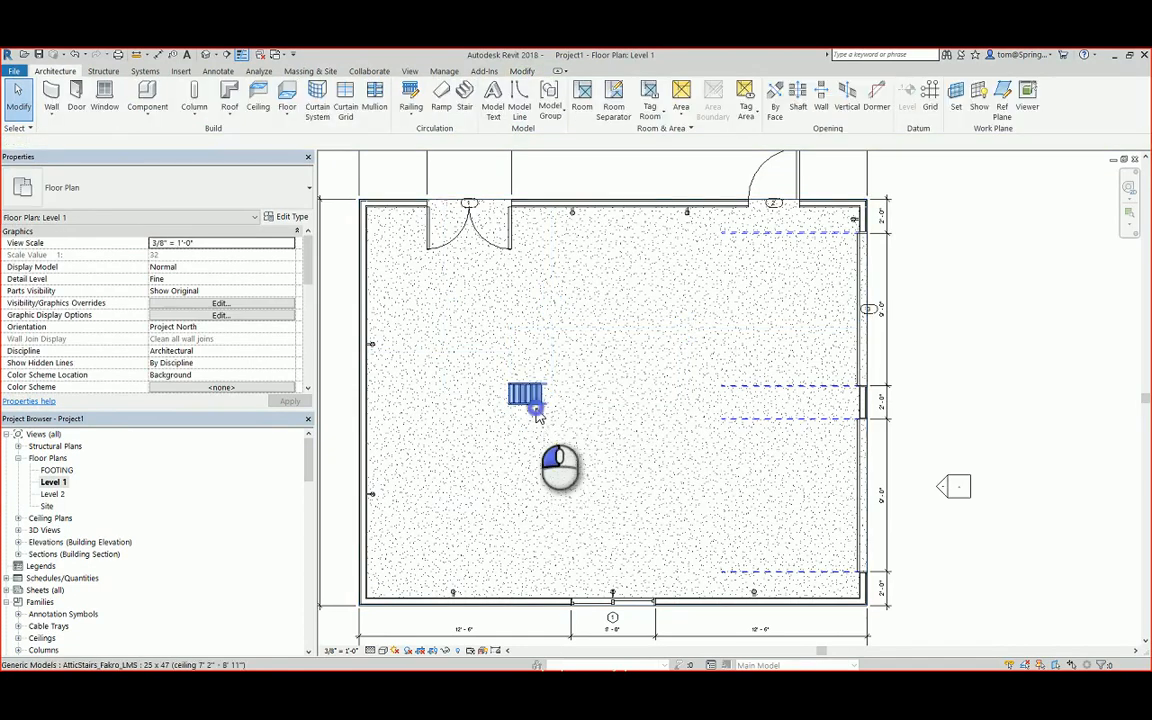
pyautogui.click(537, 416)
pyautogui.moveTo(537, 416); pyautogui.dragTo(537, 414)
pyautogui.press('Escape')
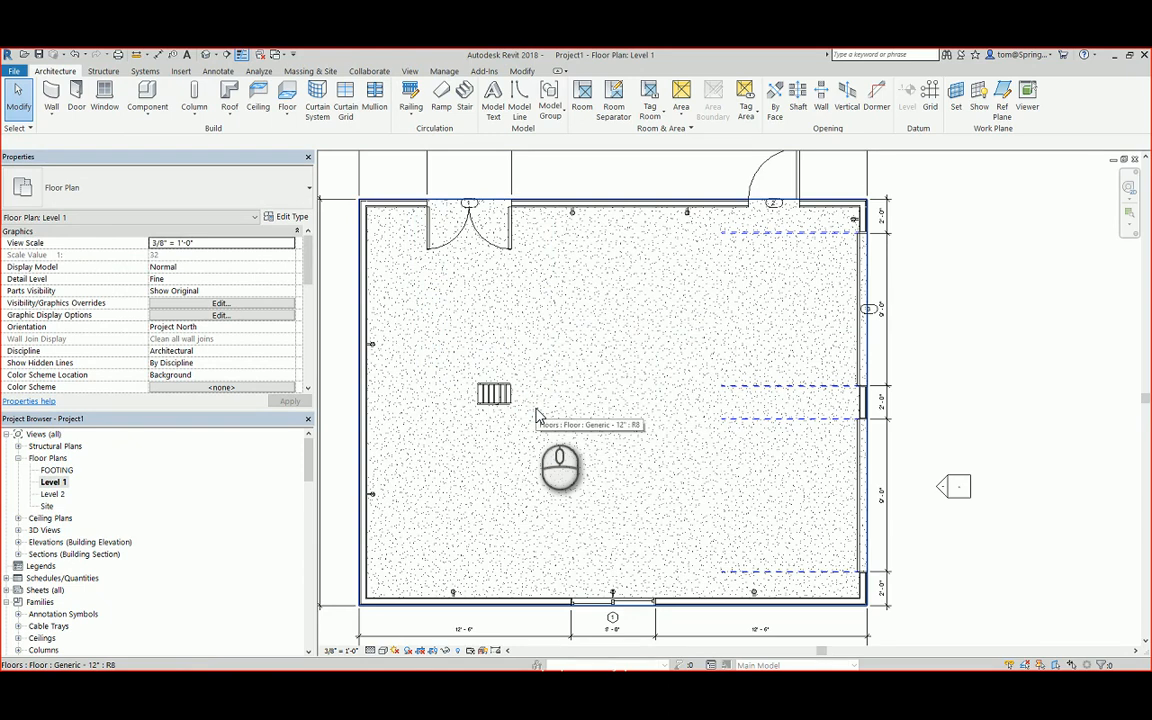
# - Check the rotated attic stairs in the Level 2 plan, the sectioned 3D view and the Level 1 plan
pyautogui.doubleClick(58, 496)
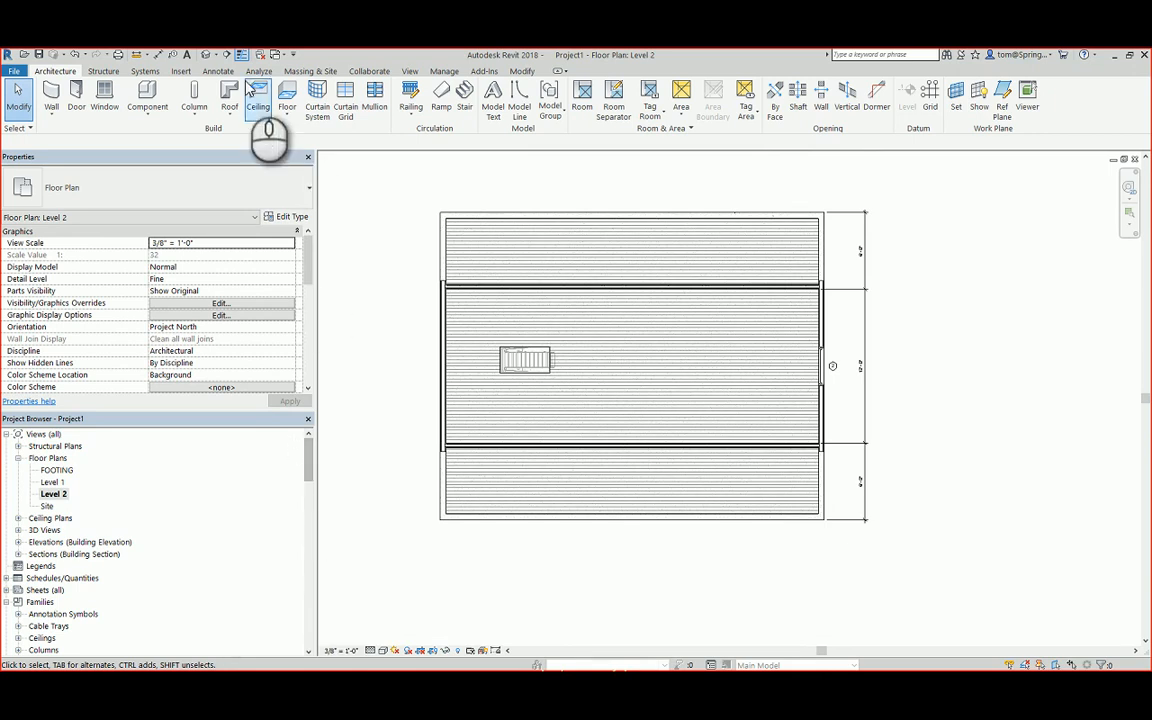
pyautogui.click(206, 53)
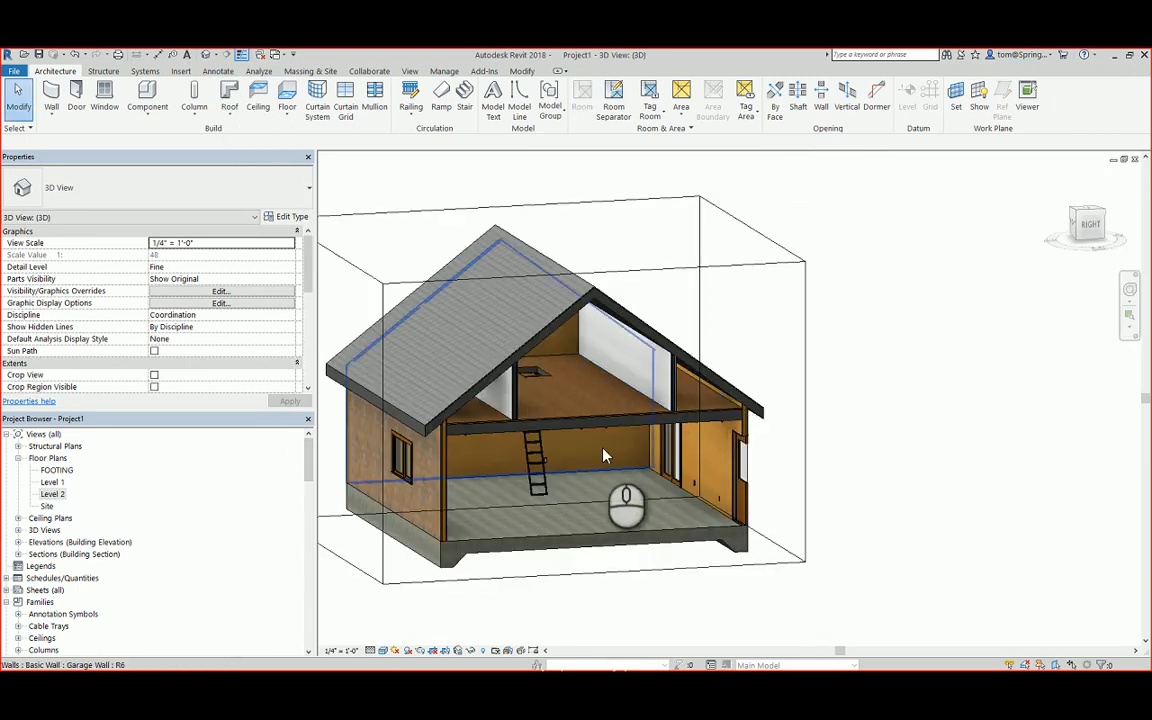
pyautogui.scroll(5, 600, 470)
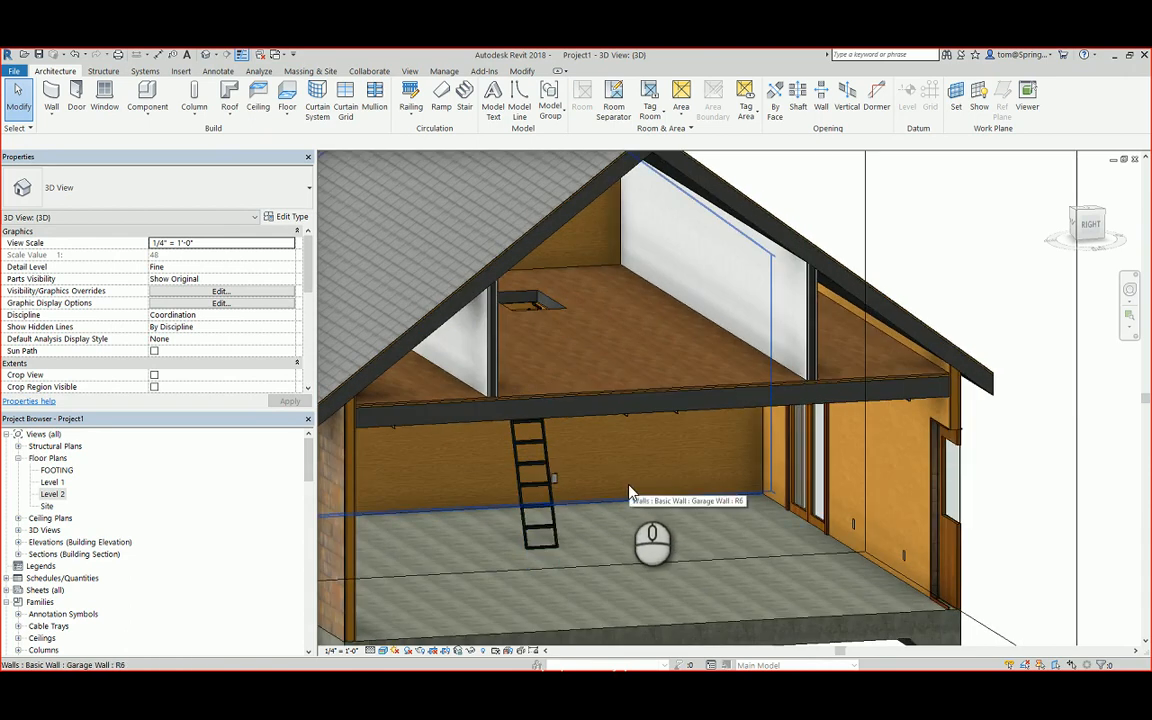
pyautogui.moveTo(630, 492)
pyautogui.keyDown('shift'); pyautogui.mouseDown(button='middle')
pyautogui.moveTo(627, 481)
pyautogui.moveTo(689, 470)
pyautogui.moveTo(677, 461)
pyautogui.moveTo(584, 496)
pyautogui.moveTo(594, 543)
pyautogui.moveTo(613, 505)
pyautogui.moveTo(650, 495)
pyautogui.mouseUp(button='middle'); pyautogui.keyUp('shift')
pyautogui.scroll(1, 634, 463)
pyautogui.scroll(-3, 633, 463)
pyautogui.scroll(-3, 1070, 458)
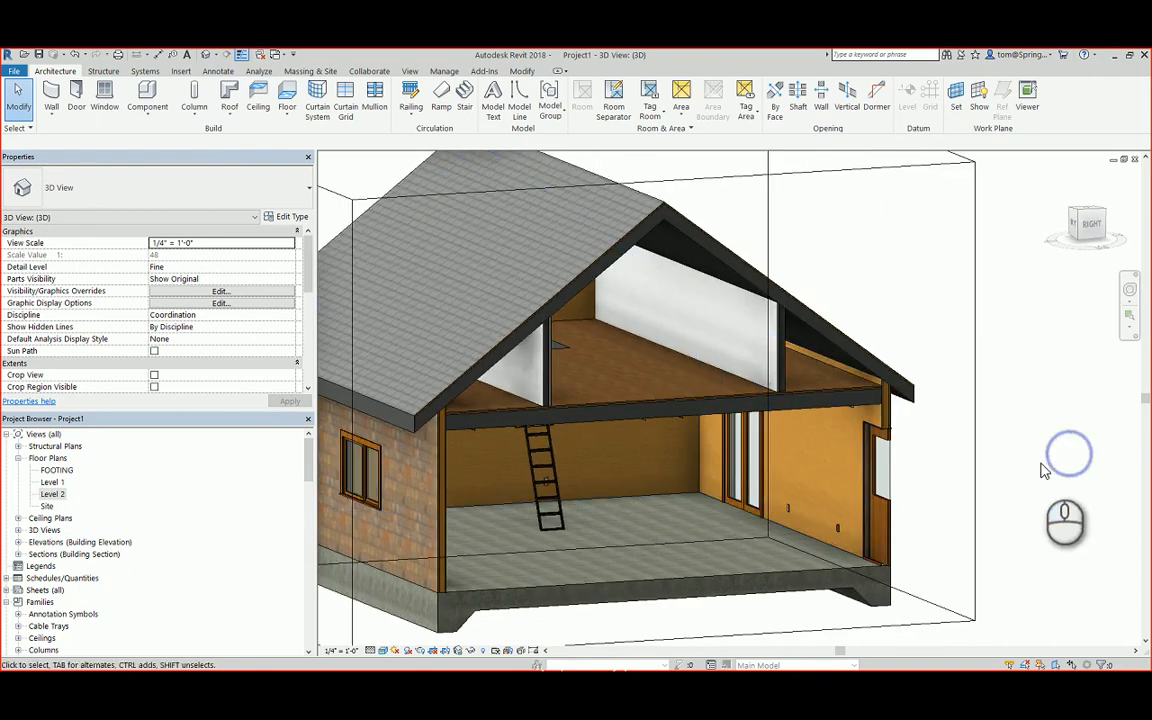
pyautogui.moveTo(1034, 489); pyautogui.dragTo(976, 489, button='middle')
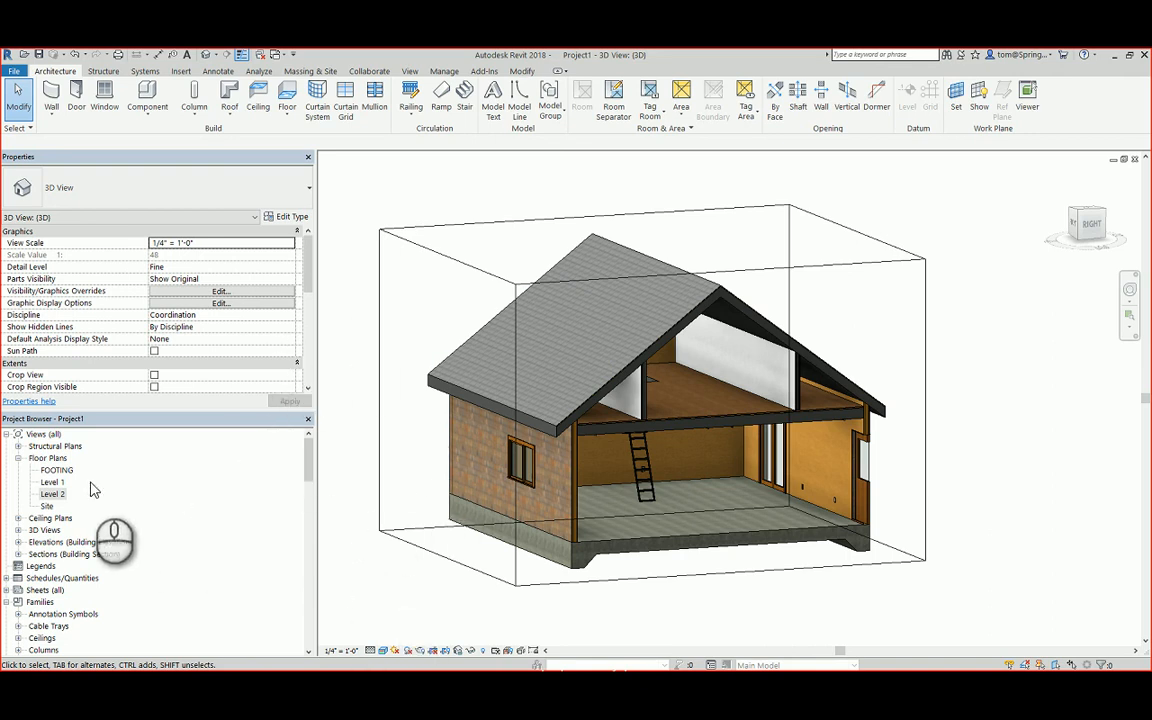
pyautogui.doubleClick(52, 482)
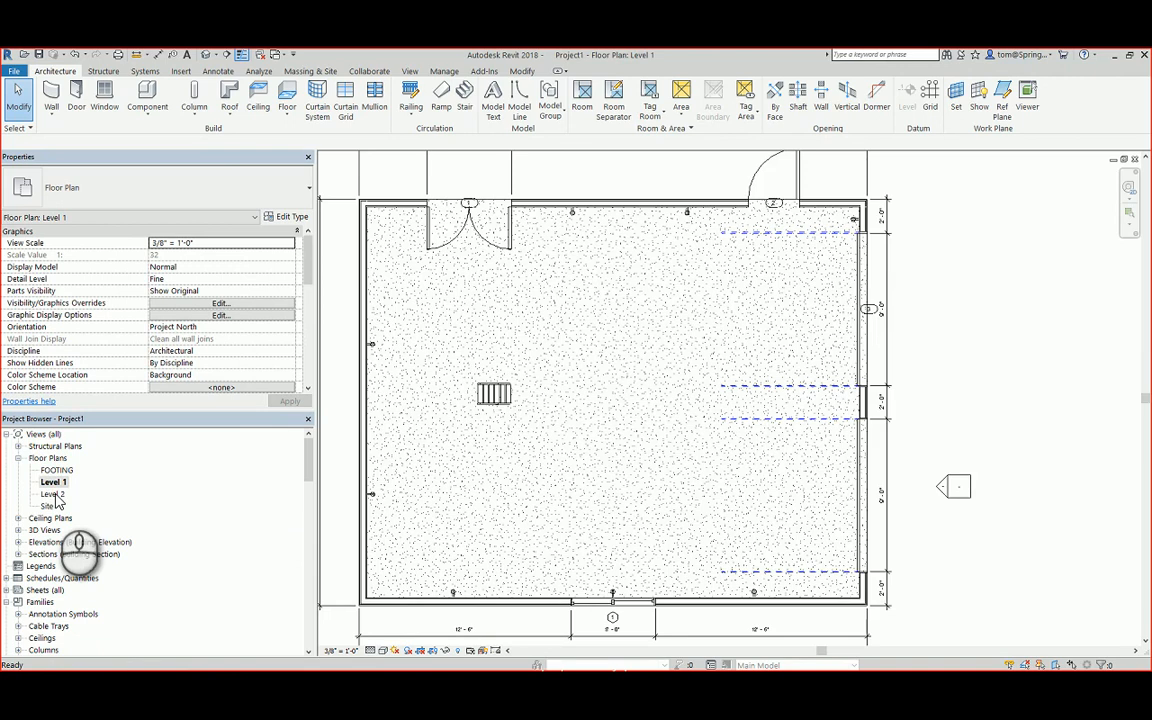
pyautogui.doubleClick(52, 494)
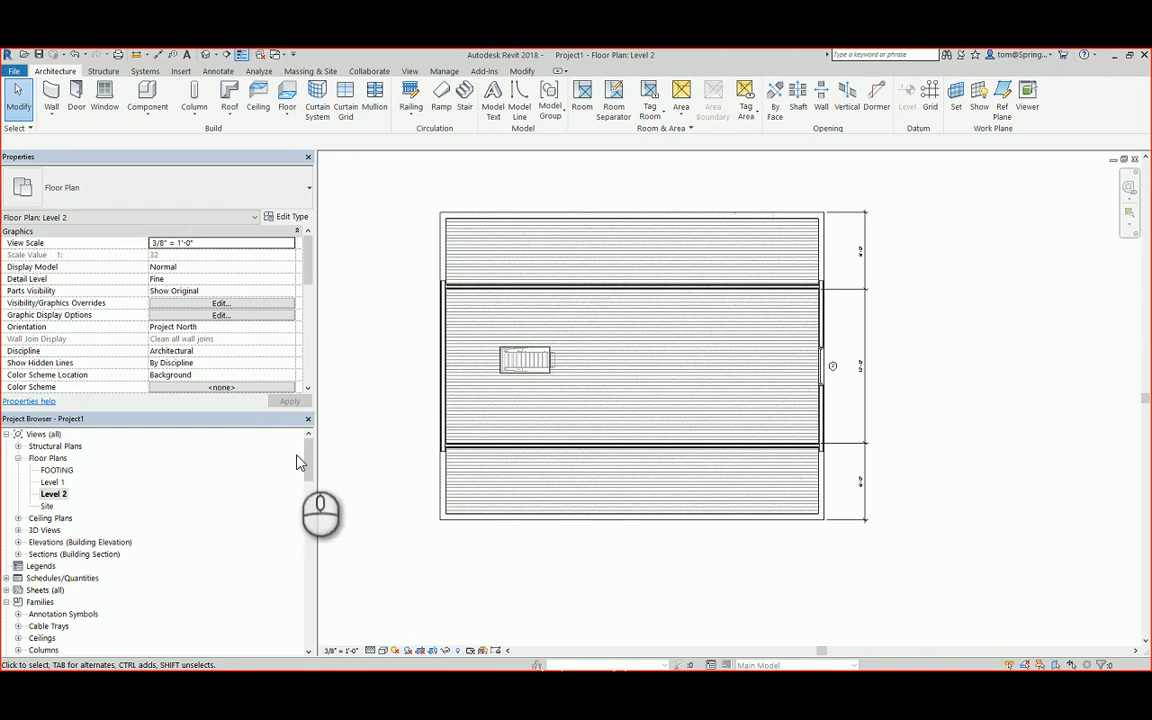
# - In the East elevation, extend the aligned level lines to the right so their heads sit clear of the roof overhang
pyautogui.moveTo(307, 455); pyautogui.dragTo(306, 471)
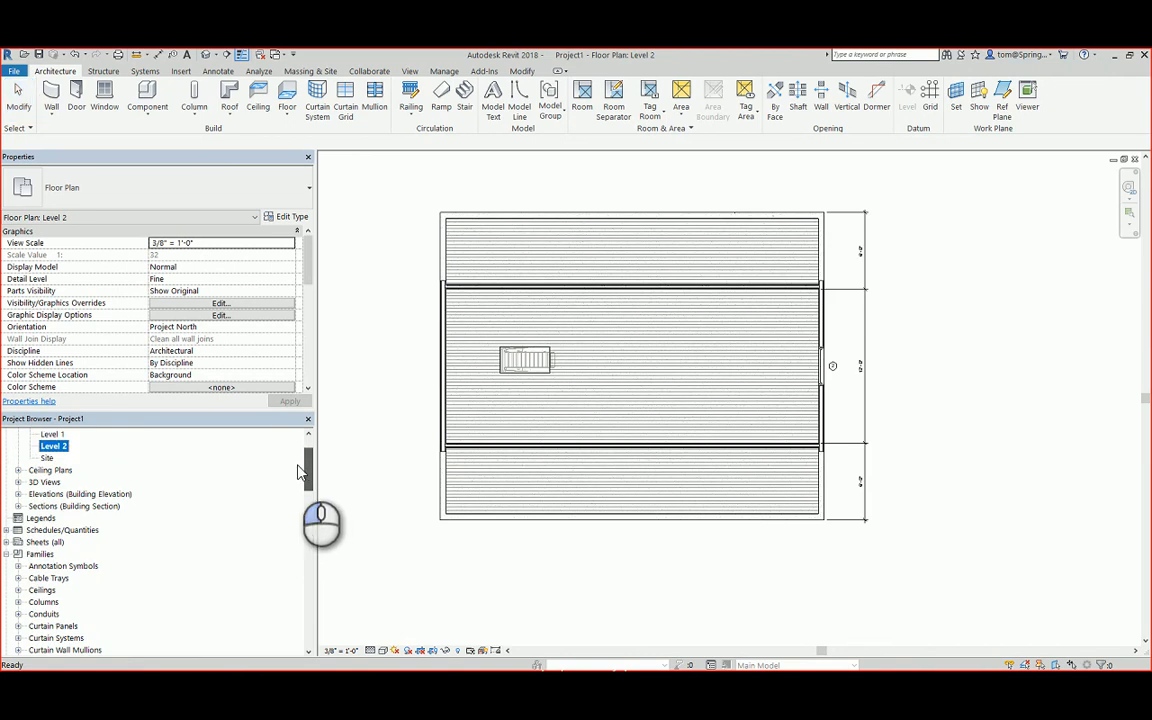
pyautogui.click(17, 494)
pyautogui.doubleClick(48, 506)
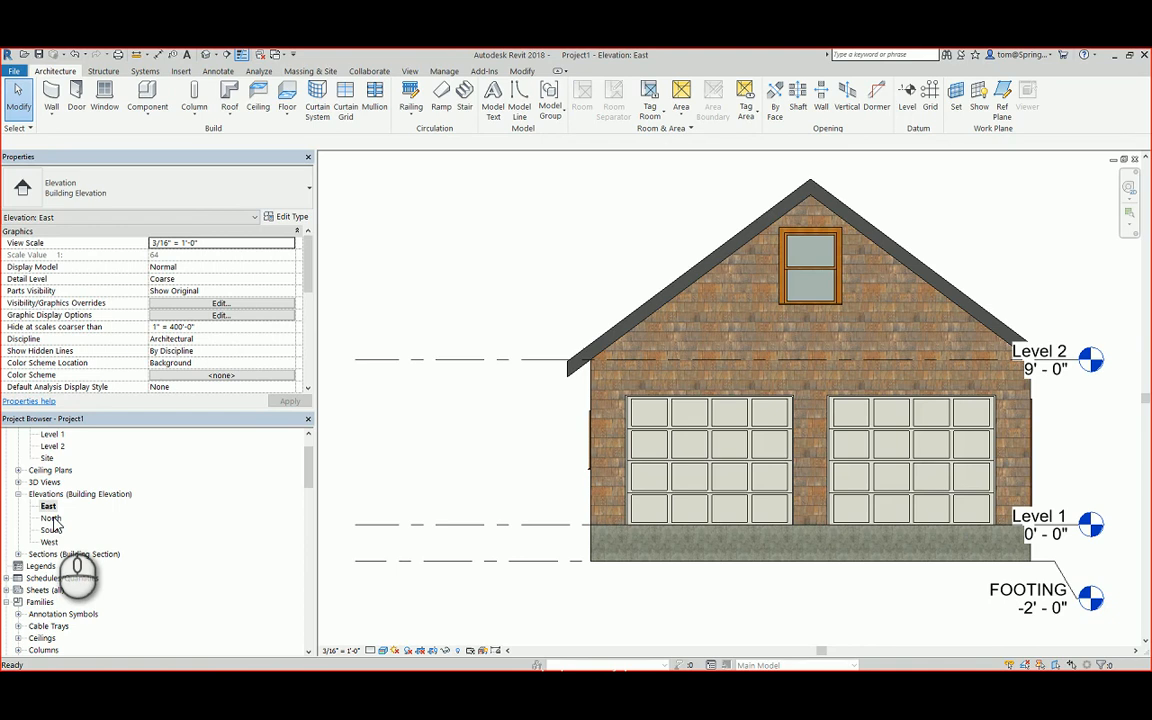
pyautogui.scroll(-3, 514, 604)
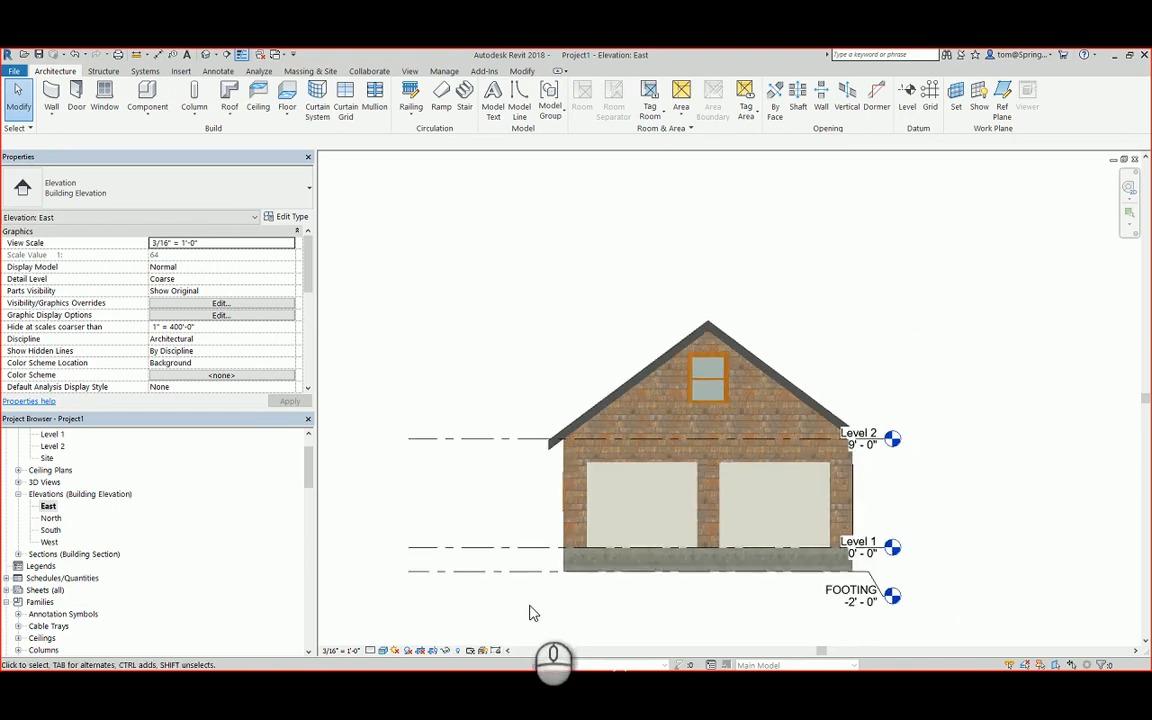
pyautogui.moveTo(530, 612); pyautogui.dragTo(491, 566, button='middle')
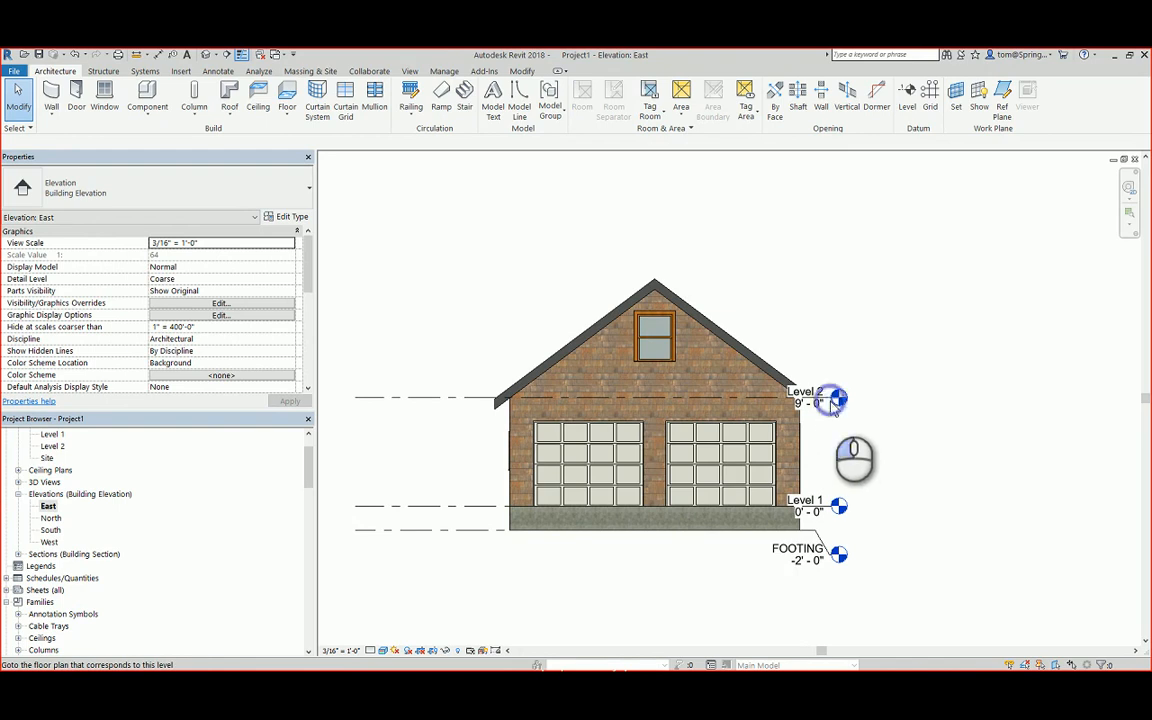
pyautogui.click(464, 400)
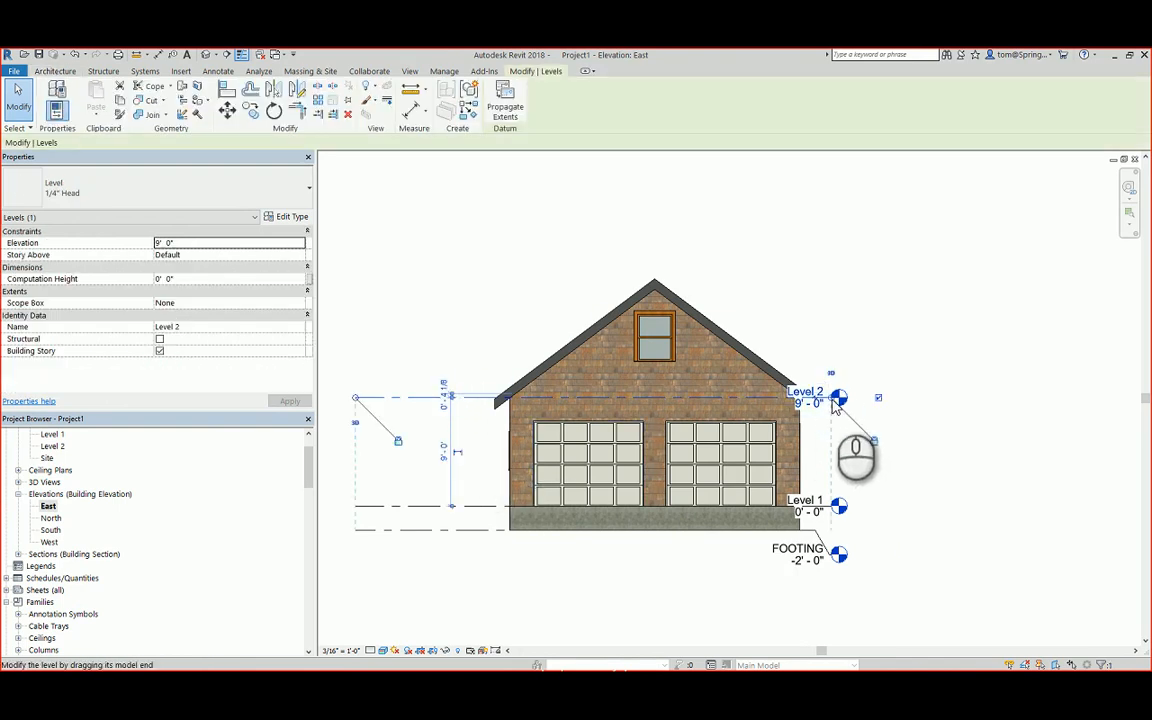
pyautogui.moveTo(835, 403); pyautogui.dragTo(918, 399)
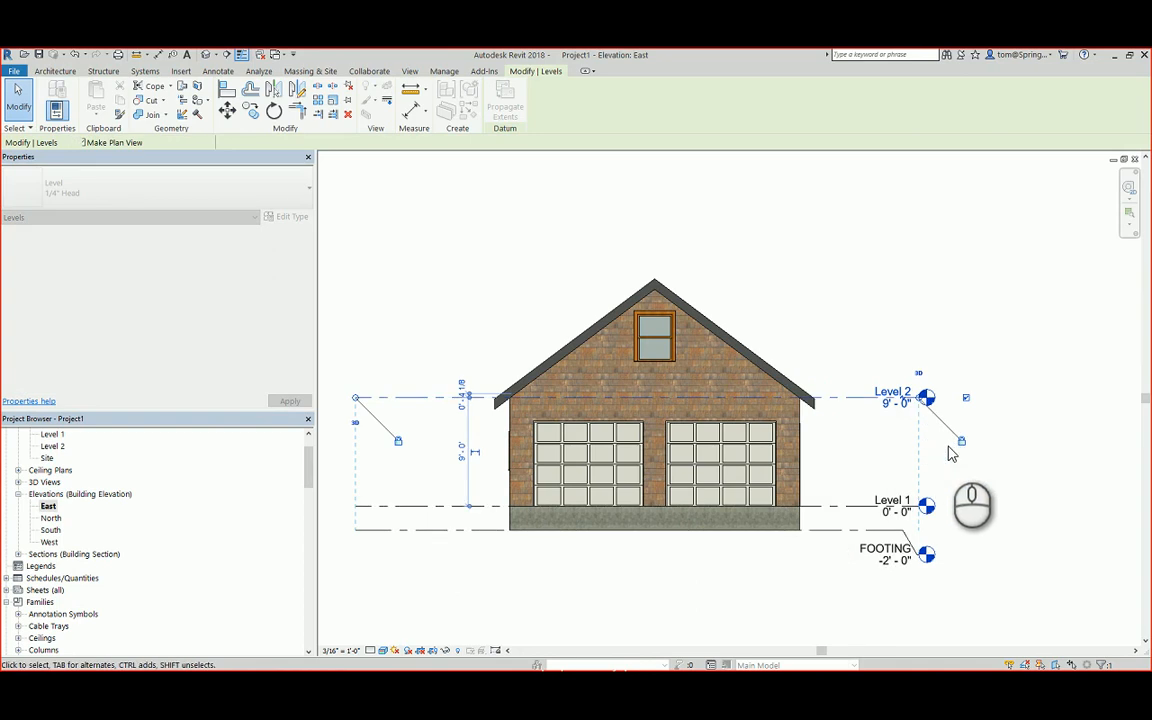
pyautogui.click(992, 501)
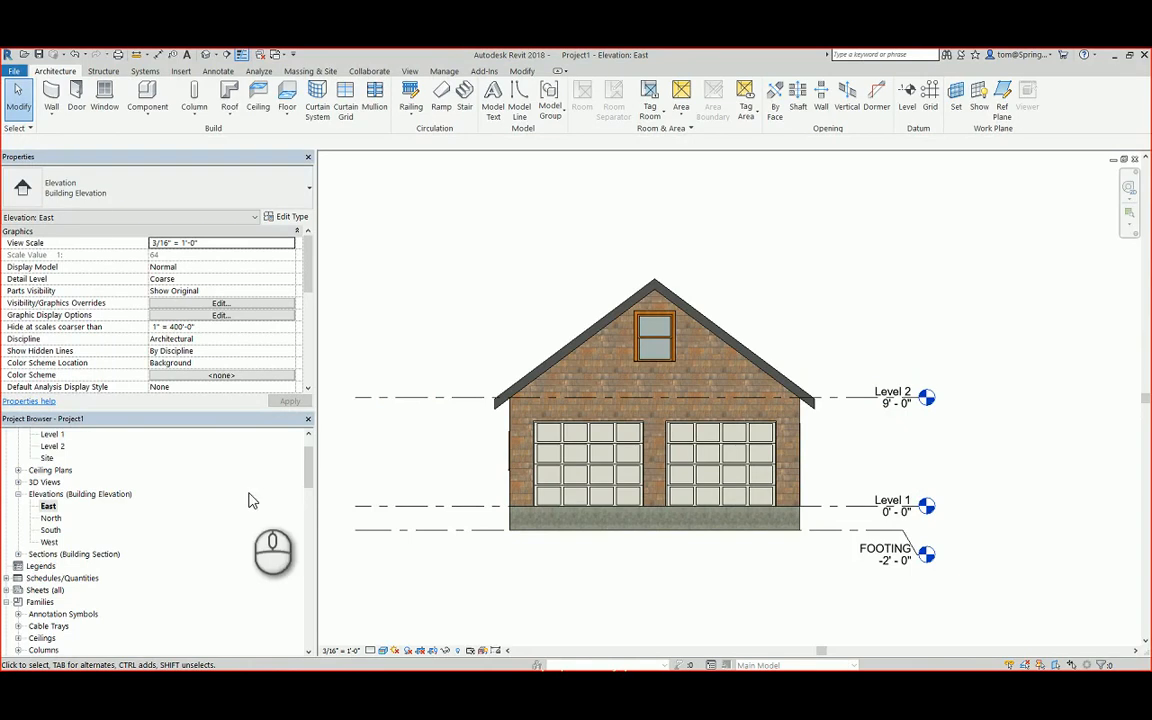
# - Review the North, South and West building elevations
pyautogui.doubleClick(50, 518)
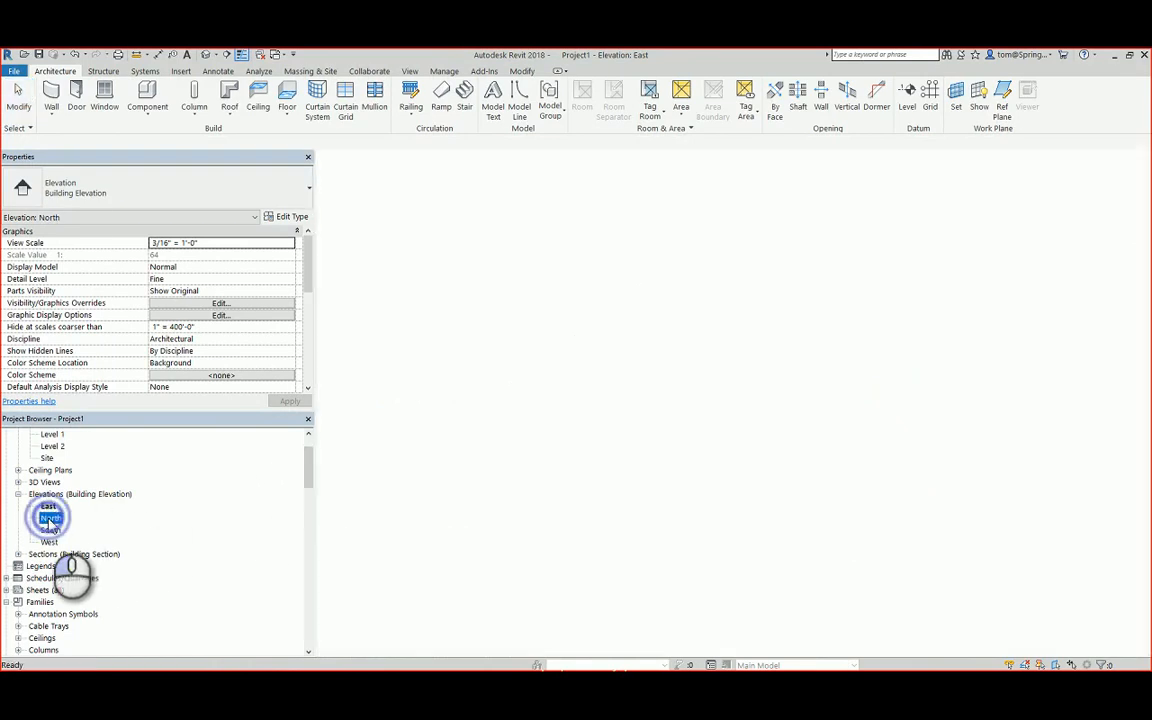
pyautogui.doubleClick(50, 530)
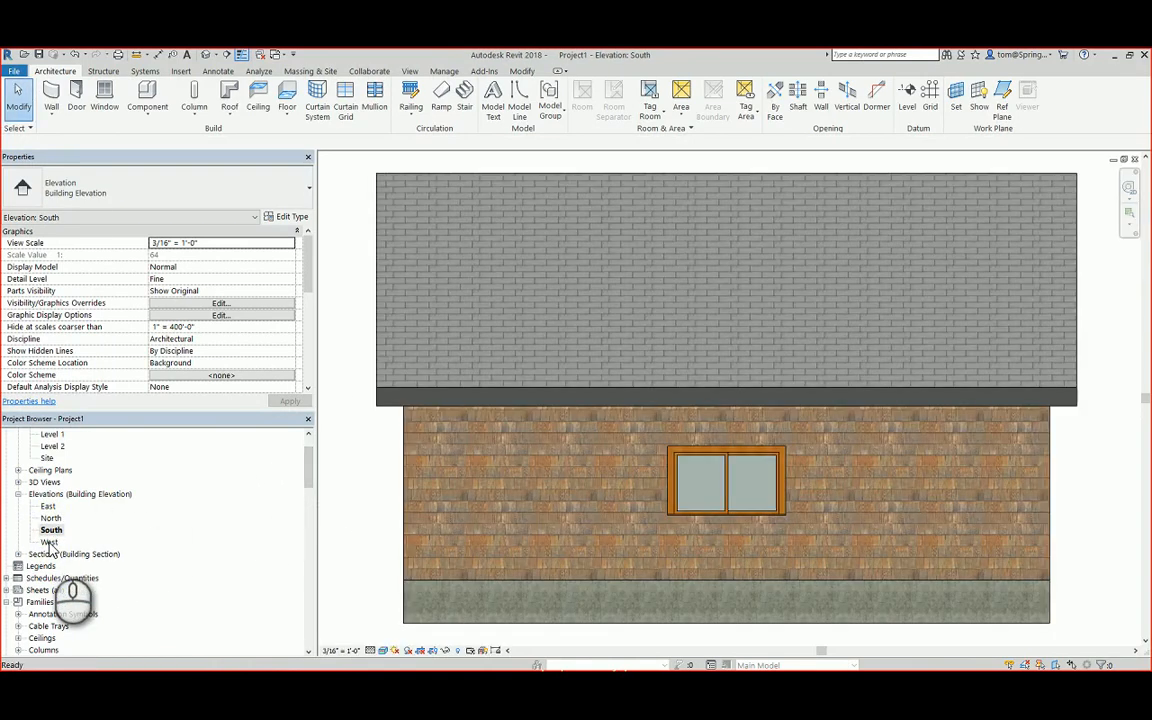
pyautogui.doubleClick(50, 542)
pyautogui.moveTo(308, 462)
pyautogui.mouseDown()
pyautogui.moveTo(290, 610)
pyautogui.moveTo(300, 464)
pyautogui.mouseUp()
pyautogui.scroll(-5, 290, 610)
pyautogui.scroll(3, 287, 613)
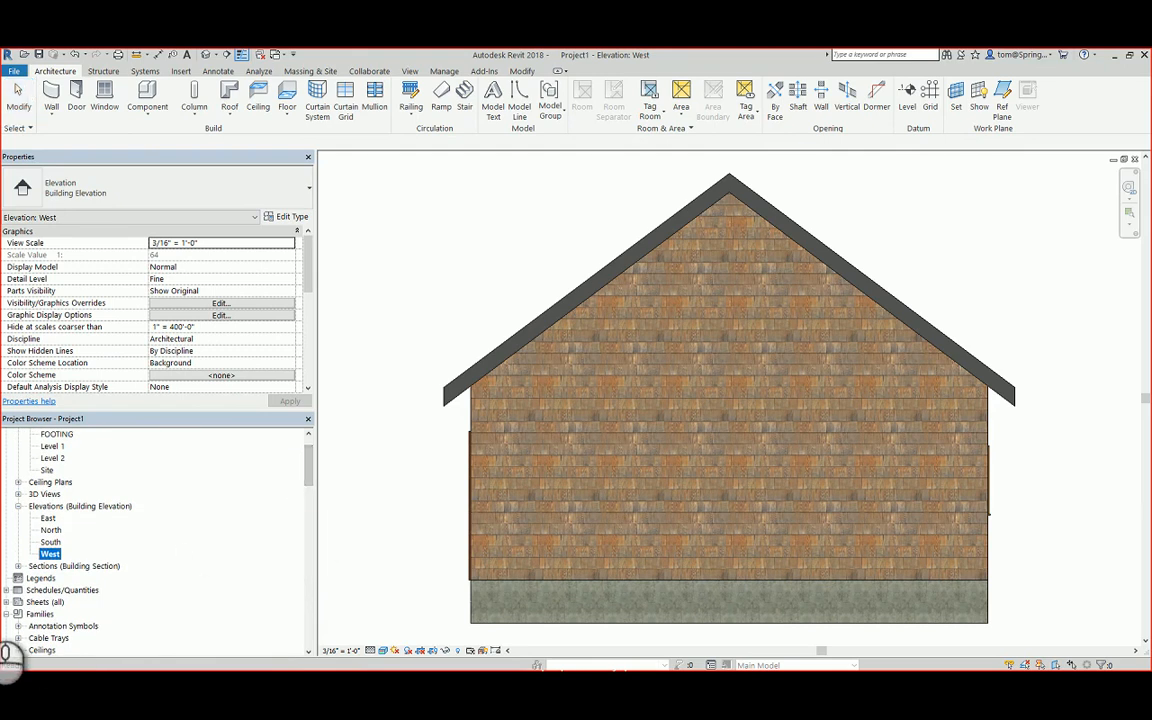
# - List the project's sheets and inspect A-0 COVER SHEET, A-1 FIRST FLOOR PLAN and A-2 SECOND FLOOR PLAN
pyautogui.click(8, 614)
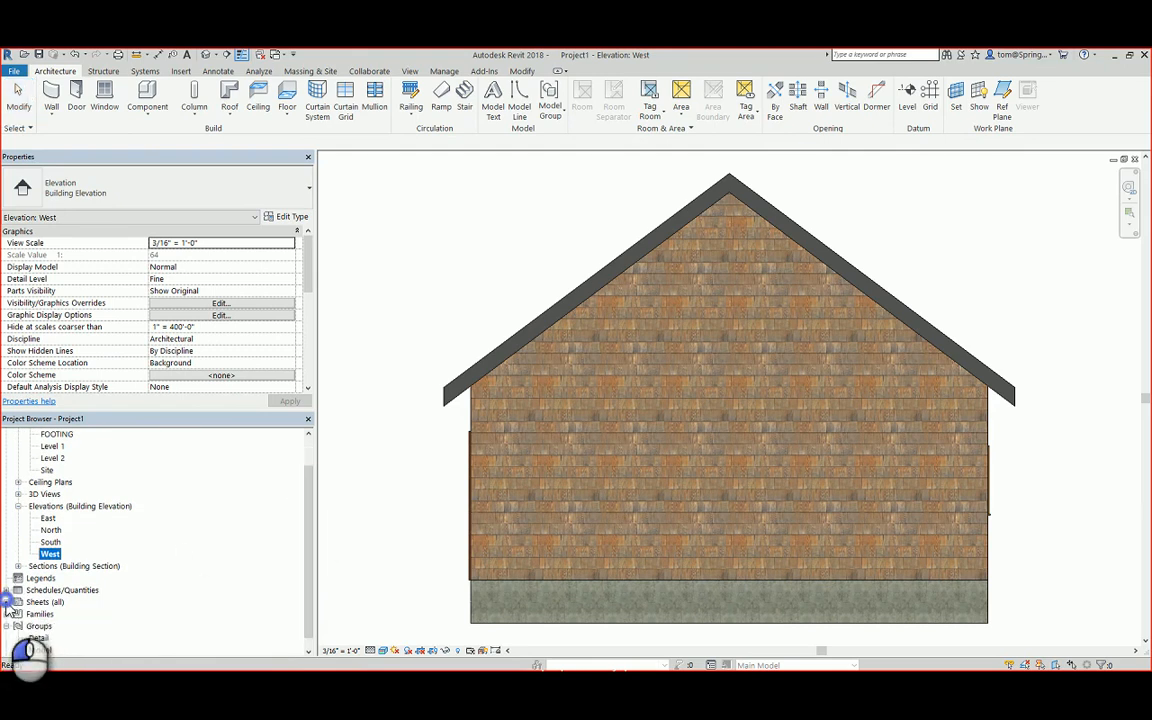
pyautogui.click(6, 602)
pyautogui.doubleClick(75, 580)
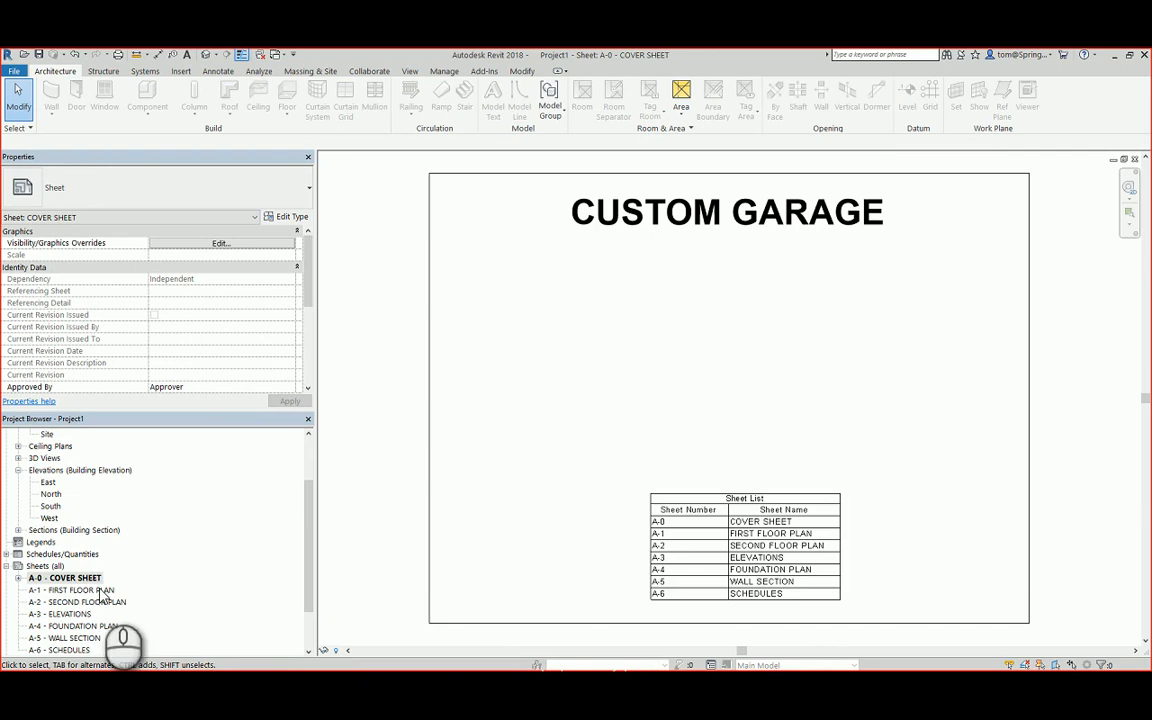
pyautogui.doubleClick(101, 591)
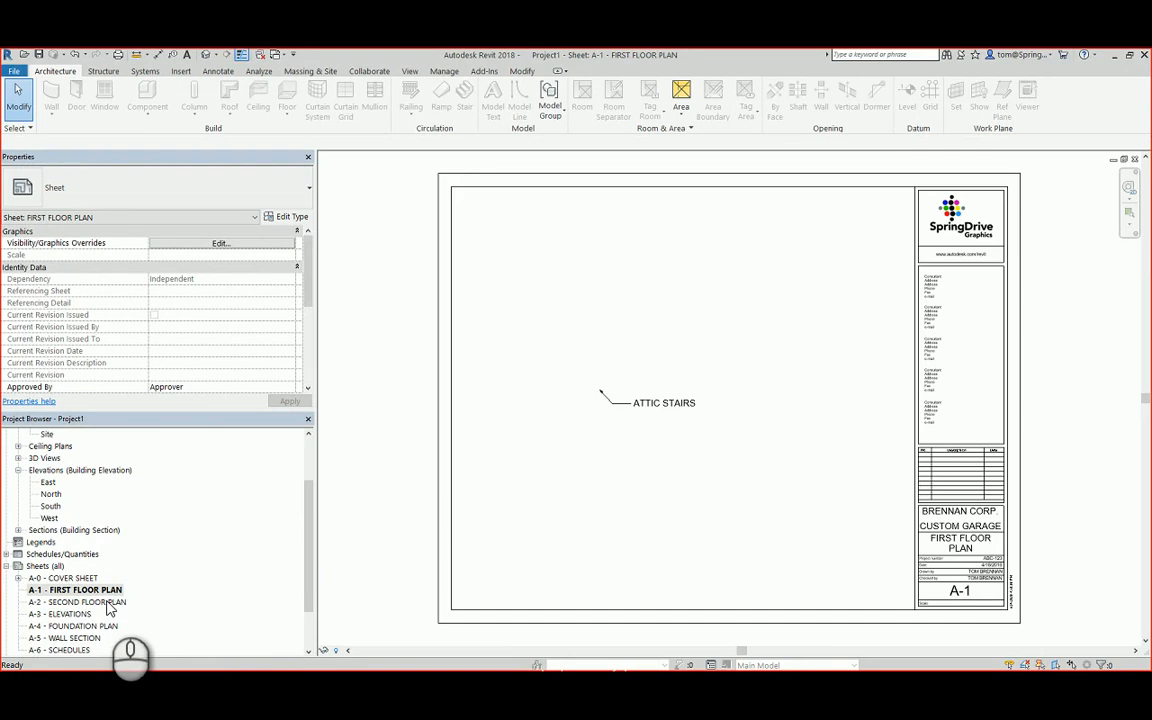
pyautogui.doubleClick(106, 603)
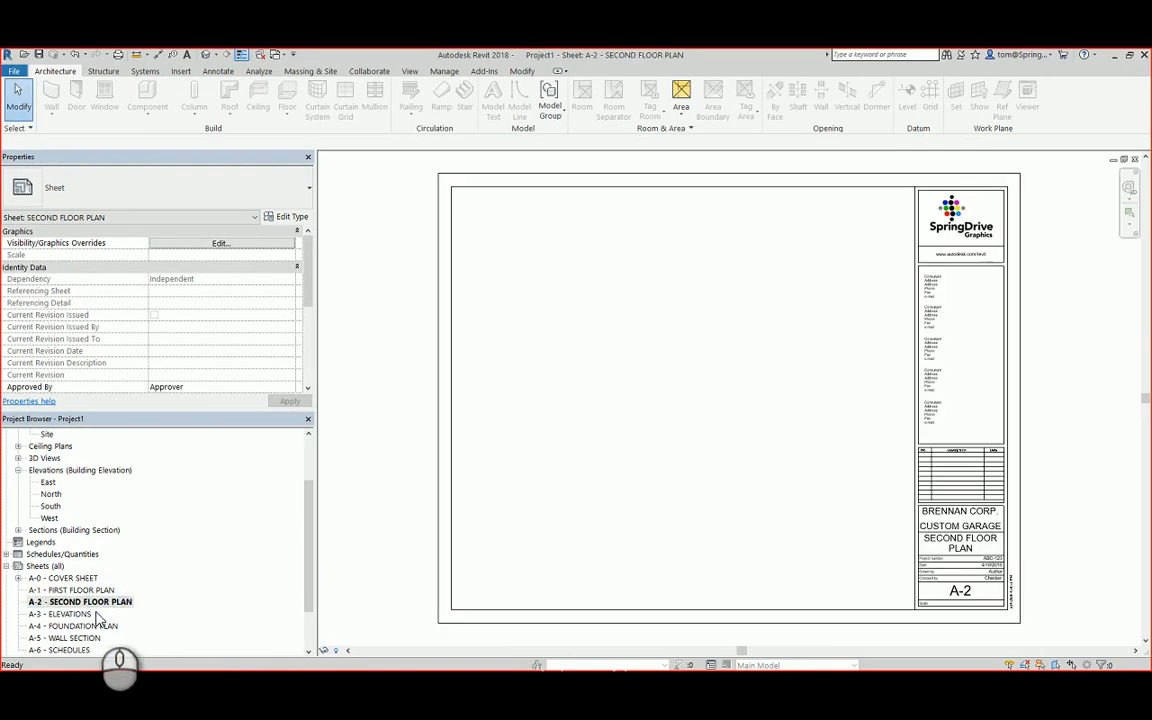
pyautogui.click(86, 615)
pyautogui.click(89, 589)
pyautogui.click(87, 577)
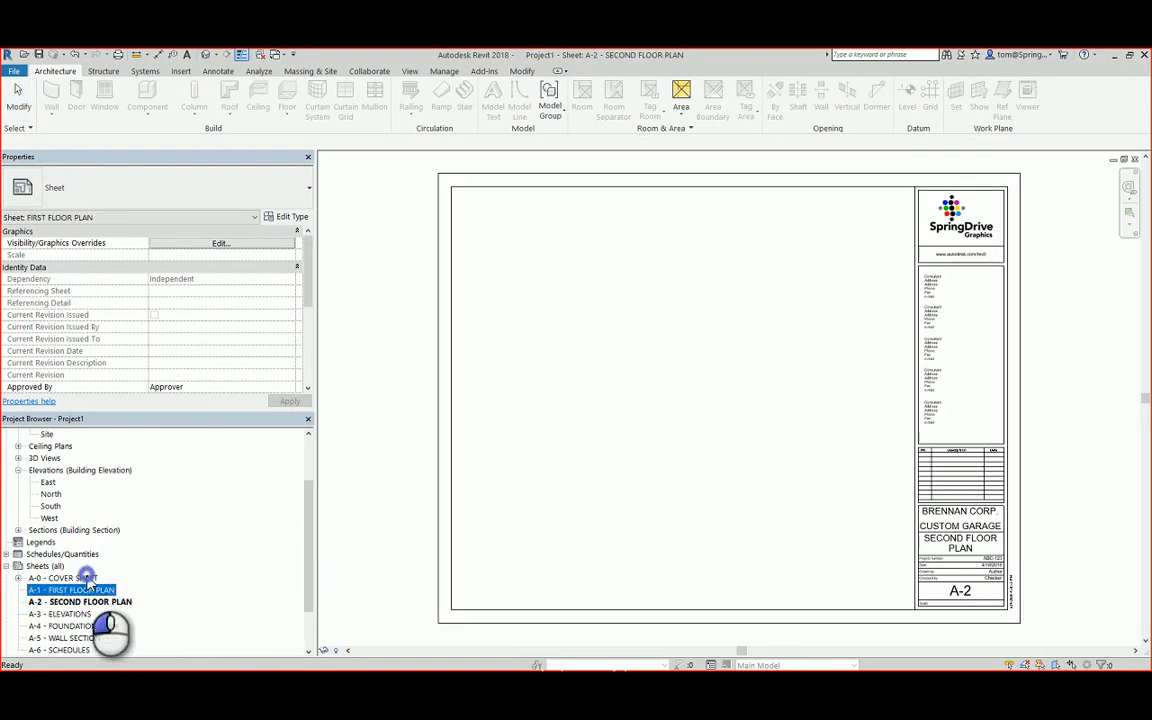
# - Place the Level 1 floor plan view on sheet A-1 - FIRST FLOOR PLAN, over the ATTIC STAIRS note area
pyautogui.doubleClick(88, 590)
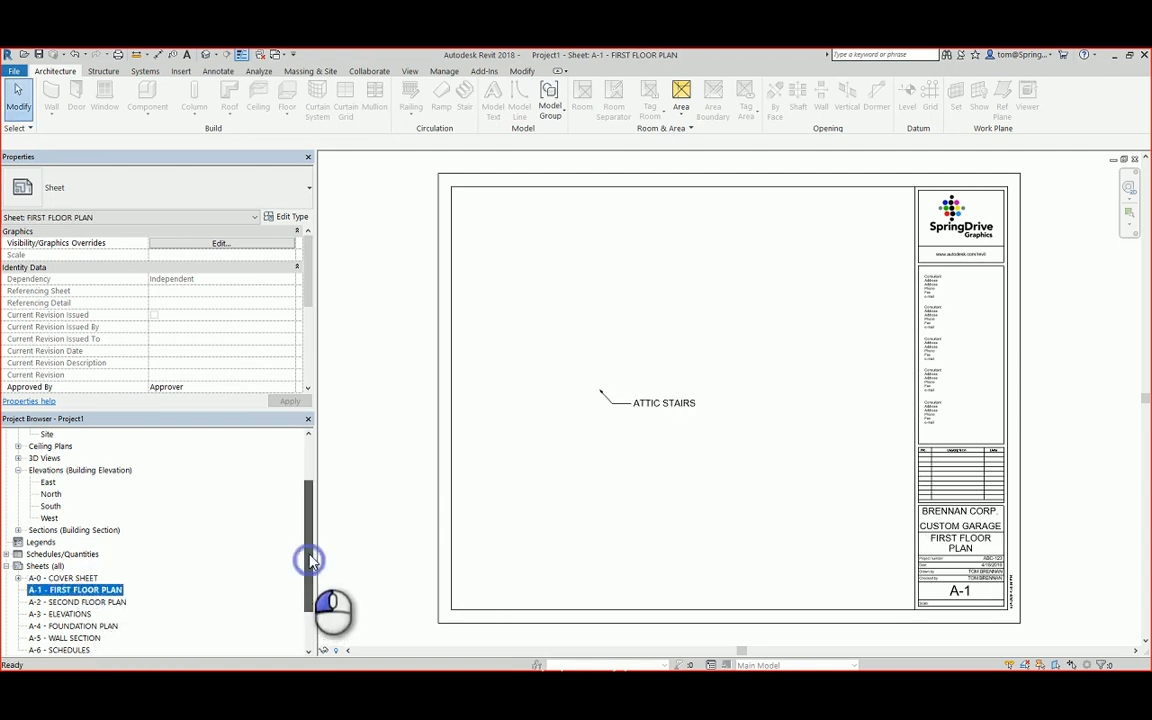
pyautogui.moveTo(309, 560); pyautogui.dragTo(307, 505)
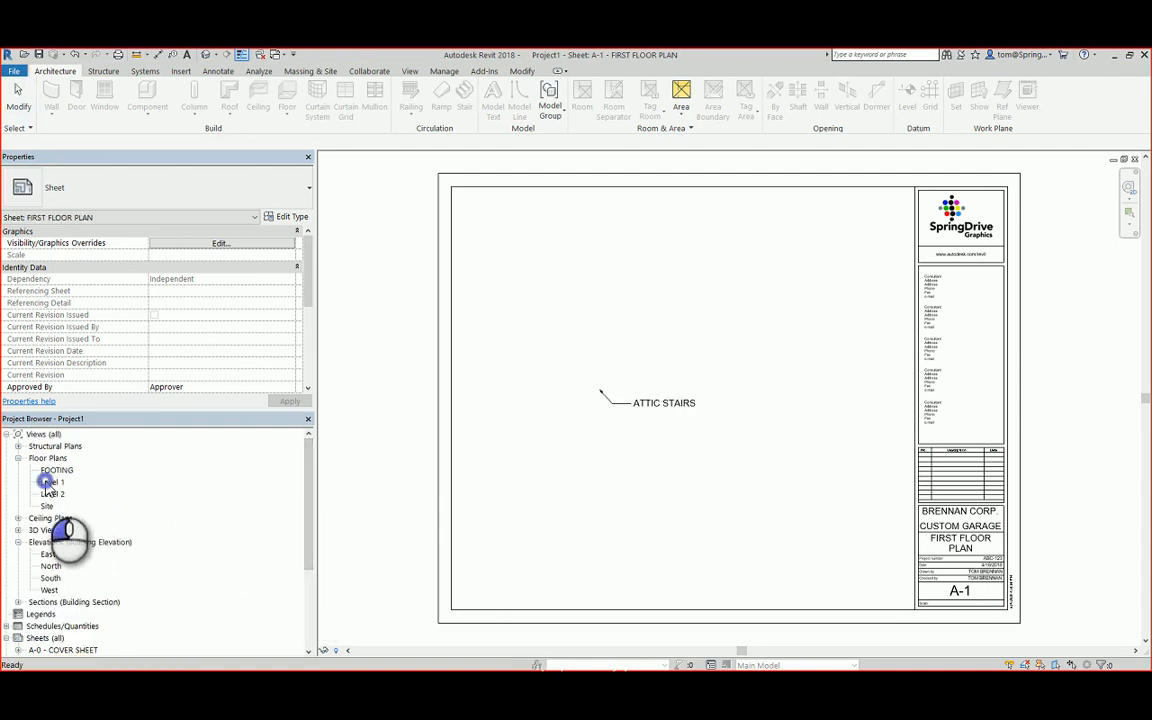
pyautogui.moveTo(47, 488); pyautogui.dragTo(624, 460)
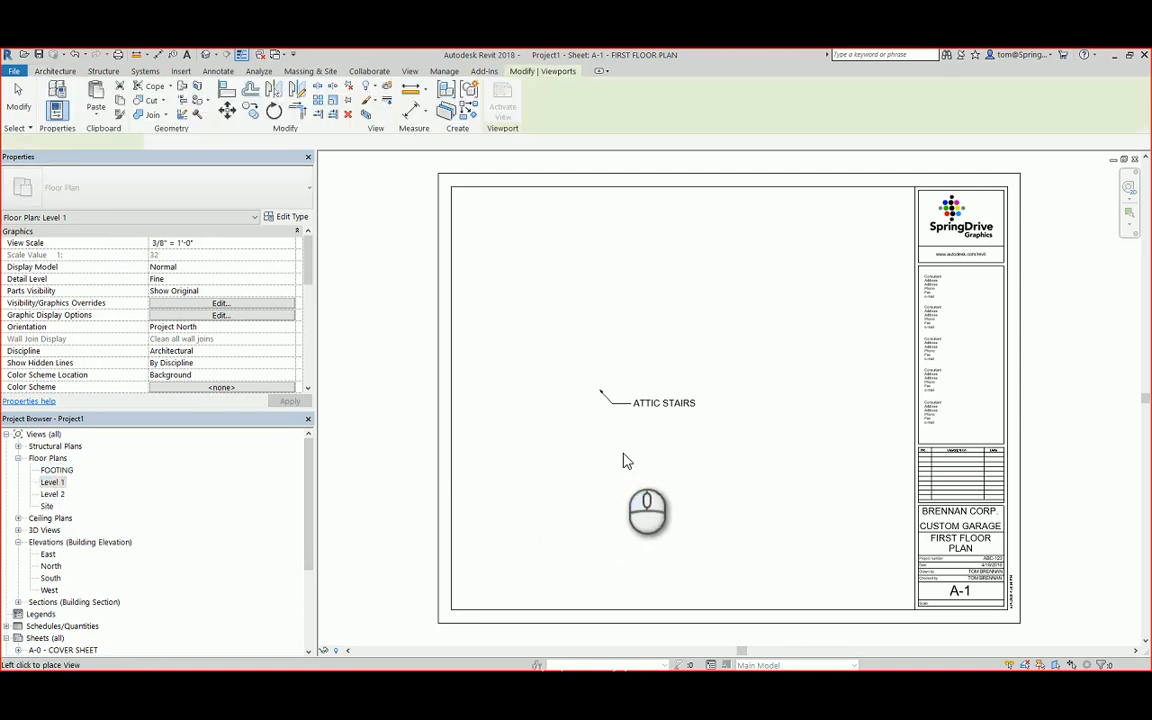
pyautogui.click(686, 388)
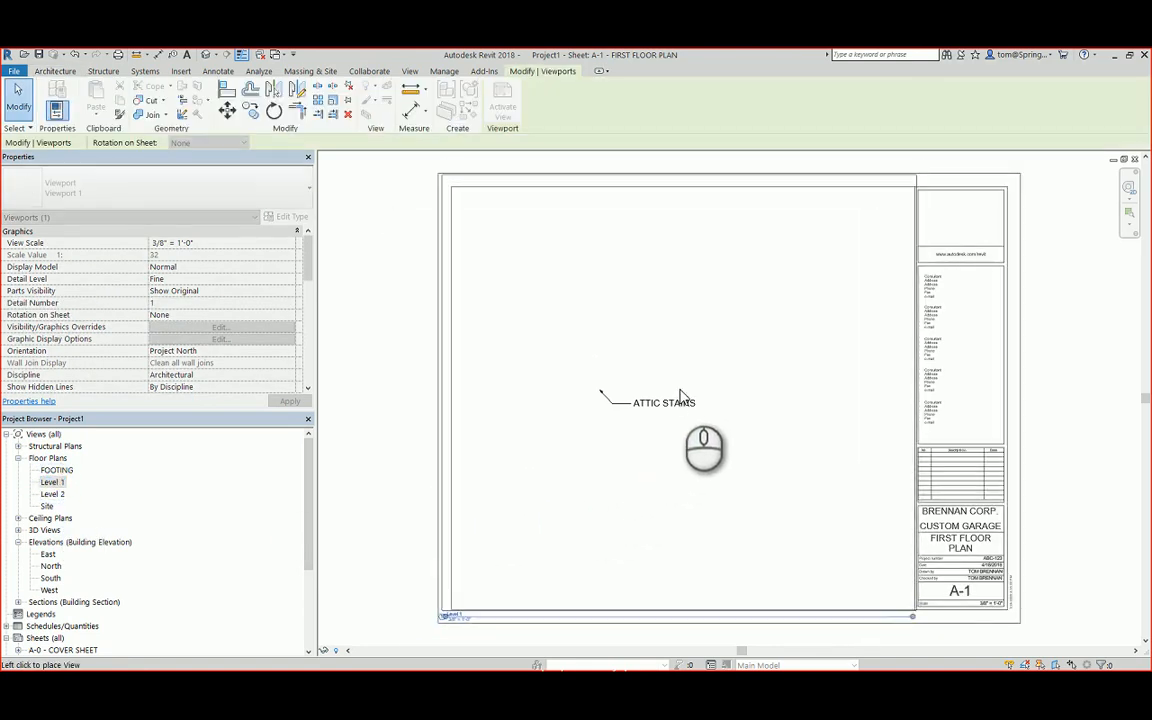
pyautogui.click(690, 375)
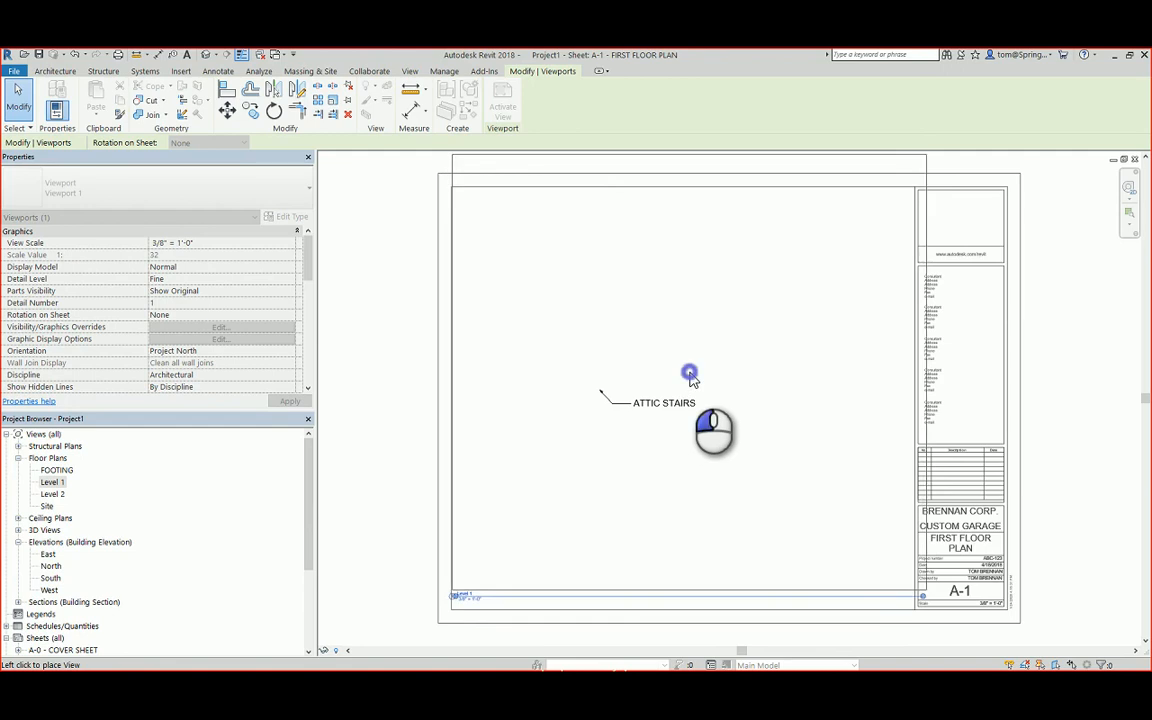
pyautogui.press('Escape')
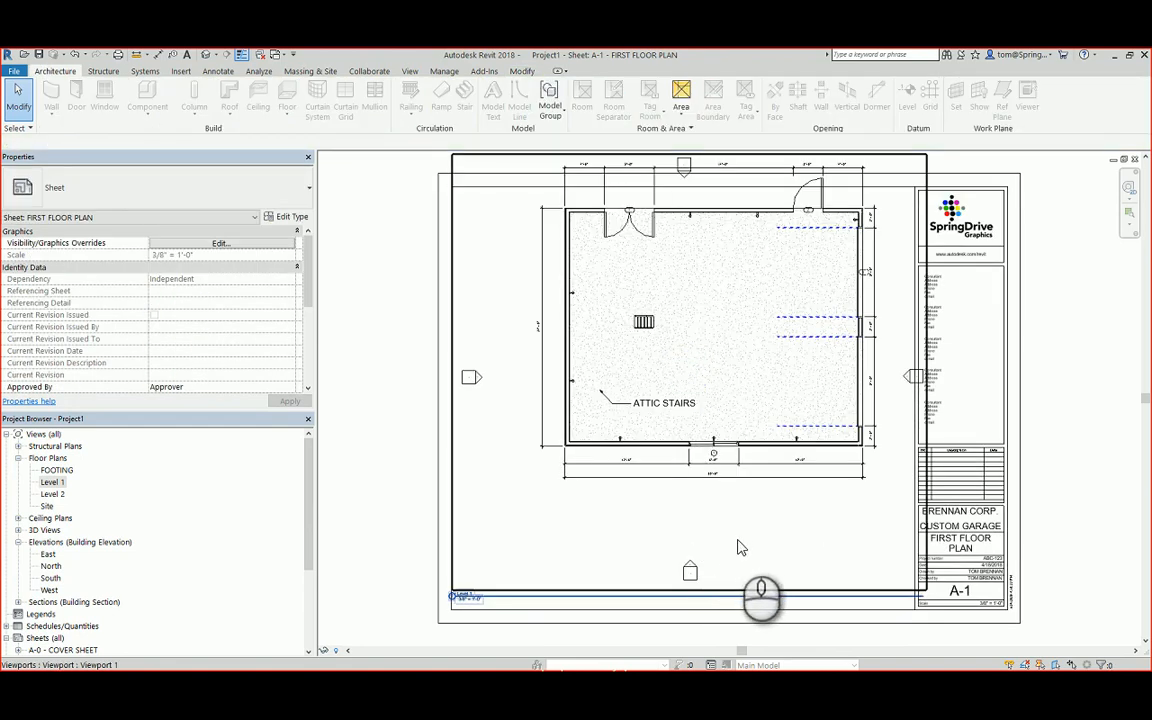
pyautogui.click(1086, 428)
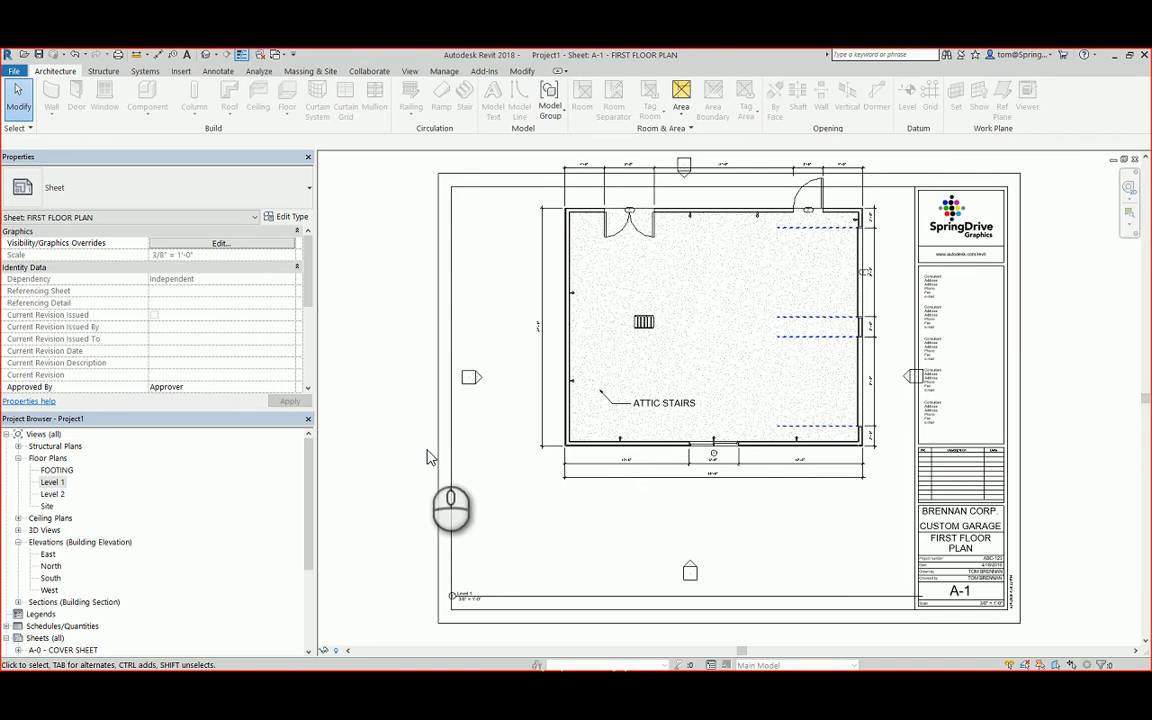
# - Open the Level 1 floor plan and hide the elevation marker category in that view
pyautogui.doubleClick(54, 483)
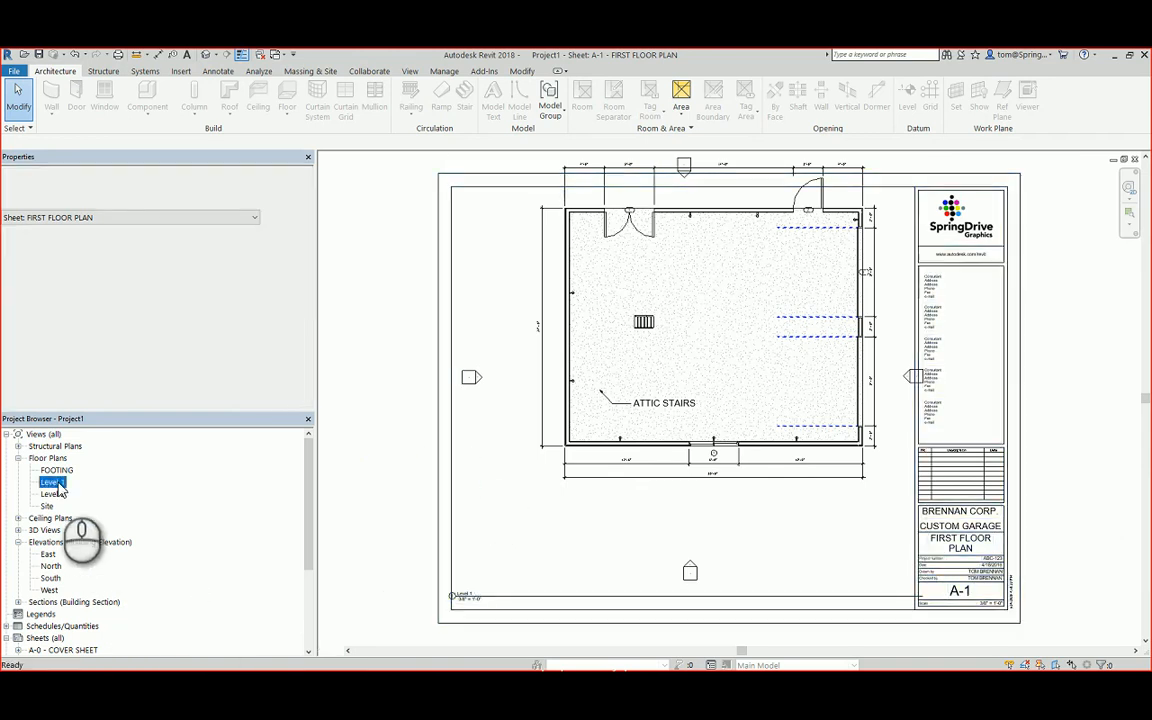
pyautogui.scroll(-2, 852, 494)
pyautogui.scroll(-3, 852, 494)
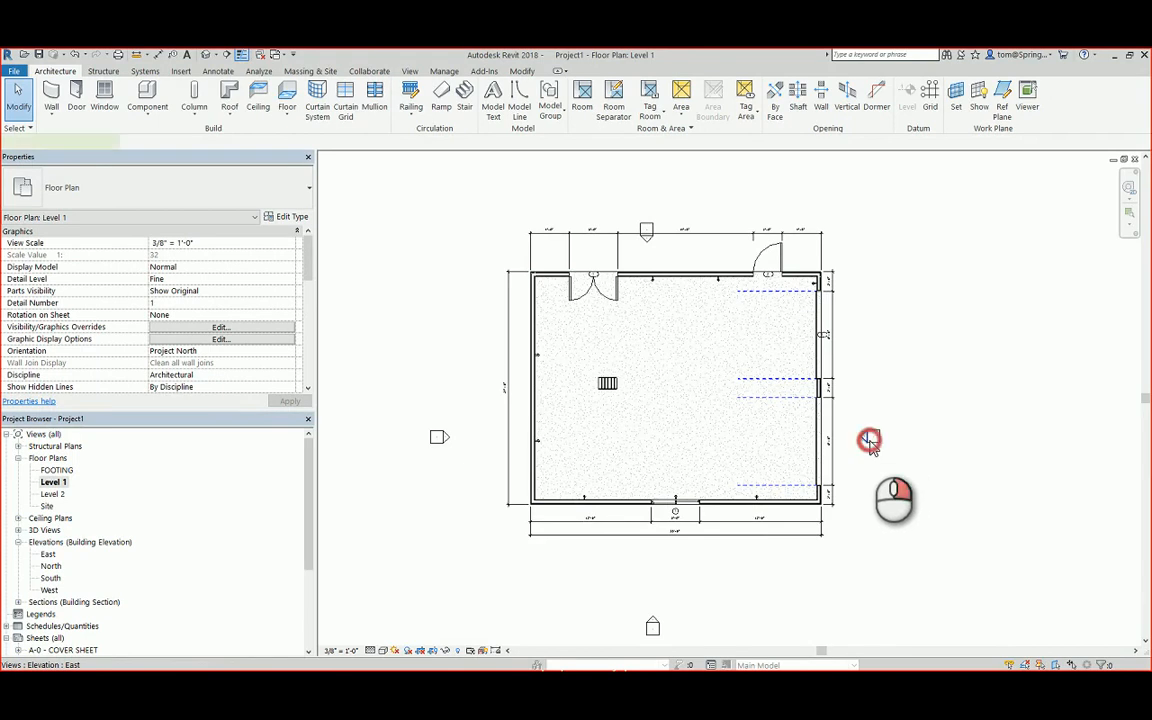
pyautogui.rightClick(870, 443)
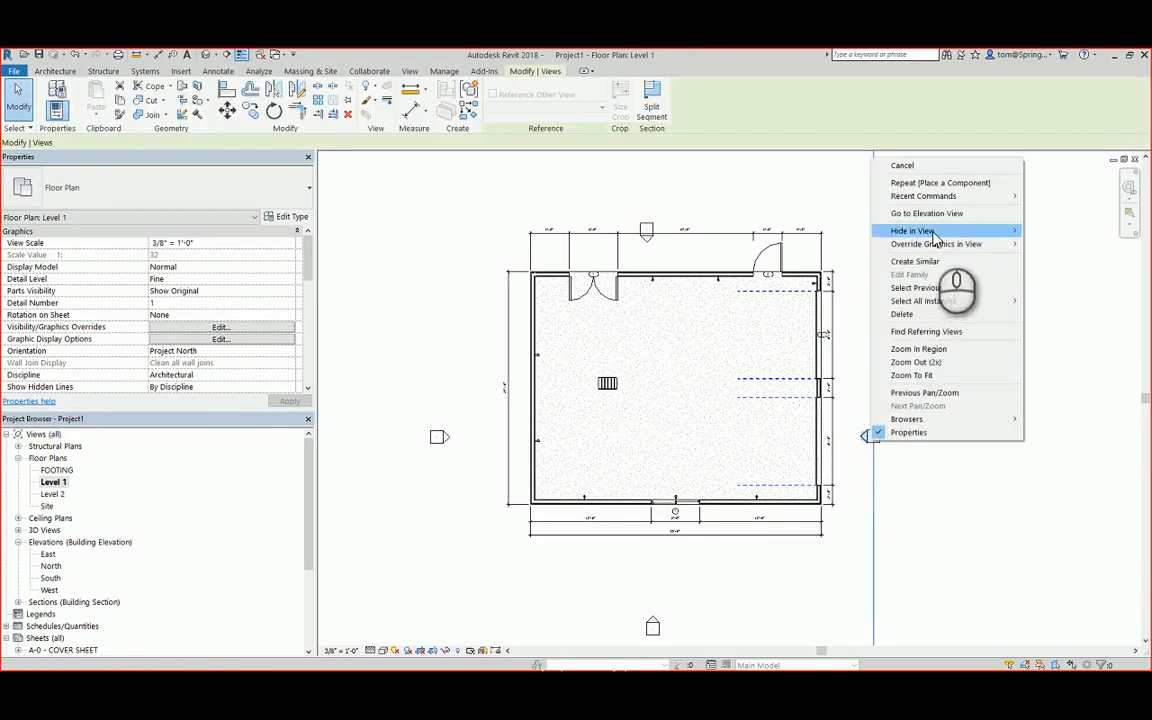
pyautogui.moveTo(940, 231)
pyautogui.click(1057, 244)
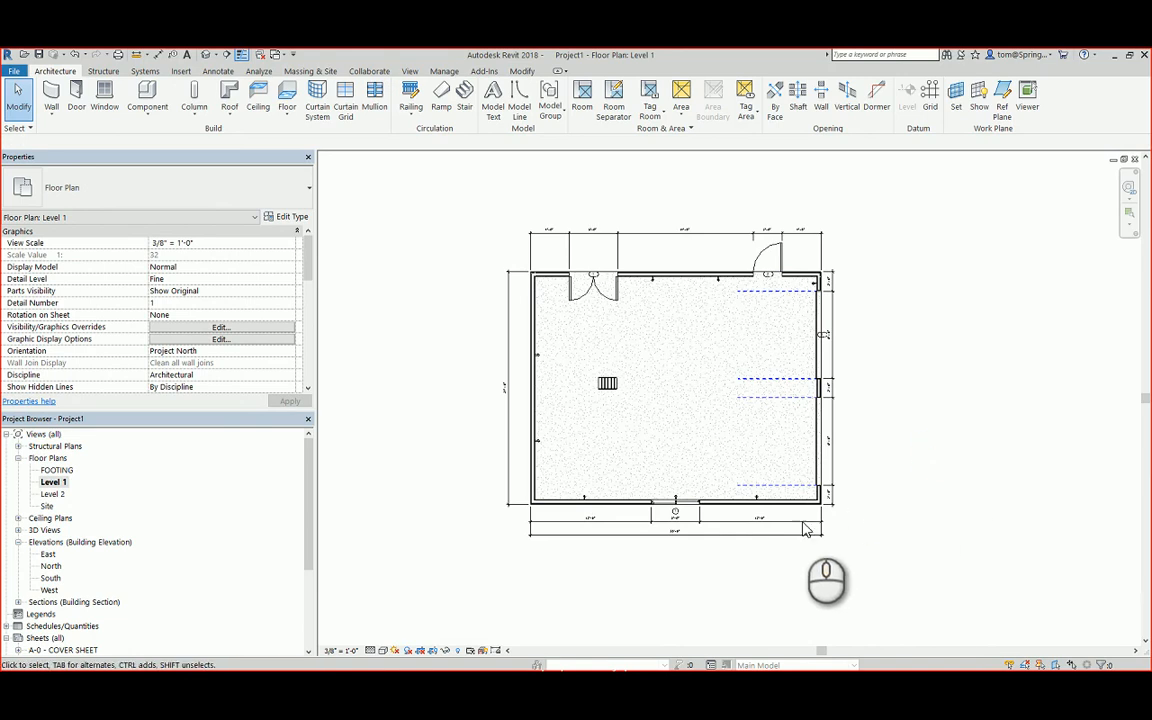
# - Show the Level 1 crop region and resize its south, west and north sides to frame the garage plan and its dimensions
pyautogui.click(431, 651)
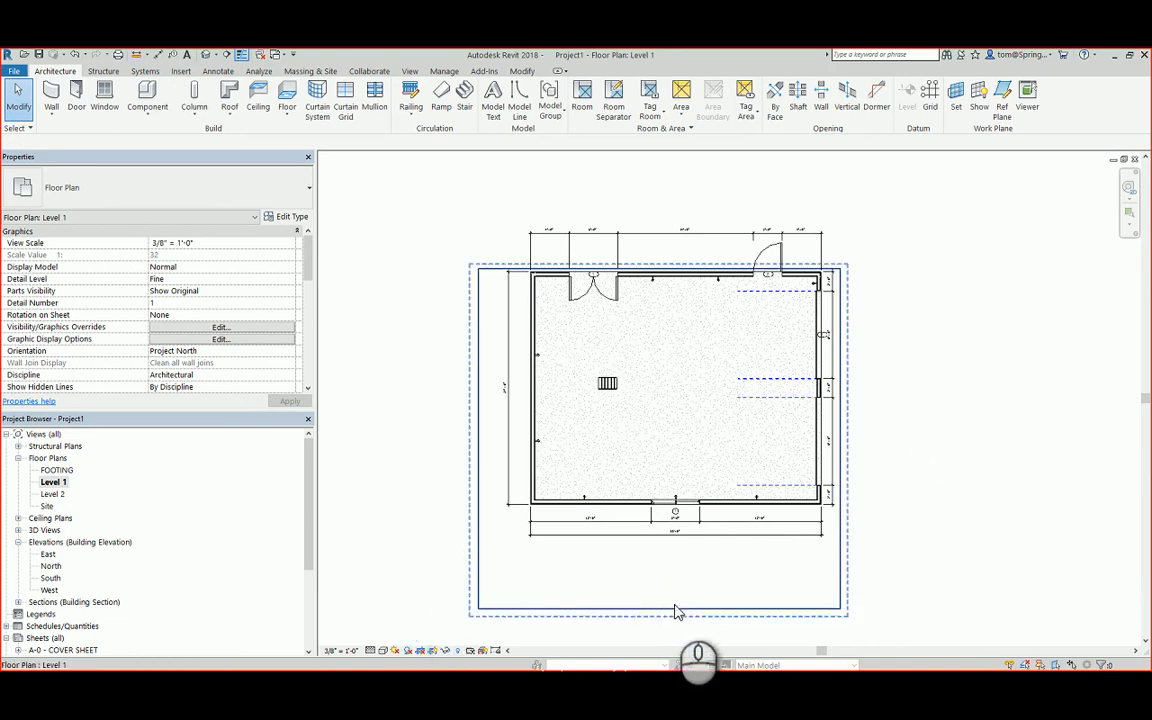
pyautogui.click(673, 608)
pyautogui.moveTo(658, 606); pyautogui.dragTo(678, 557)
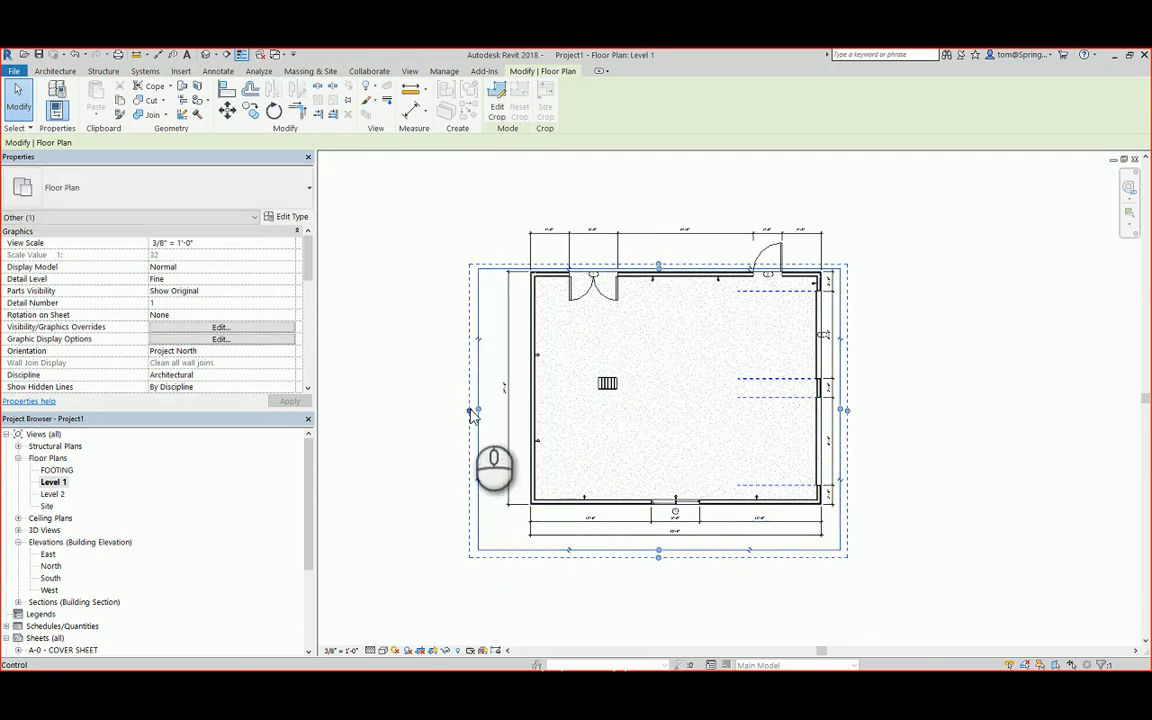
pyautogui.moveTo(475, 408); pyautogui.dragTo(498, 409)
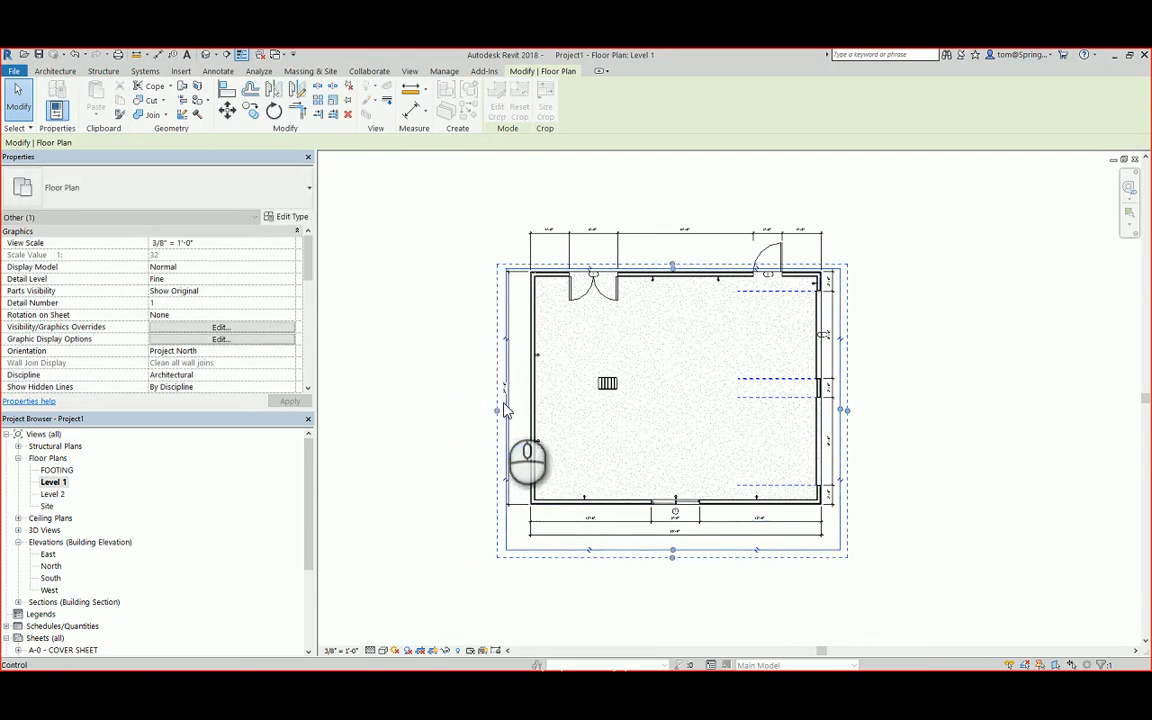
pyautogui.moveTo(672, 265); pyautogui.dragTo(676, 203)
pyautogui.click(887, 327)
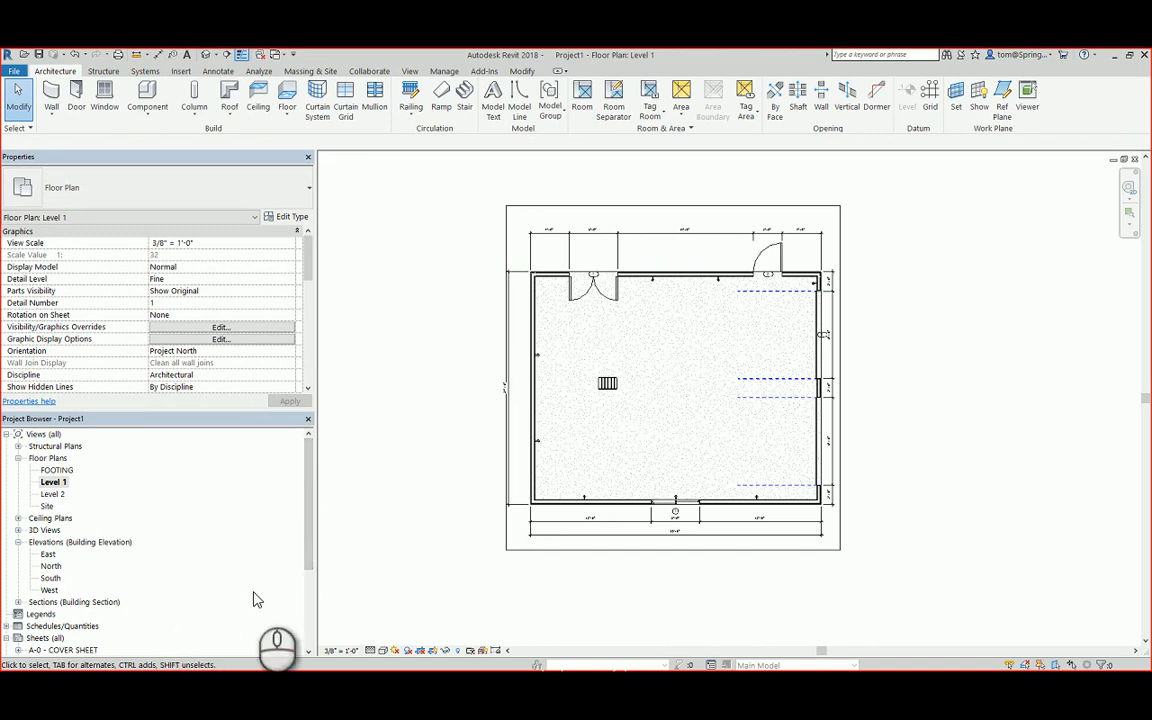
# - Open sheet A-1 - FIRST FLOOR PLAN and move the Level 1 view title up, clear of the lower sheet border
pyautogui.moveTo(307, 542); pyautogui.dragTo(306, 593)
pyautogui.doubleClick(80, 580)
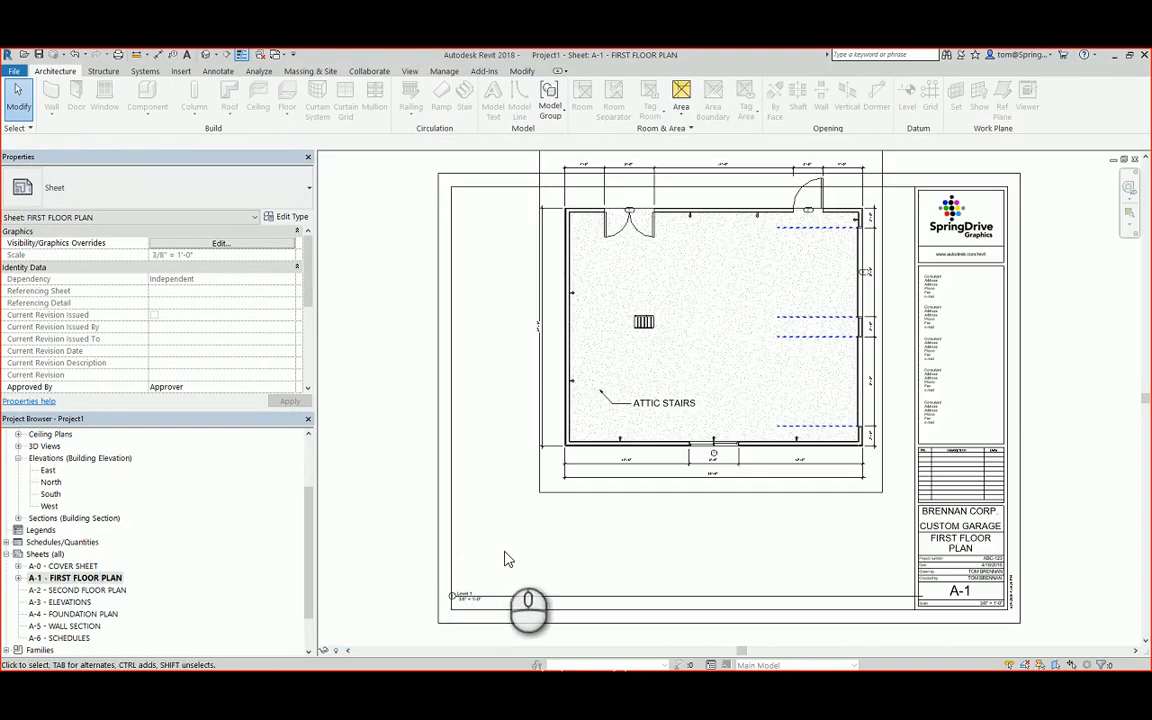
pyautogui.scroll(-3, 527, 550)
pyautogui.moveTo(537, 567); pyautogui.dragTo(535, 573, button='middle')
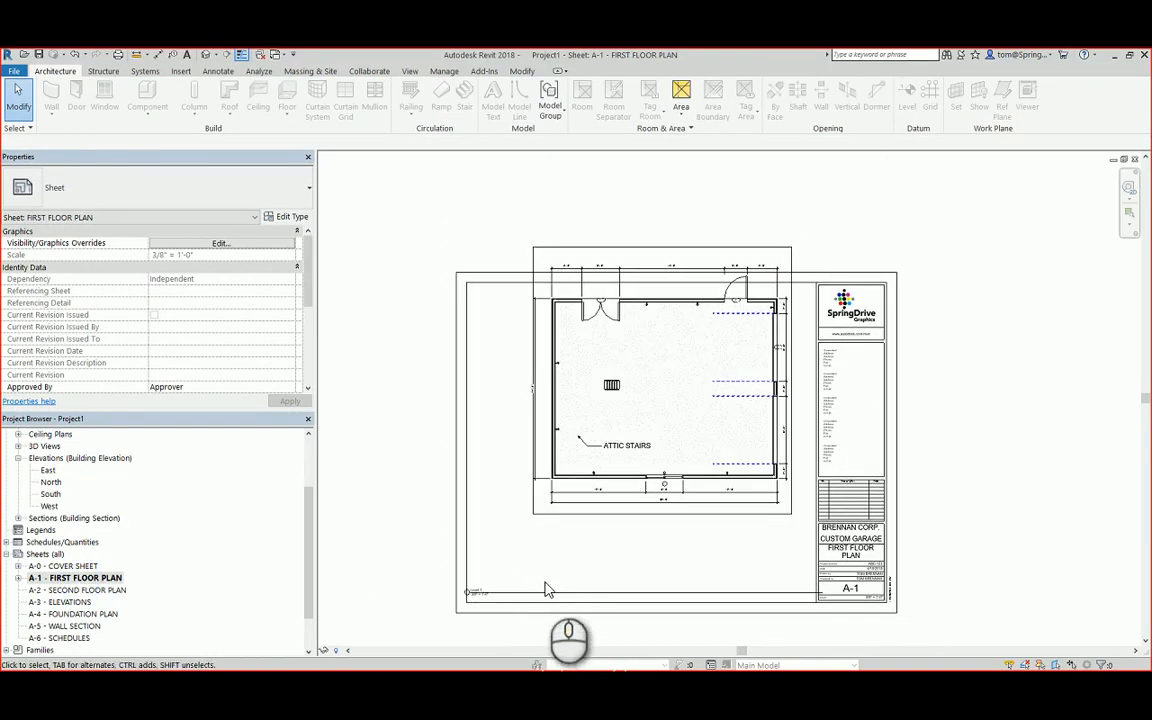
pyautogui.click(548, 592)
pyautogui.moveTo(545, 592); pyautogui.dragTo(562, 560)
pyautogui.click(569, 588)
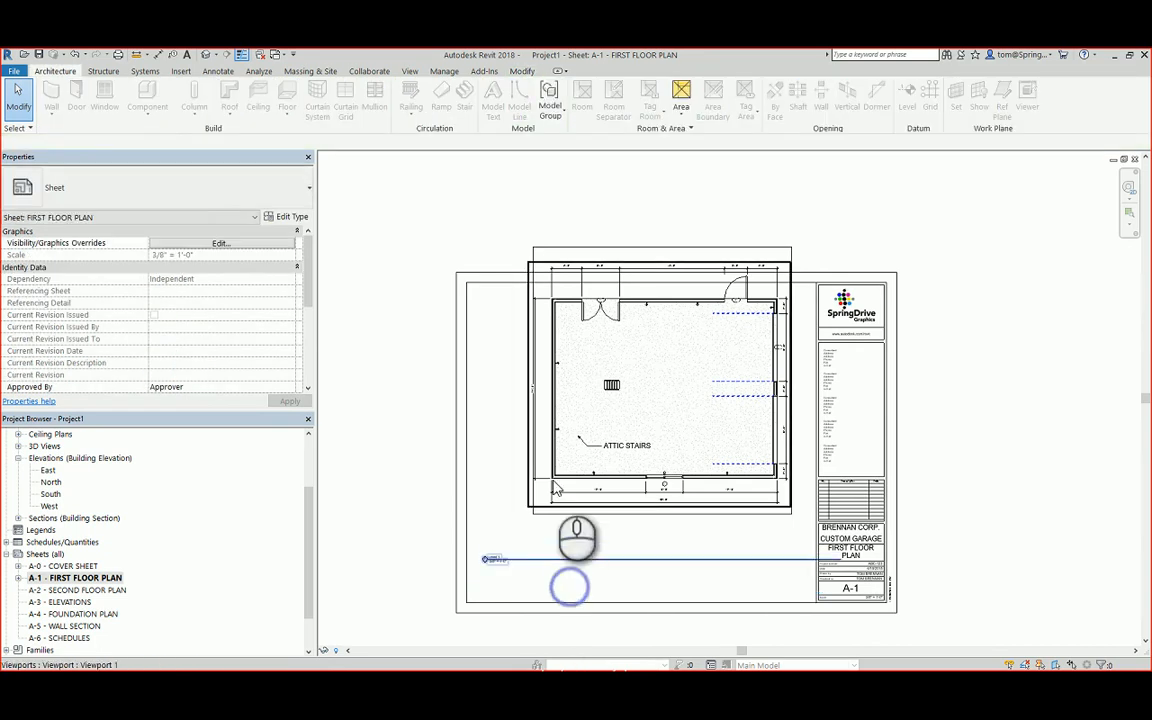
# - Move the Level 1 viewport down so the cropped plan sits inside the sheet border
pyautogui.click(552, 486)
pyautogui.moveTo(552, 487); pyautogui.dragTo(554, 547)
pyautogui.click(540, 538)
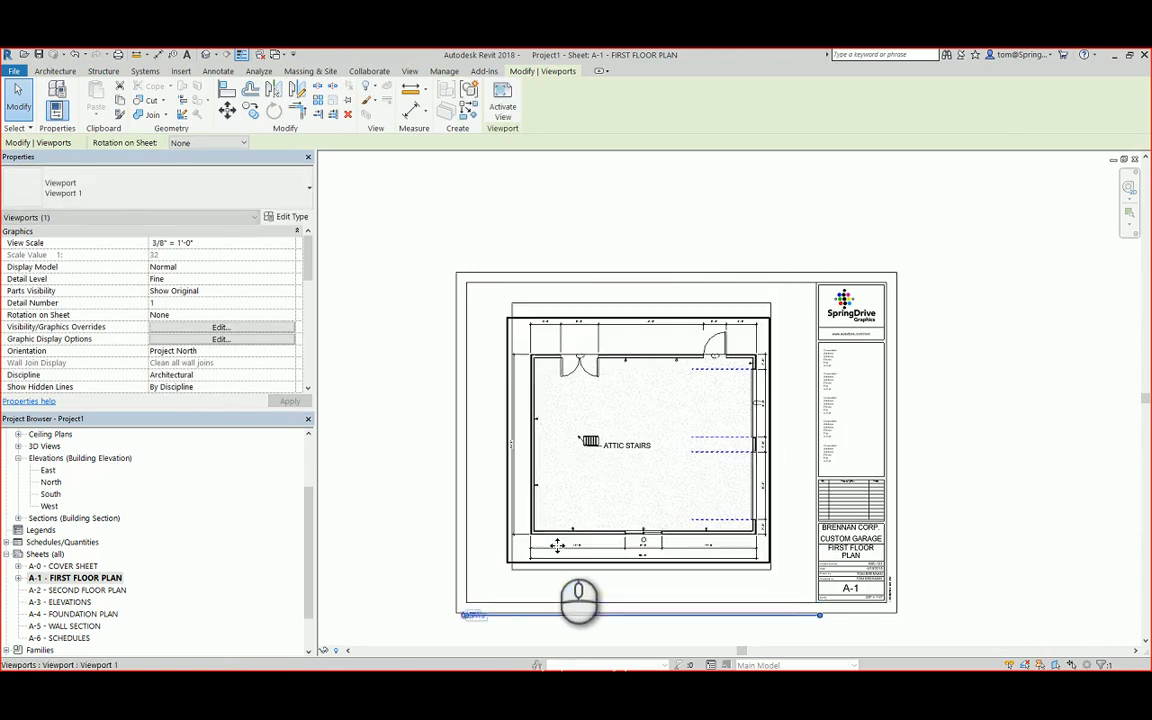
pyautogui.click(420, 553)
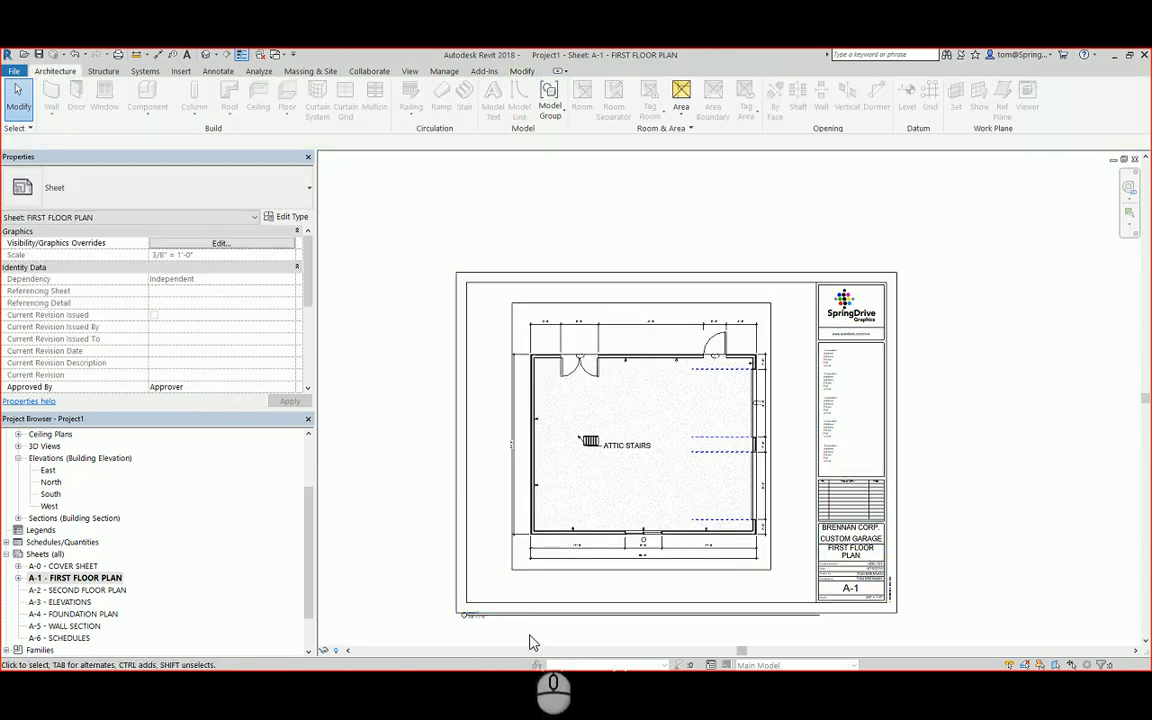
# - Shift the Level 1 viewport up until its title is within the border, and shorten the title line's right end to the viewport's edge
pyautogui.click(613, 574)
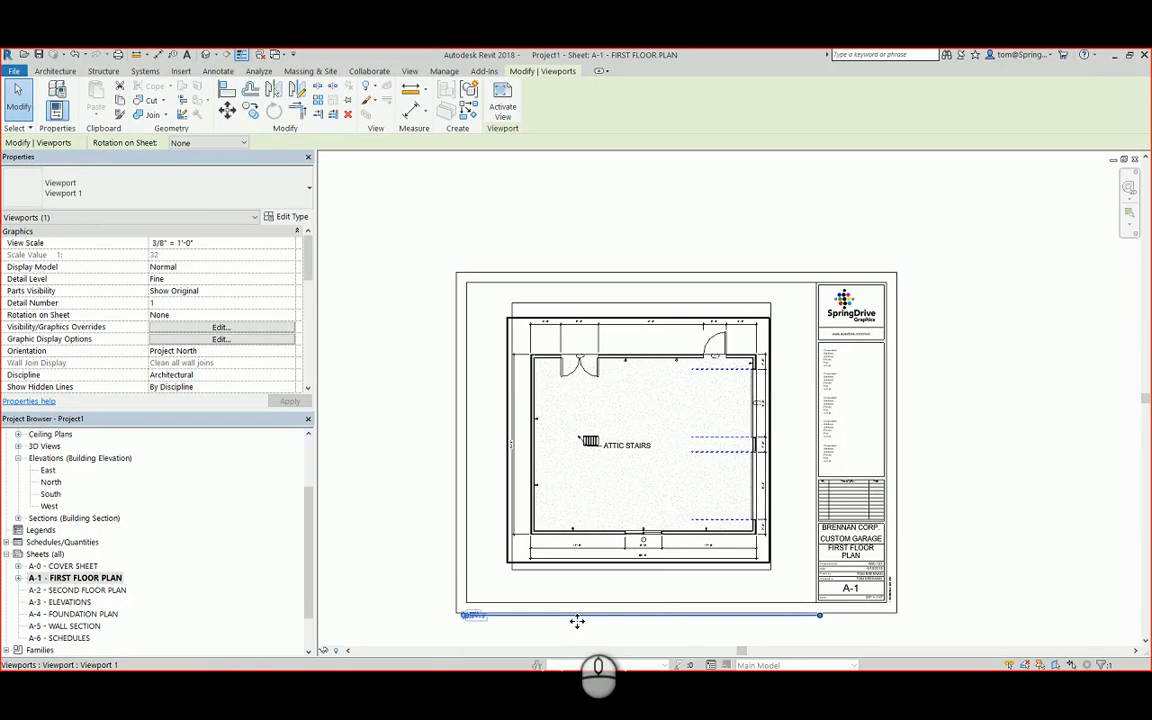
pyautogui.moveTo(577, 621); pyautogui.dragTo(600, 589)
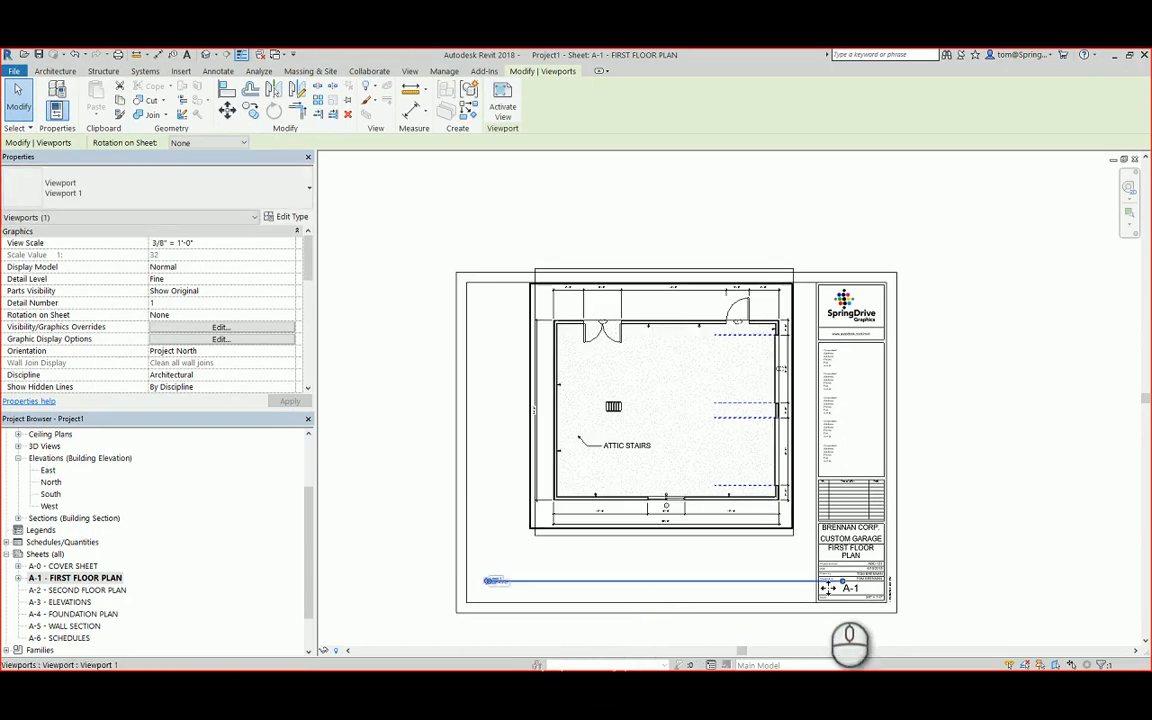
pyautogui.moveTo(845, 592); pyautogui.dragTo(796, 582)
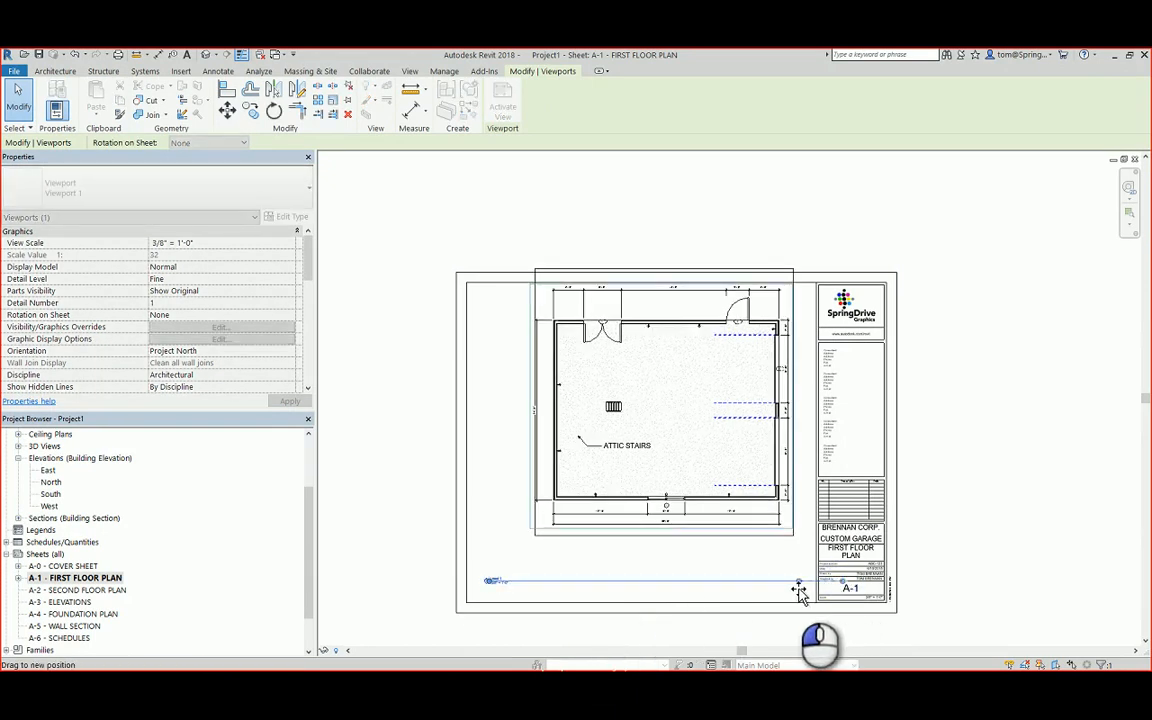
pyautogui.click(488, 583)
pyautogui.click(526, 600)
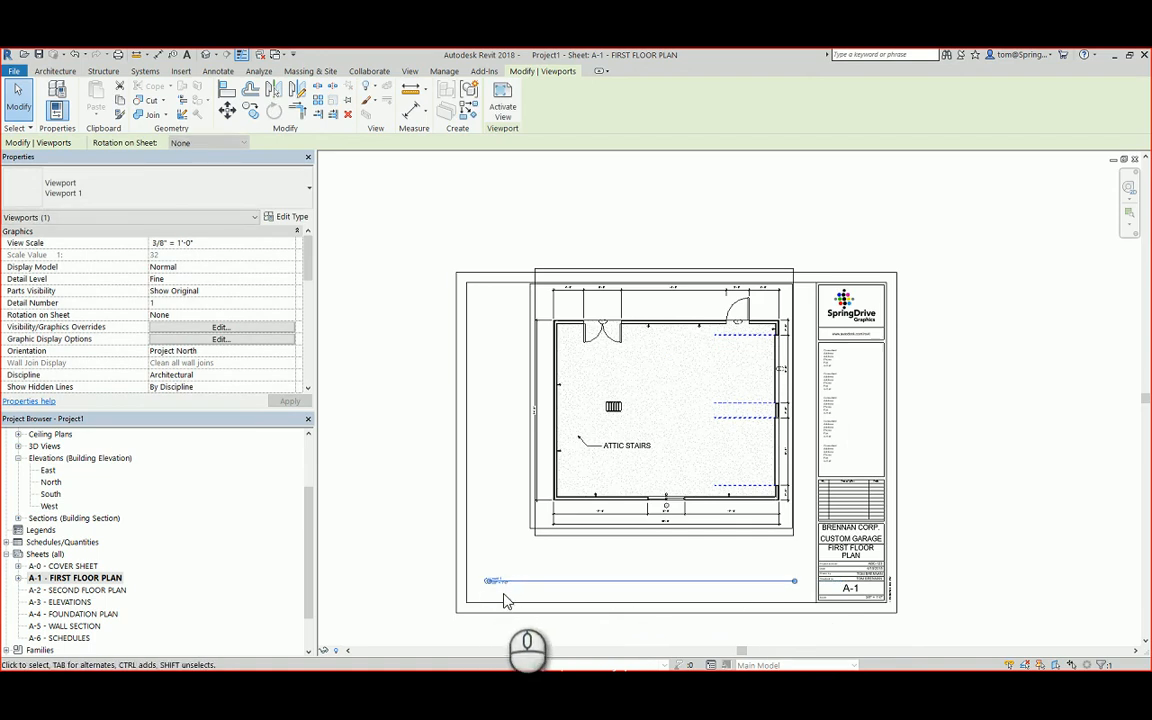
# - Pull the left end of the Level 1 title line inward so the title starts near the viewport's left edge
pyautogui.scroll(3, 490, 590)
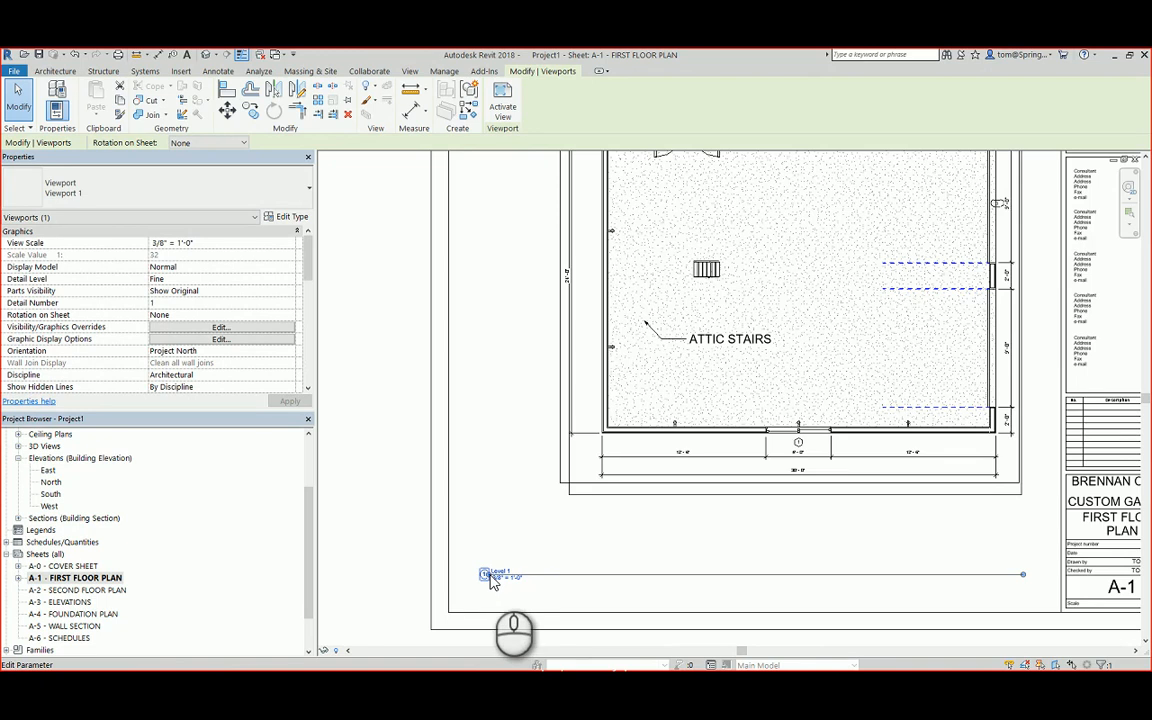
pyautogui.scroll(3, 500, 590)
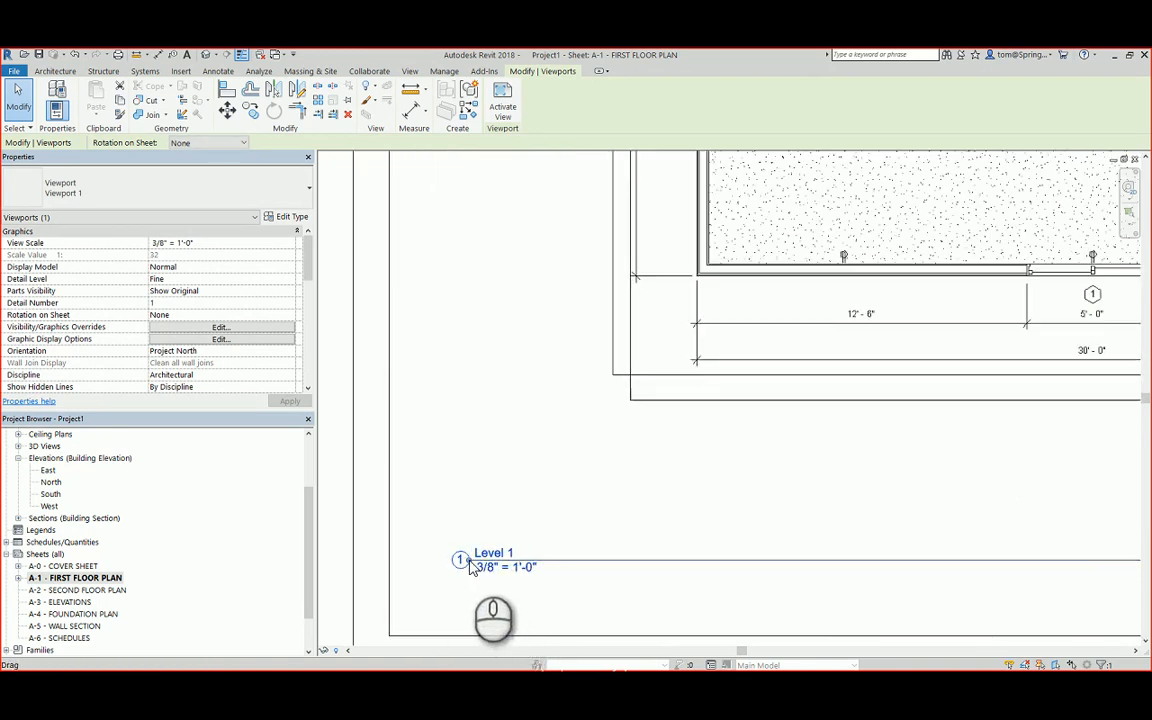
pyautogui.moveTo(471, 566); pyautogui.dragTo(610, 566)
pyautogui.click(665, 615)
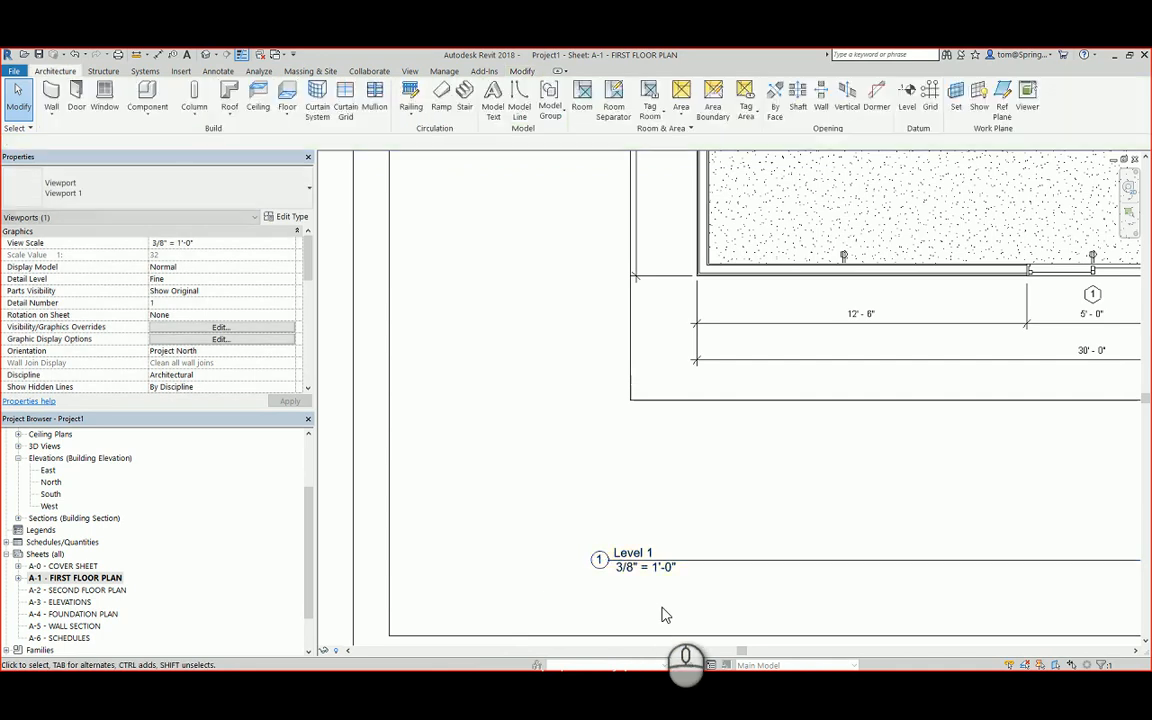
# - Move the Level 1 viewport down and slightly left to centre the plan in the sheet's drawing area
pyautogui.scroll(-5, 672, 612)
pyautogui.moveTo(686, 604); pyautogui.dragTo(558, 598, button='middle')
pyautogui.click(616, 476)
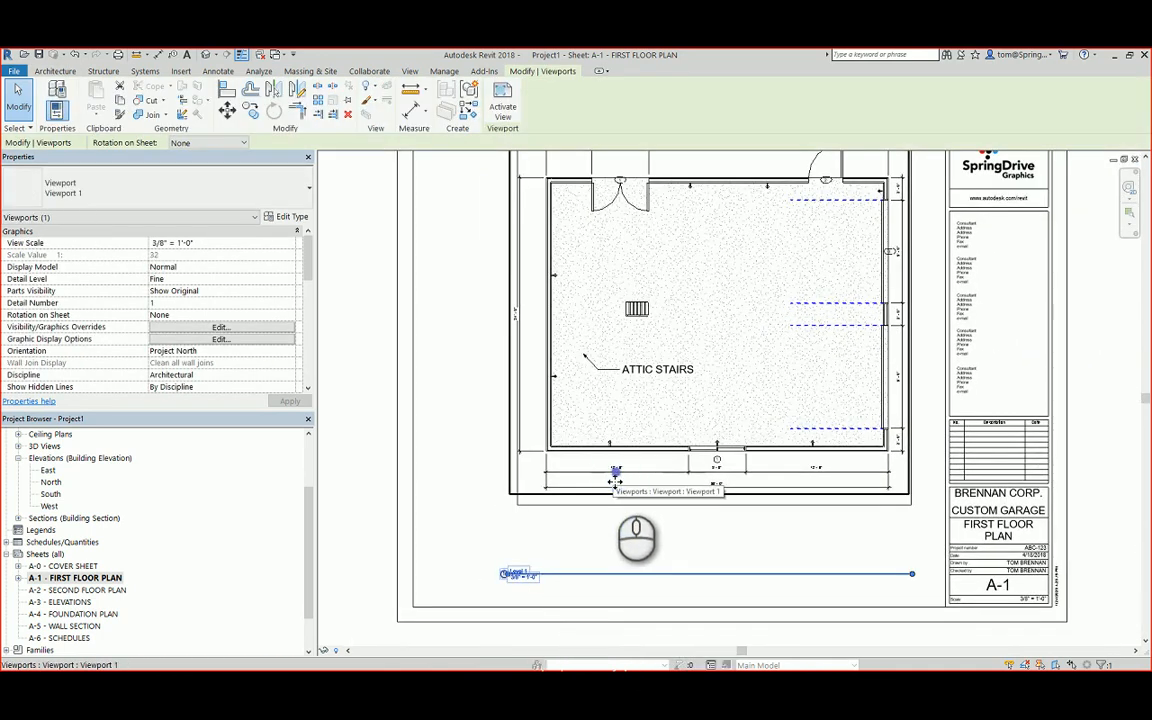
pyautogui.moveTo(616, 480); pyautogui.dragTo(592, 542)
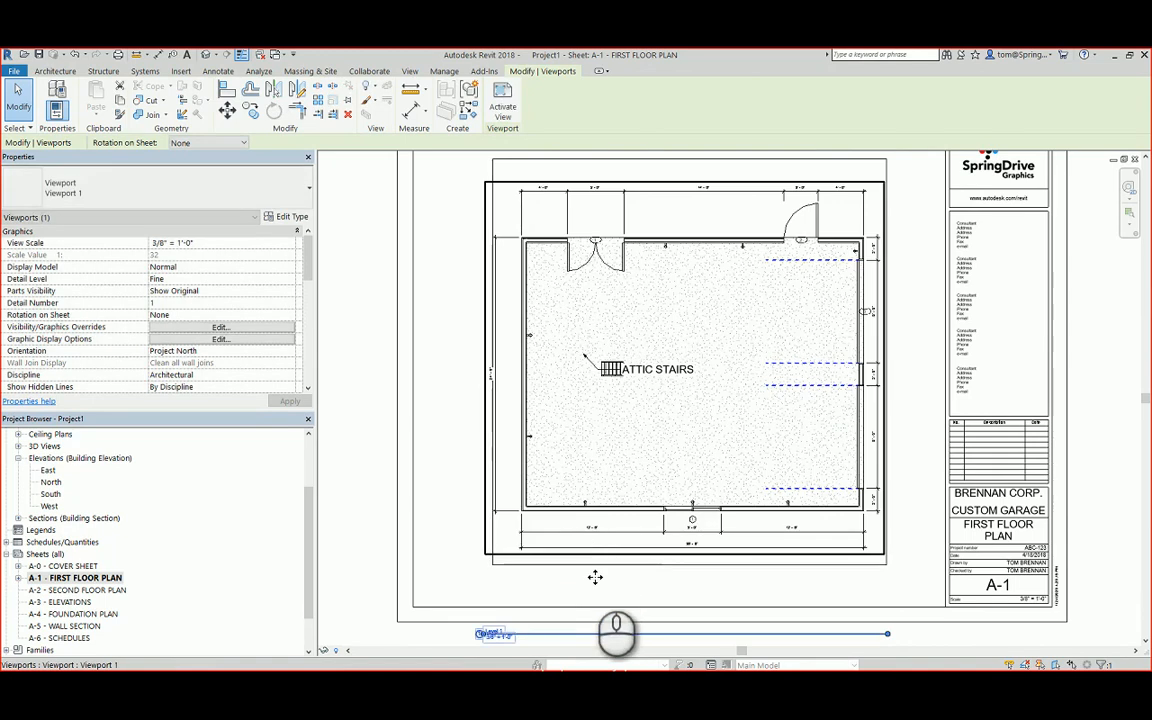
pyautogui.click(590, 576)
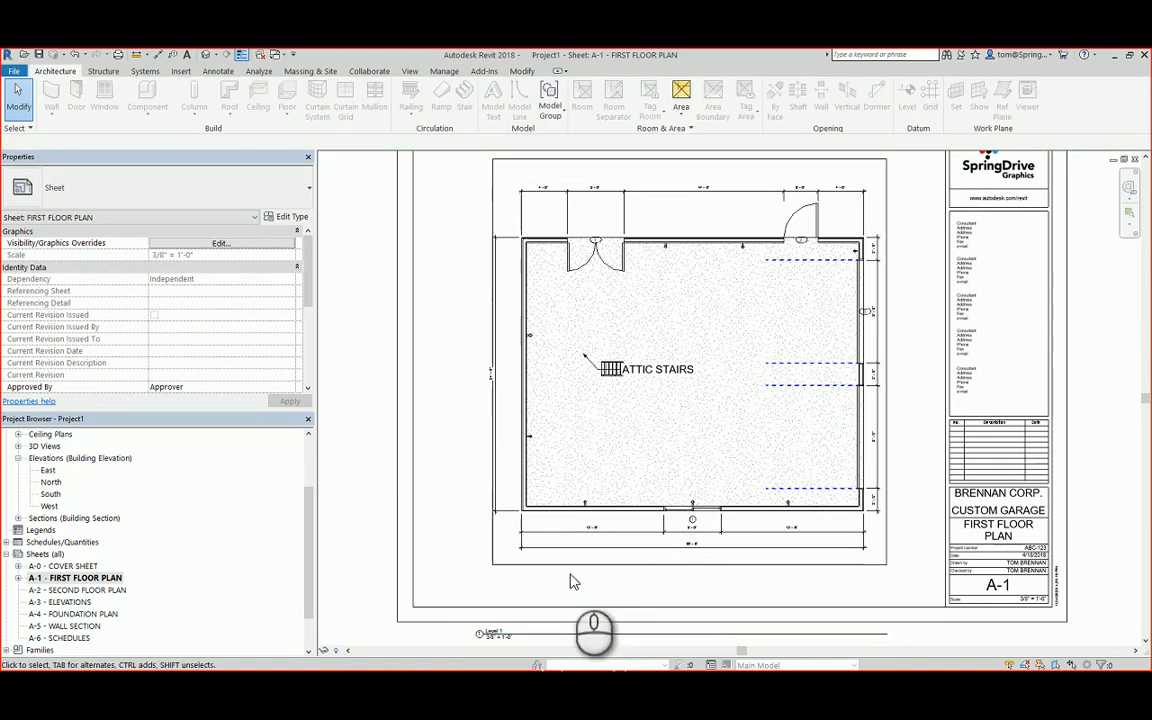
# - Move the Level 1 view title up to sit directly below the viewport, inside the sheet border
pyautogui.doubleClick(507, 533)
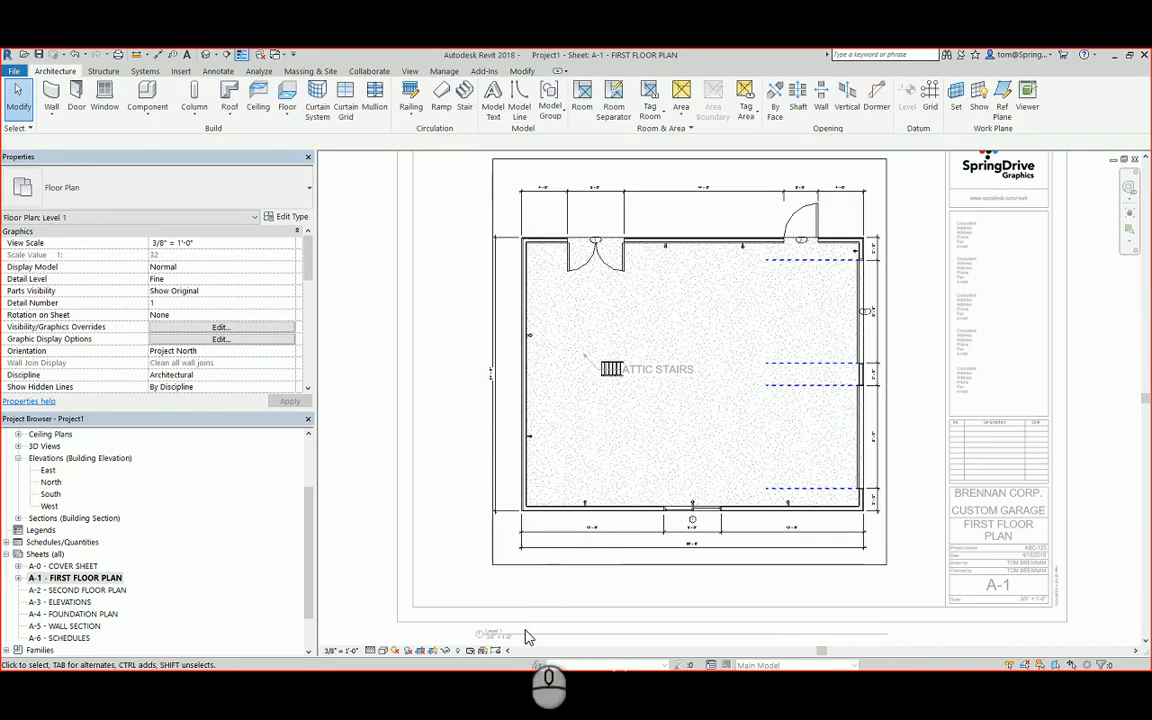
pyautogui.doubleClick(473, 516)
pyautogui.click(517, 641)
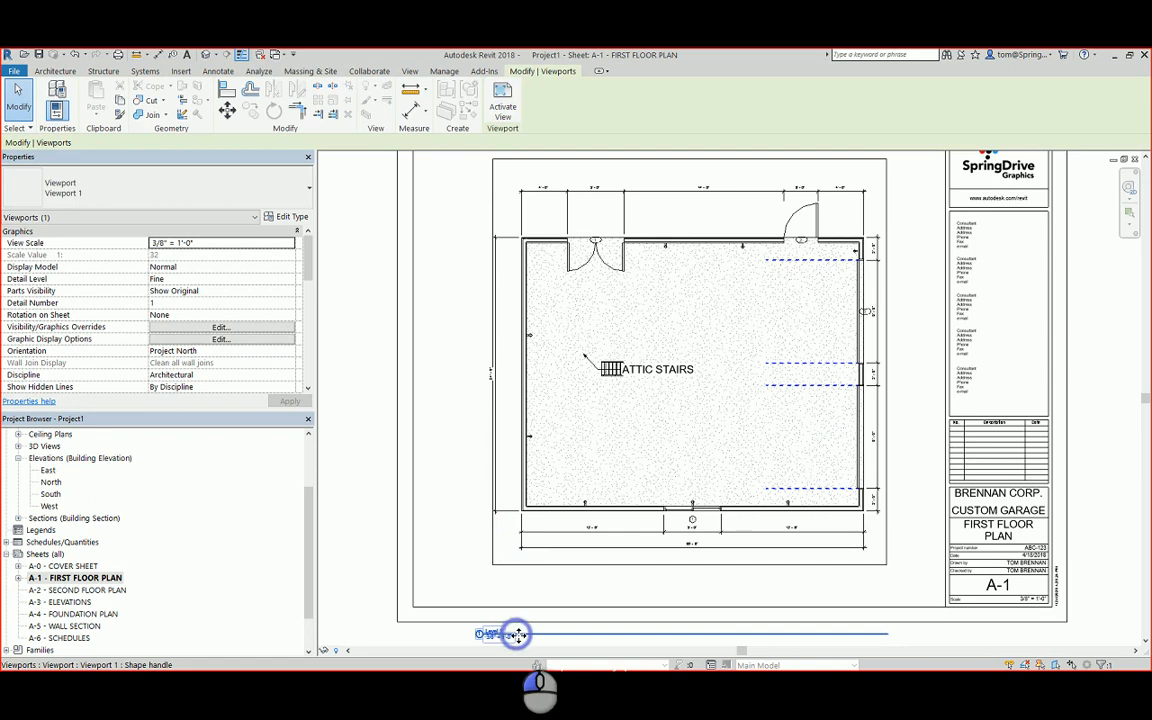
pyautogui.moveTo(516, 638); pyautogui.dragTo(517, 588)
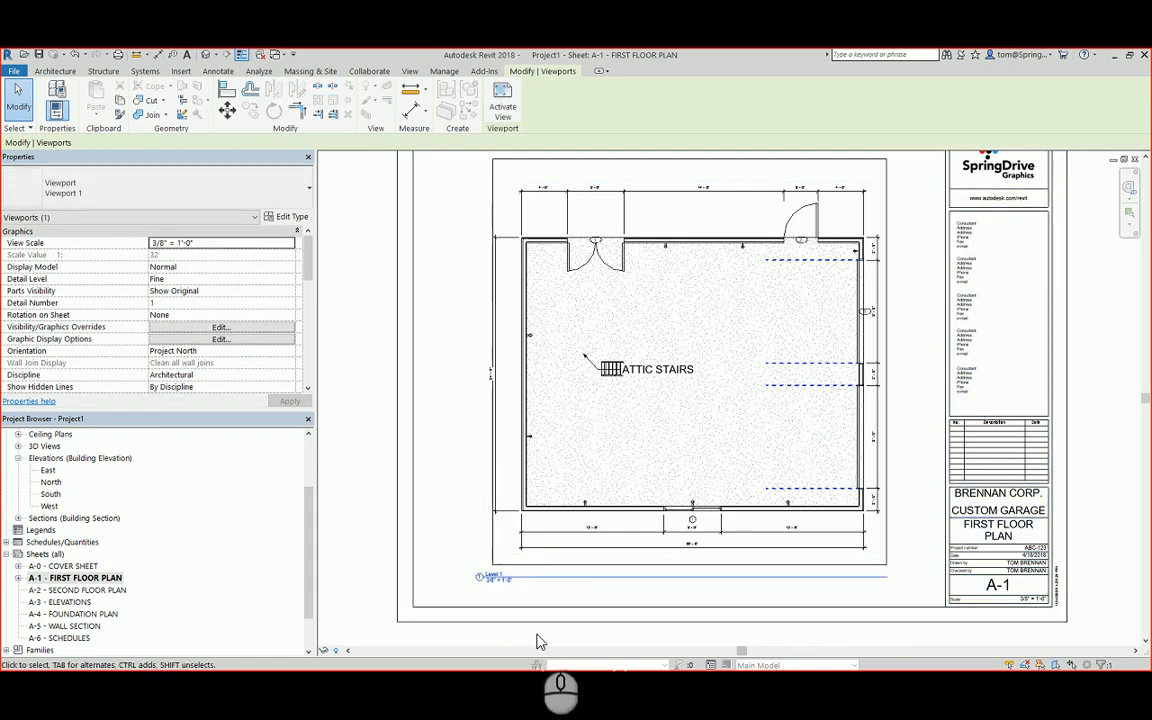
pyautogui.click(535, 632)
# - Nudge the ATTIC STAIRS note down and right so its leader arrow points at the stair symbol
pyautogui.scroll(-2, 497, 550)
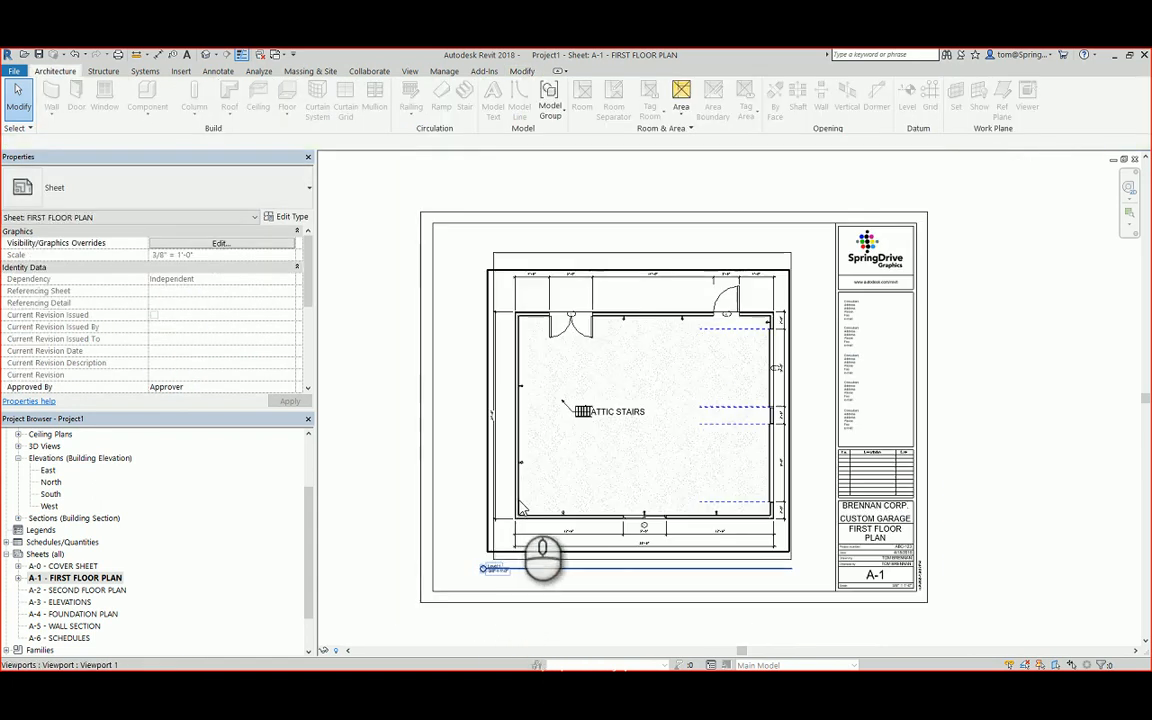
pyautogui.click(620, 411)
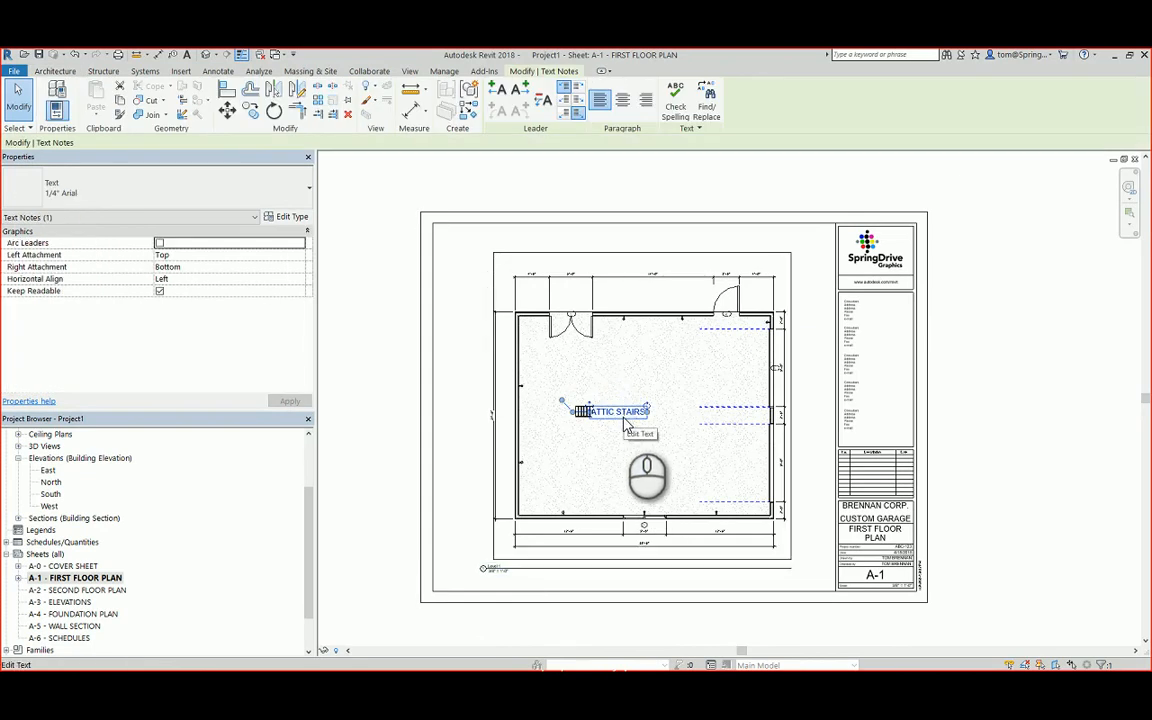
pyautogui.press('Down')
pyautogui.press('Down')
pyautogui.press('Down')
pyautogui.press('Down')
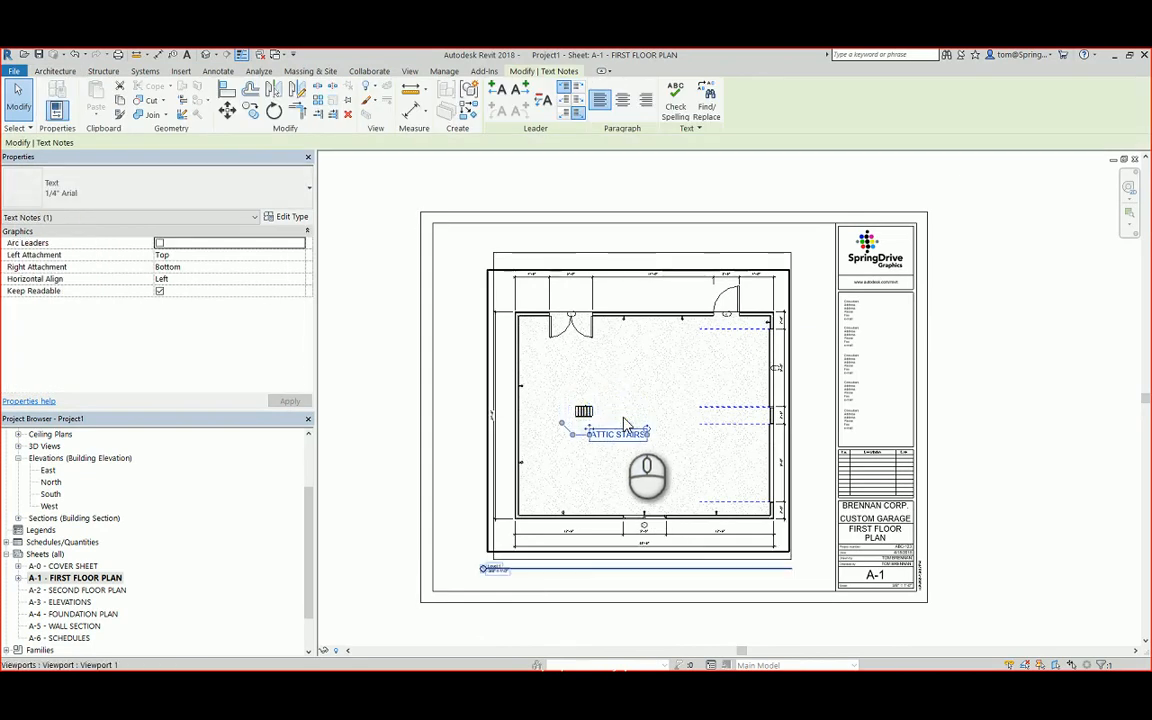
pyautogui.press('Right')
pyautogui.press('Right')
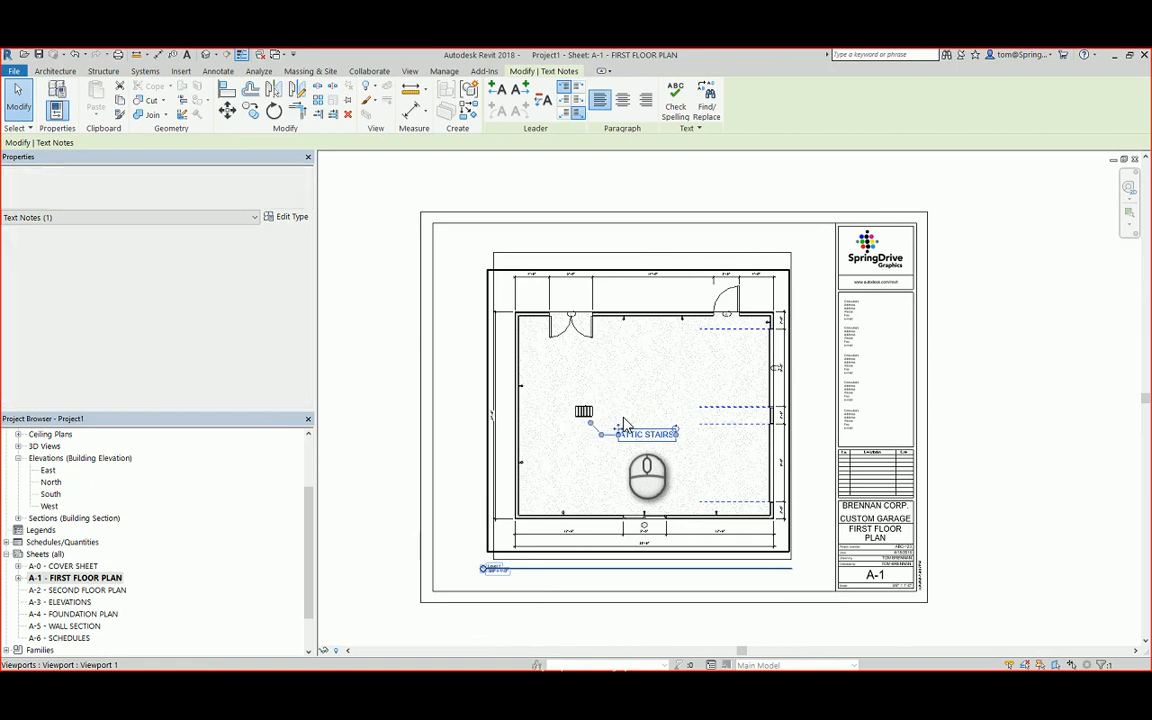
pyautogui.press('Escape')
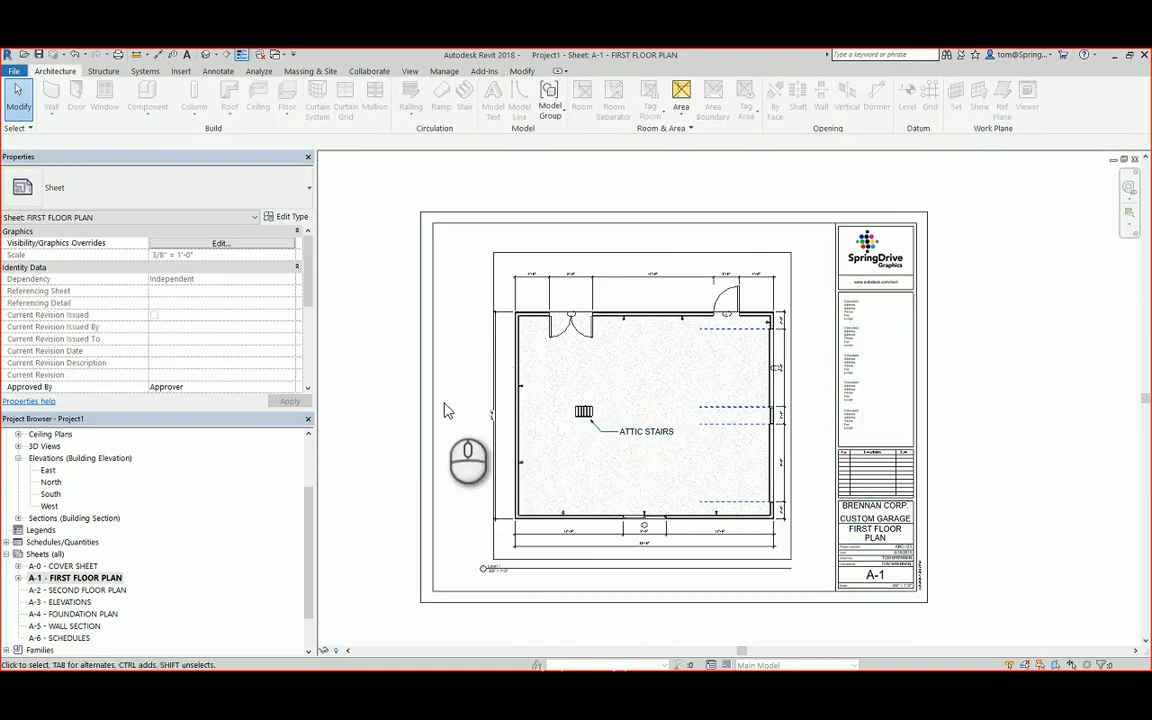
pyautogui.scroll(2, 447, 411)
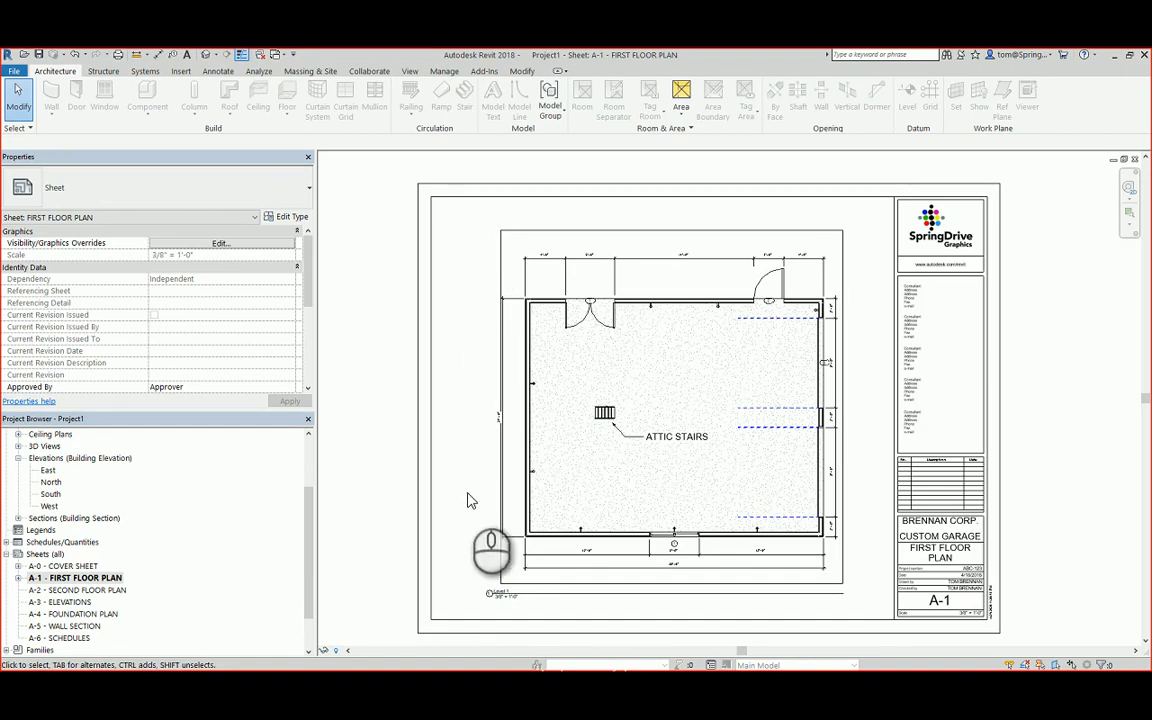
pyautogui.scroll(5, 508, 541)
pyautogui.scroll(-4, 512, 585)
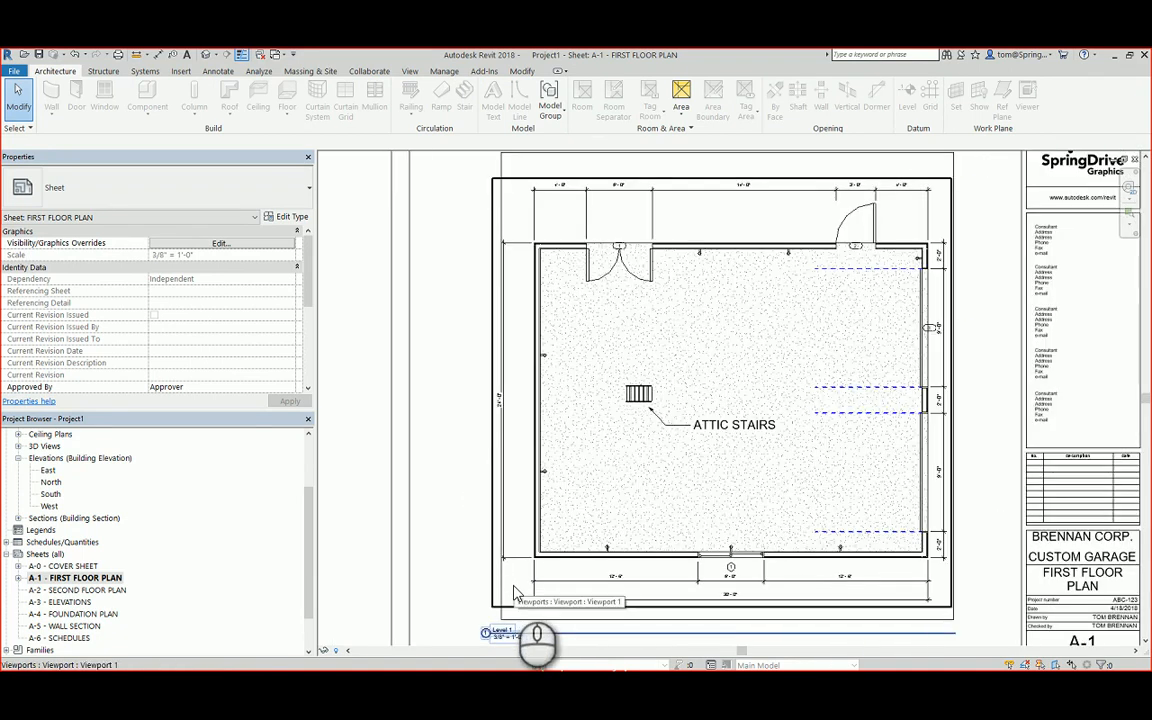
pyautogui.scroll(-1, 515, 593)
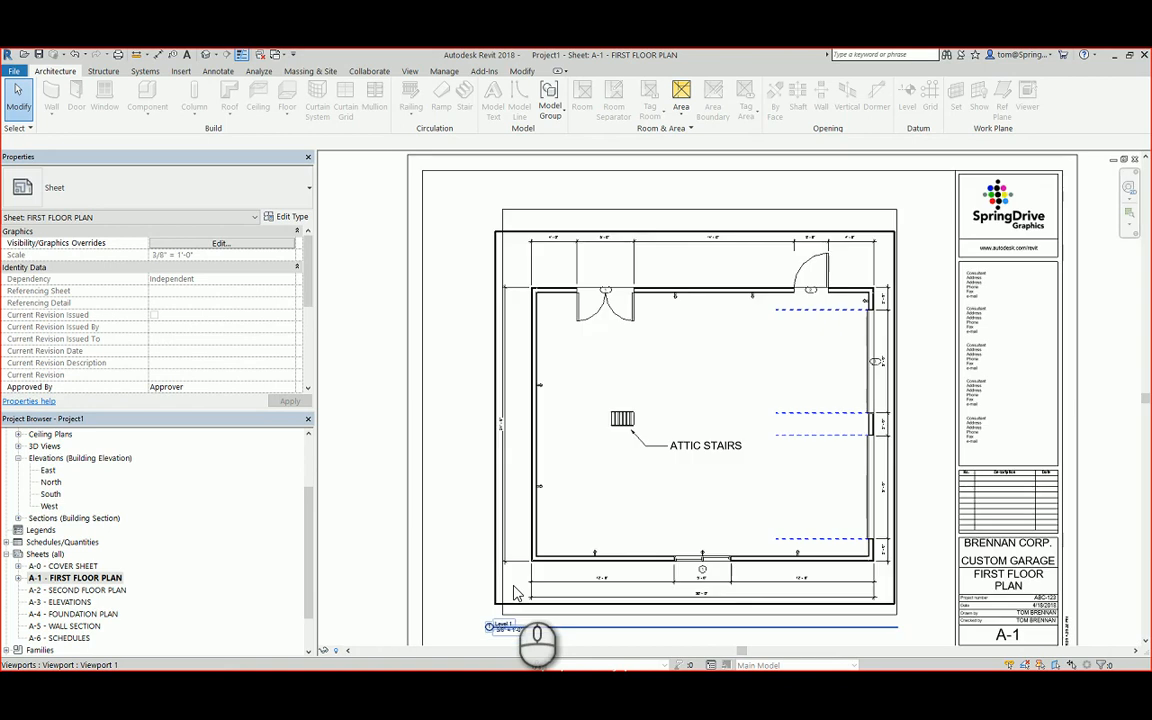
pyautogui.click(451, 591)
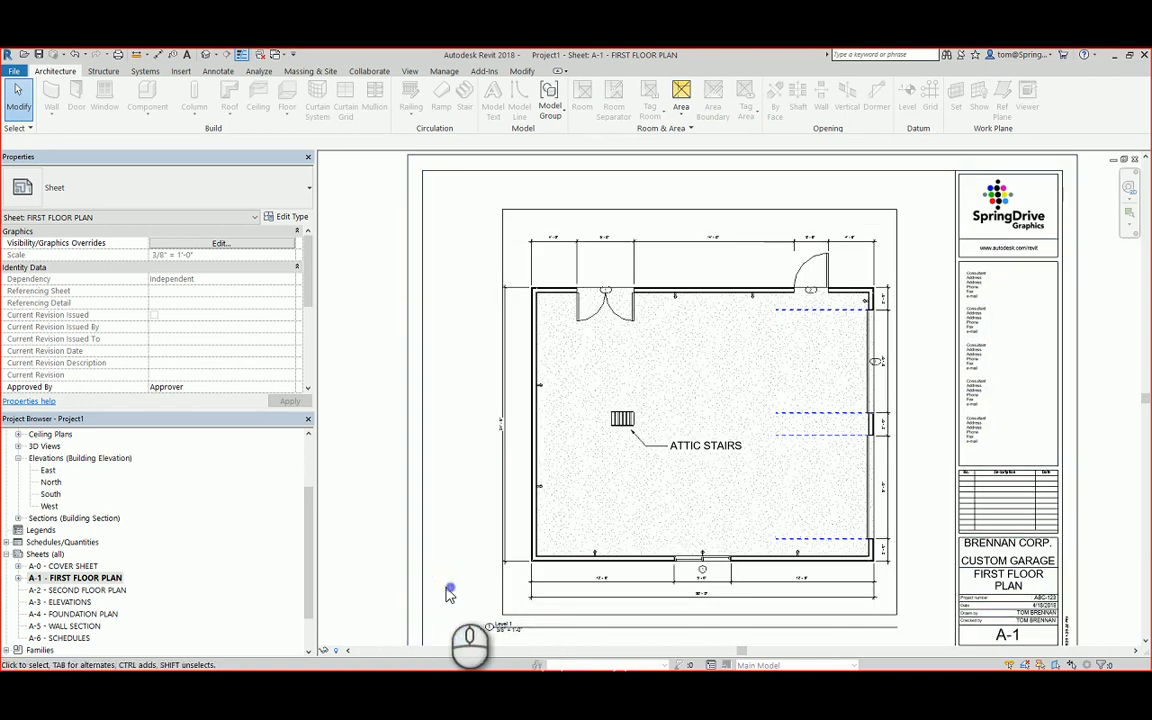
# - Activate the Level 1 viewport on sheet A-1, hide its crop region, and deactivate the view
pyautogui.scroll(-3, 447, 595)
pyautogui.moveTo(450, 595); pyautogui.dragTo(447, 510, button='middle')
pyautogui.click(497, 466)
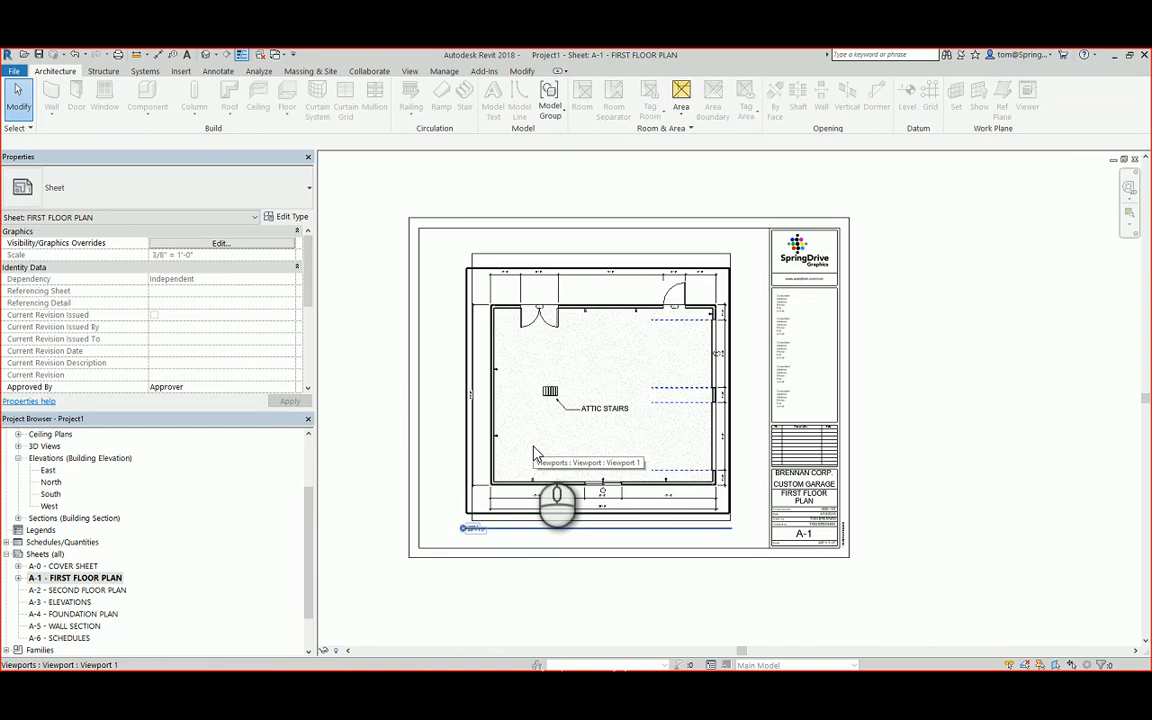
pyautogui.doubleClick(528, 448)
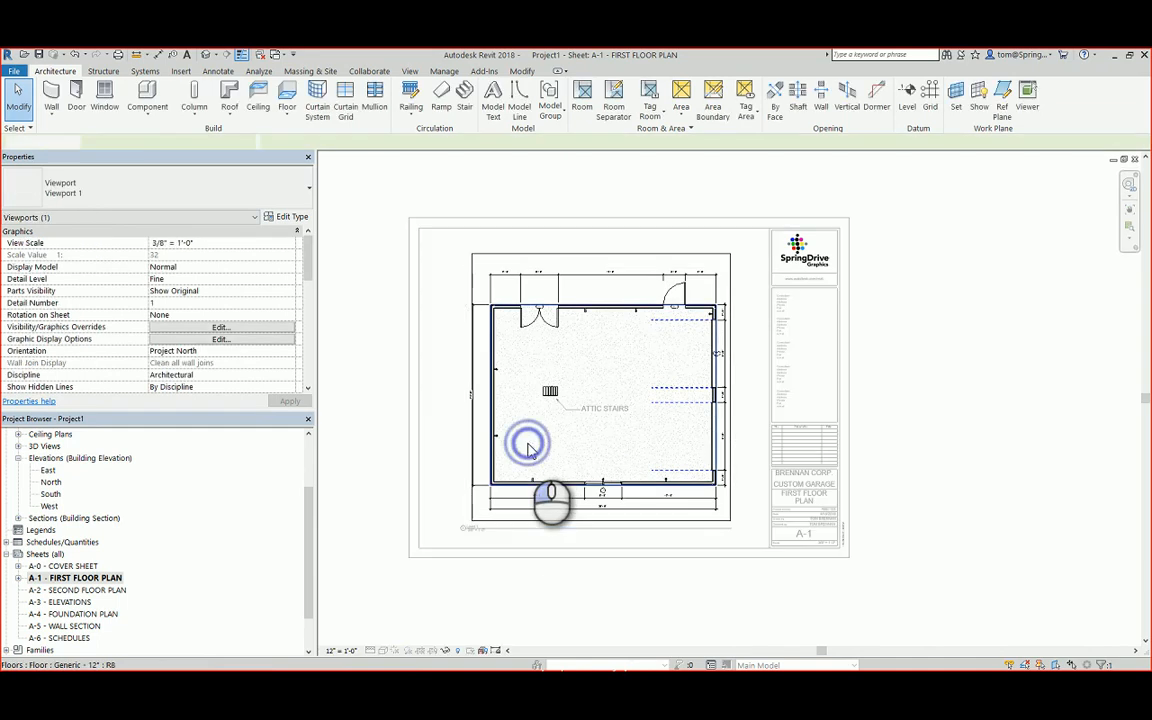
pyautogui.click(433, 651)
pyautogui.click(433, 651)
pyautogui.click(433, 651)
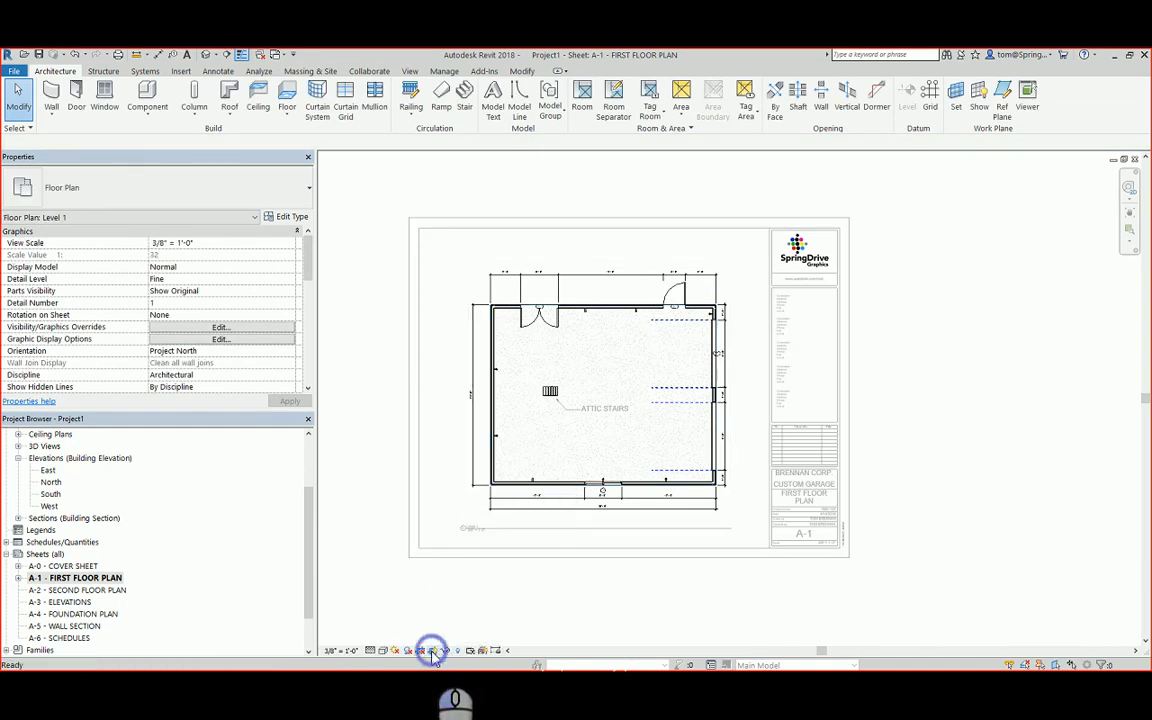
pyautogui.click(433, 651)
pyautogui.click(433, 651)
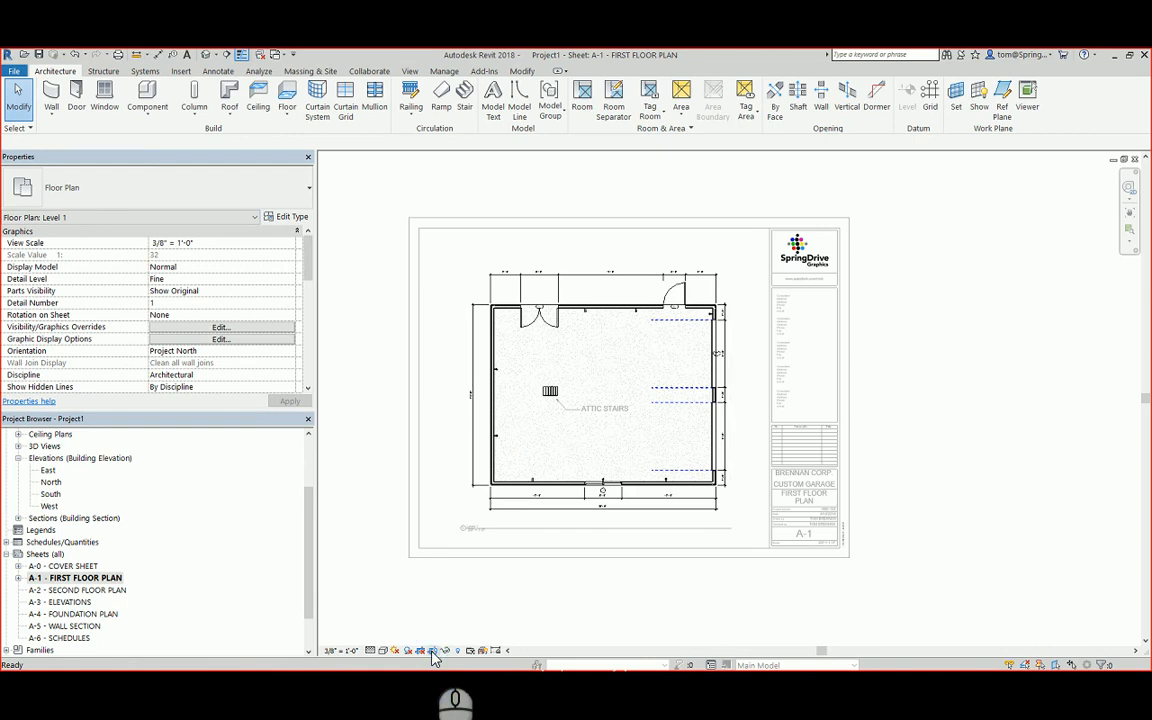
pyautogui.click(433, 651)
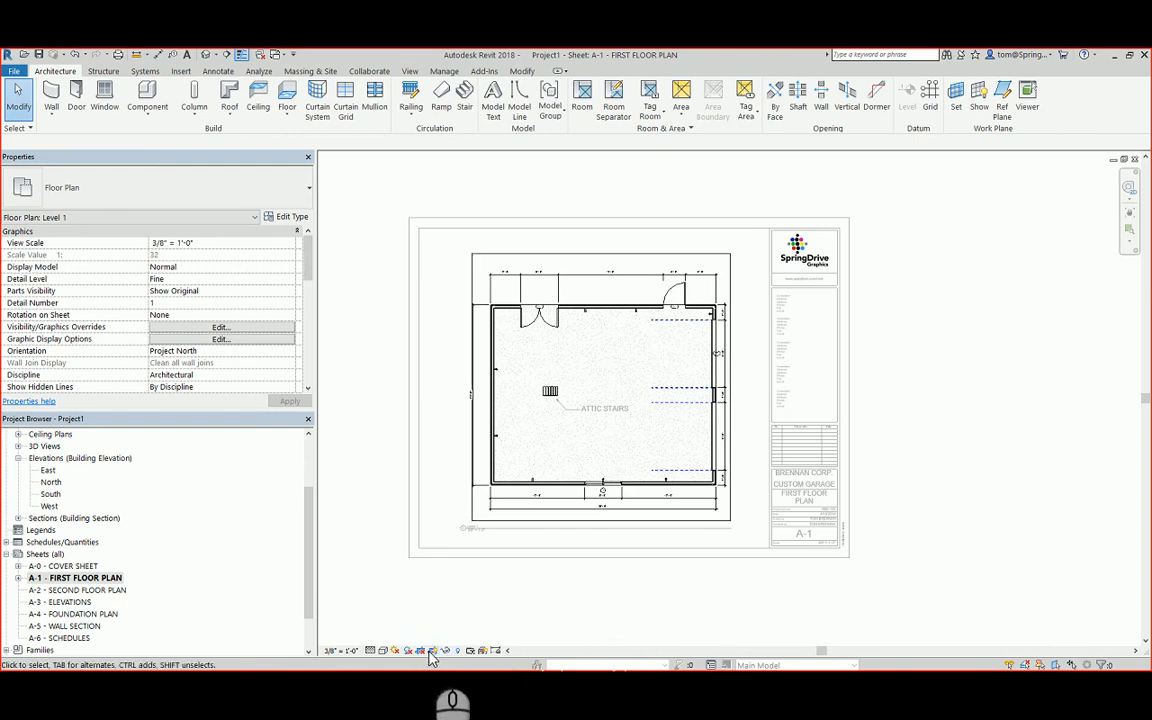
pyautogui.click(433, 651)
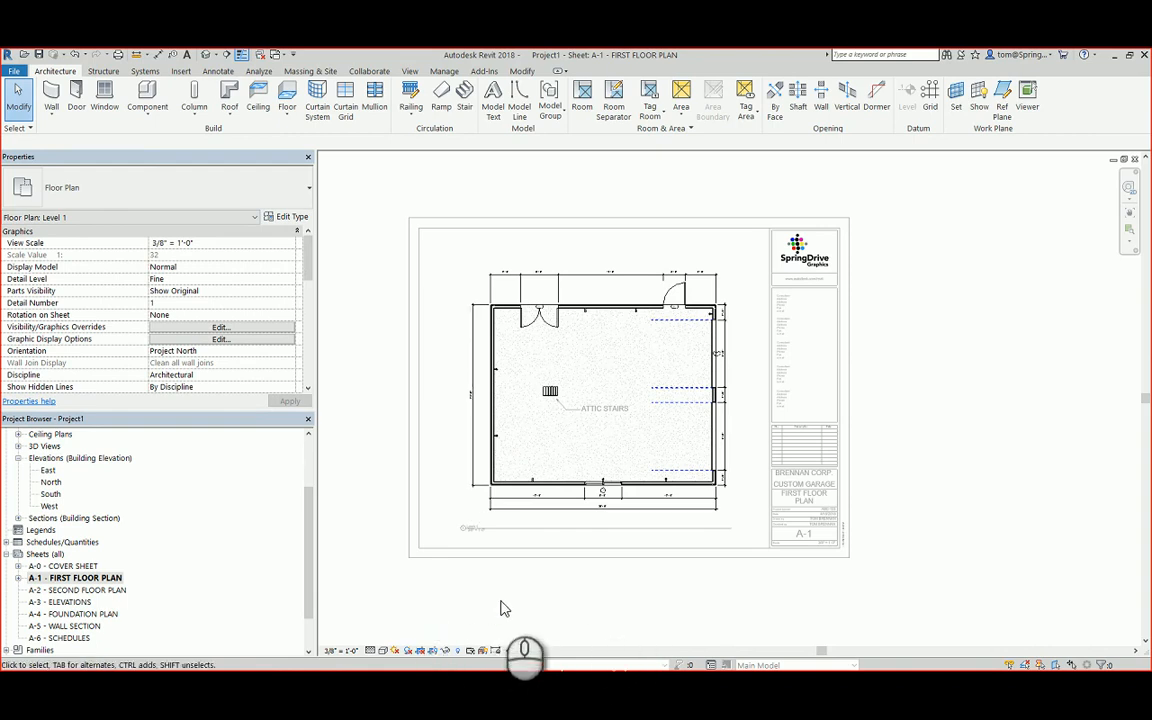
pyautogui.doubleClick(503, 608)
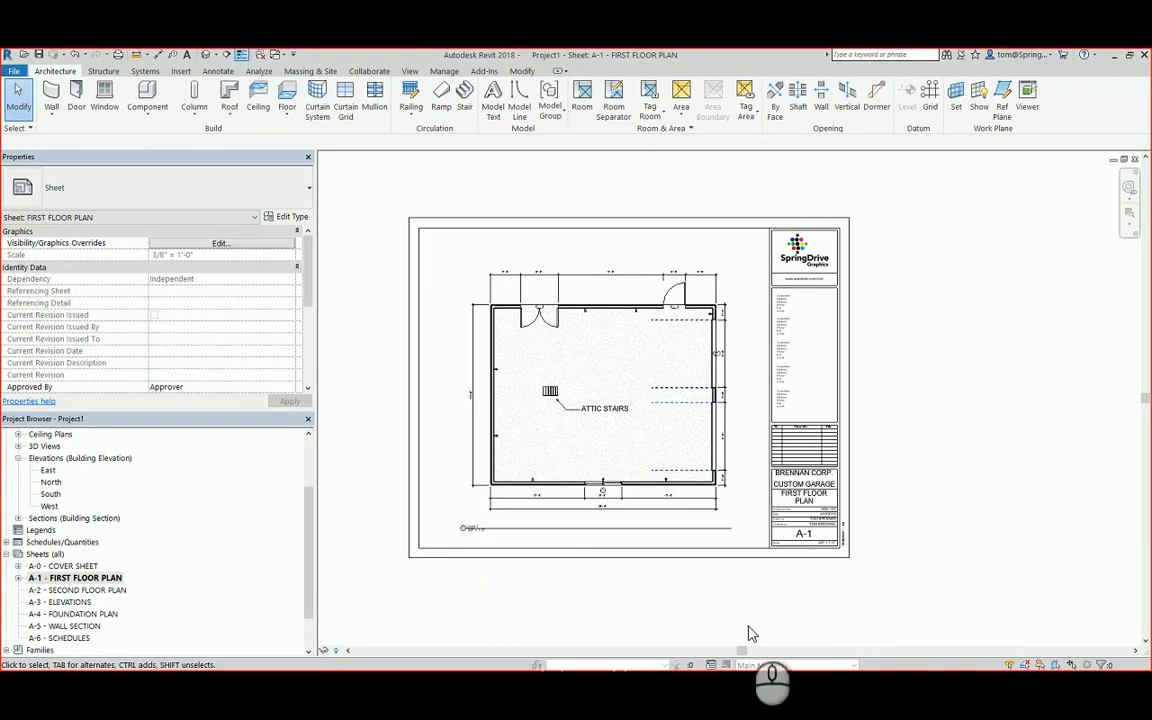
# - Open the Level 1 floor plan and remove the overall width dimension below the building
pyautogui.moveTo(712, 598); pyautogui.dragTo(715, 580, button='middle')
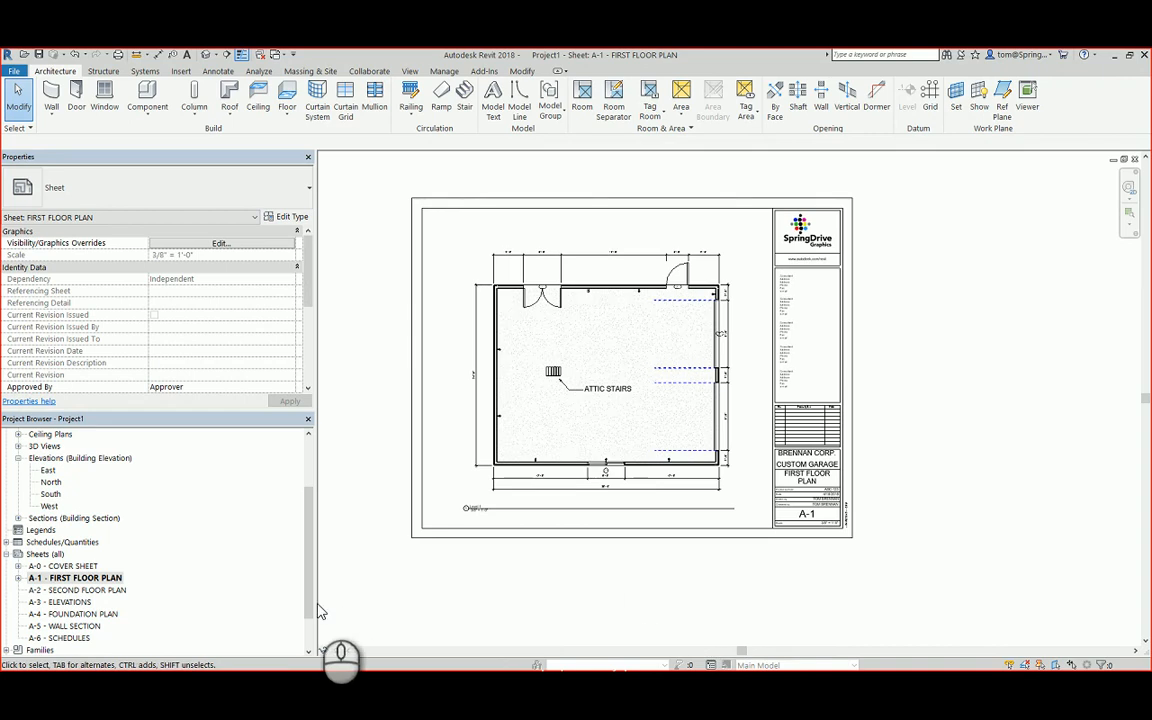
pyautogui.moveTo(310, 577); pyautogui.dragTo(310, 529)
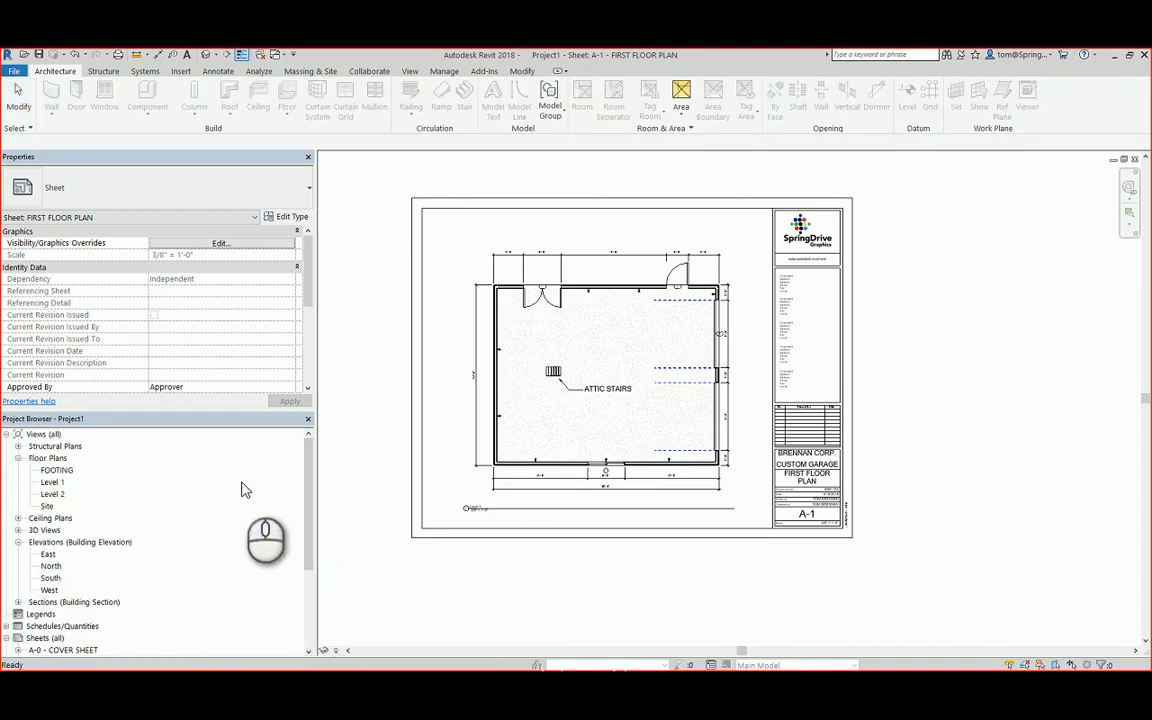
pyautogui.doubleClick(52, 482)
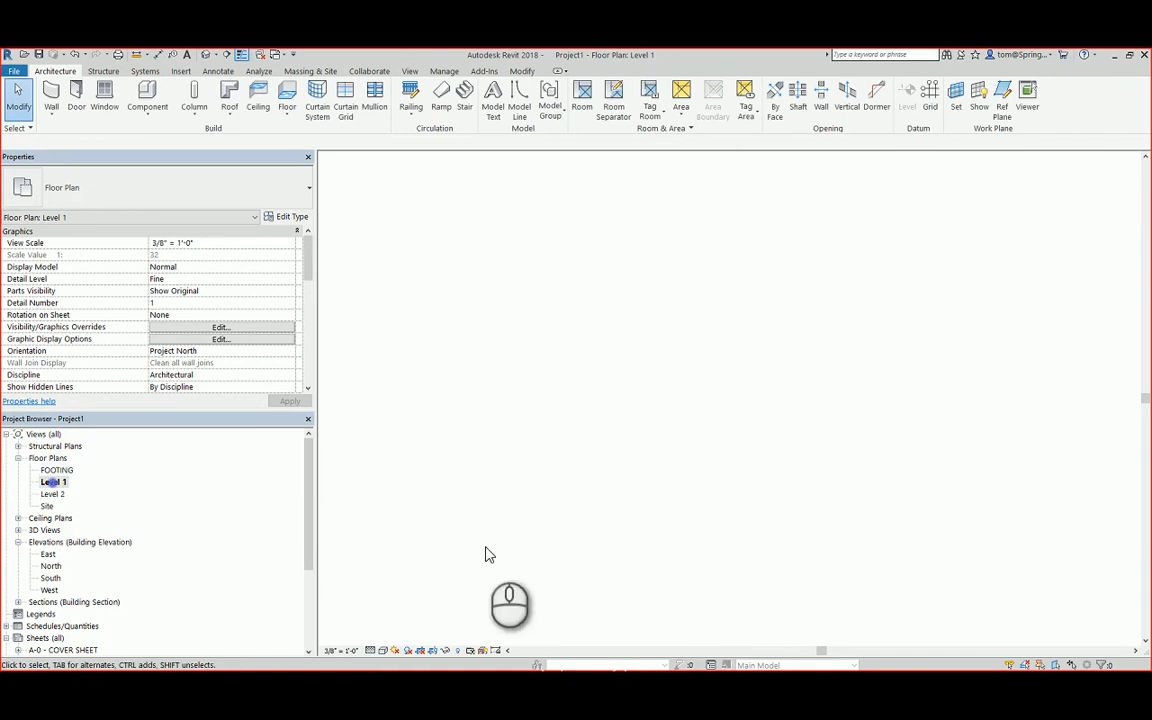
pyautogui.click(700, 536)
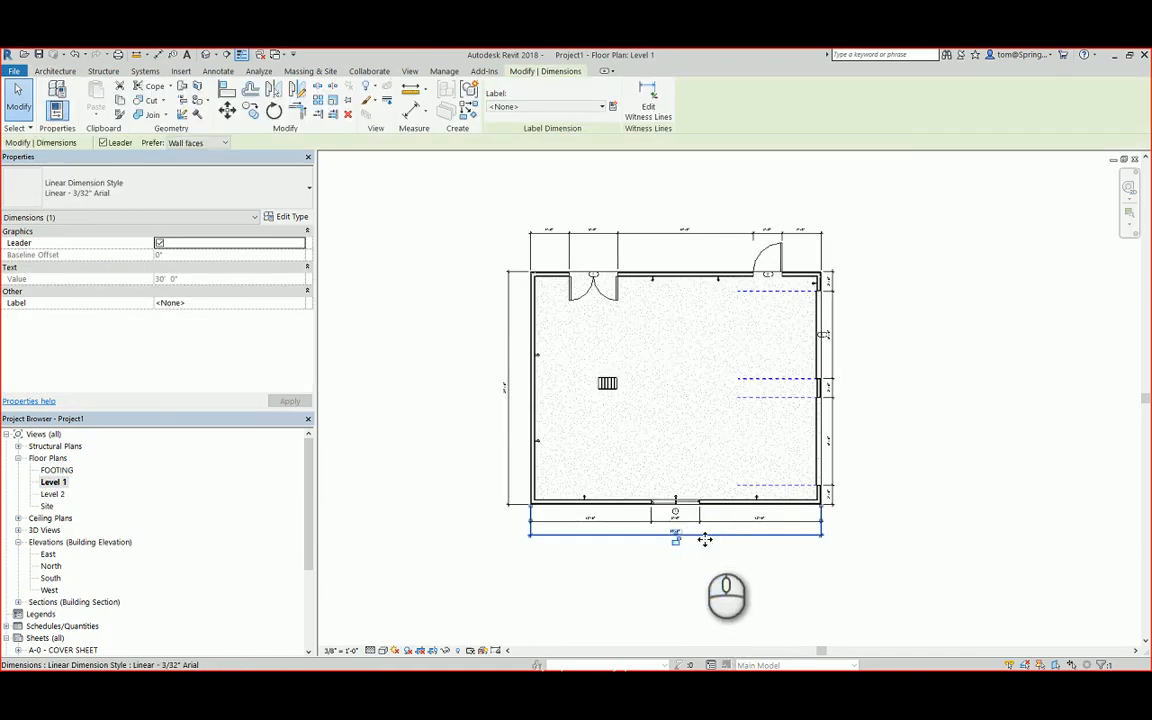
pyautogui.click(703, 545)
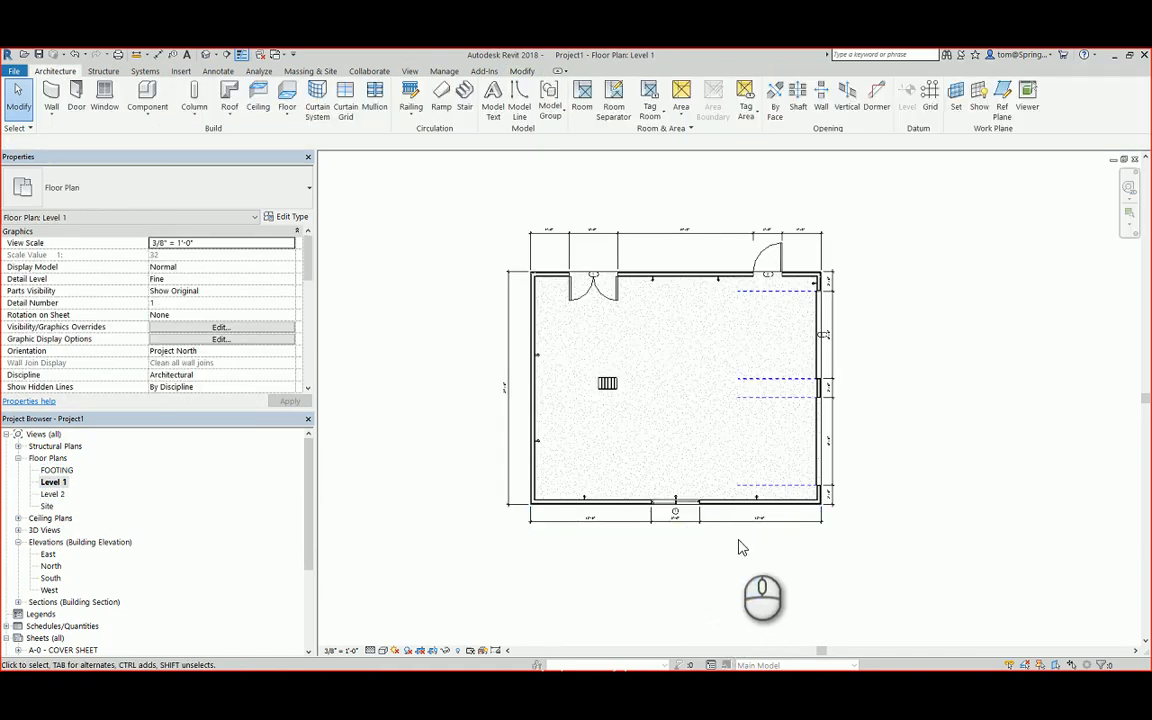
# - Move door tag 3 out of the right wall so it sits just outside the upper garage door
pyautogui.scroll(5, 822, 338)
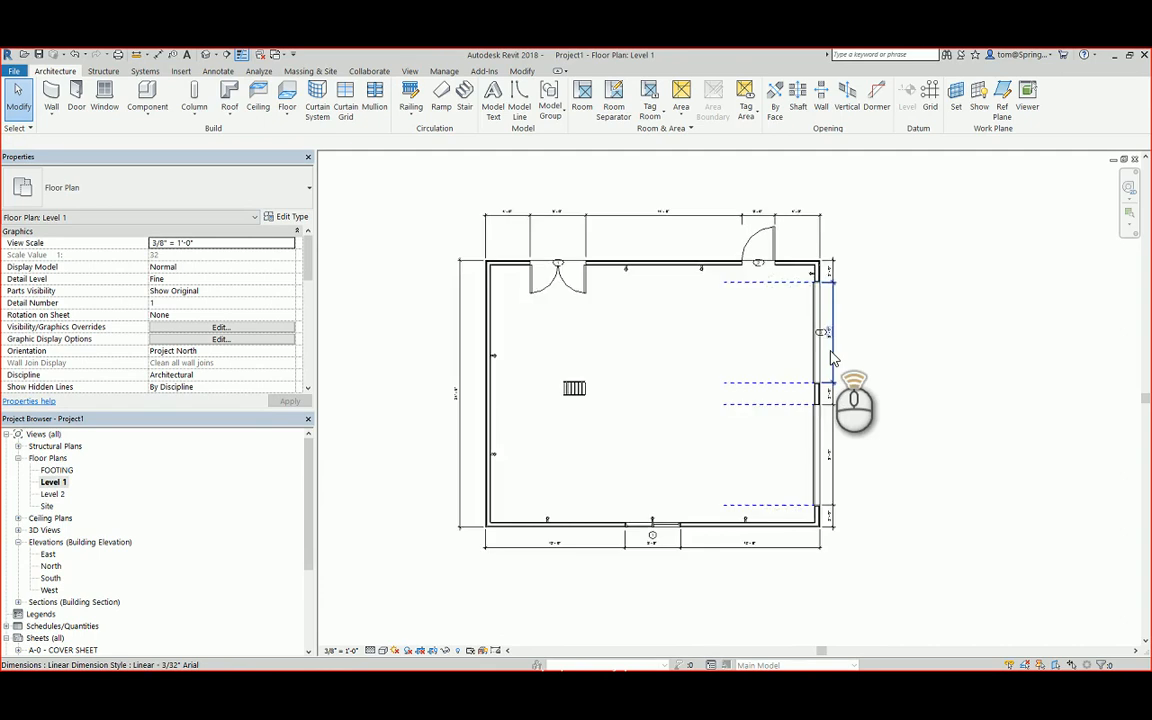
pyautogui.click(811, 310)
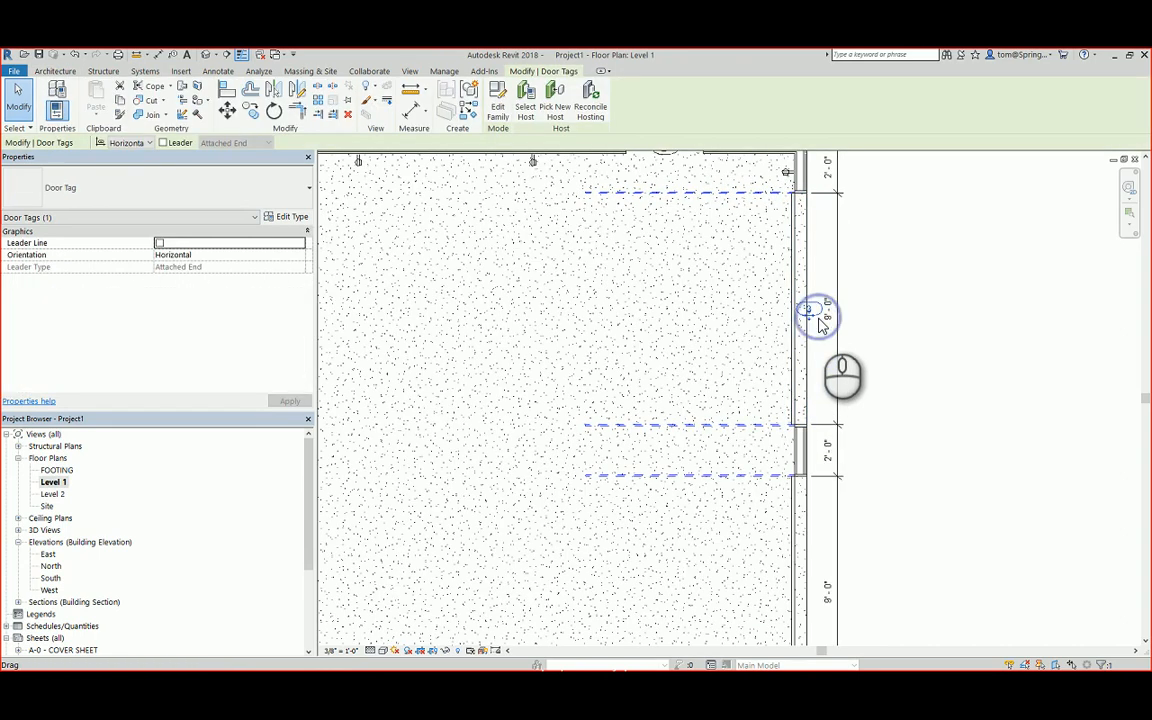
pyautogui.moveTo(820, 325); pyautogui.dragTo(821, 326)
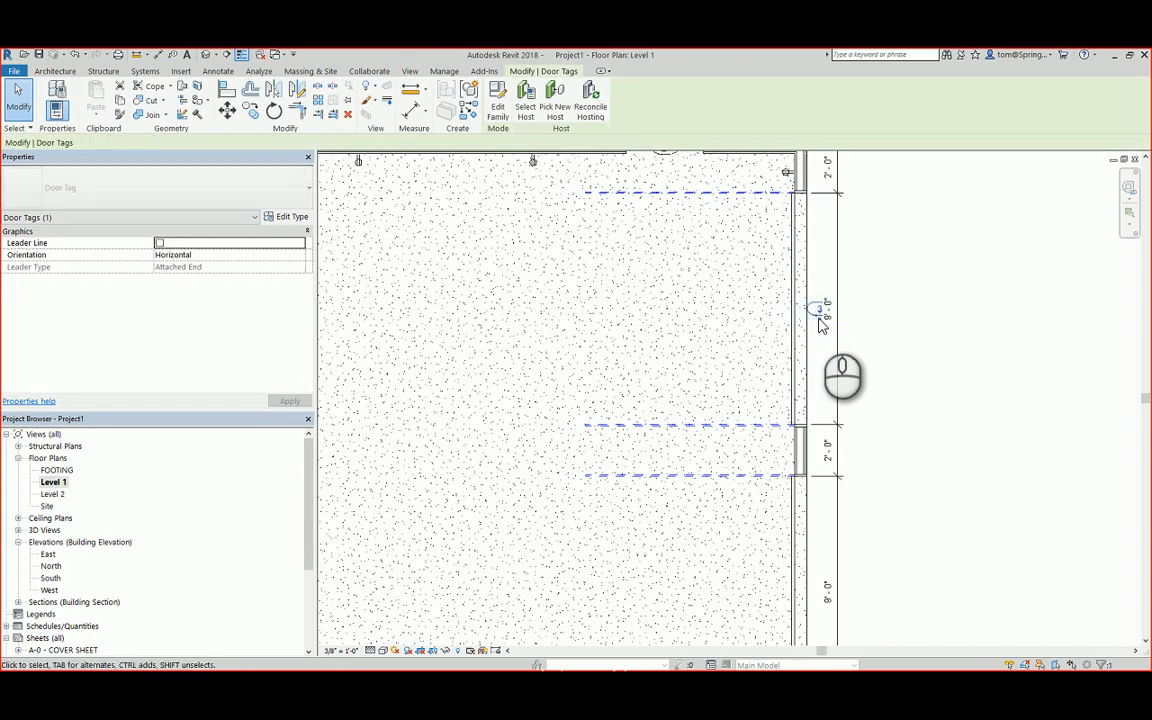
pyautogui.press('Escape')
# - Move the topmost wall dimension and the upper garage door dimension on the plan's right side outward, clear of door tag 3
pyautogui.scroll(-5, 890, 322)
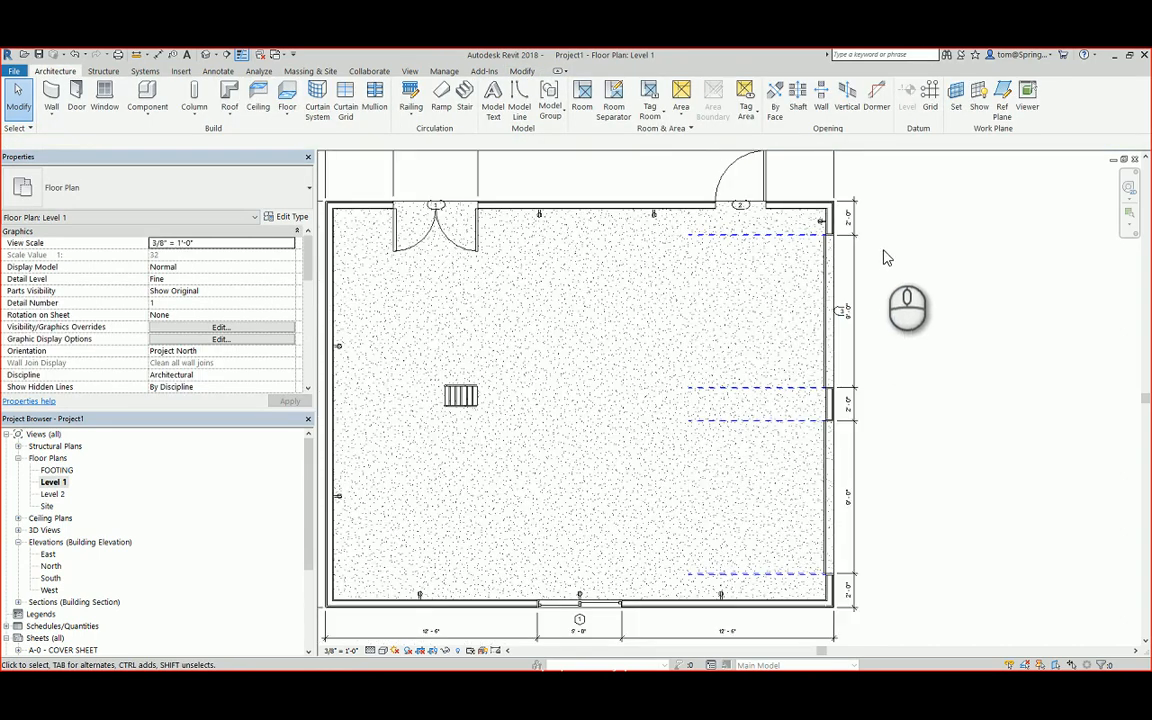
pyautogui.click(853, 219)
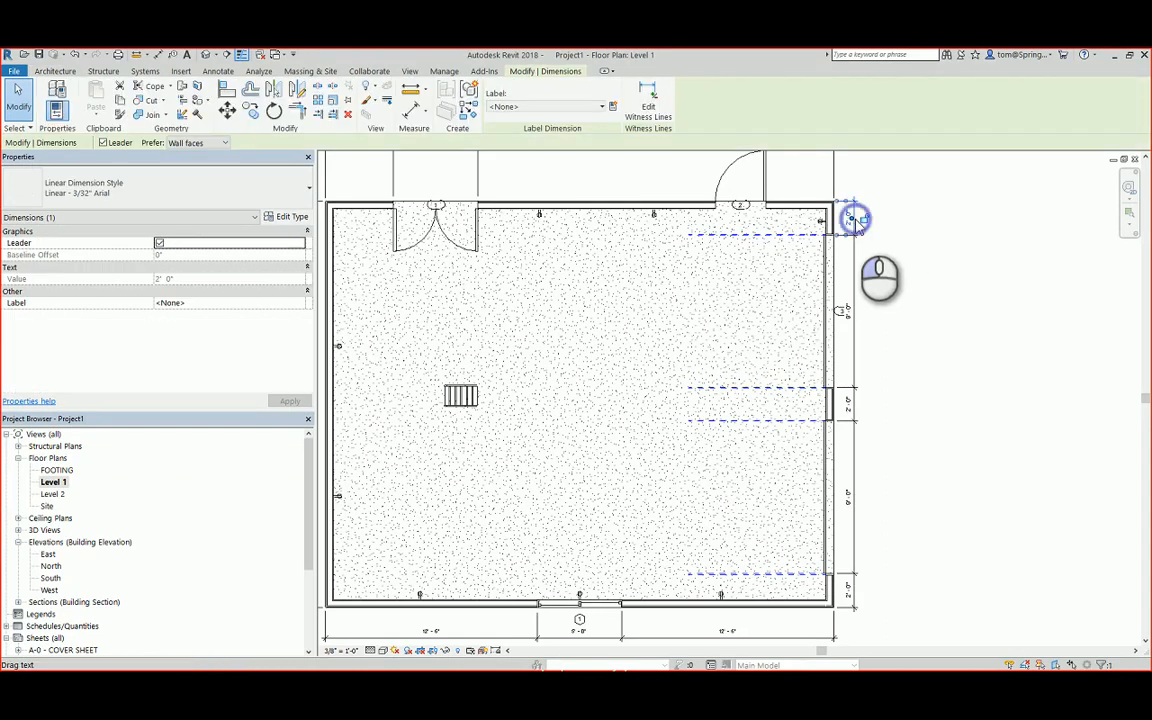
pyautogui.moveTo(856, 226); pyautogui.dragTo(857, 228)
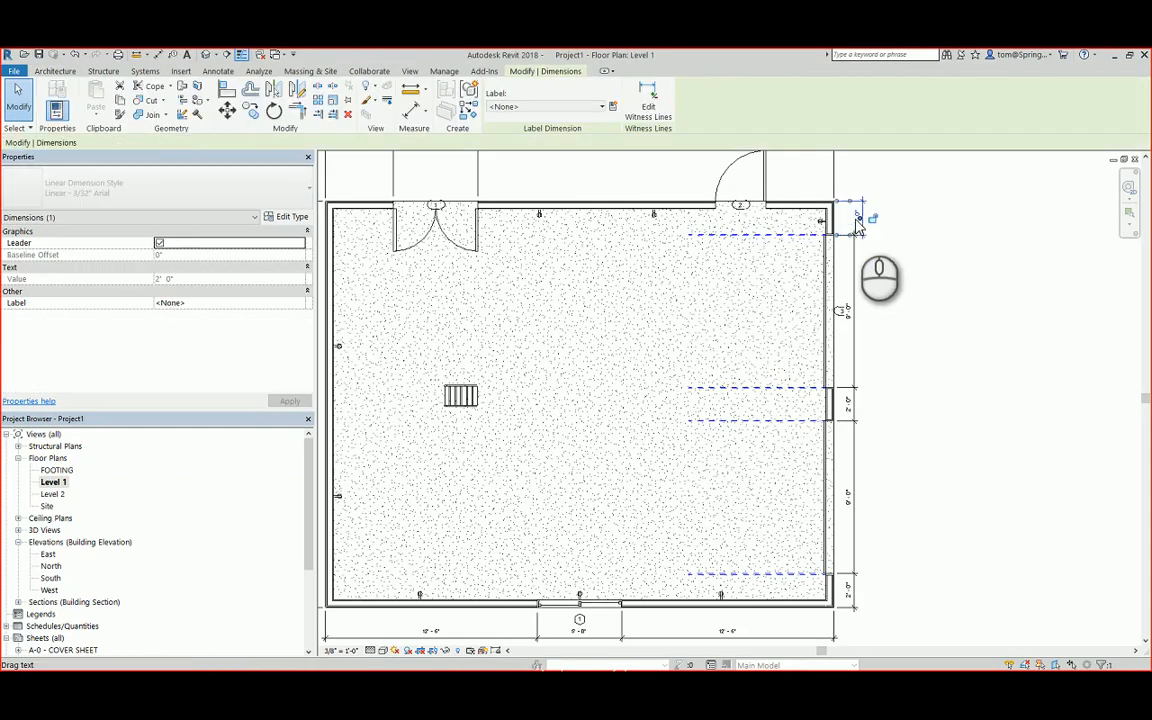
pyautogui.press('Escape')
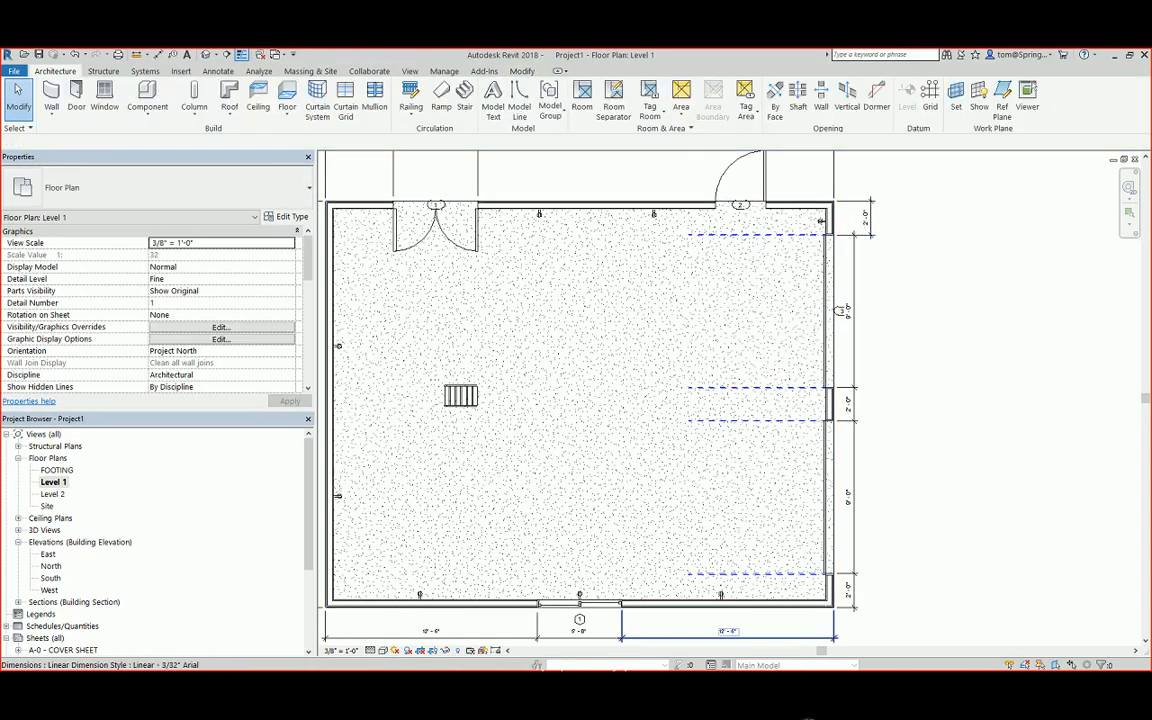
pyautogui.moveTo(783, 682)
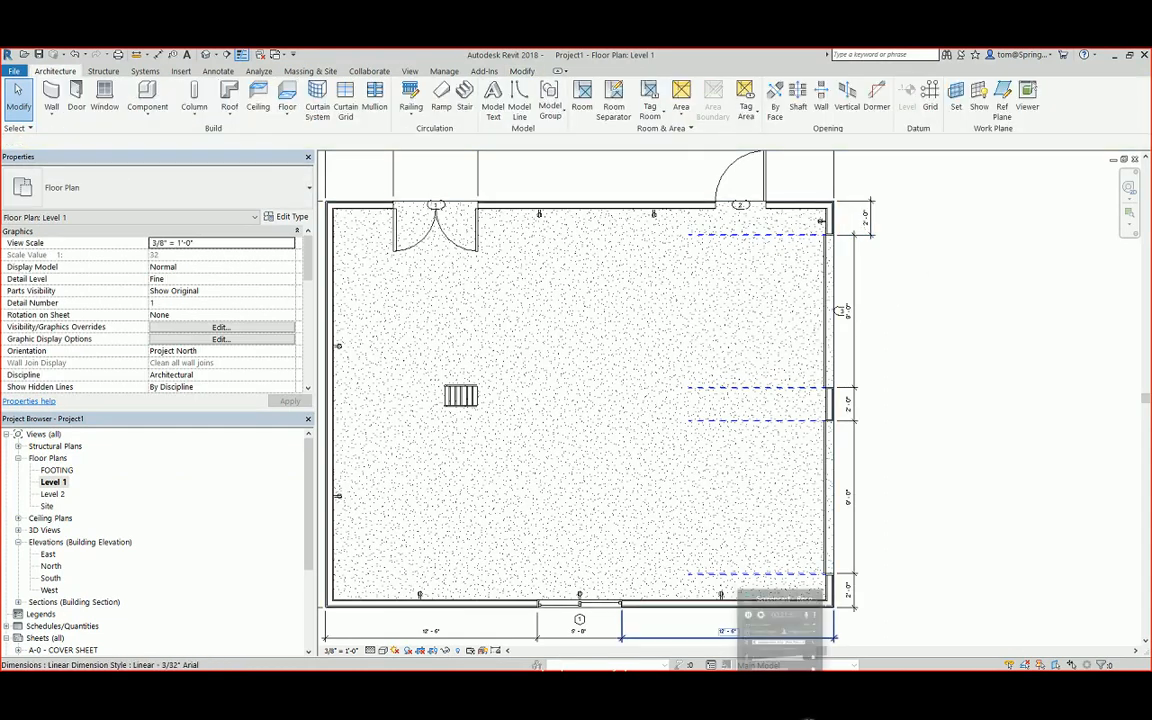
pyautogui.click(857, 362)
pyautogui.moveTo(857, 355); pyautogui.dragTo(882, 358)
pyautogui.click(897, 440)
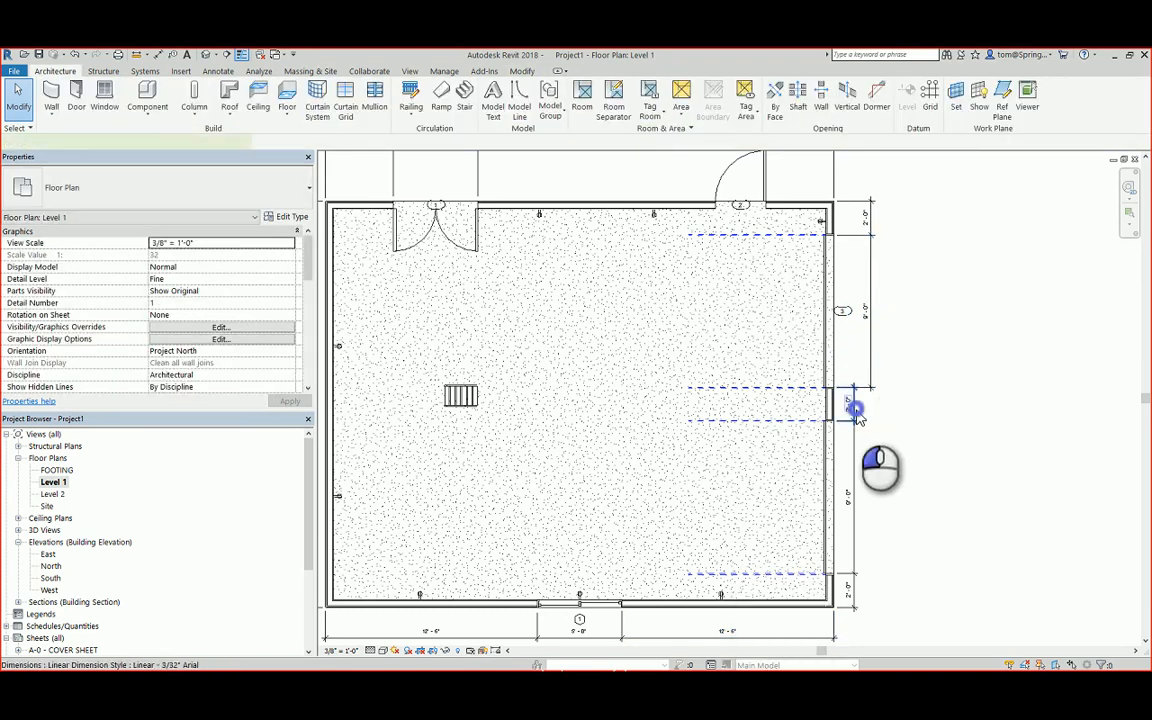
# - Move the dimensions of the wall between the garage doors and of the lower garage door outward, in line with those above
pyautogui.click(856, 410)
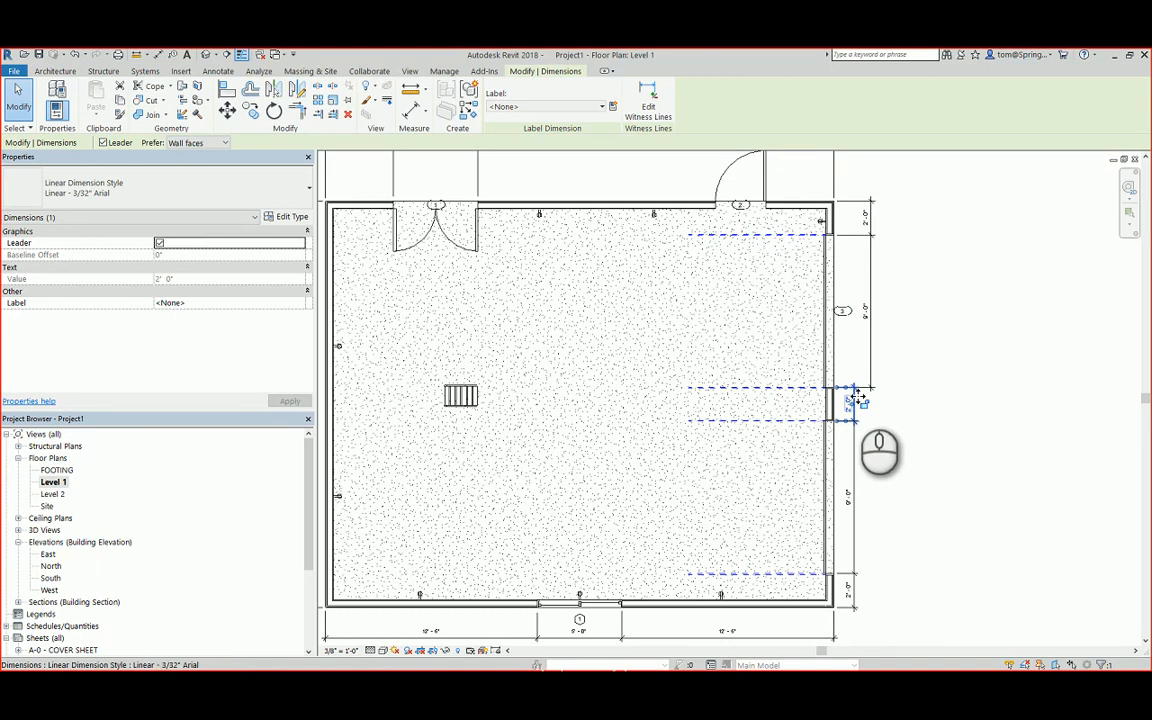
pyautogui.moveTo(855, 393); pyautogui.dragTo(872, 395)
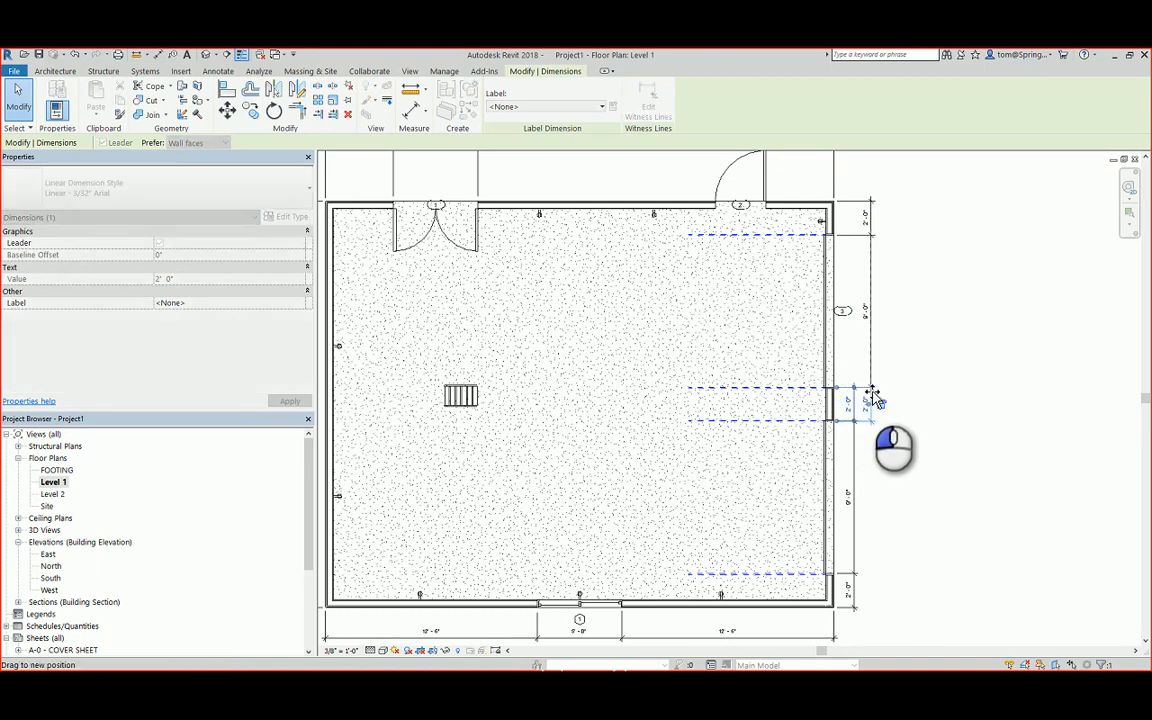
pyautogui.click(884, 452)
pyautogui.click(857, 458)
pyautogui.moveTo(857, 455); pyautogui.dragTo(868, 456)
pyautogui.click(920, 510)
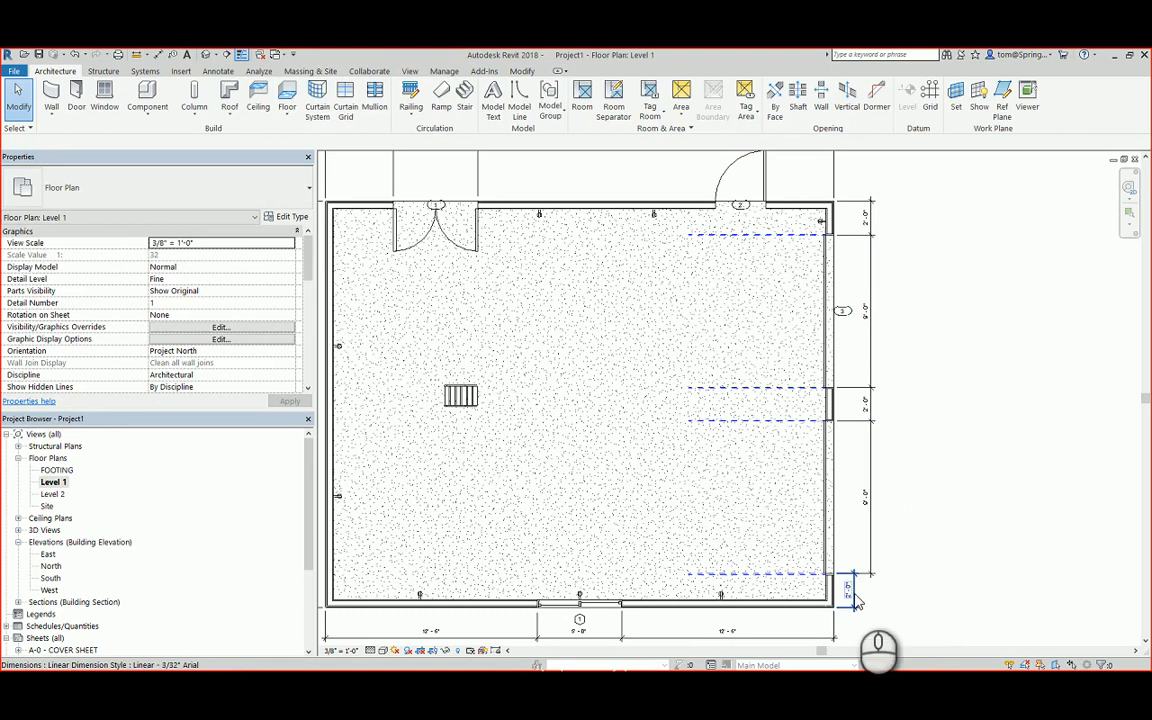
# - Move the lowest 2'-0" dimension on the plan's right side outward to complete the aligned dimension row
pyautogui.click(853, 592)
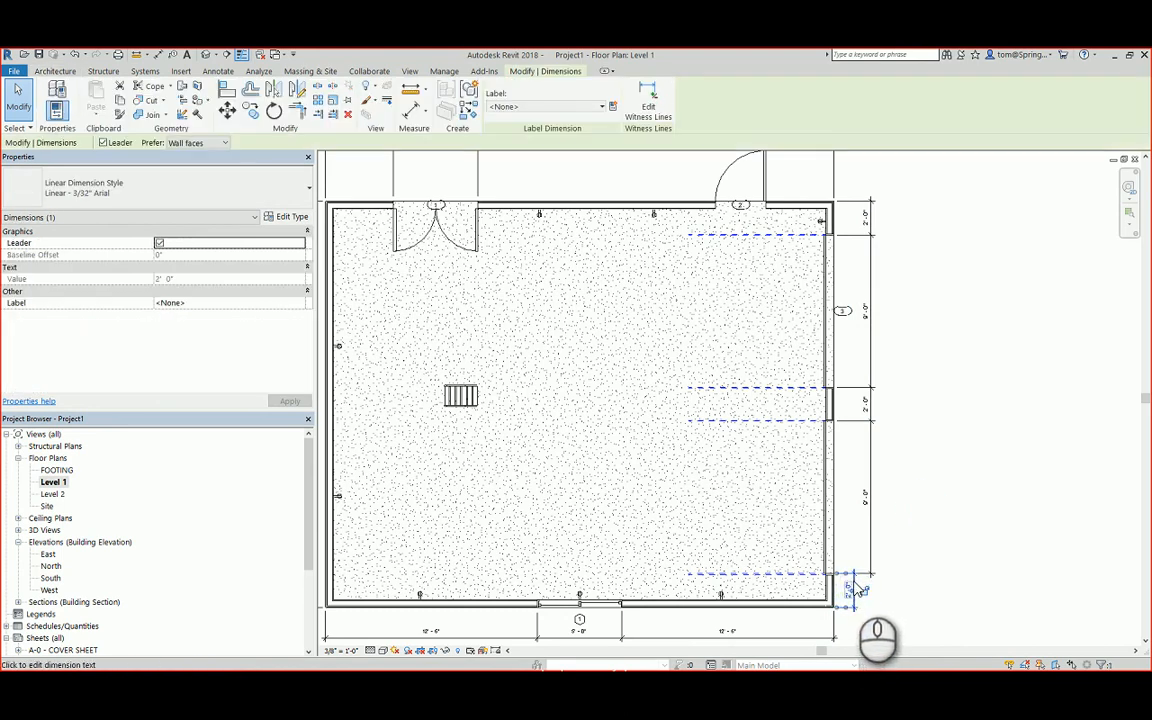
pyautogui.click(852, 588)
pyautogui.press('Escape')
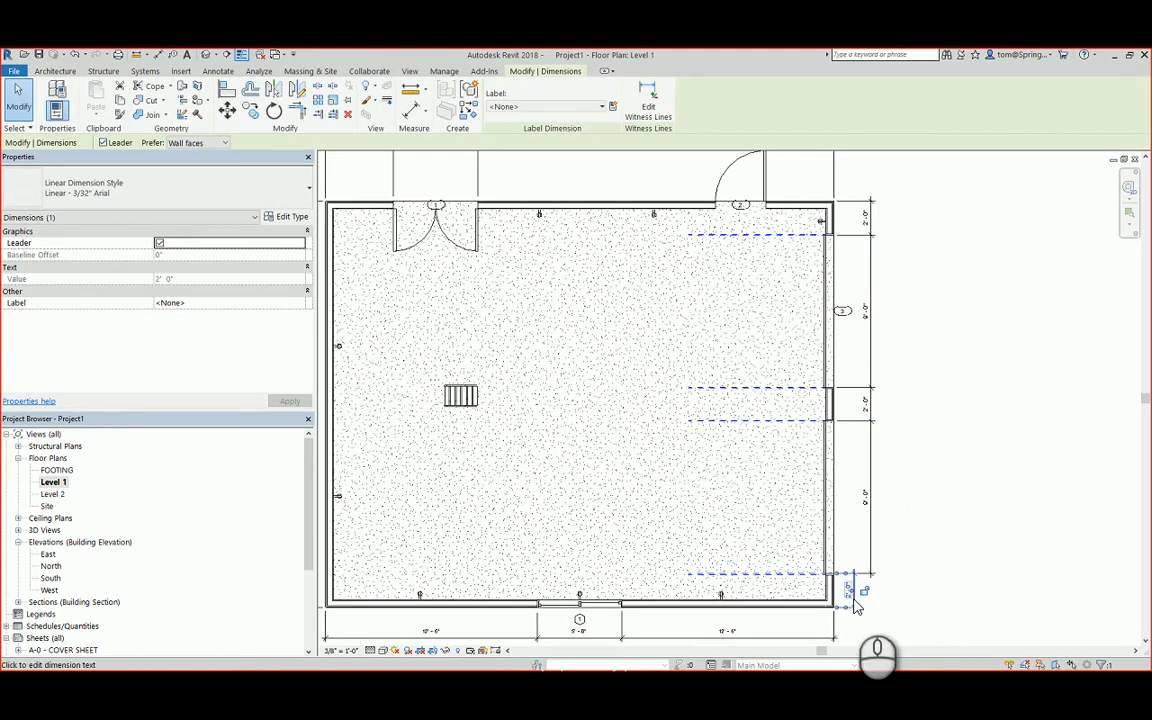
pyautogui.click(853, 598)
pyautogui.press('Escape')
pyautogui.press('Escape')
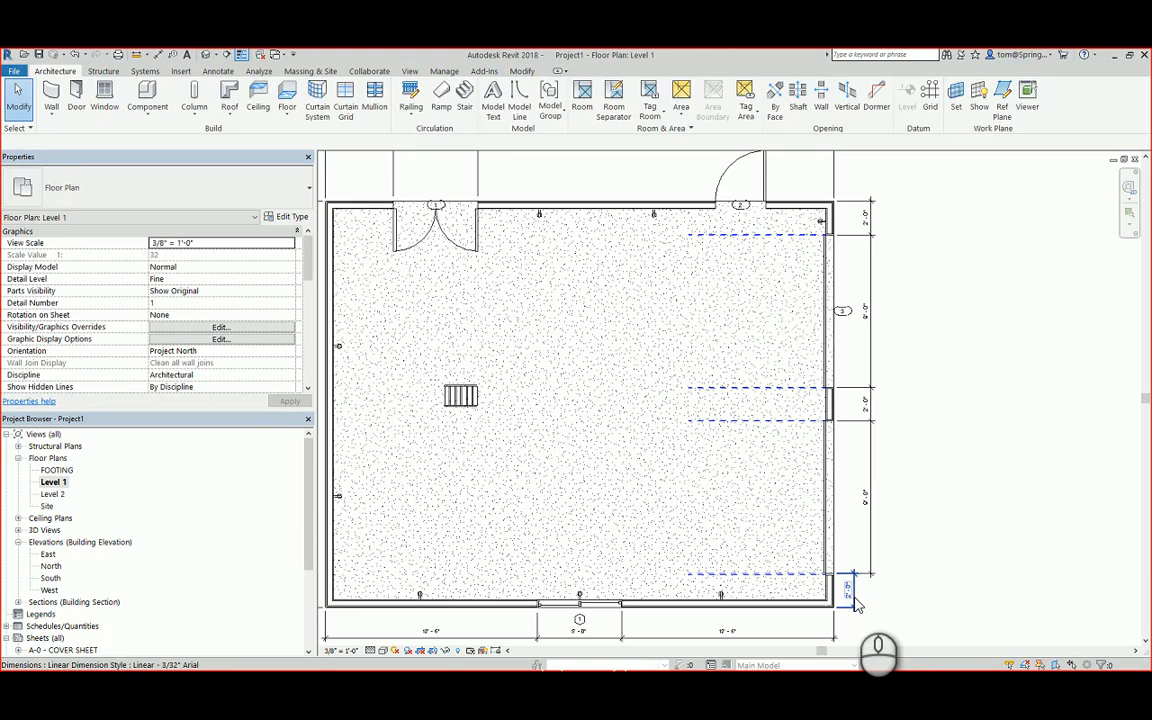
pyautogui.click(853, 598)
pyautogui.press('Escape')
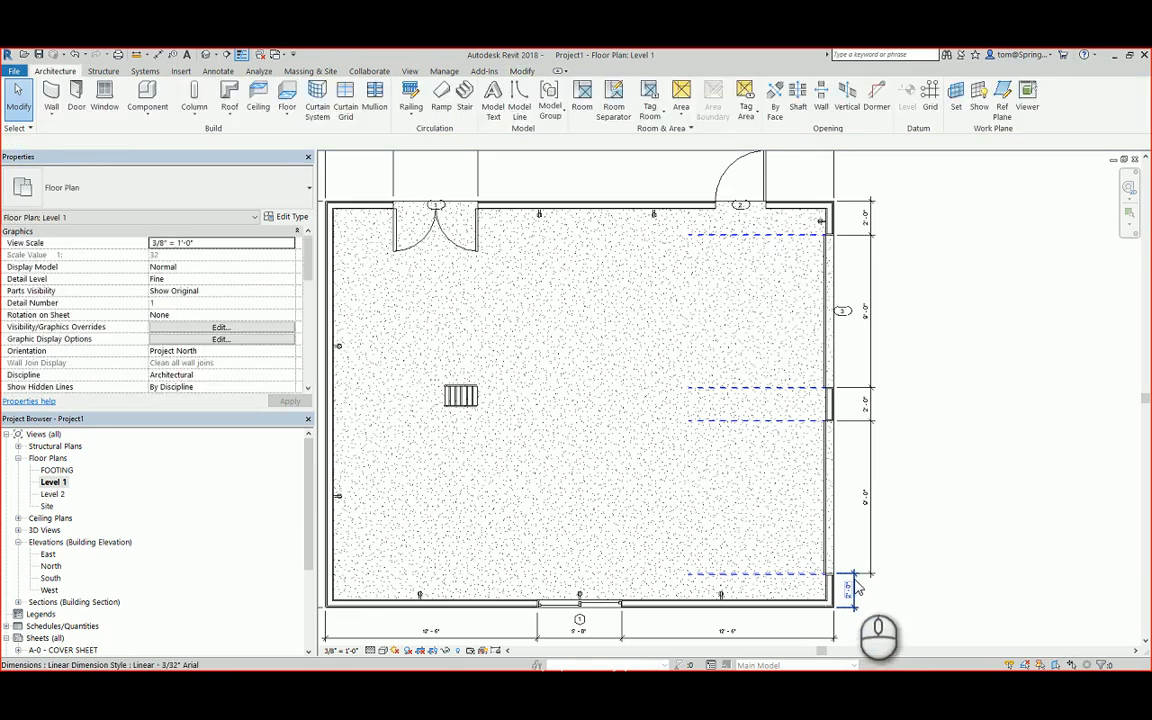
pyautogui.moveTo(854, 582); pyautogui.dragTo(876, 607)
pyautogui.click(933, 590)
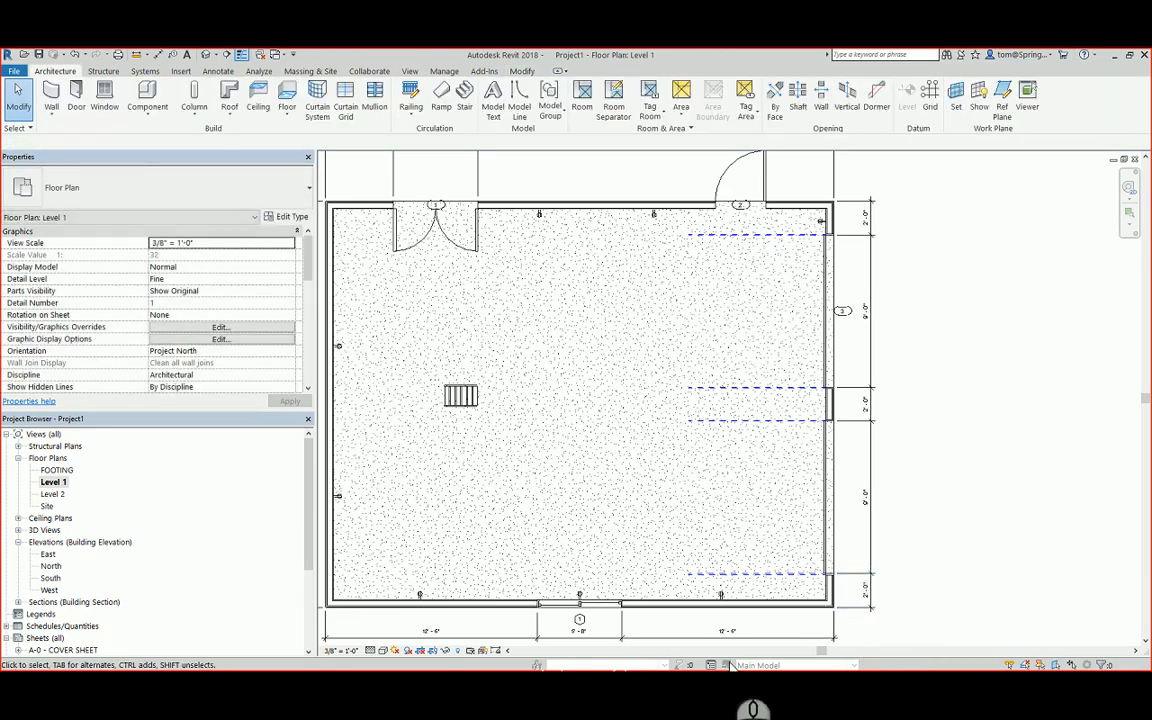